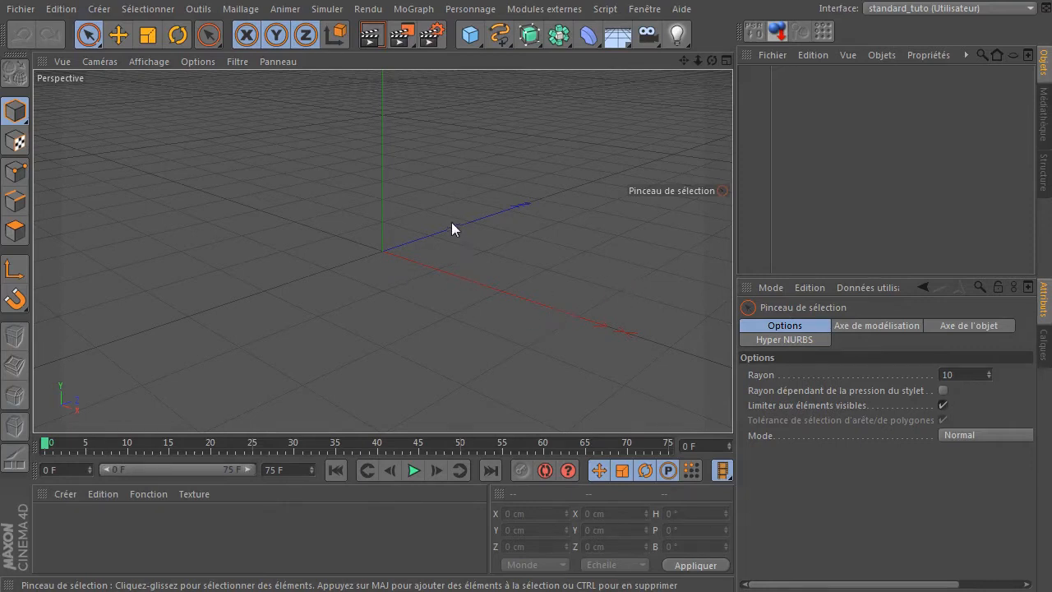
Add a cube primitive and set its size to 8 cm in X, 2 cm in Y and 6 cm in Z.
drag(713, 61, 1021, 258)
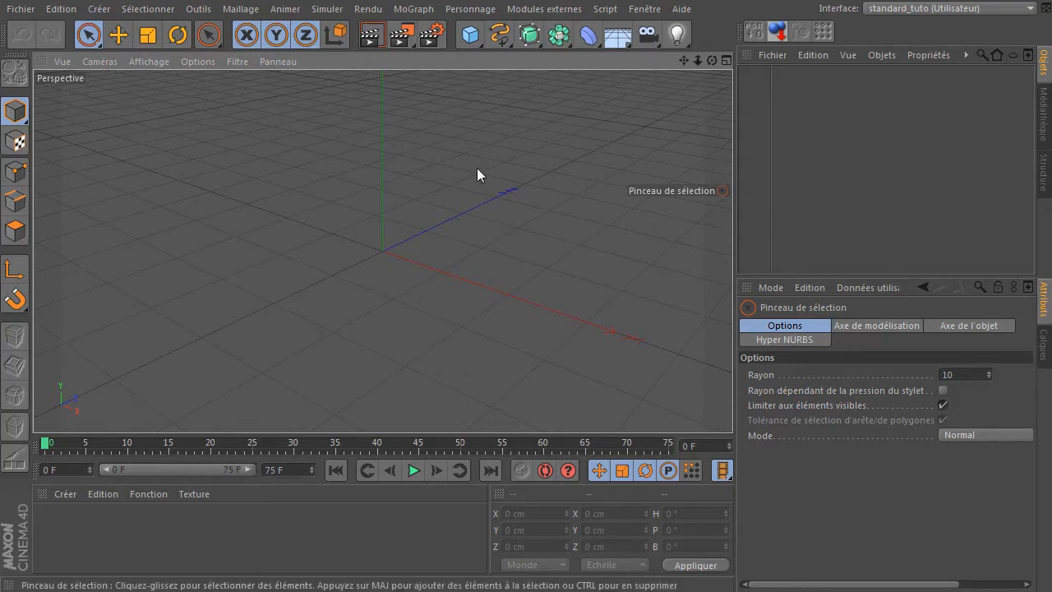
drag(469, 34, 685, 55)
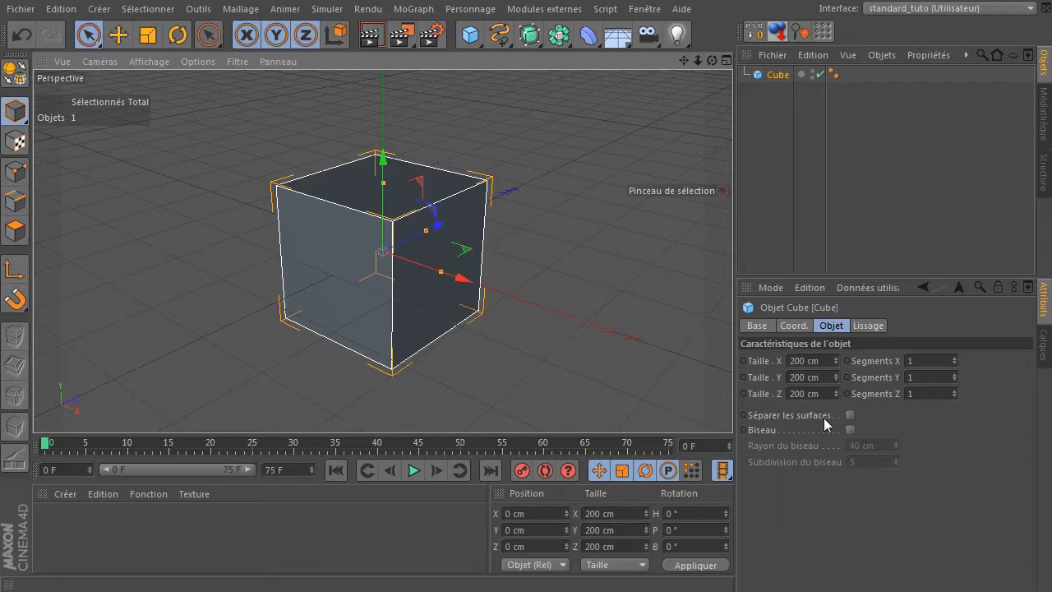
click(825, 365)
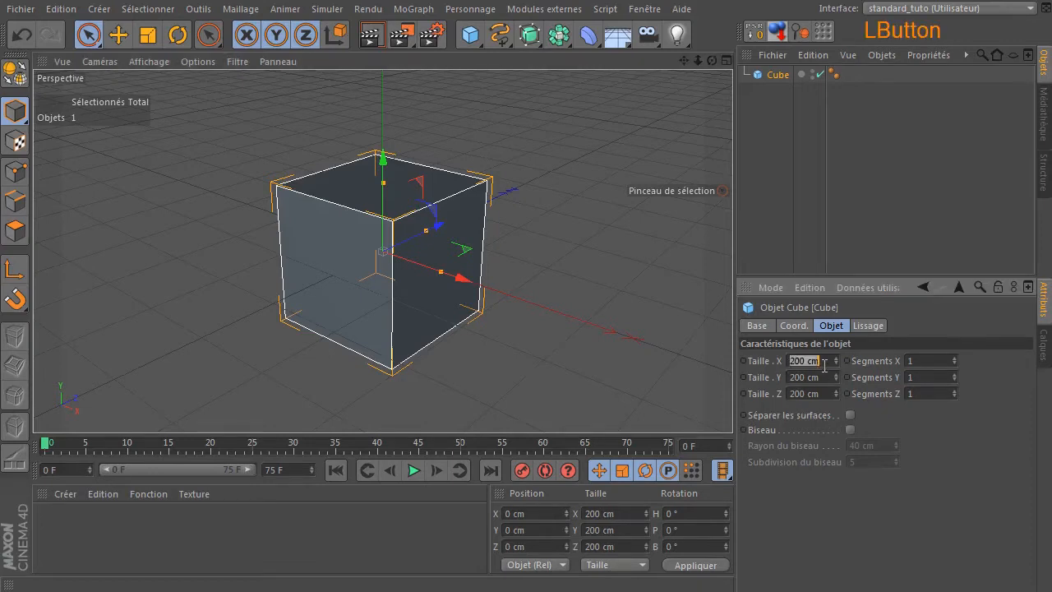
text(8)
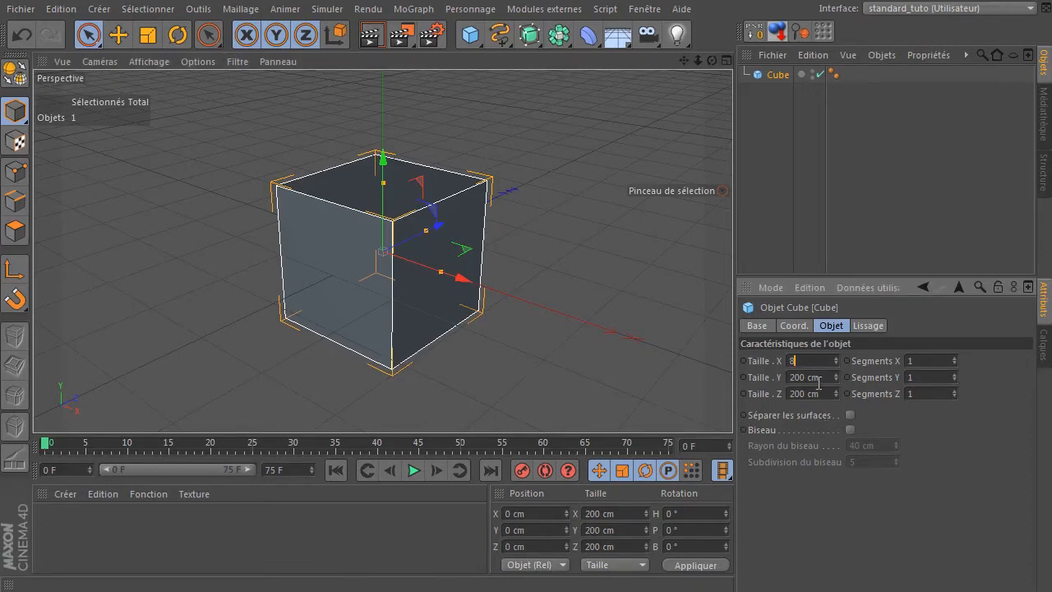
click(819, 379)
text(2)
click(819, 394)
text(6)
key(Return)
Change the perspective view's display mode to shading with visible edge lines.
alt+drag(326, 237, 474, 282)
scroll(620, 371, down, 4)
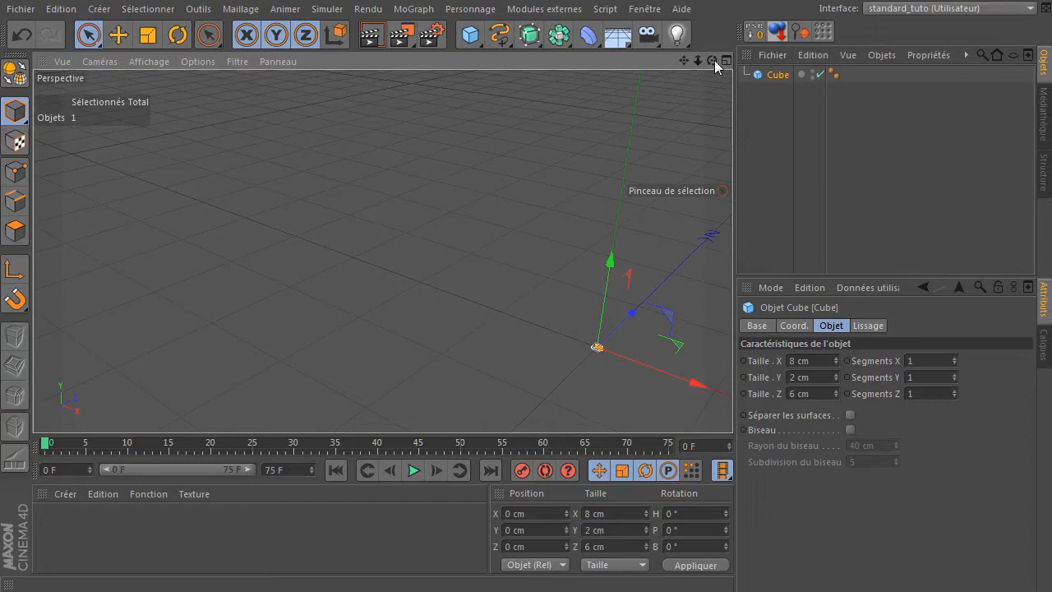
drag(683, 60, 773, 127)
click(310, 337)
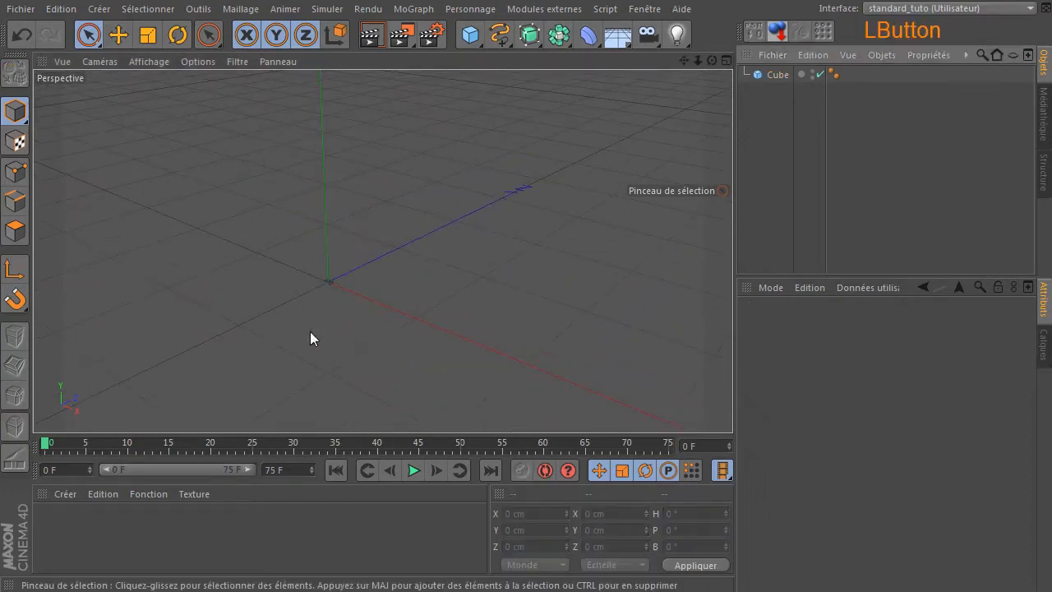
click(149, 61)
click(157, 101)
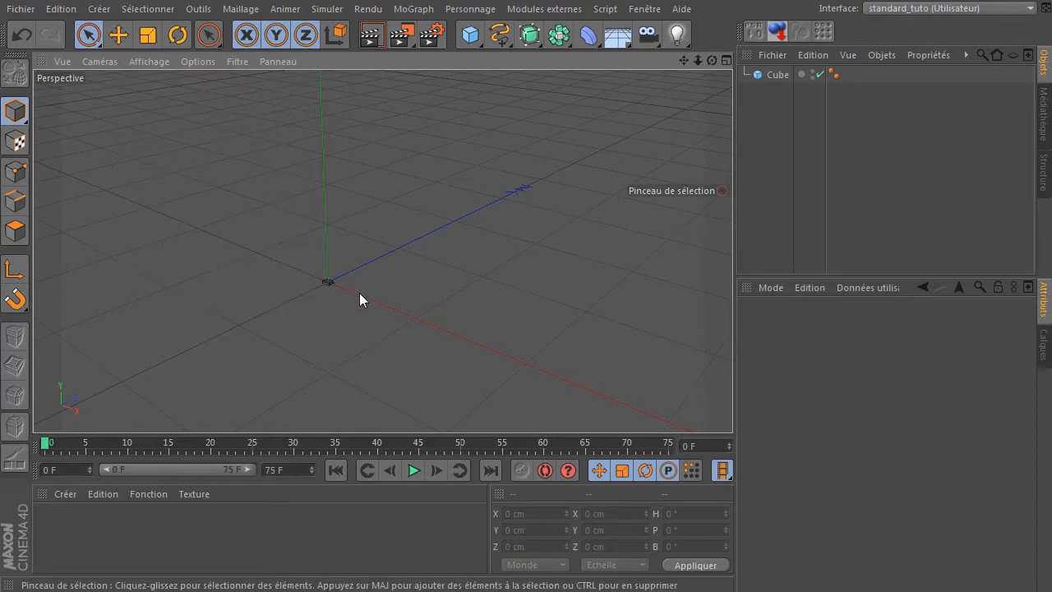
Create a MoGraph Cloneur object and make the cube its child.
drag(712, 60, 787, 168)
drag(686, 59, 689, 102)
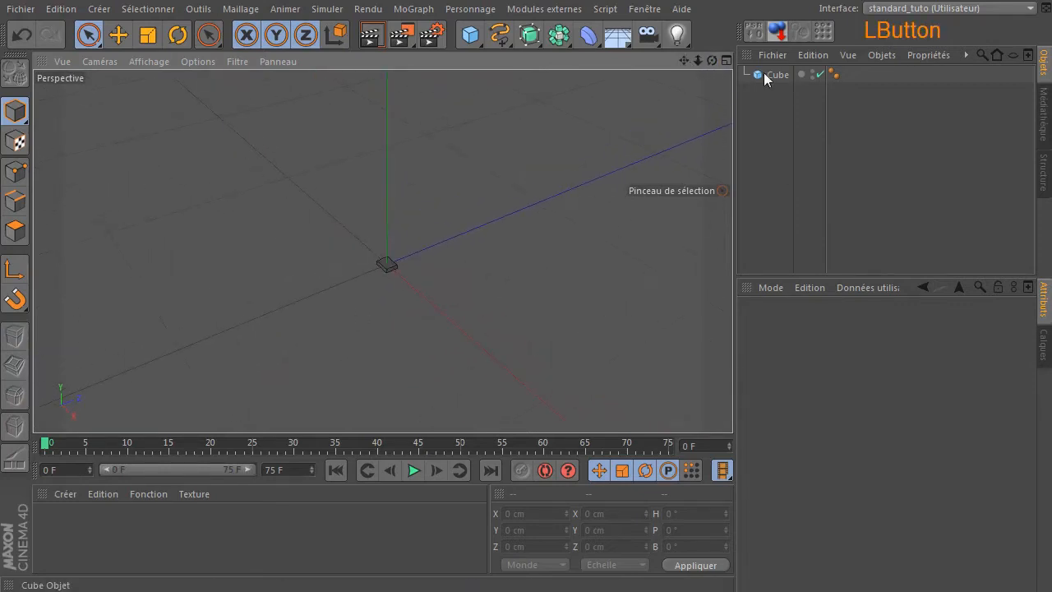
click(771, 74)
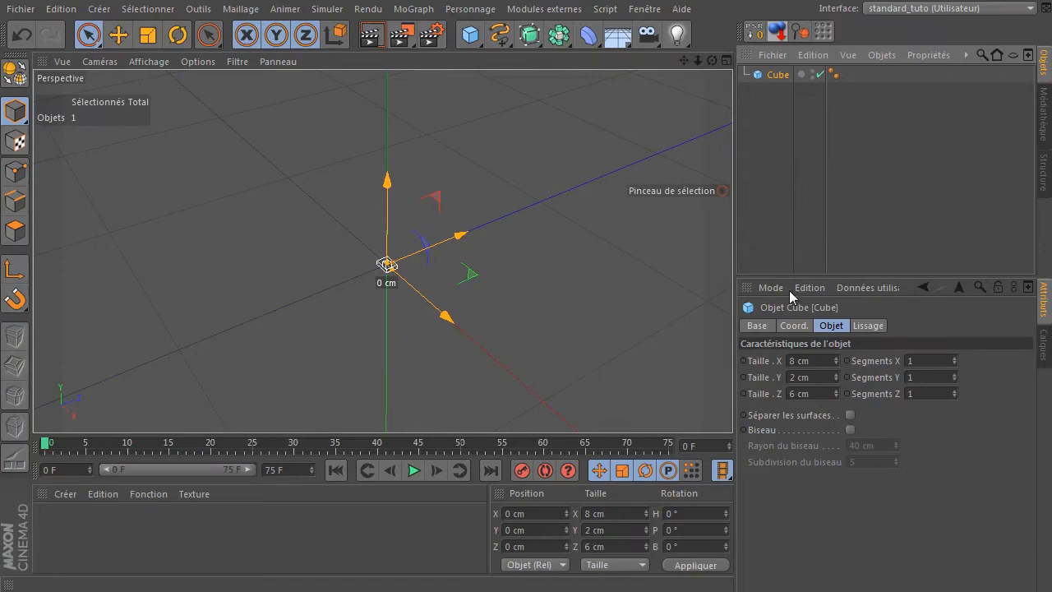
drag(712, 61, 758, 126)
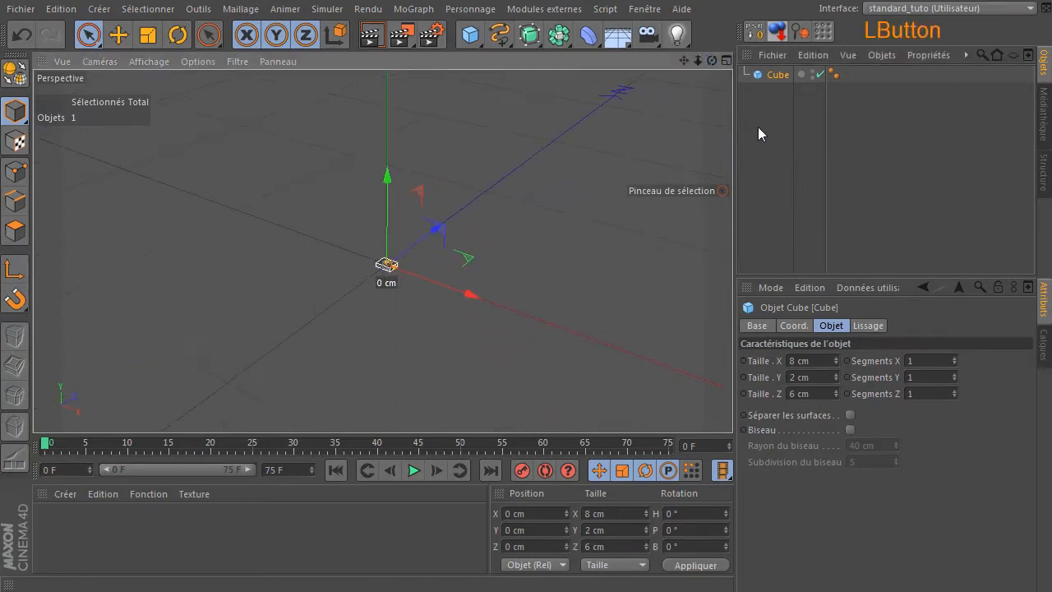
click(836, 201)
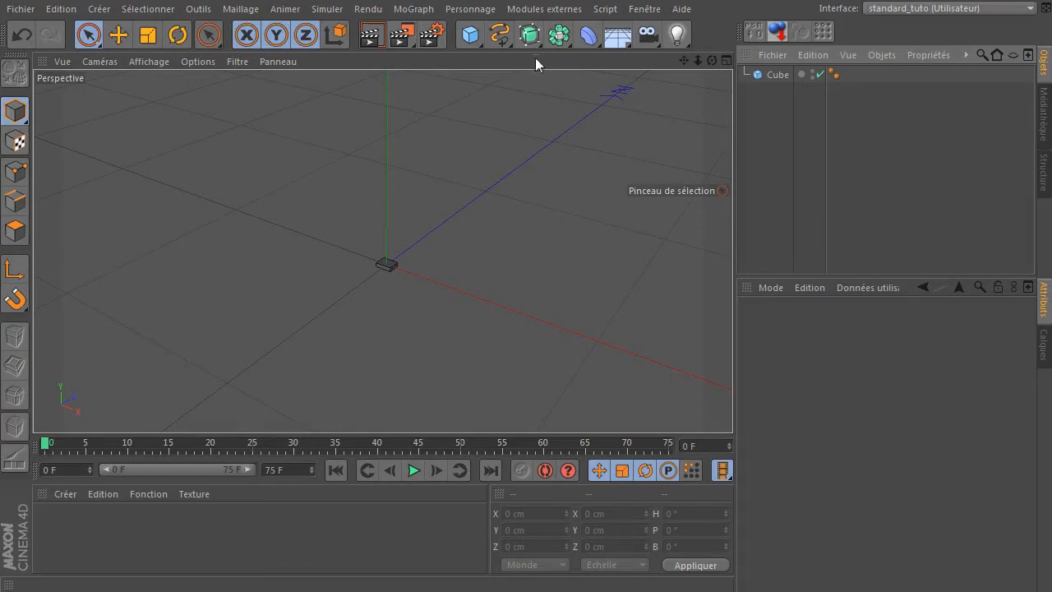
click(412, 9)
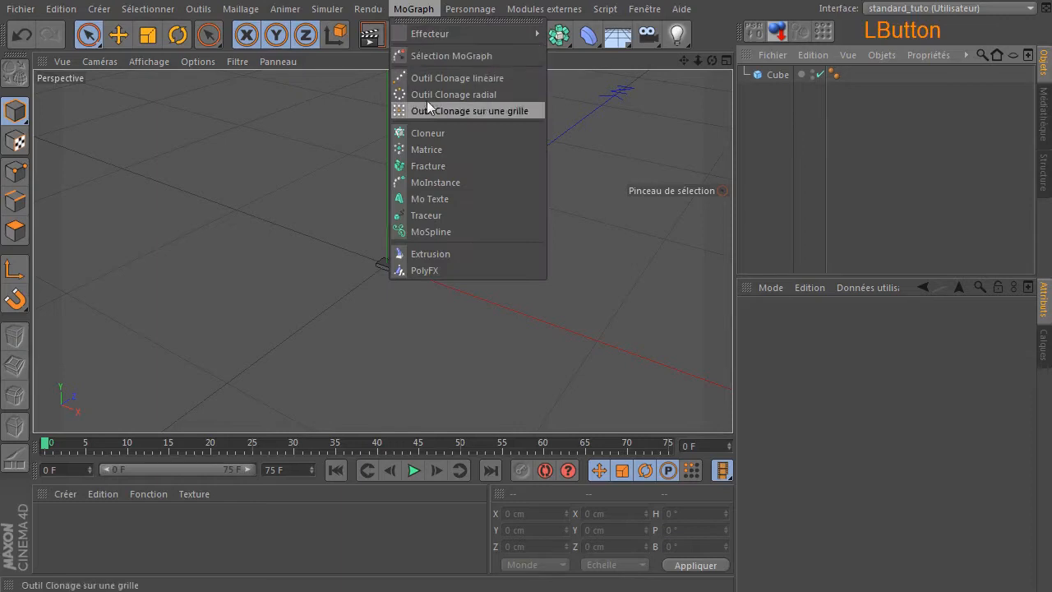
click(428, 133)
click(779, 92)
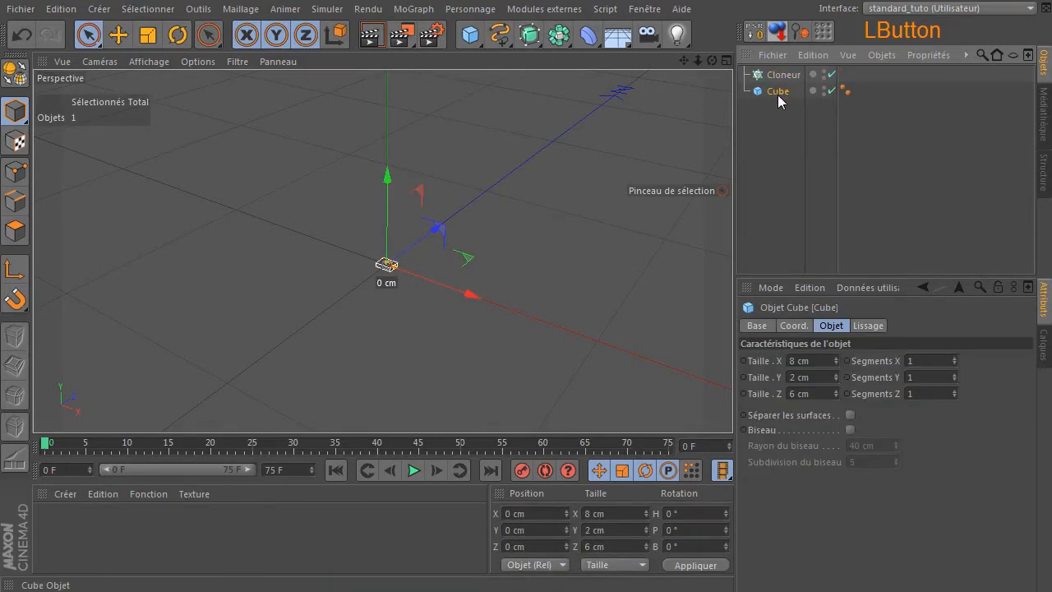
drag(779, 93, 791, 76)
click(786, 245)
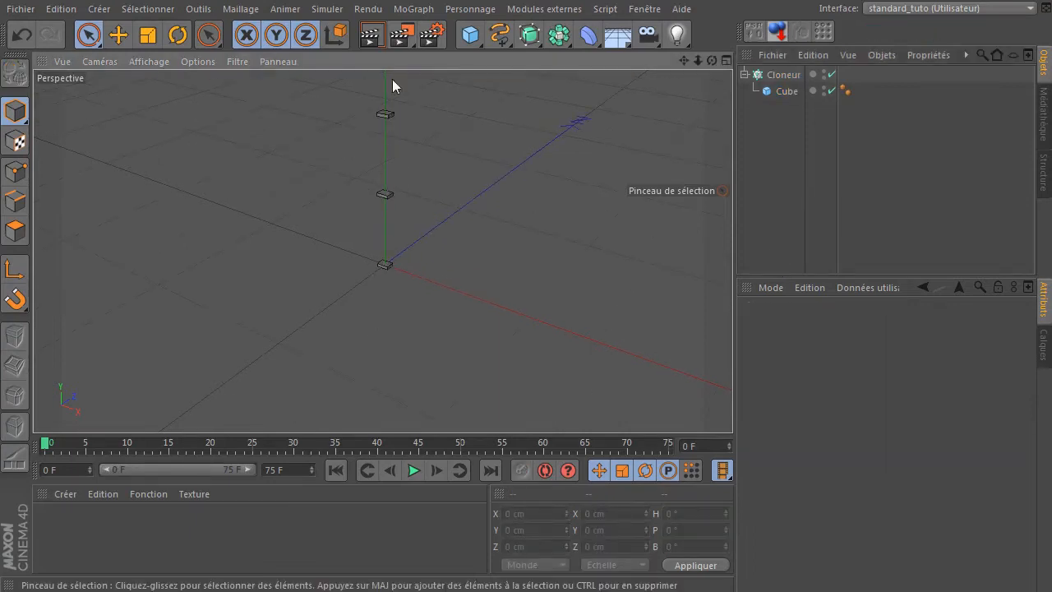
Keep the cloner in Linéaire mode and set its step offset to 0 cm in Y and 12 cm in Z.
drag(683, 62, 689, 73)
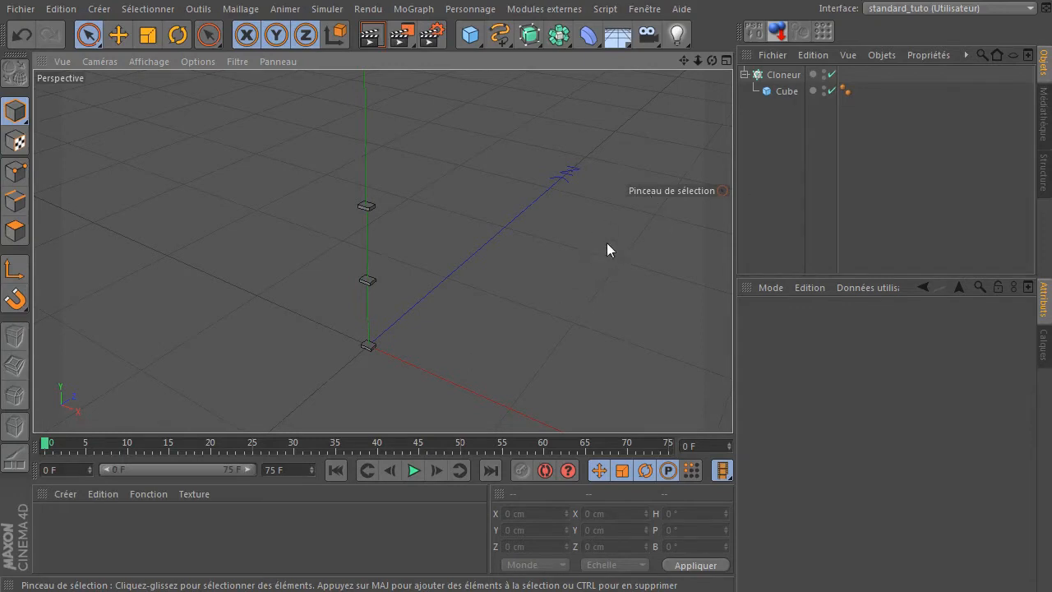
click(781, 75)
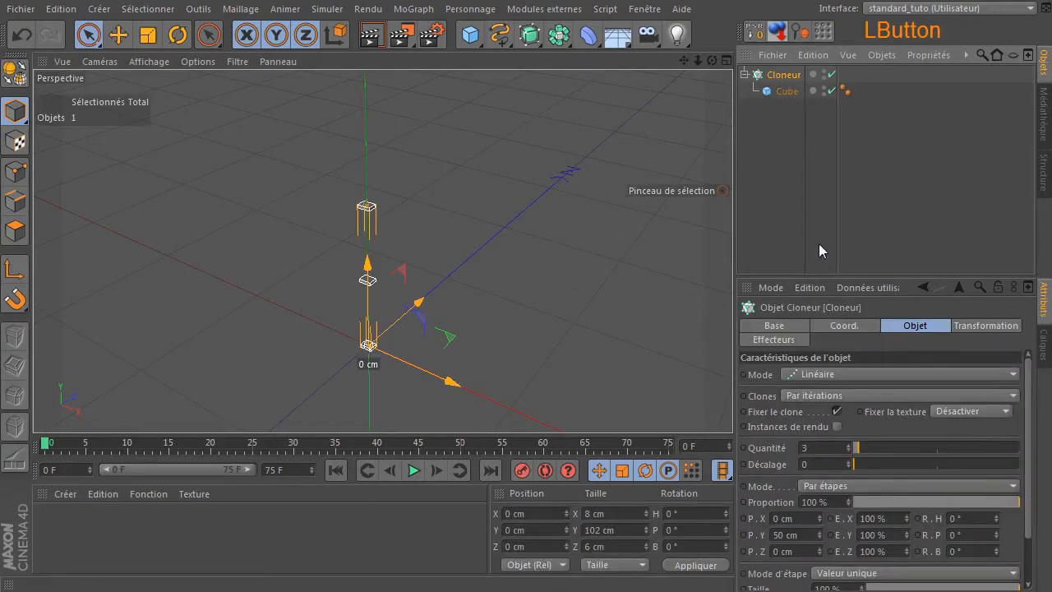
drag(809, 202, 809, 199)
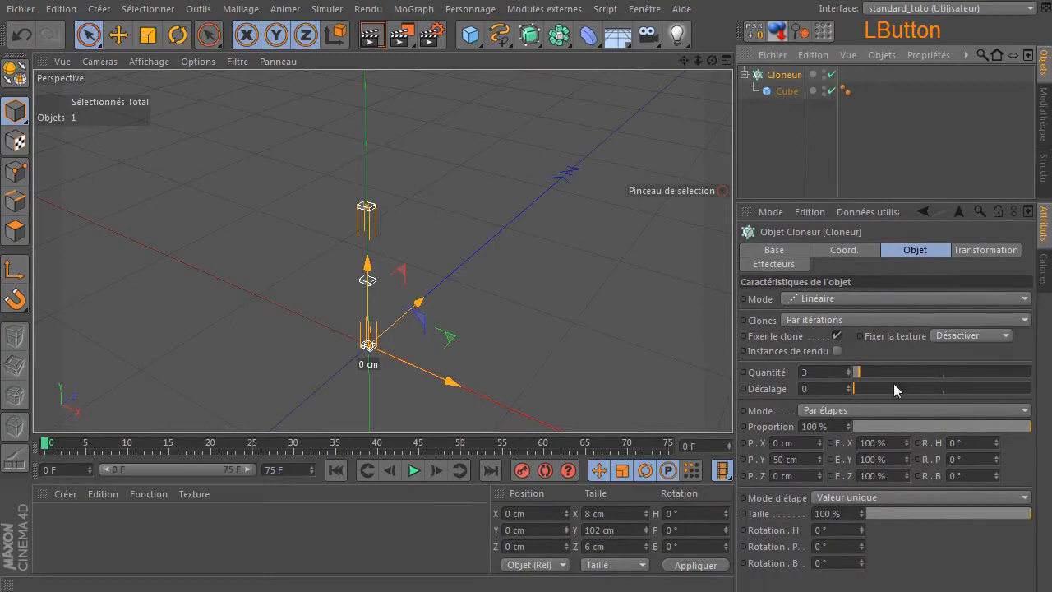
click(940, 300)
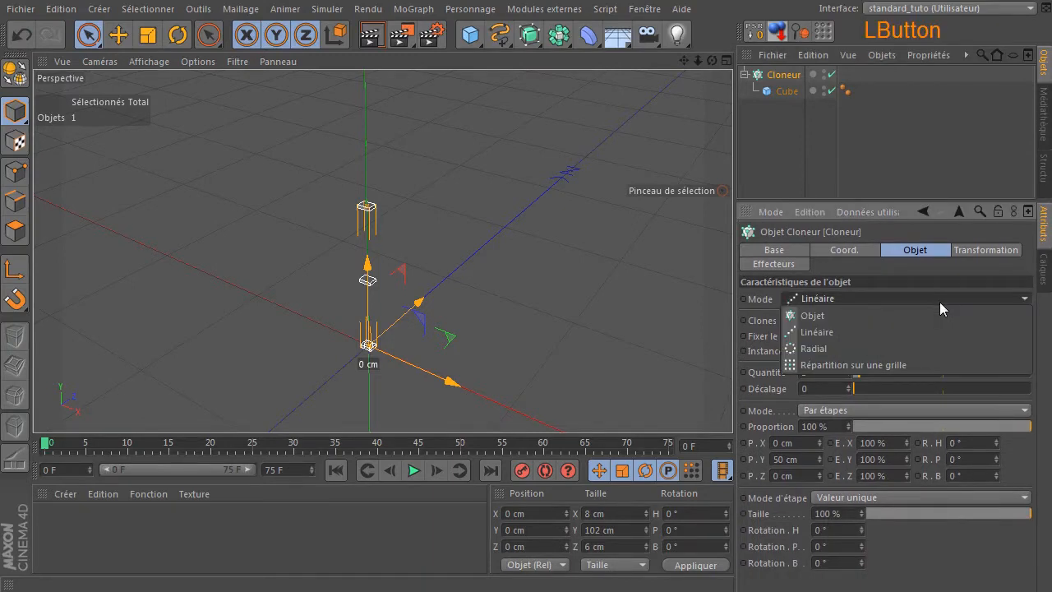
click(860, 160)
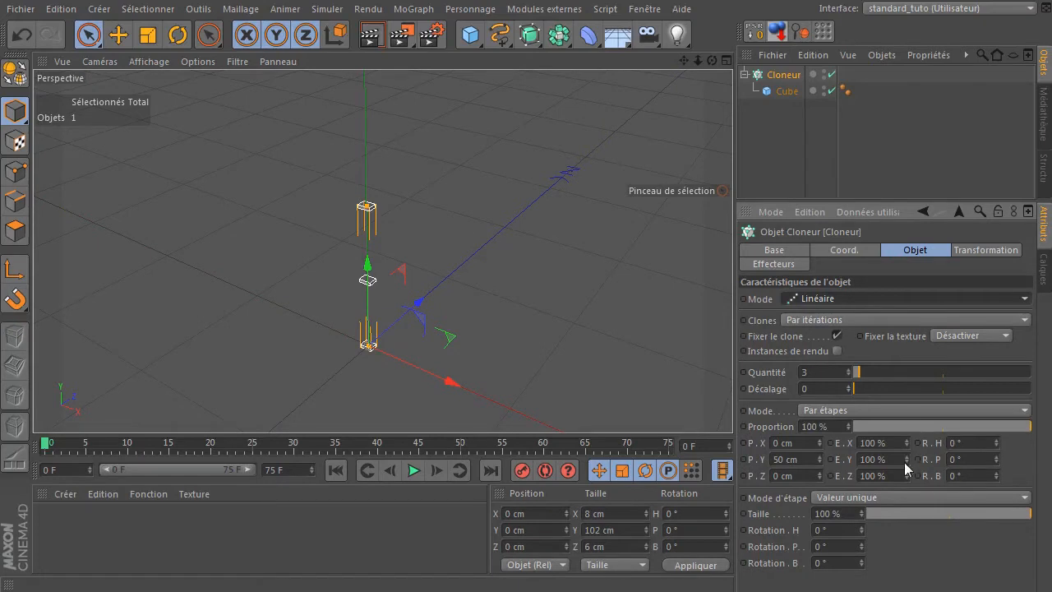
click(813, 458)
text(0)
click(802, 476)
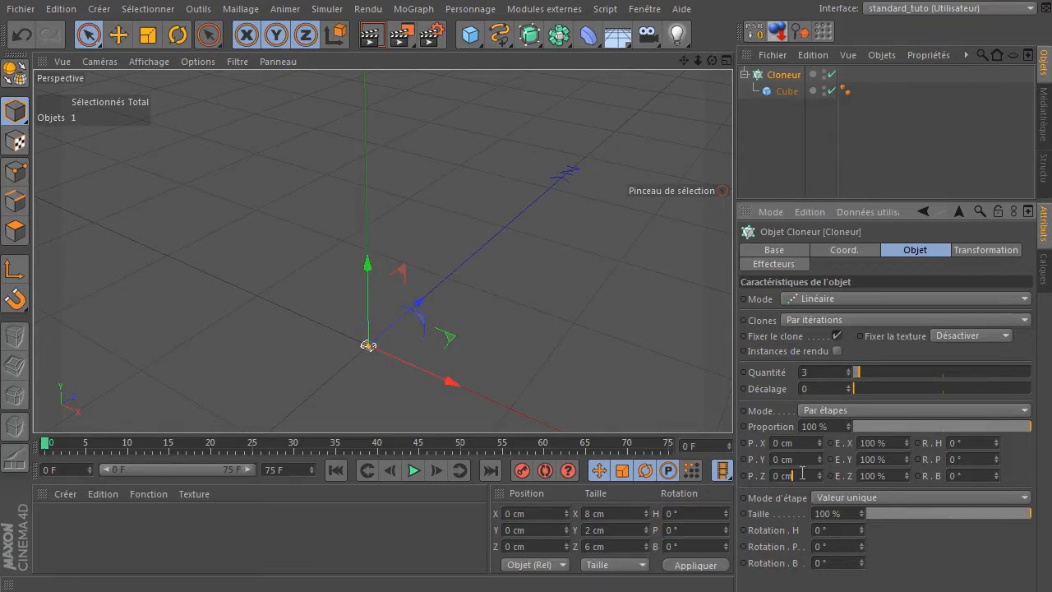
drag(819, 475, 820, 459)
click(813, 477)
text(12)
key(Return)
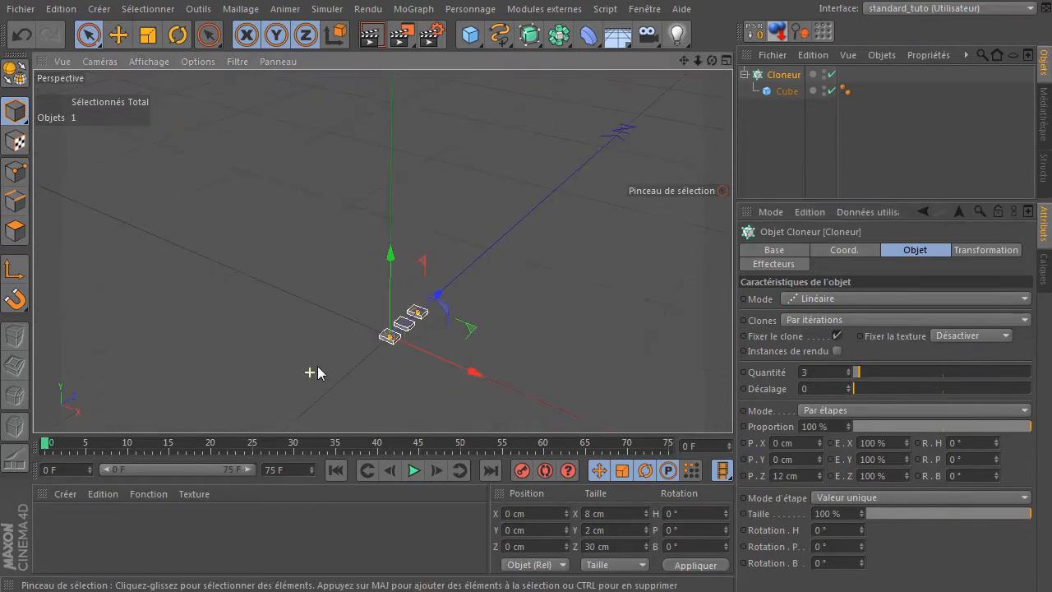
Reduce the cloner's Z step offset to 10 cm.
scroll(326, 372, up, 3)
drag(712, 61, 692, 62)
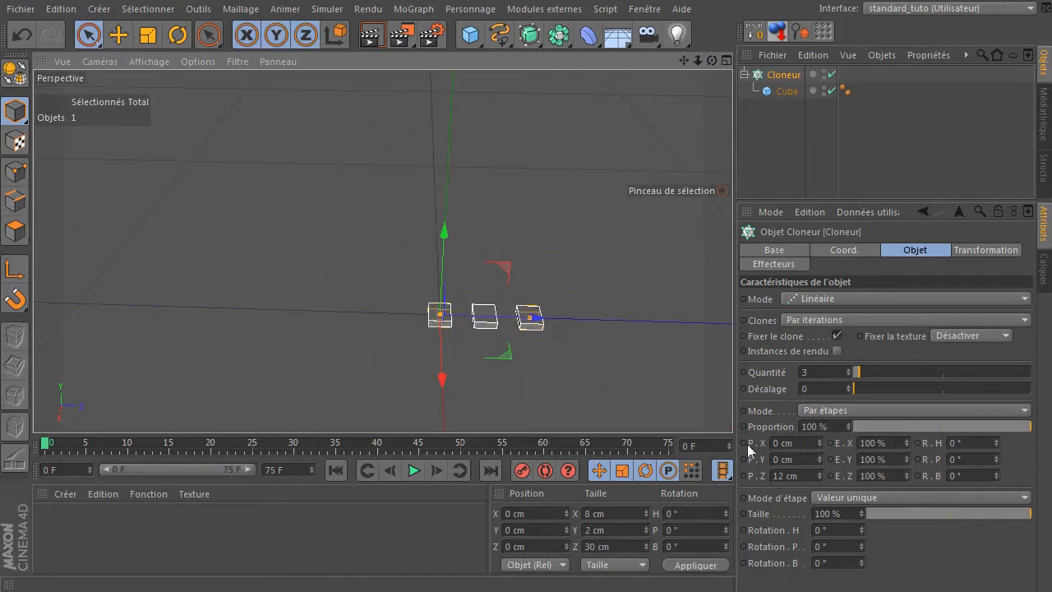
click(820, 478)
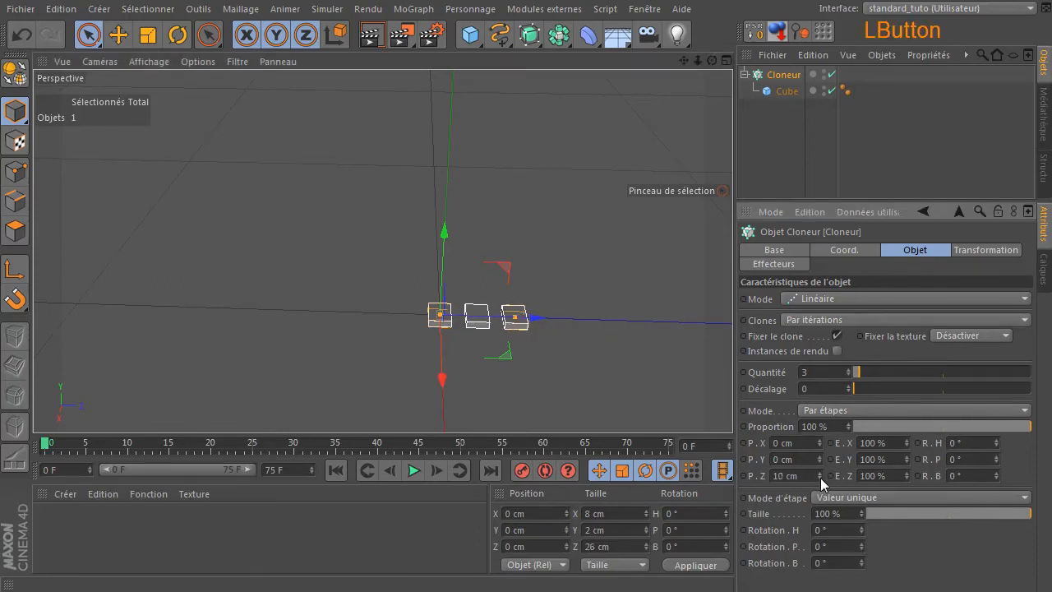
Increase the cloner's quantity to 40 clones.
drag(712, 61, 820, 73)
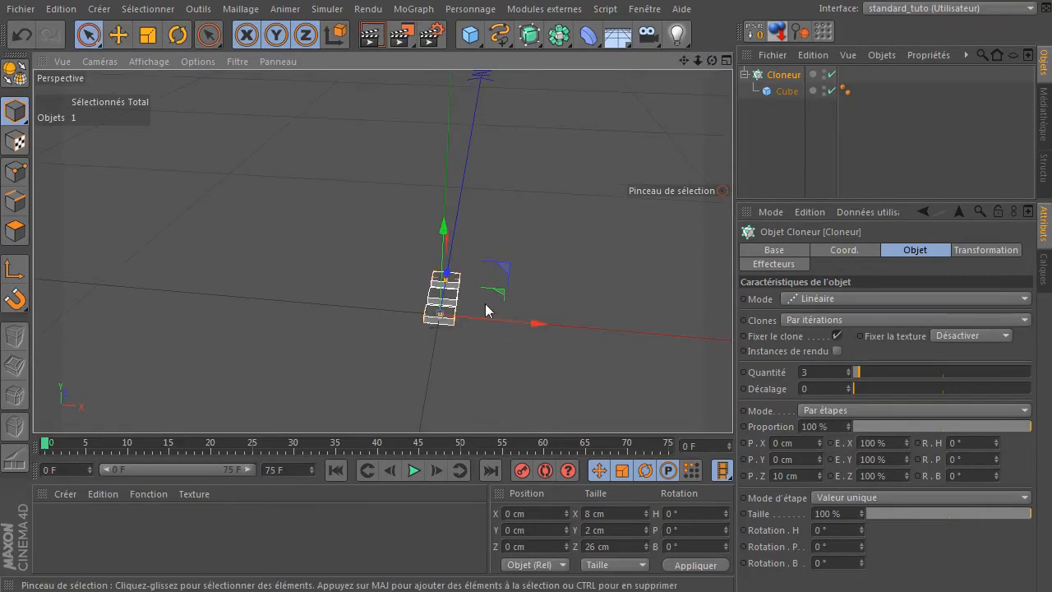
click(835, 373)
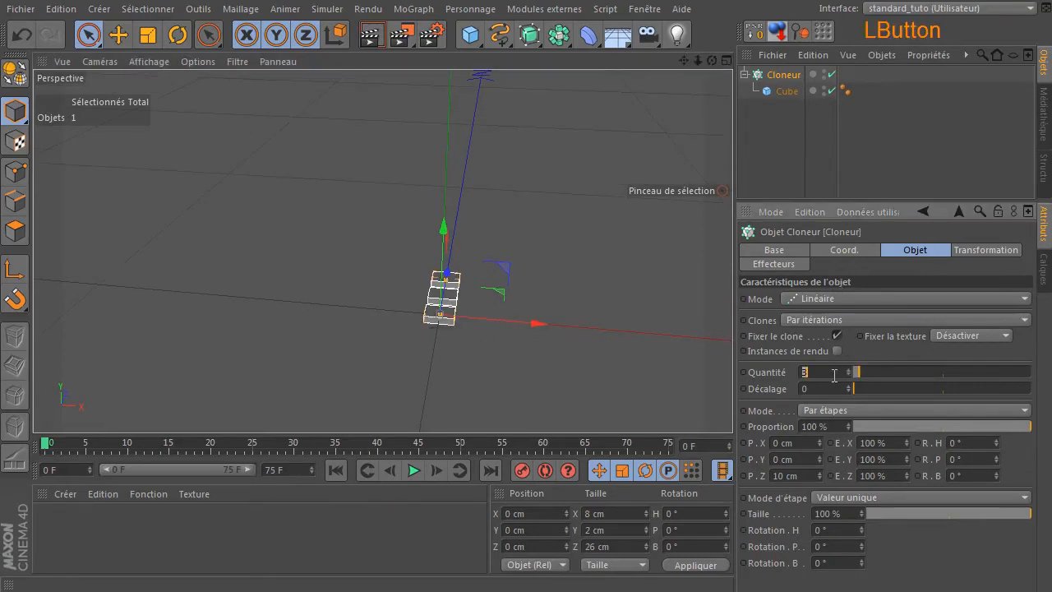
text(10)
key(Return)
click(812, 373)
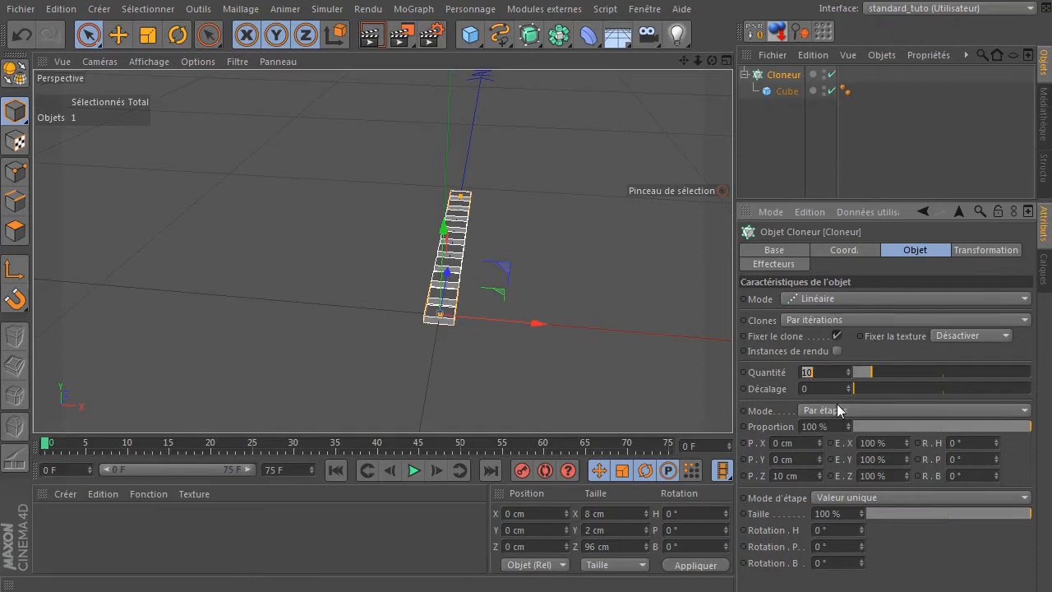
text(40)
key(Return)
mouse_move(698, 62)
mouse_down()
mouse_move(707, 61)
mouse_move(584, 42)
mouse_move(382, 251)
mouse_up()
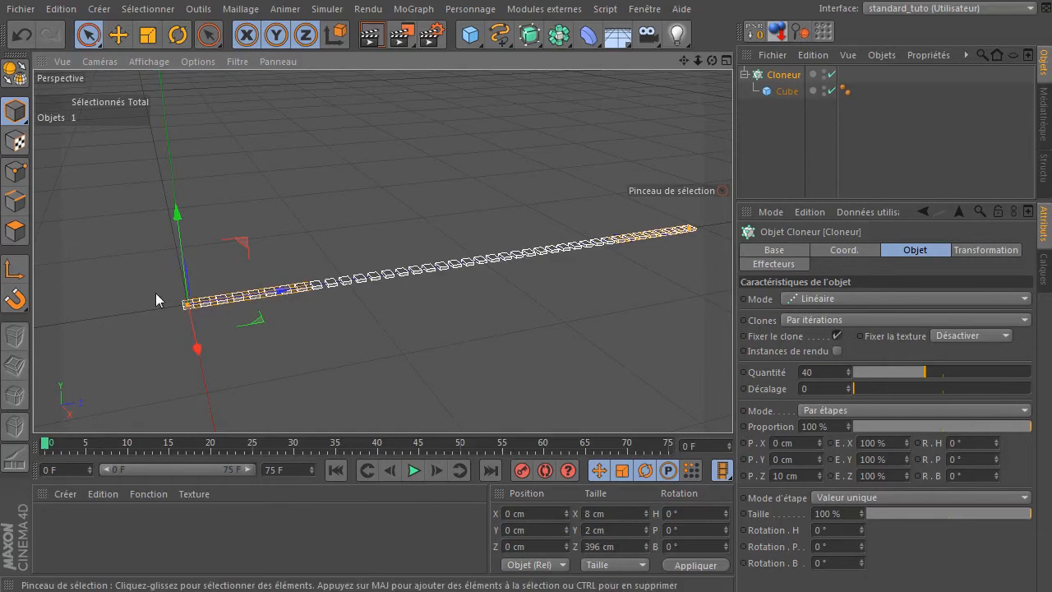
scroll(240, 302, up, 2)
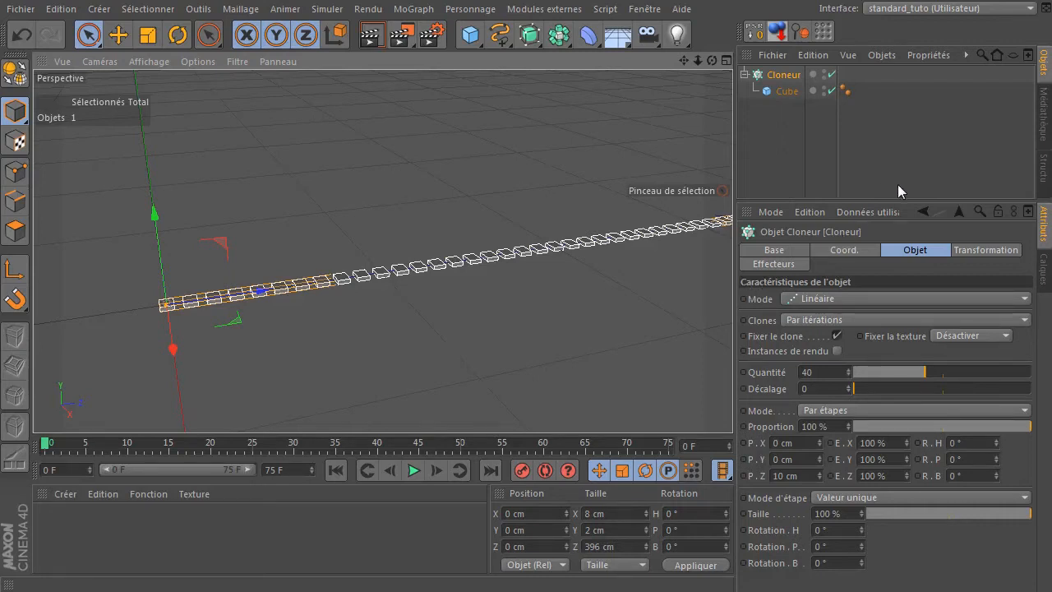
Duplicate the cloner together with its cube and create two new materials.
ctrl+drag(761, 76, 761, 157)
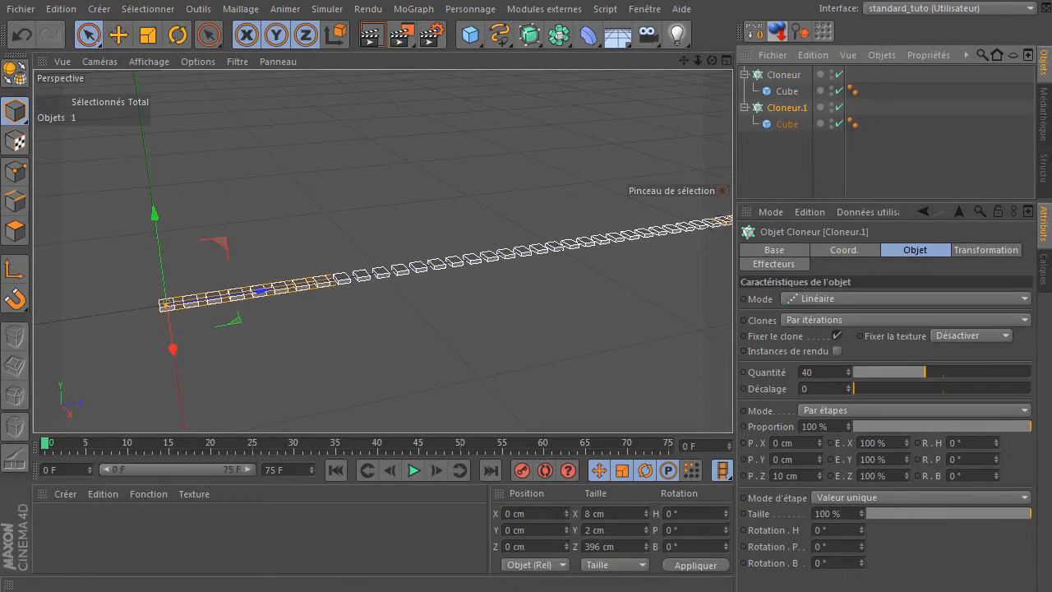
double_click(184, 540)
double_click(256, 533)
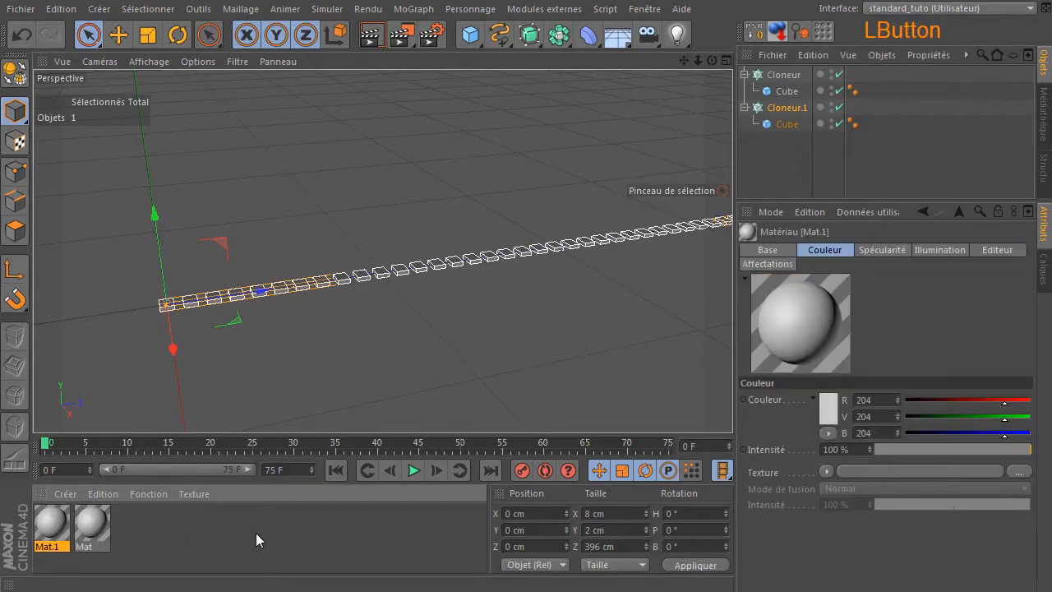
Colour the material Mat.1 orange with RGB 255, 136, 0 and turn off its specularity.
double_click(45, 546)
click(50, 527)
double_click(52, 530)
click(449, 175)
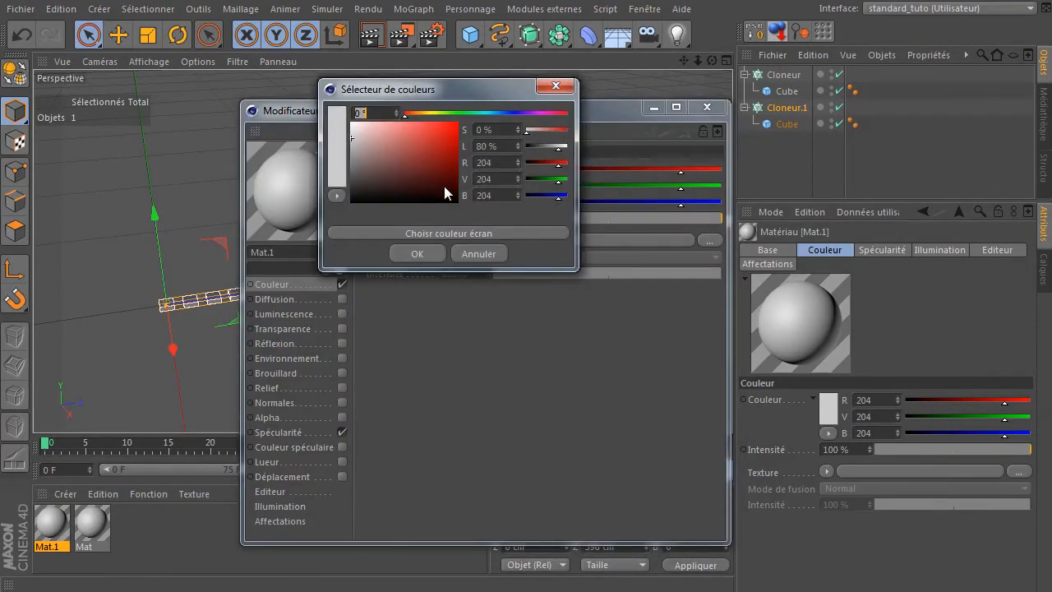
drag(435, 163, 492, 115)
drag(420, 116, 420, 118)
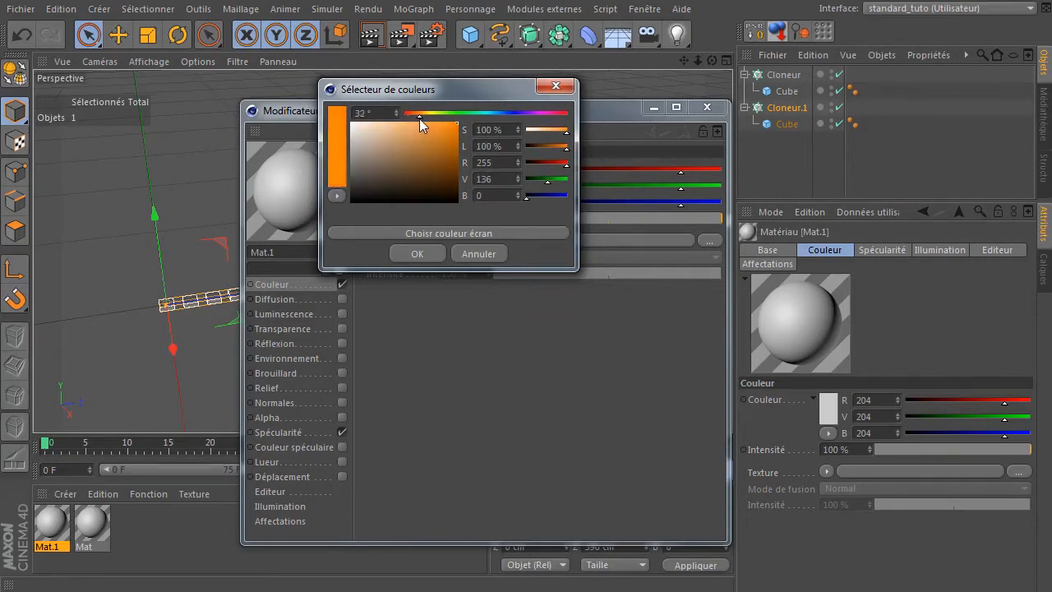
click(411, 256)
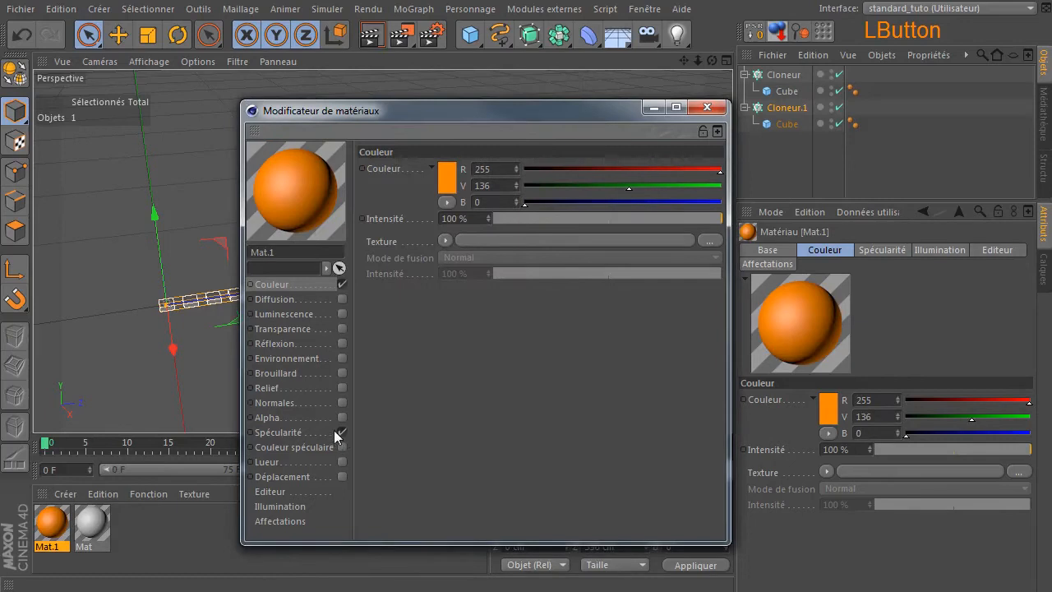
Turn off the specularity of the material Mat and colour it blue with RGB 0, 153, 255.
click(93, 522)
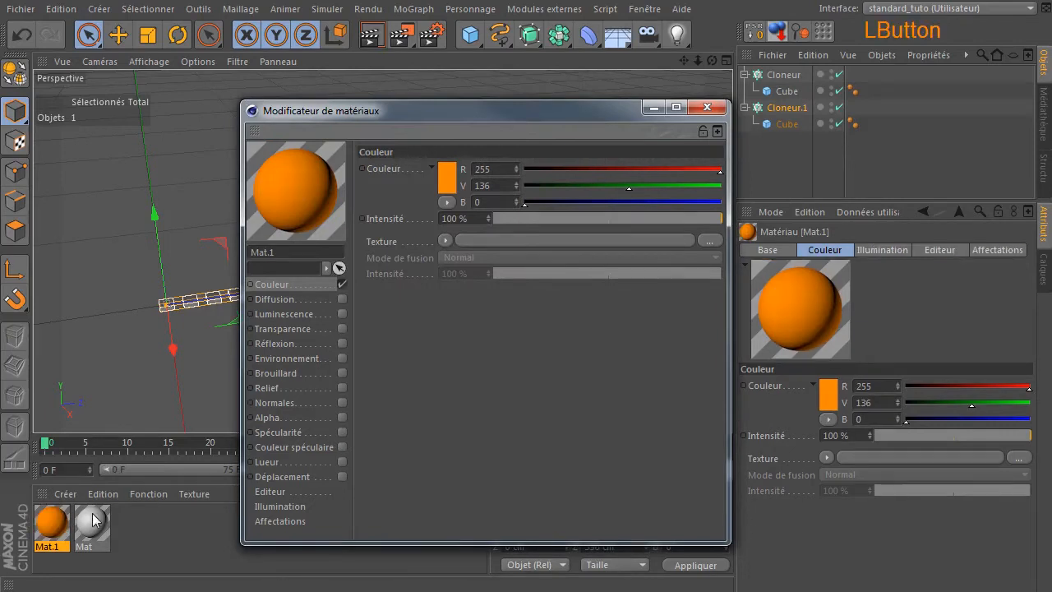
click(342, 432)
click(448, 177)
drag(478, 115, 493, 114)
drag(445, 138, 497, 114)
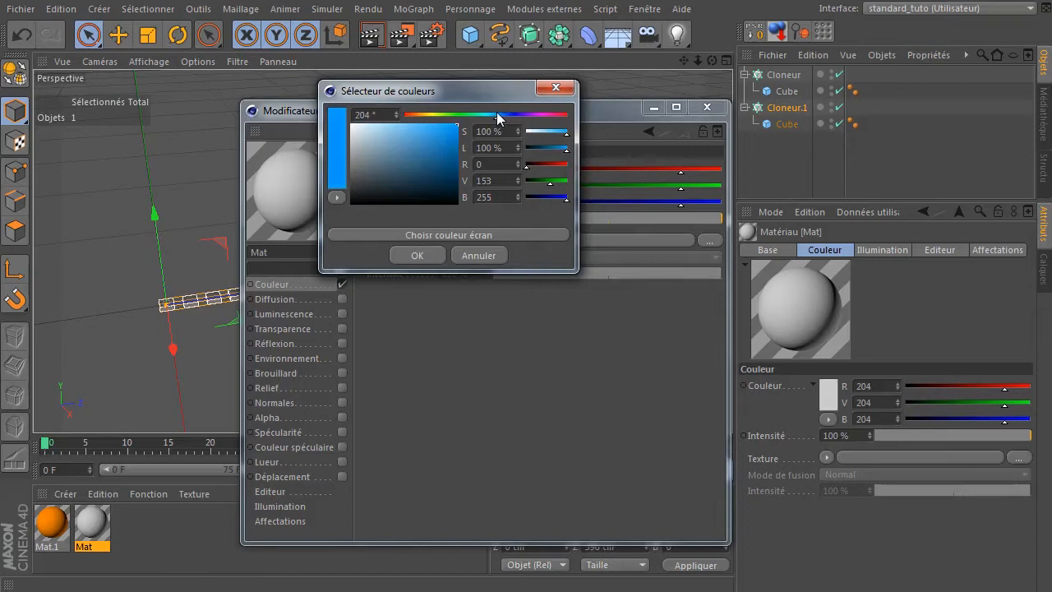
click(411, 258)
click(707, 107)
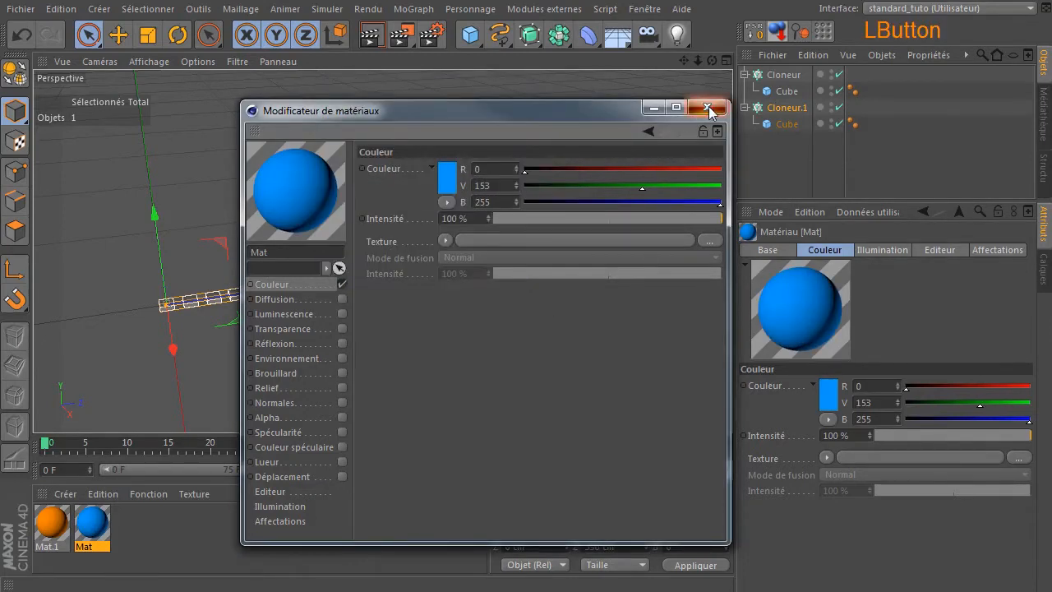
Apply the blue material Mat to Cloneur.1 and the orange material Mat.1 to Cloneur.
drag(92, 526, 788, 108)
drag(41, 526, 788, 76)
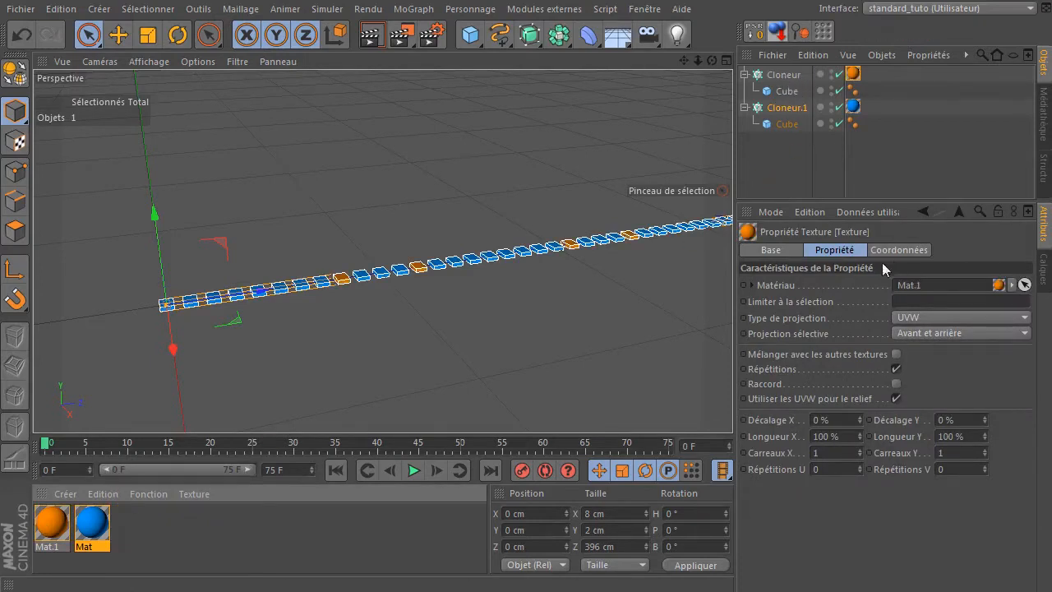
click(776, 171)
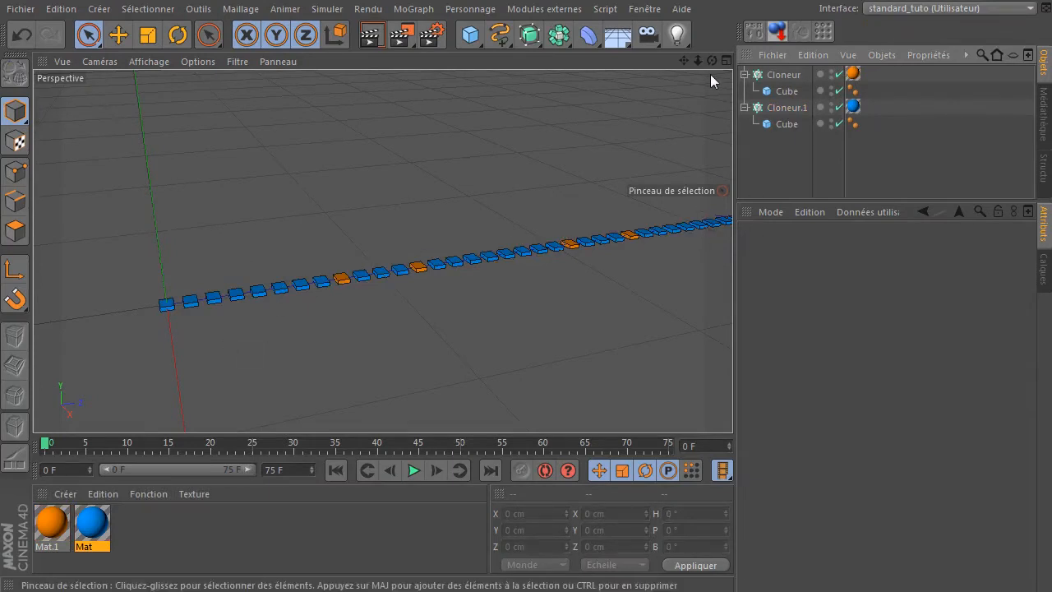
mouse_move(712, 60)
mouse_down()
mouse_move(669, 92)
mouse_move(697, 89)
mouse_move(672, 77)
mouse_up()
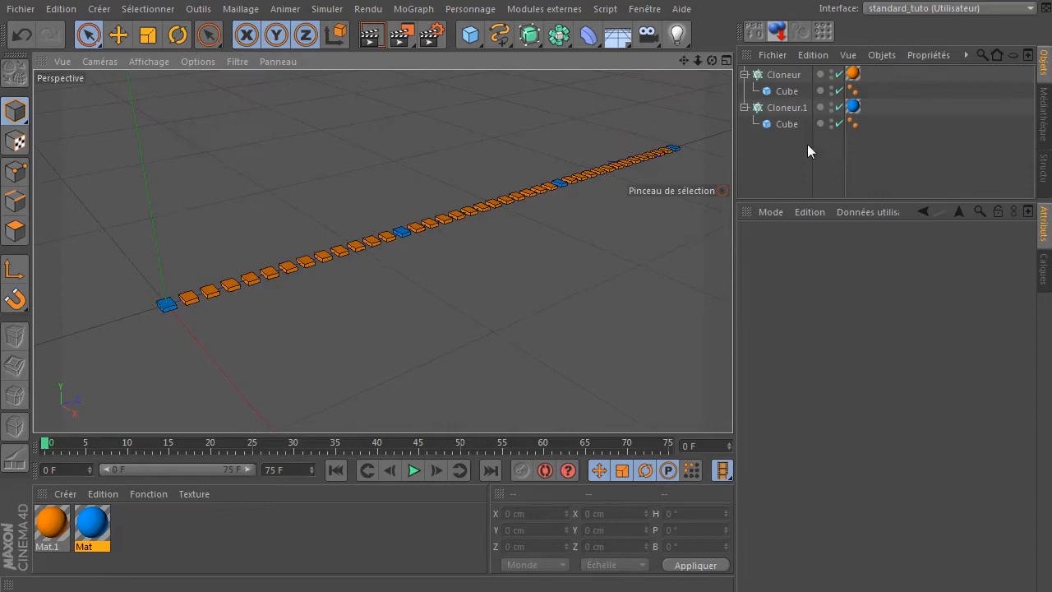
Set the quantity of both cloners to 80 clones.
click(780, 76)
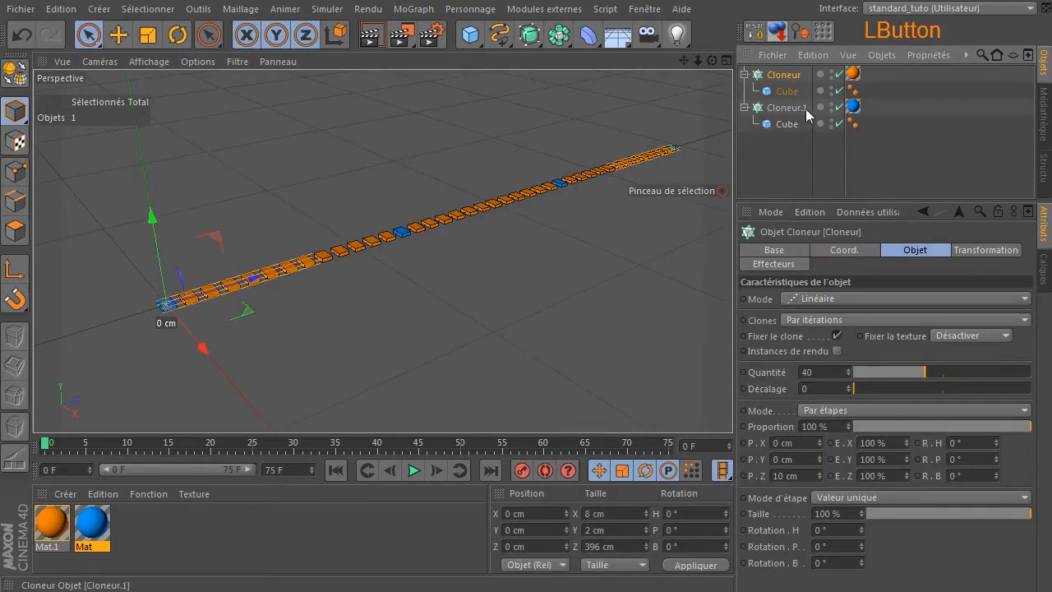
ctrl+click(801, 108)
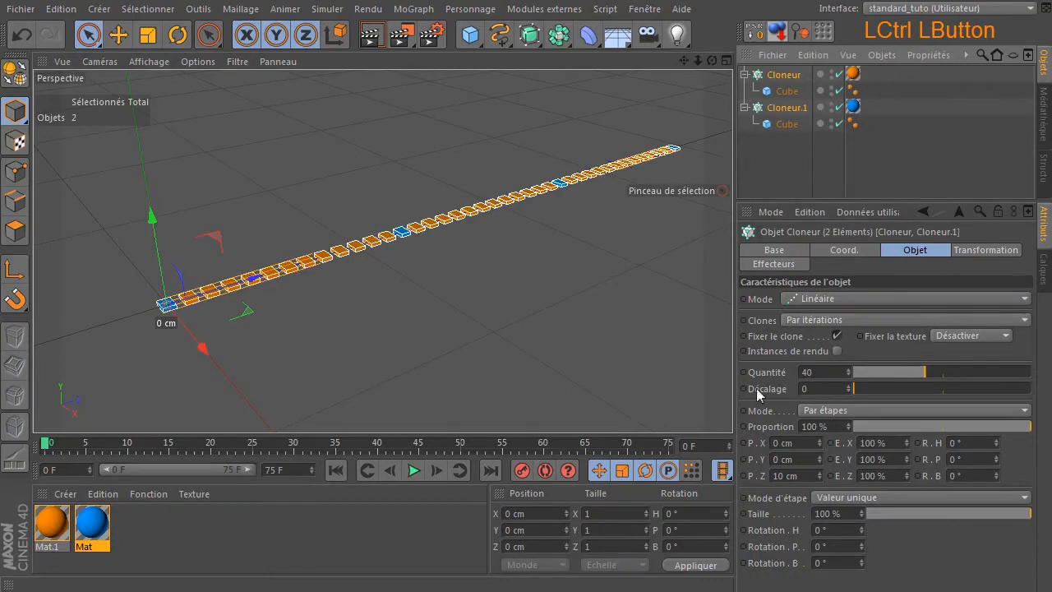
double_click(832, 371)
text(80)
click(575, 381)
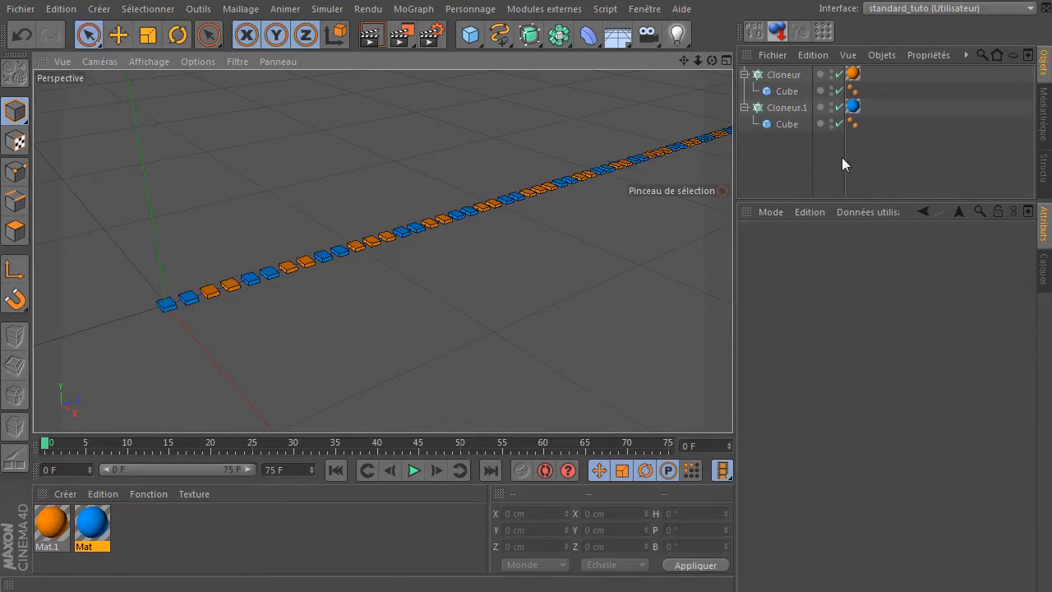
Create a null, duplicate it, and place one null above the cube inside each cloner.
click(475, 41)
drag(475, 41, 582, 51)
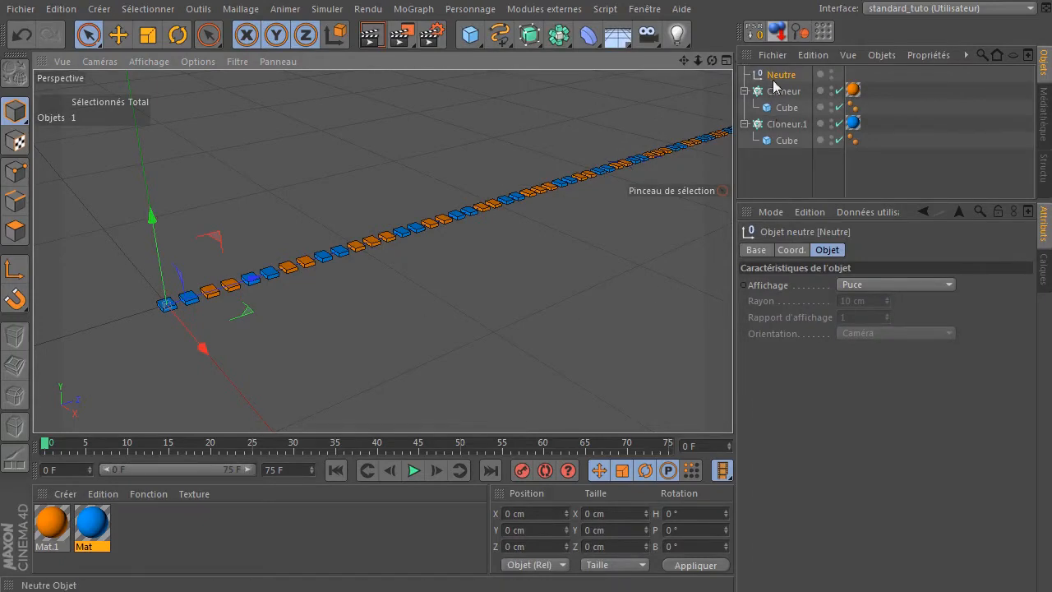
mouse_move(776, 77)
ctrl+mouse_down()
mouse_move(782, 97)
mouse_move(792, 83)
mouse_move(781, 83)
ctrl+mouse_up()
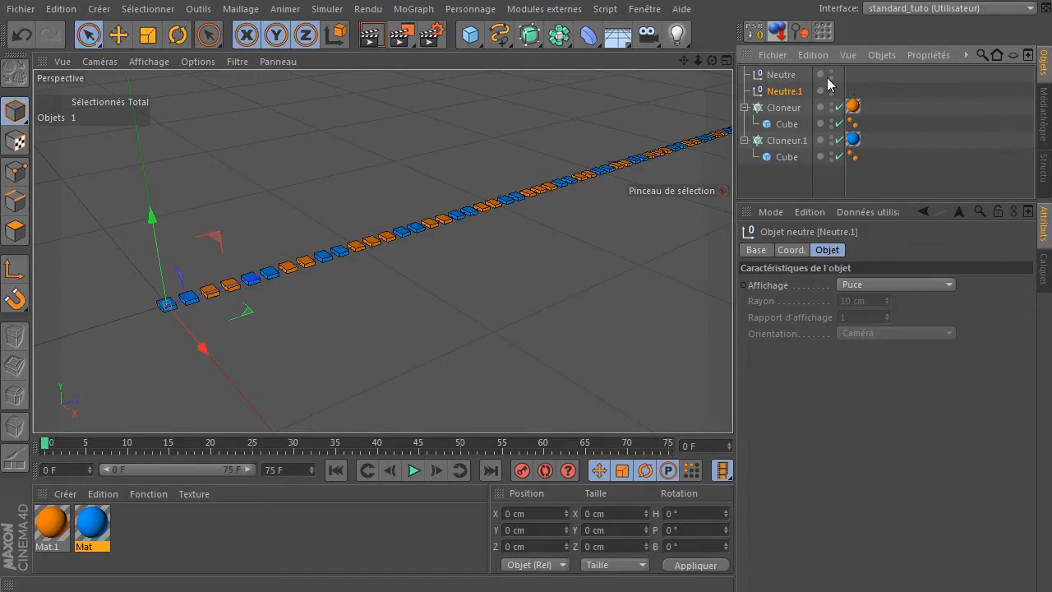
click(784, 76)
drag(788, 85, 814, 143)
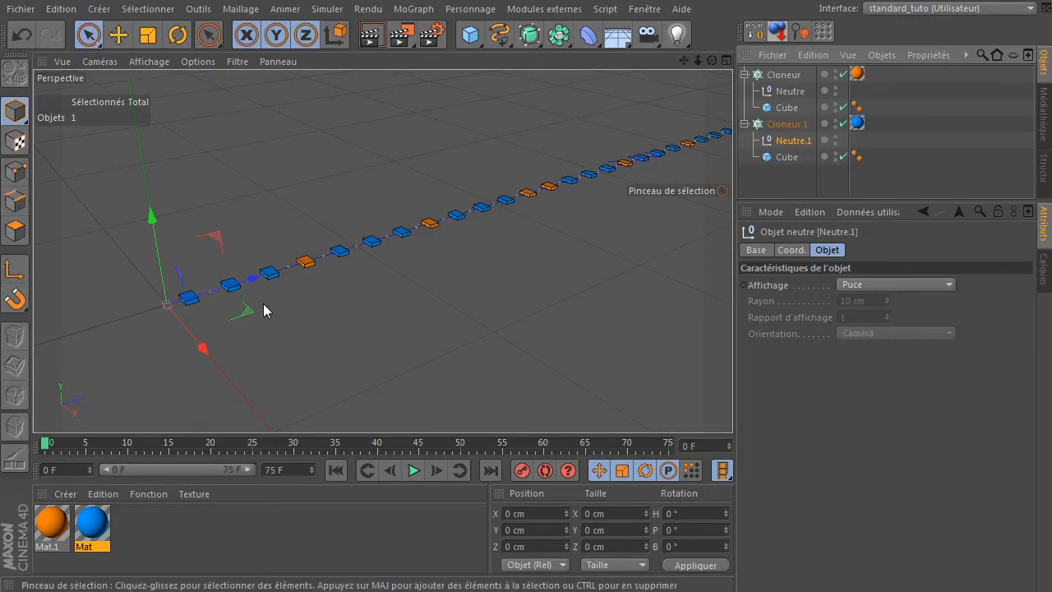
drag(712, 61, 657, 103)
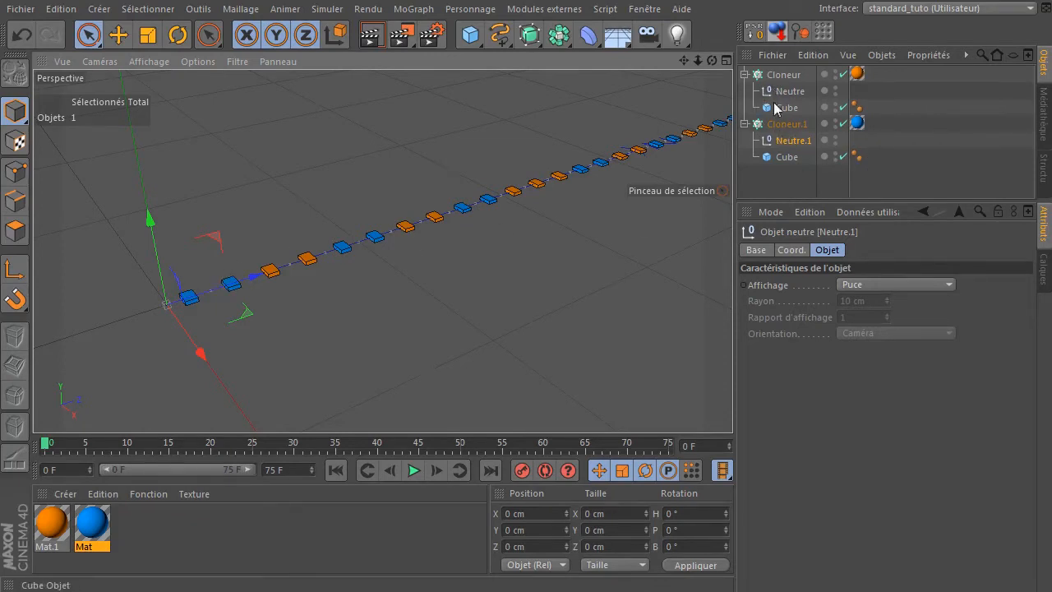
Move the cube above the null inside Cloneur.1 so its blocks alternate with those of the other cloner.
drag(775, 161, 782, 138)
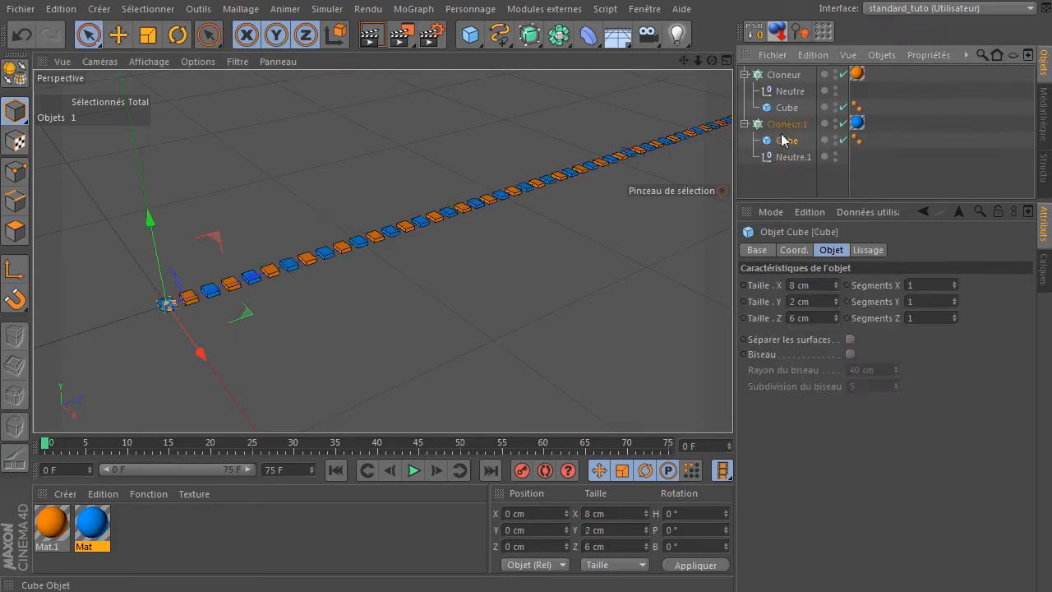
drag(201, 353, 210, 355)
click(258, 345)
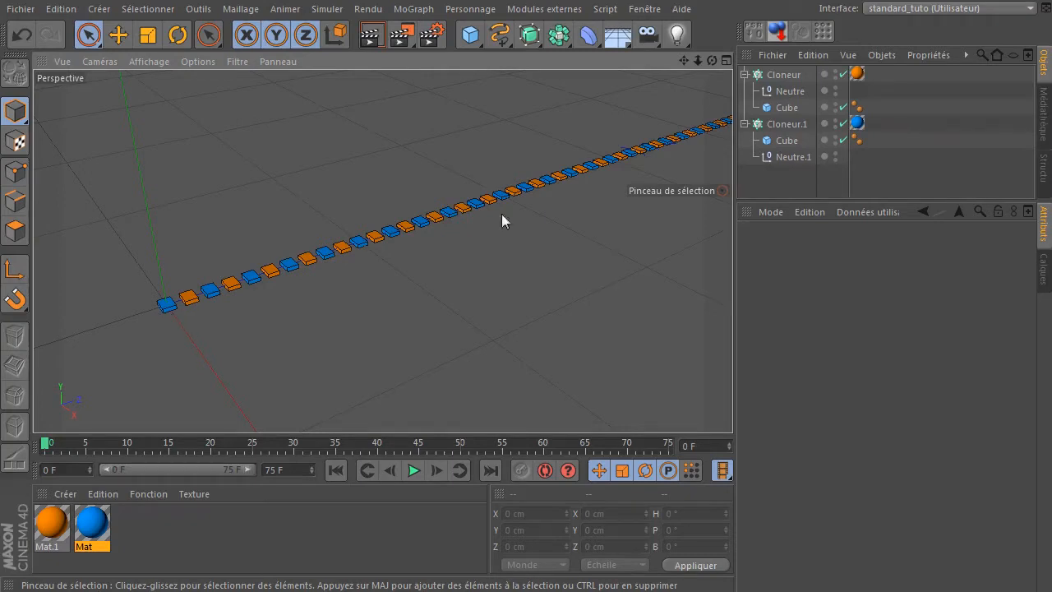
drag(711, 60, 625, 86)
alt+drag(166, 305, 156, 322)
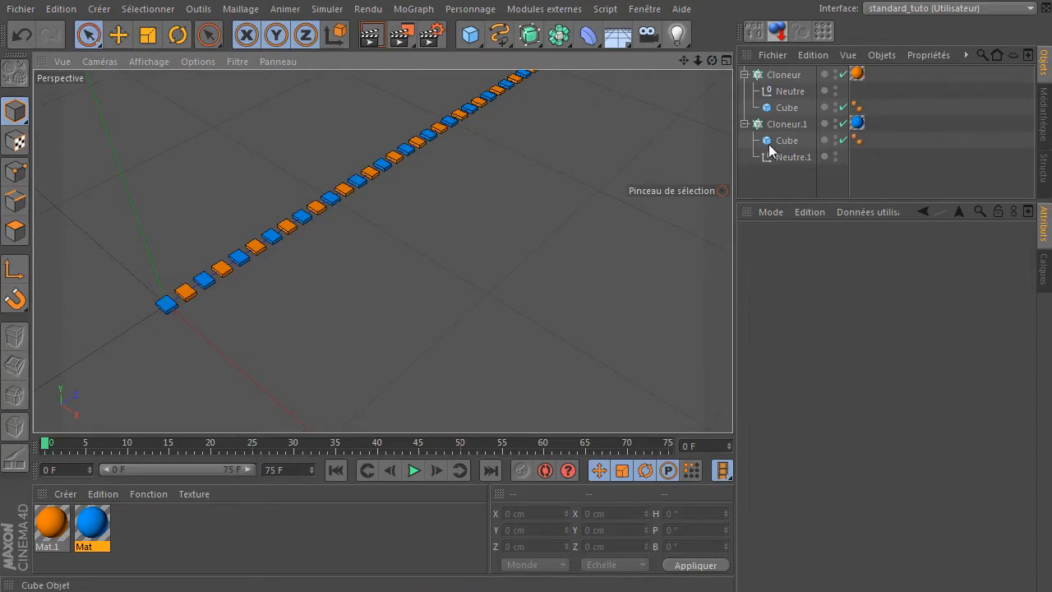
Reduce the Z step offset of both cloners to 8 cm.
click(790, 125)
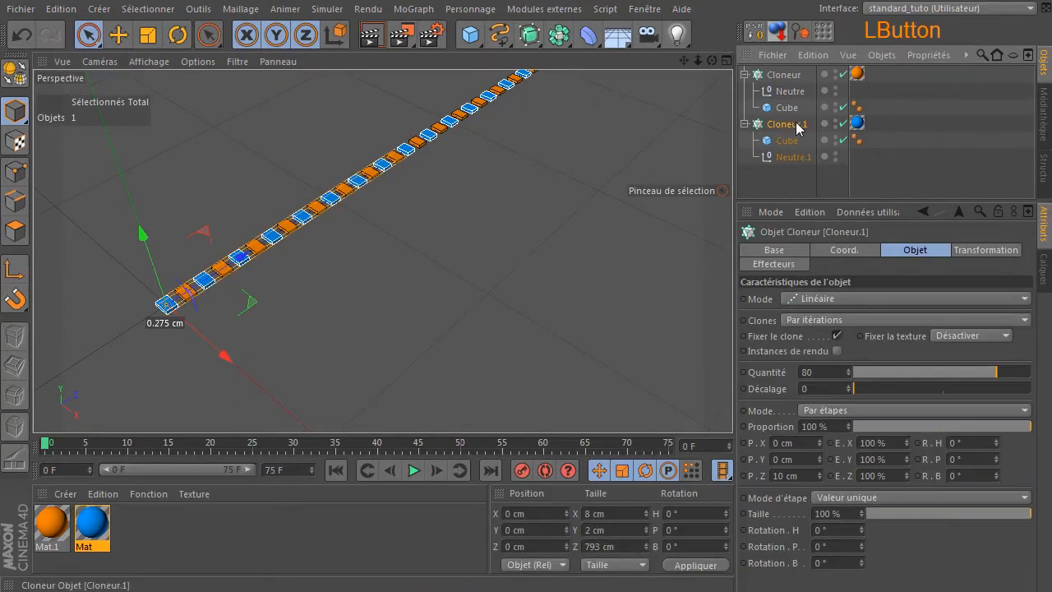
ctrl+click(791, 76)
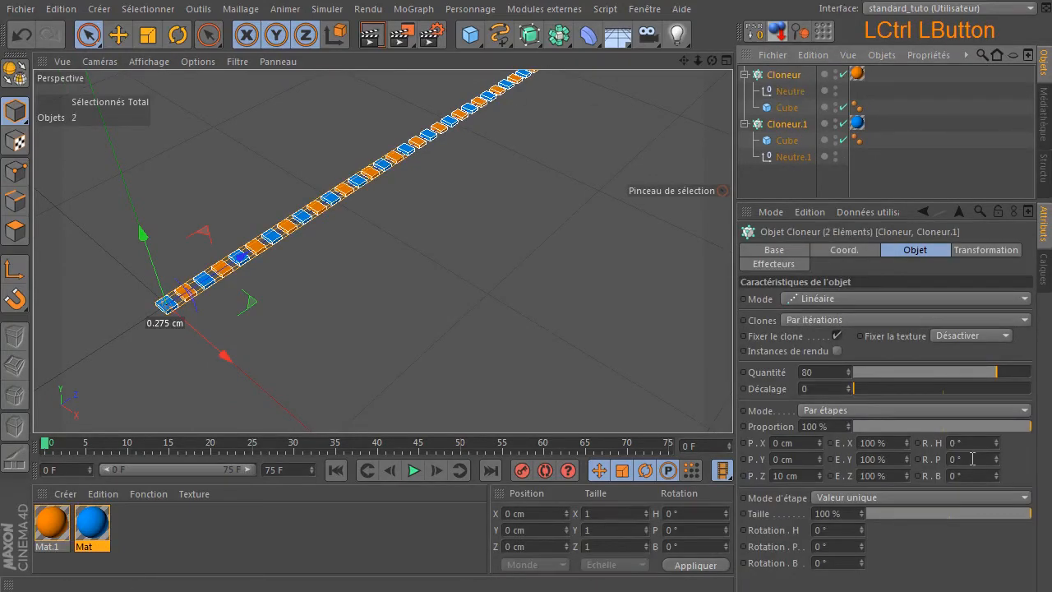
click(822, 482)
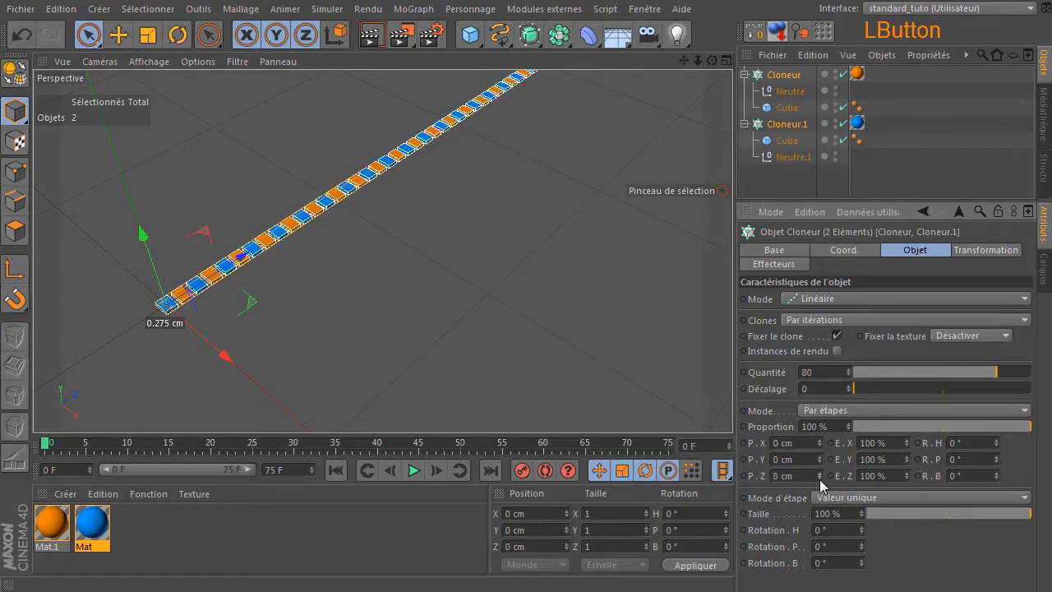
scroll(181, 348, up, 5)
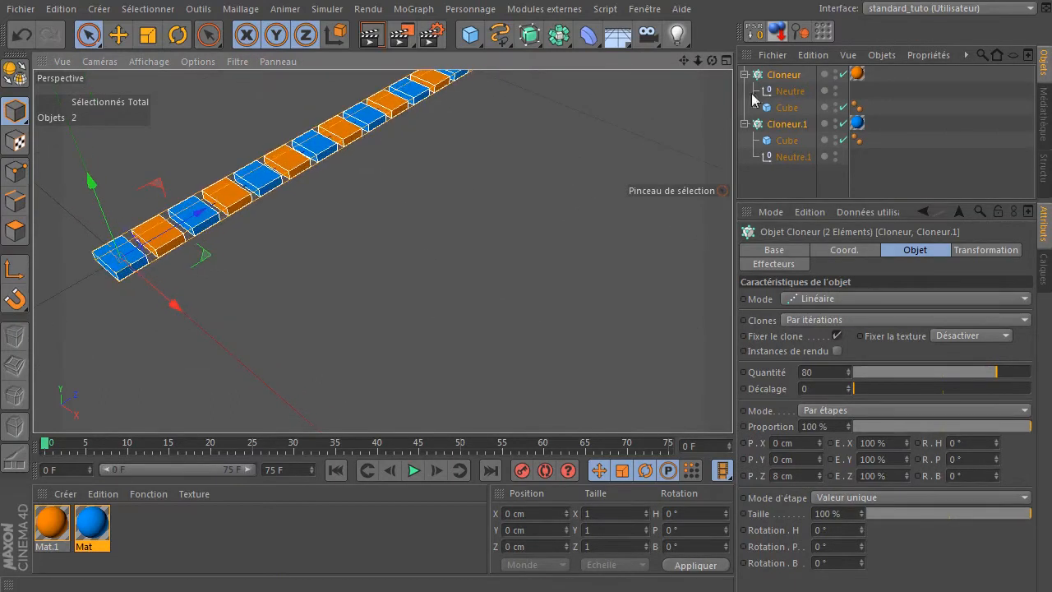
mouse_move(712, 61)
mouse_down()
mouse_move(670, 69)
mouse_move(717, 77)
mouse_up()
drag(820, 481, 760, 310)
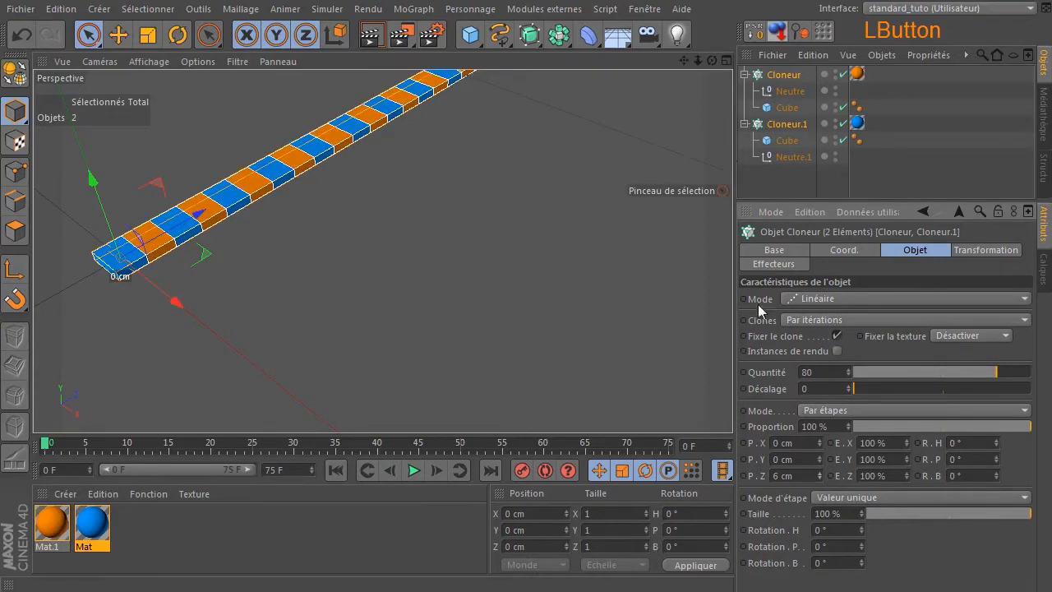
drag(822, 480, 822, 478)
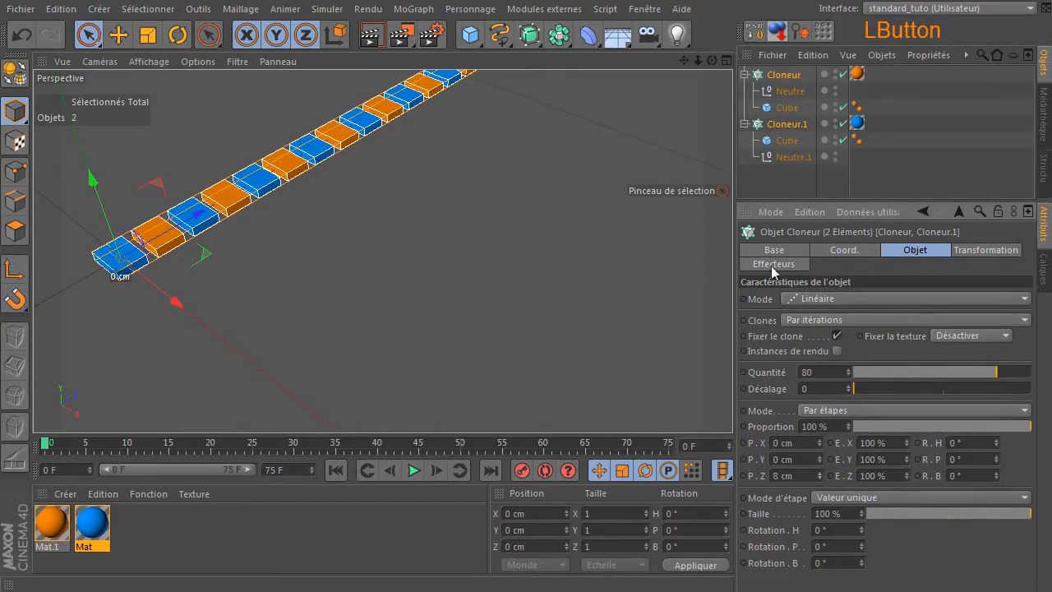
click(482, 215)
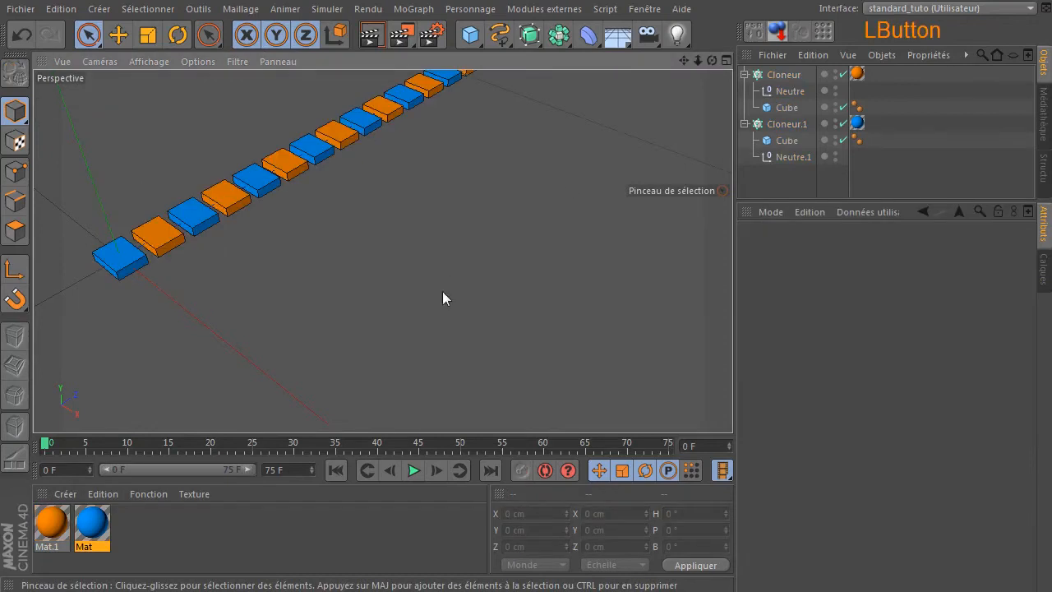
Examine the row of blocks and the first cube, switching Cloneur.1 off and back on to compare the two rows.
scroll(443, 291, down, 5)
click(667, 99)
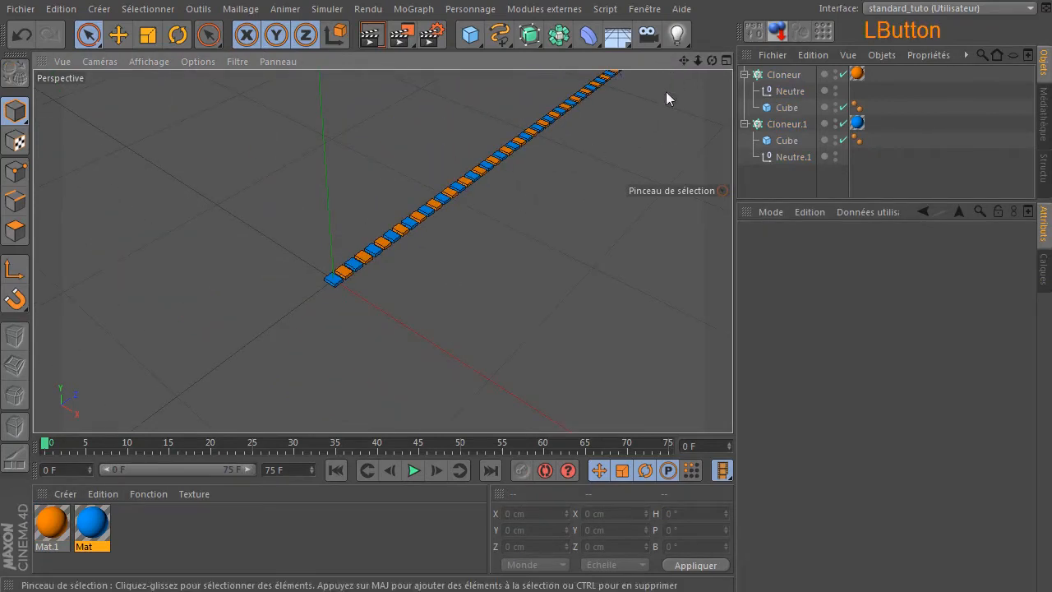
mouse_move(698, 60)
mouse_down()
mouse_move(742, 60)
mouse_move(691, 60)
mouse_move(701, 60)
mouse_move(687, 106)
mouse_move(670, 60)
mouse_move(687, 61)
mouse_move(625, 48)
mouse_up()
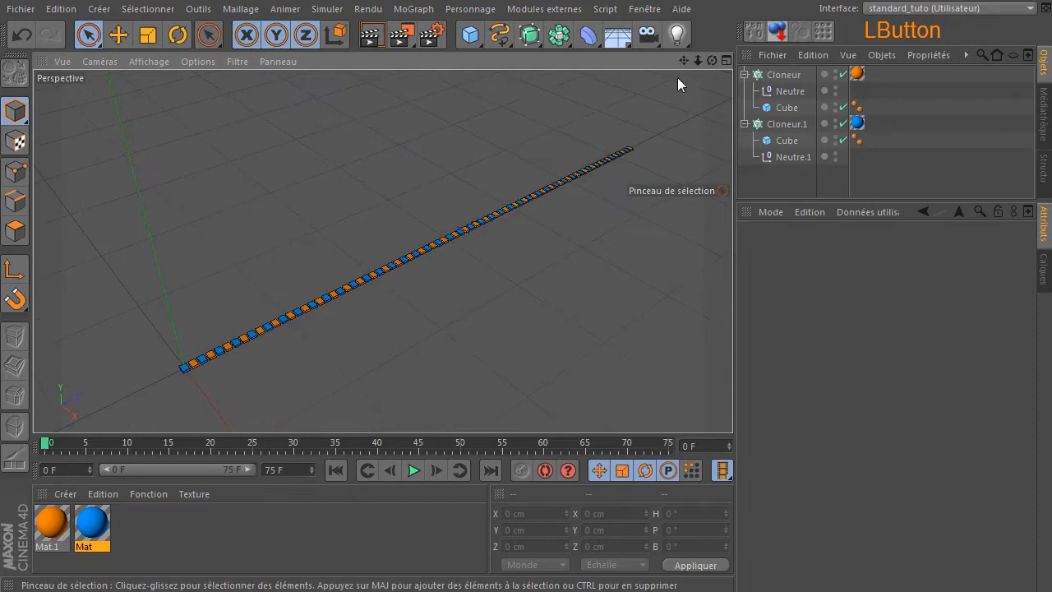
scroll(212, 383, up, 5)
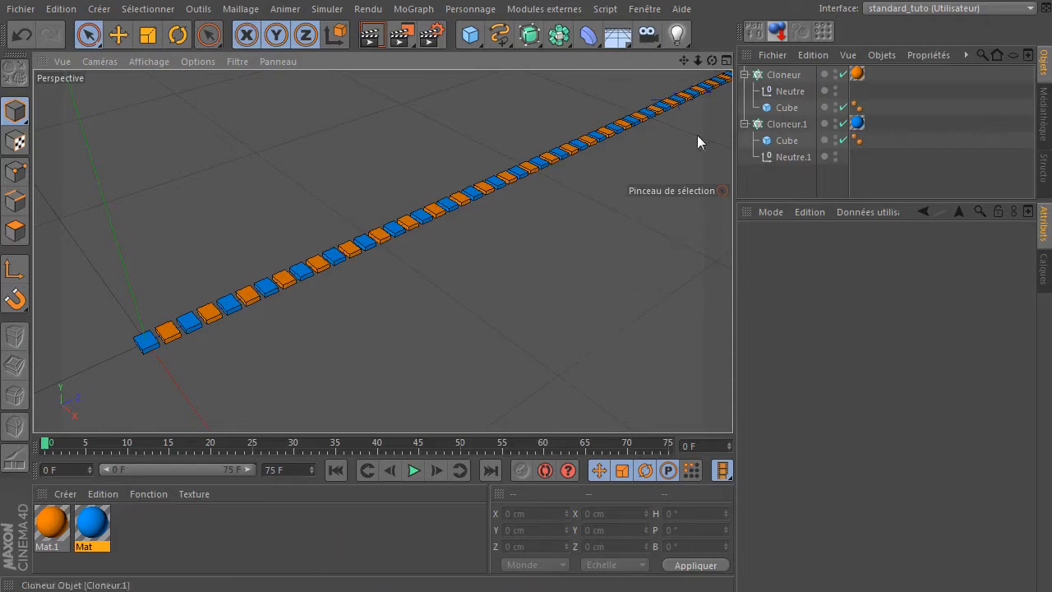
click(785, 108)
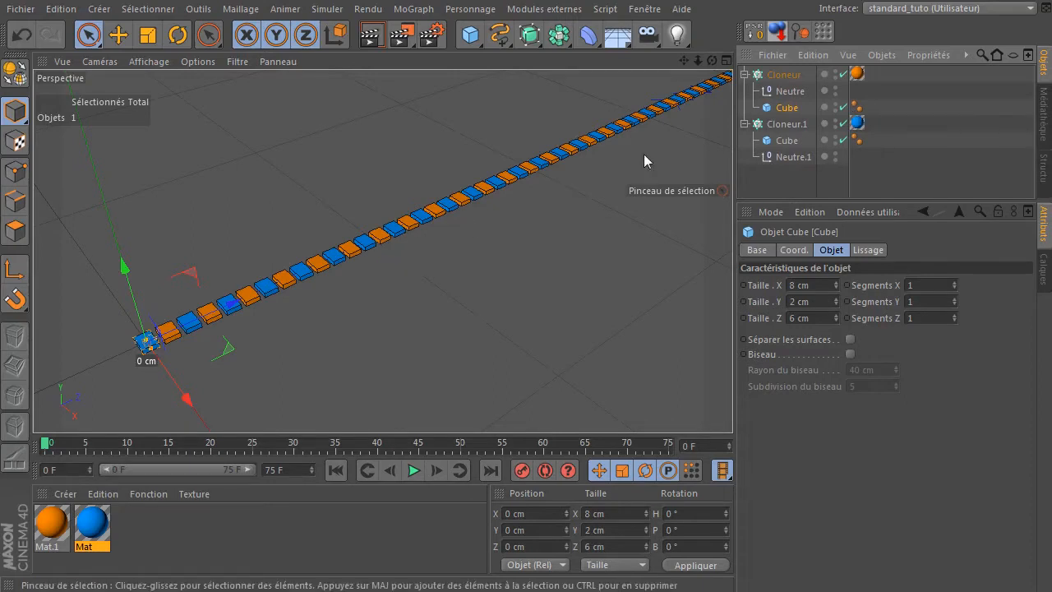
drag(713, 61, 740, 106)
scroll(112, 346, up, 5)
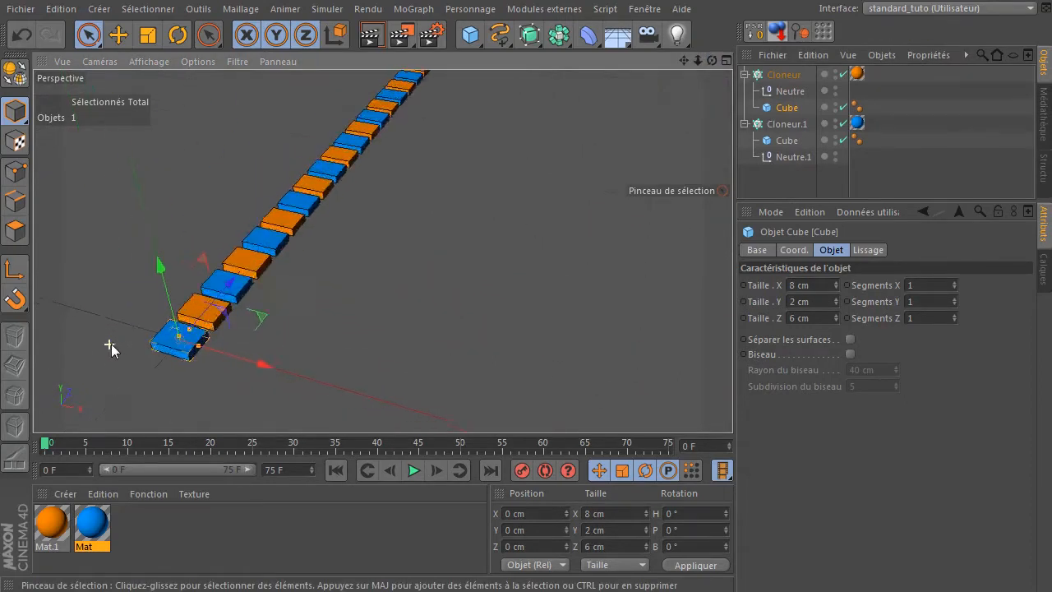
click(843, 124)
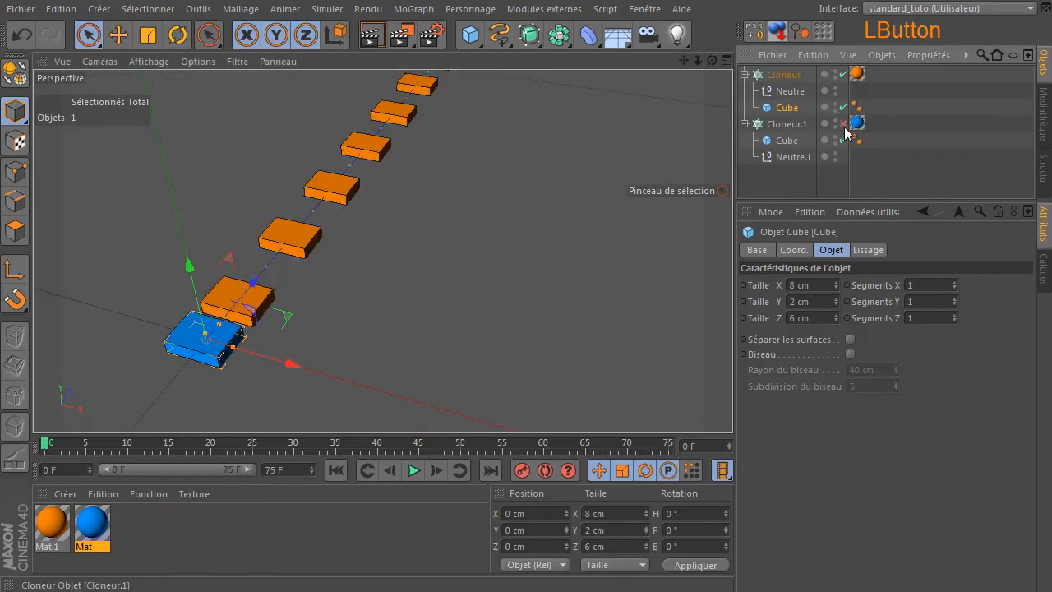
click(843, 124)
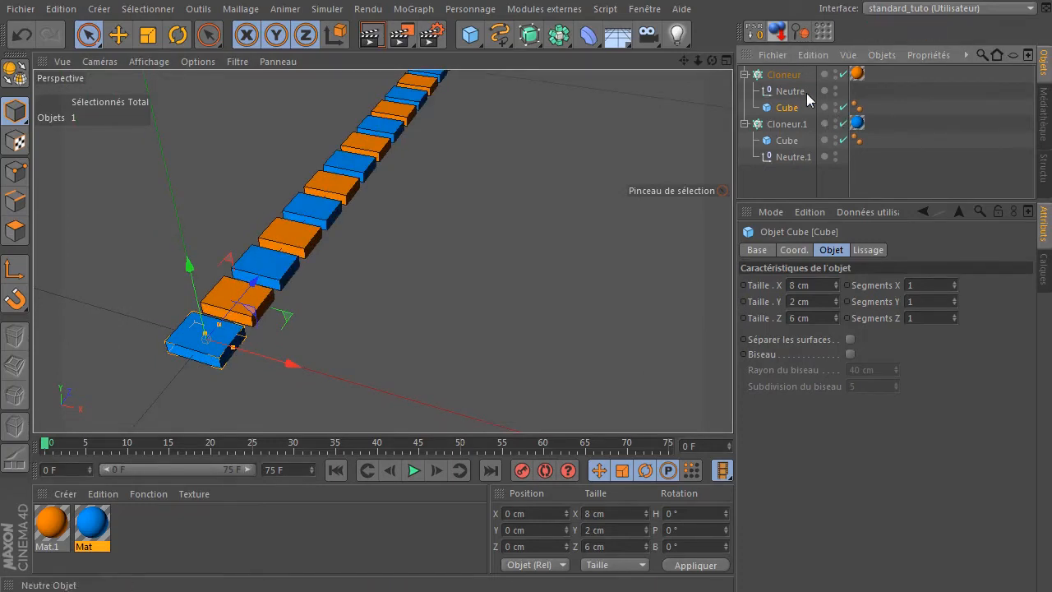
Disable both cloners, Cloneur and Cloneur.1, so that only their source cubes are shown.
click(791, 108)
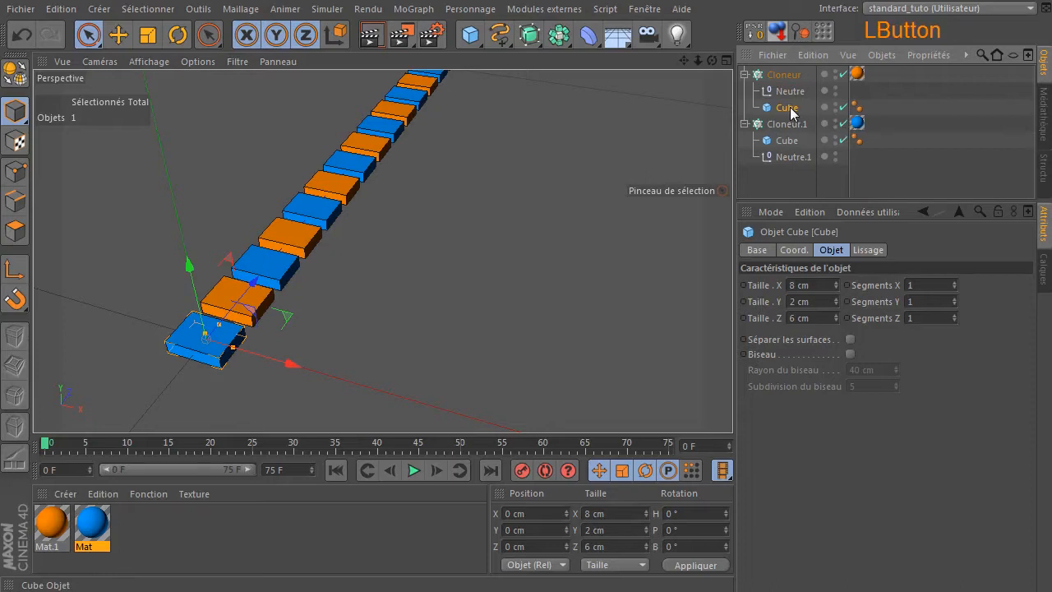
click(843, 75)
click(844, 124)
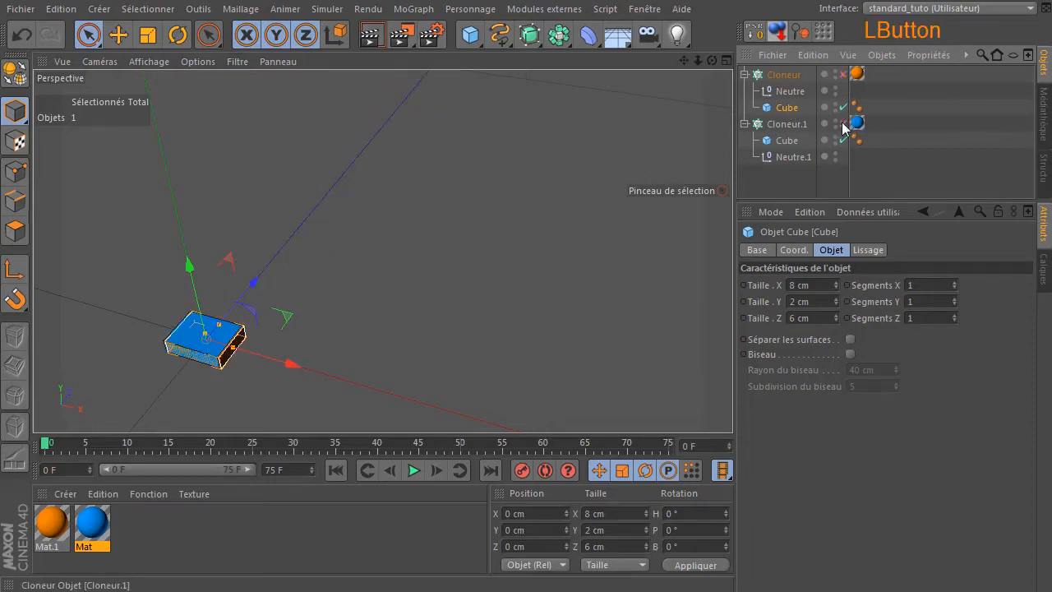
Move the cube of the orange cloner about 2 cm along the X axis.
click(789, 112)
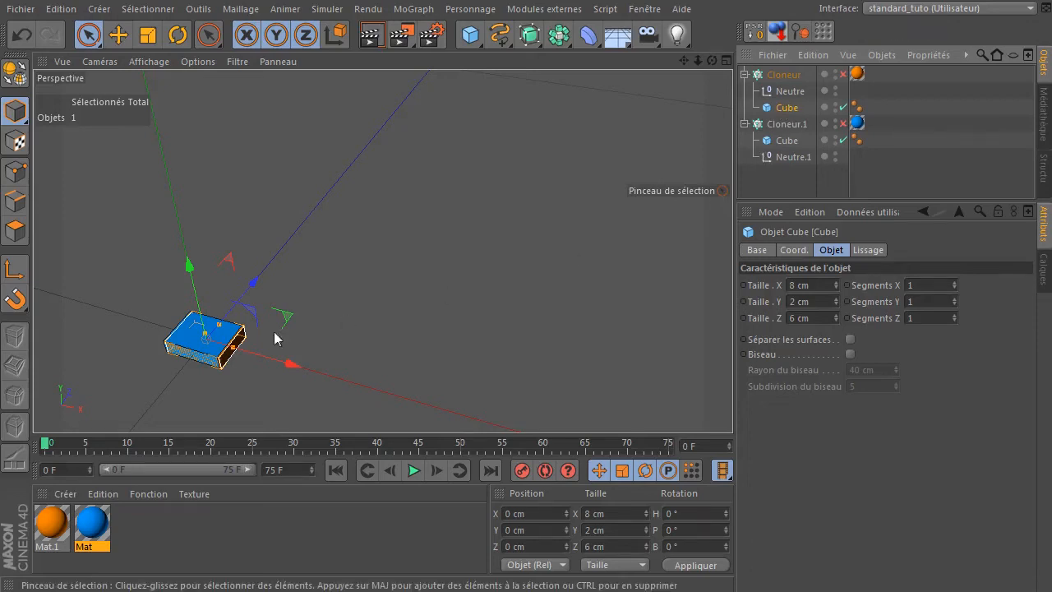
mouse_move(687, 63)
mouse_down()
mouse_move(811, 10)
mouse_move(679, 50)
mouse_move(708, 63)
mouse_move(700, 66)
mouse_up()
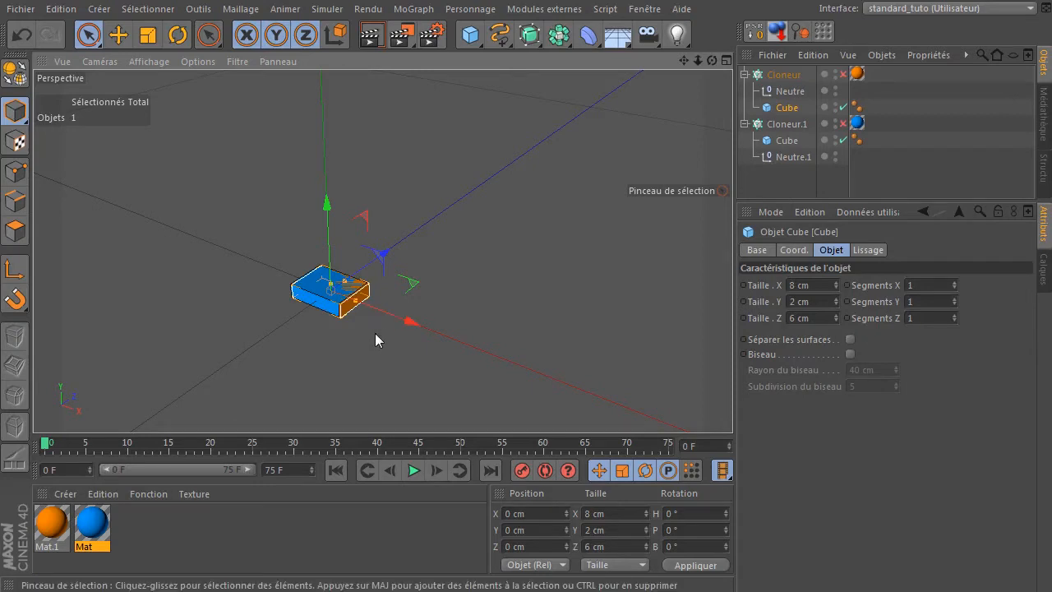
drag(408, 326, 421, 331)
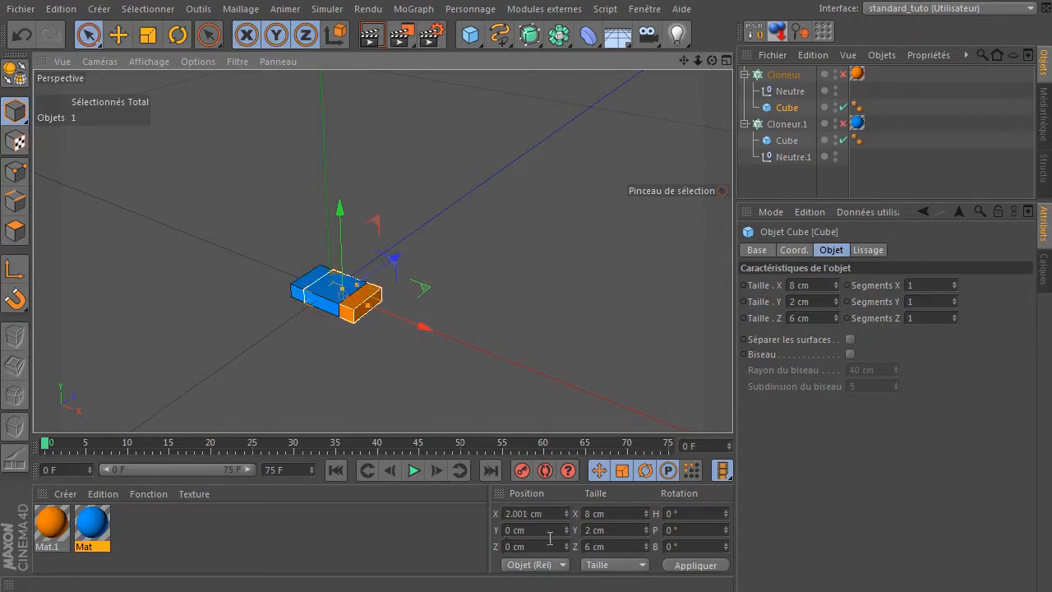
Set the X position of the orange cloner's cube to 2 cm and of the blue cloner's cube to -2 cm.
click(547, 511)
text(2)
key(Return)
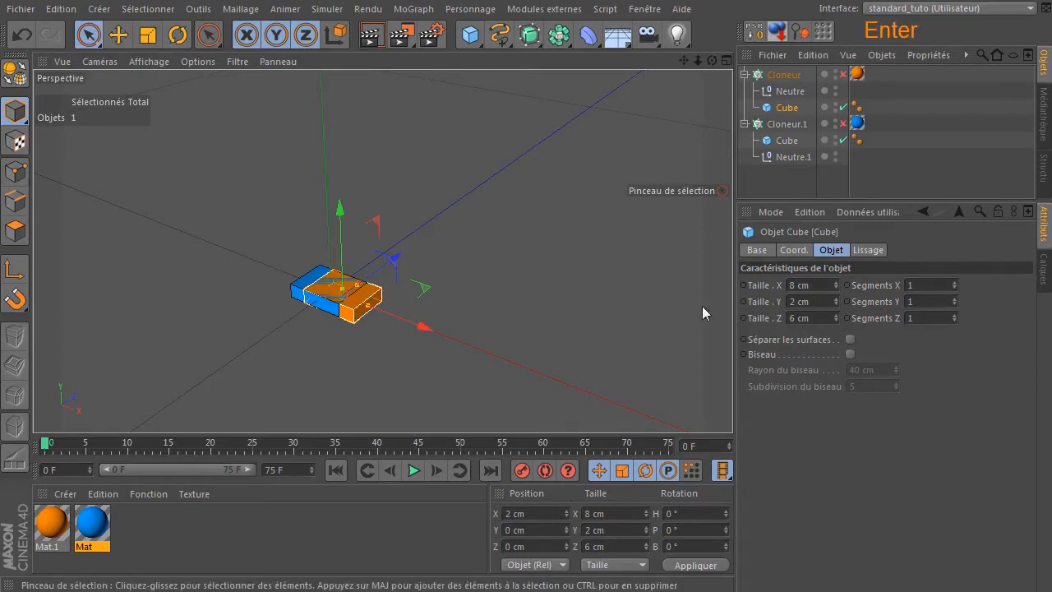
click(785, 143)
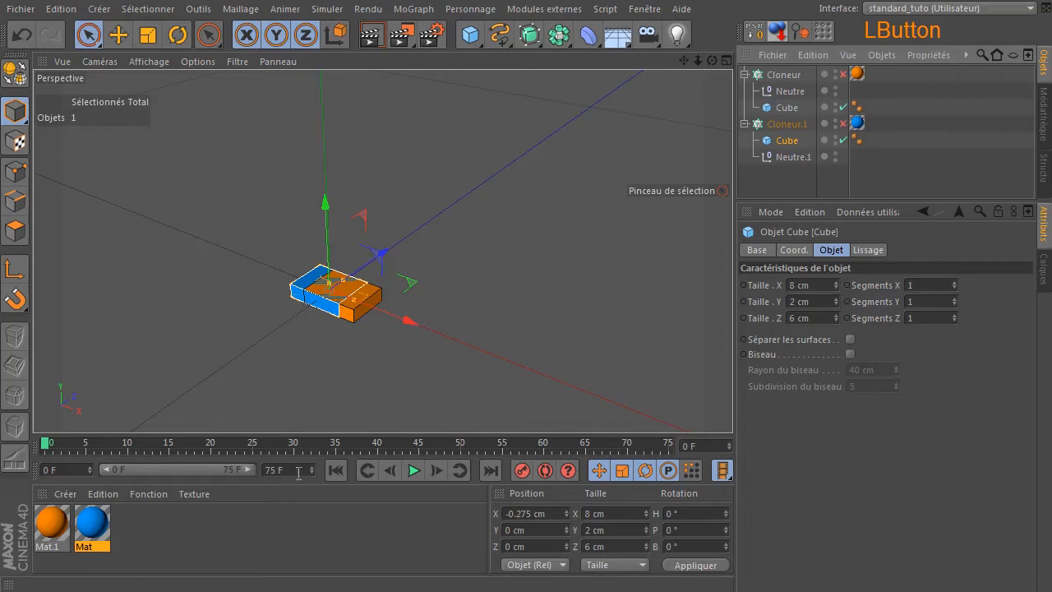
click(548, 511)
text(-2)
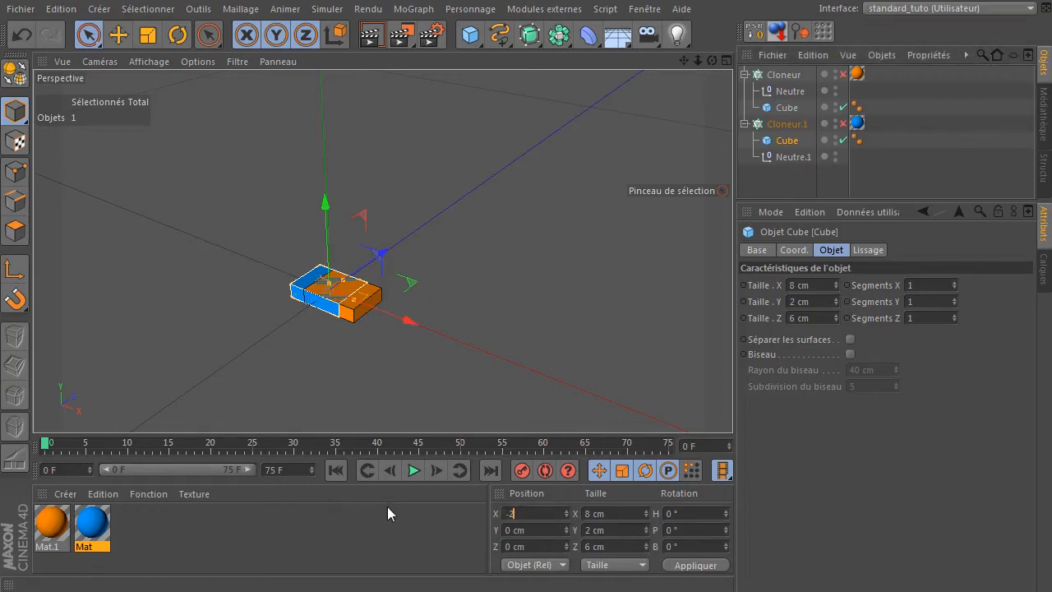
key(Return)
click(497, 309)
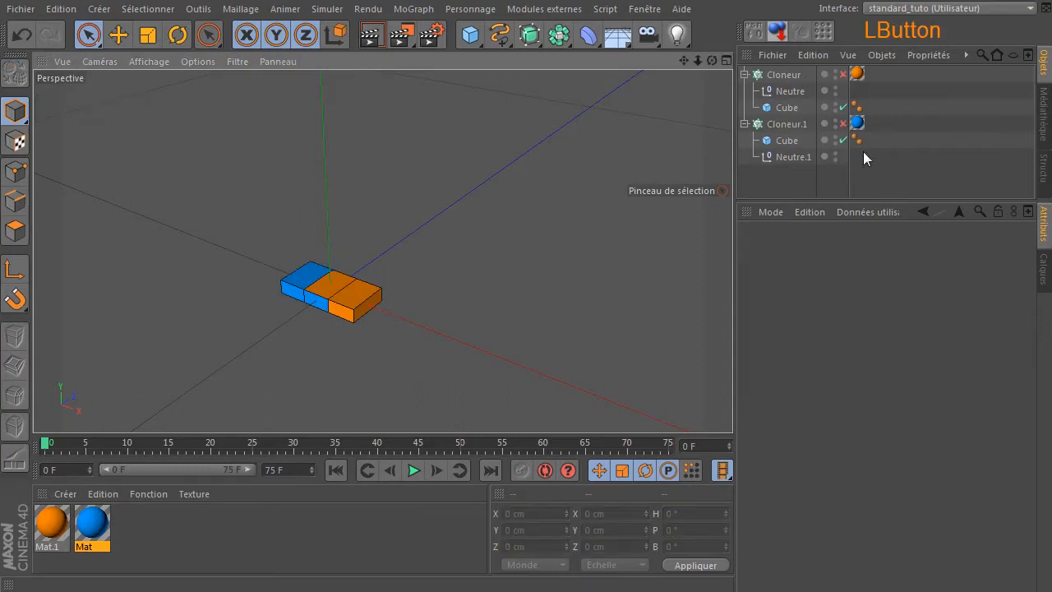
Re-enable both cloners, Cloneur and Cloneur.1, to show the full row of blocks.
click(843, 74)
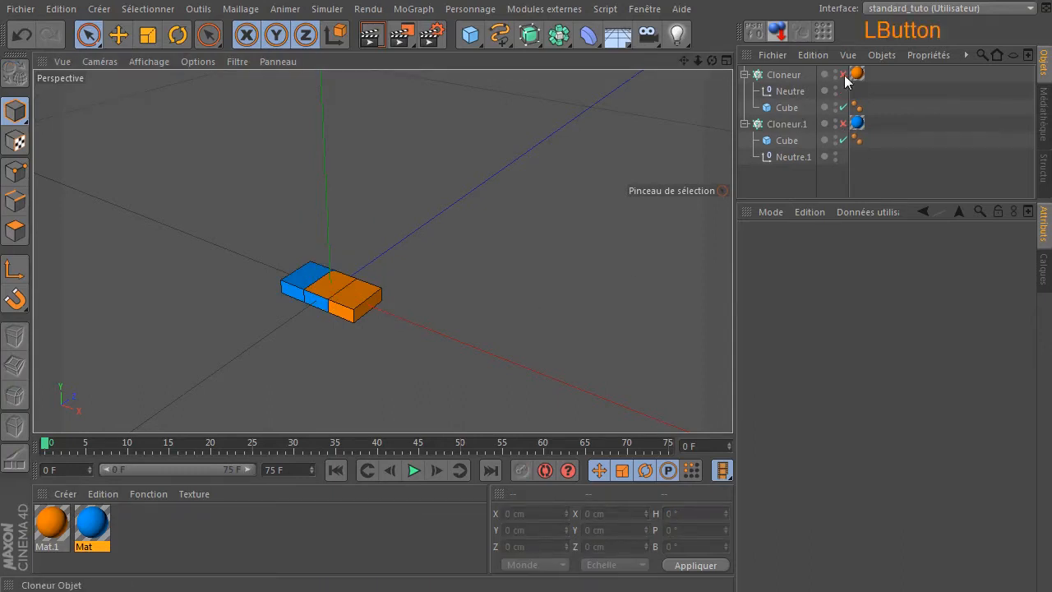
click(843, 123)
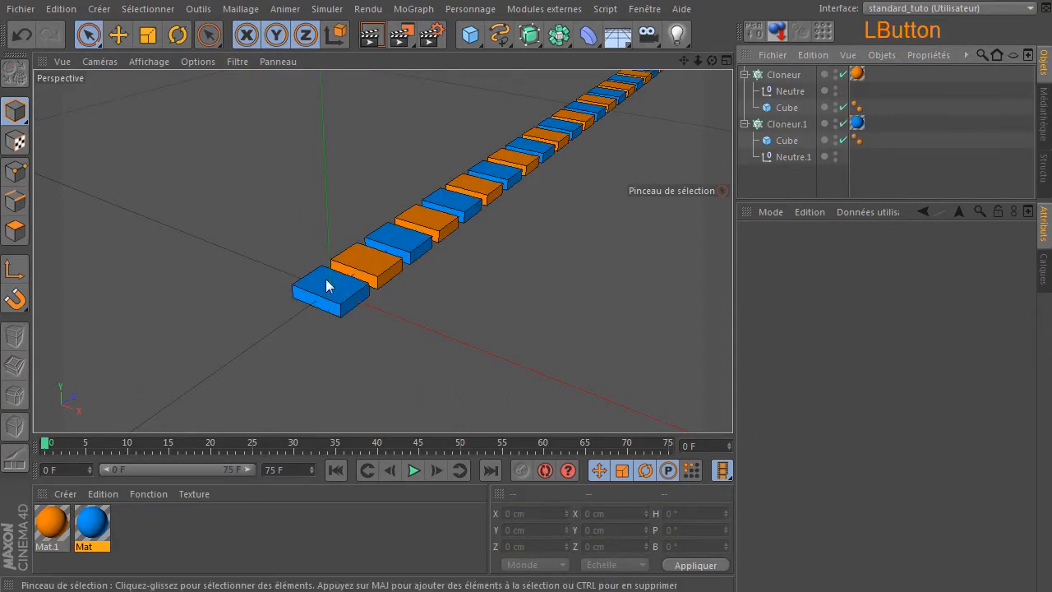
drag(686, 62, 383, 252)
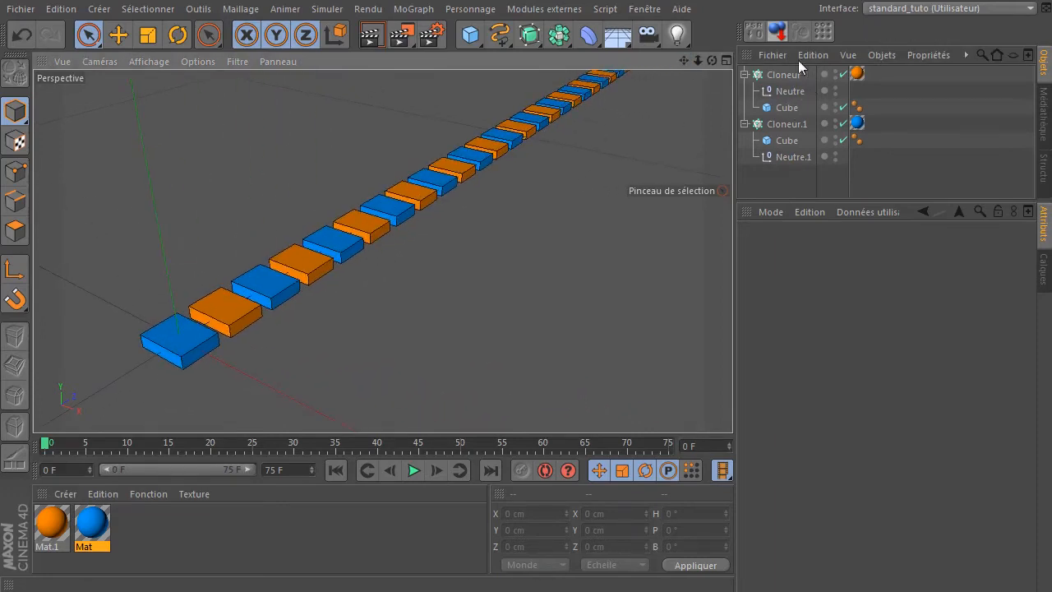
Turn off the Fixer le clone option for both Cloneur and Cloneur.1.
click(782, 75)
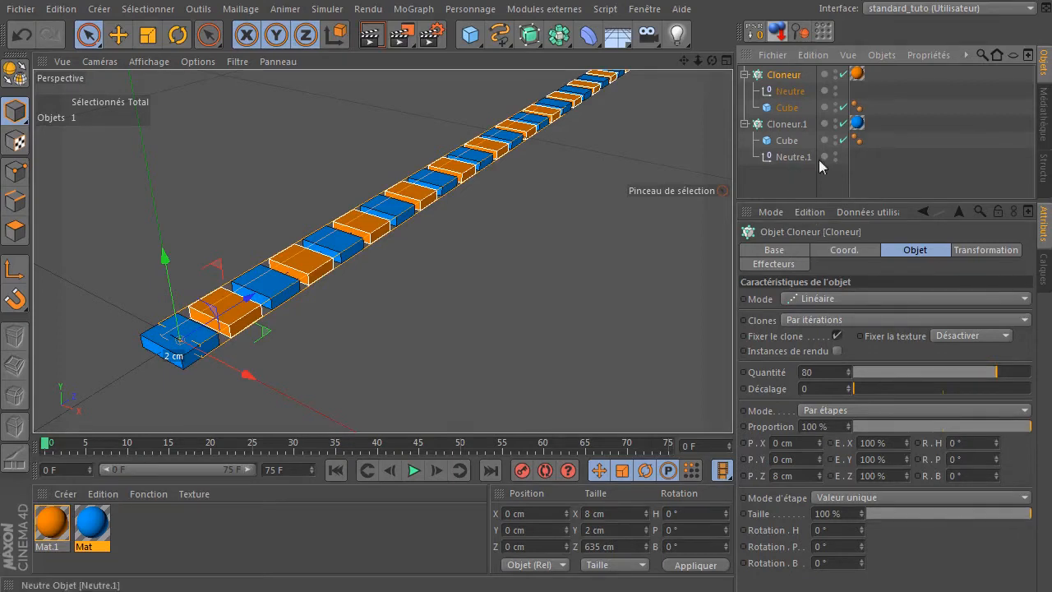
click(791, 79)
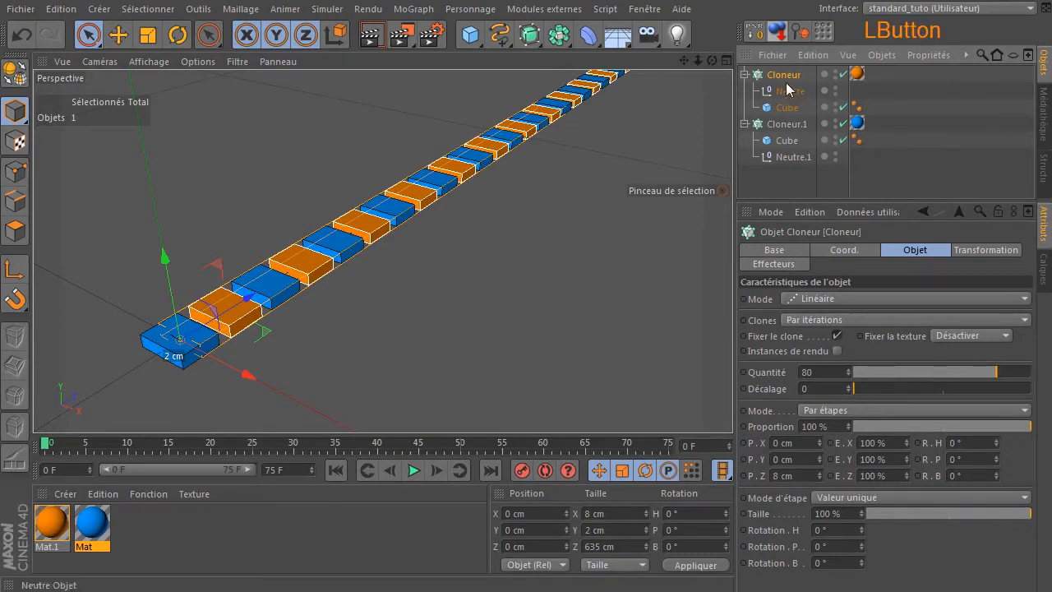
click(838, 336)
click(789, 125)
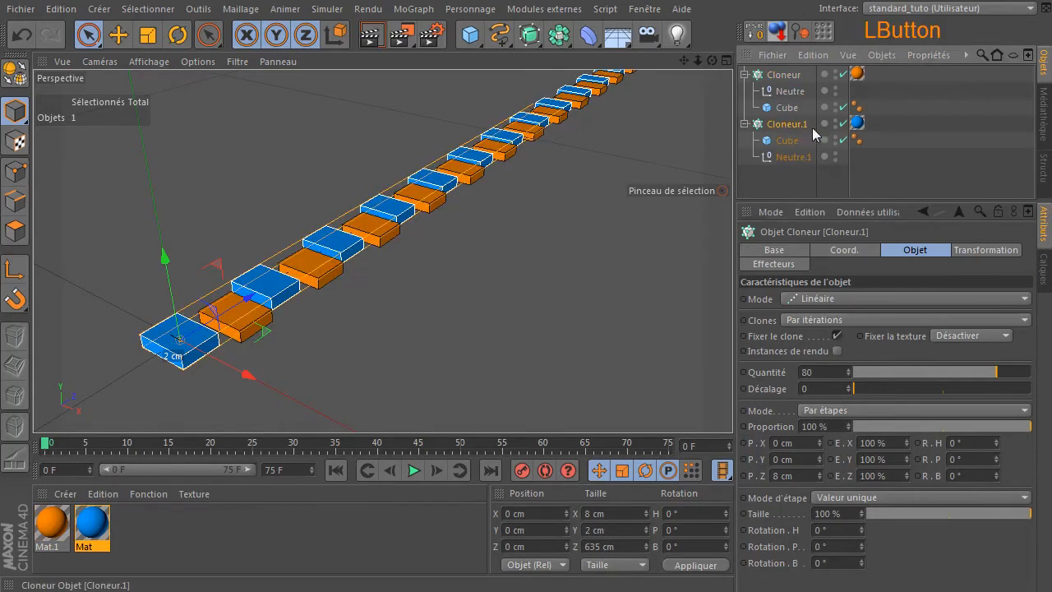
click(838, 335)
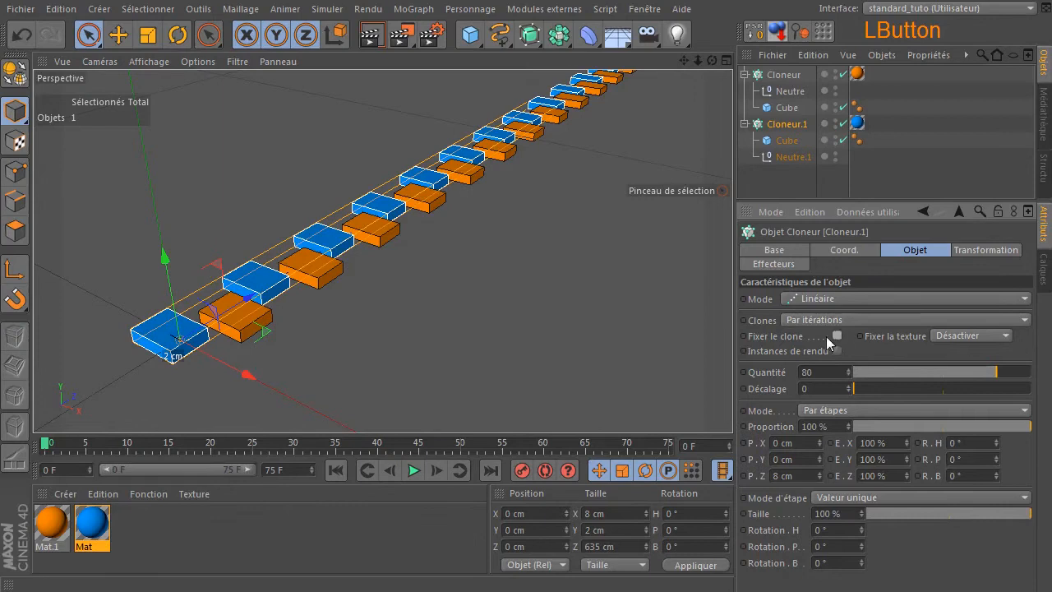
Draw a two-point linear spline alongside the row, from about X 21, Z -3 cm to about X 41, Z 613 cm.
scroll(341, 364, down, 1)
mouse_move(712, 61)
mouse_down()
mouse_move(748, 103)
mouse_move(694, 62)
mouse_move(667, 64)
mouse_move(685, 90)
mouse_move(682, 124)
mouse_move(670, 79)
mouse_move(679, 54)
mouse_move(660, 39)
mouse_move(682, 62)
mouse_move(515, 58)
mouse_up()
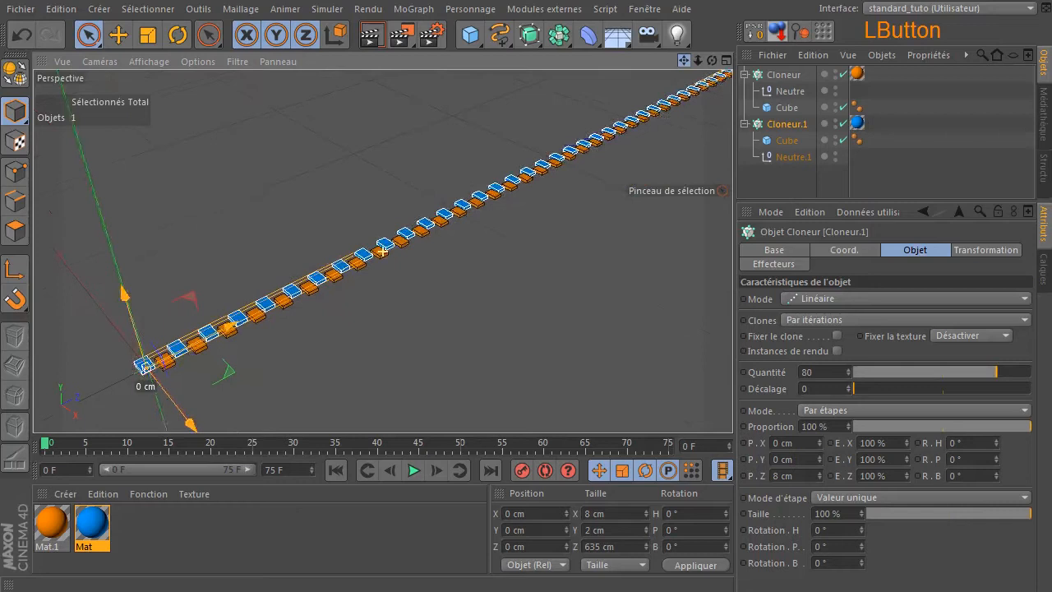
click(672, 262)
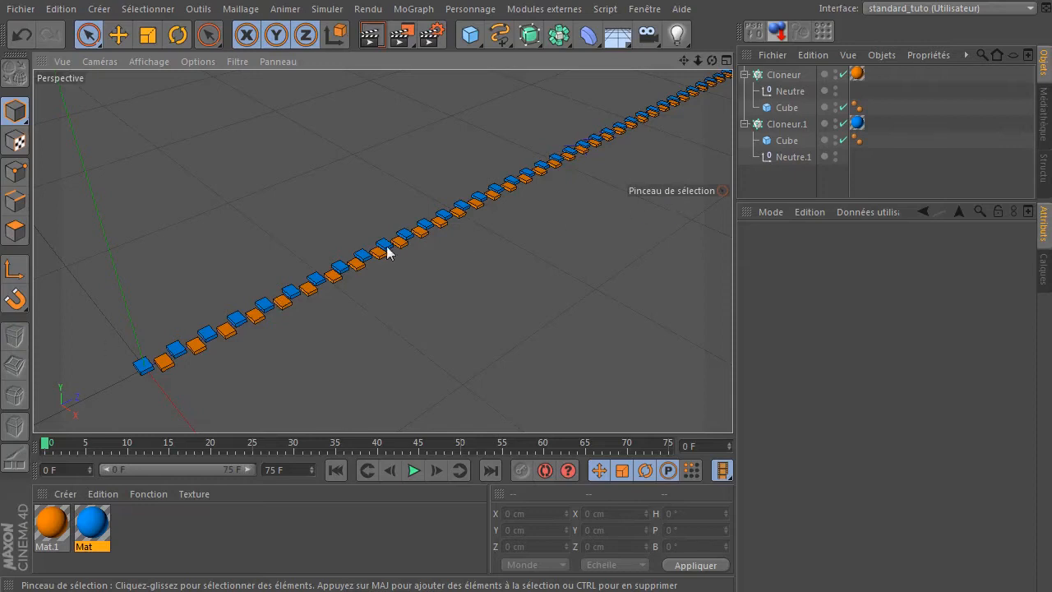
scroll(470, 287, down, 5)
drag(691, 60, 692, 136)
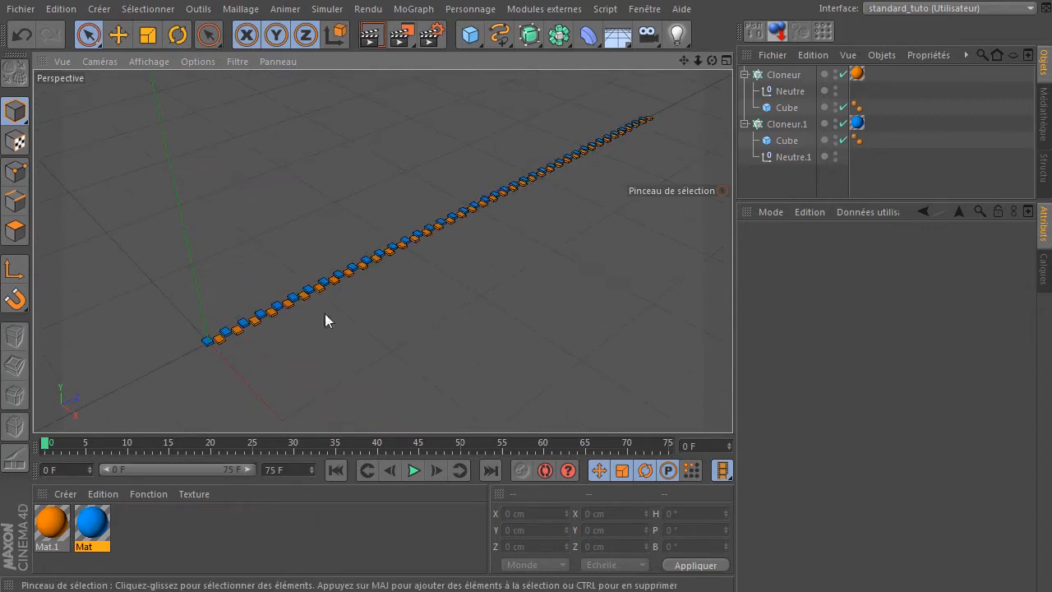
click(498, 36)
drag(499, 37, 571, 82)
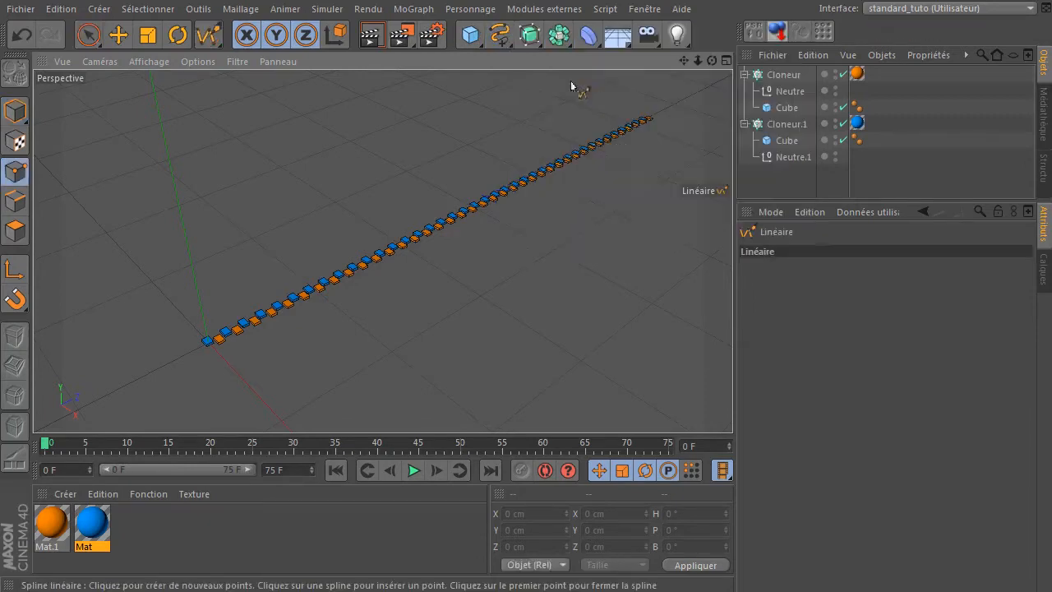
click(220, 359)
click(669, 132)
click(88, 35)
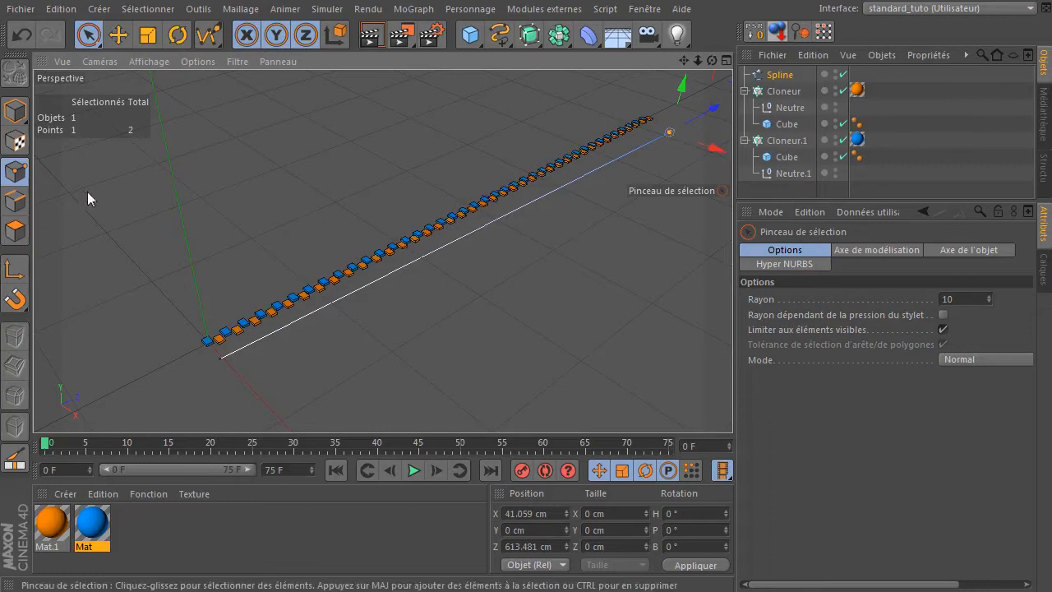
Set the X and Z positions of the spline's near end point to 0 cm.
click(88, 35)
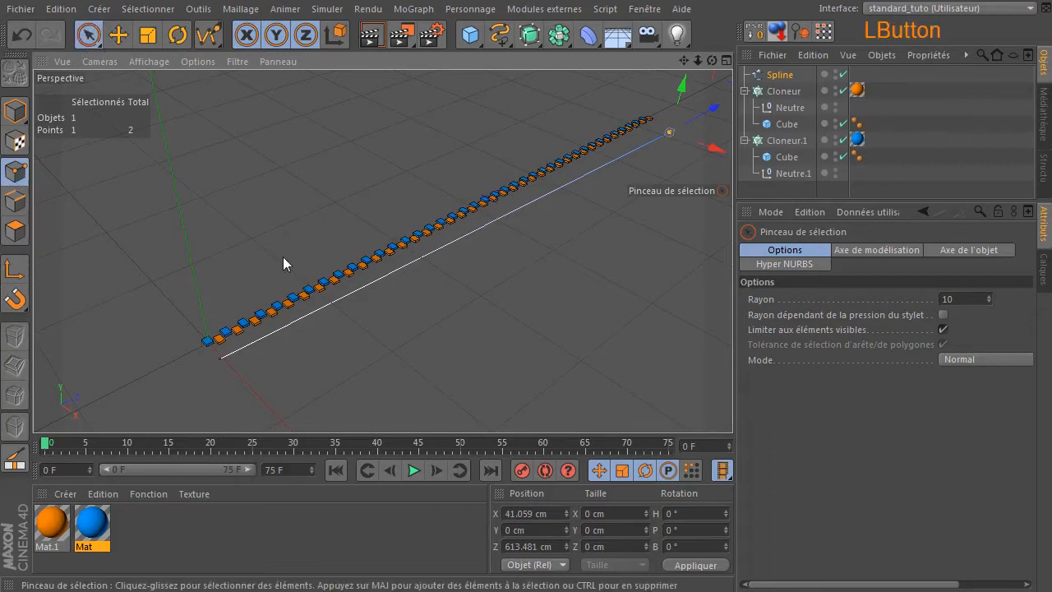
click(220, 359)
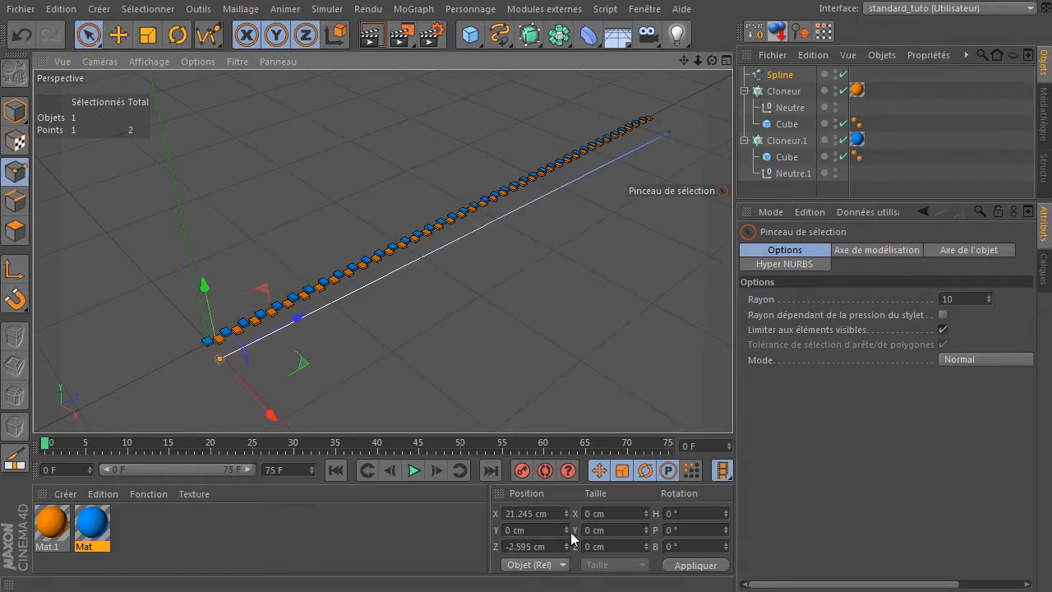
double_click(548, 514)
text(0)
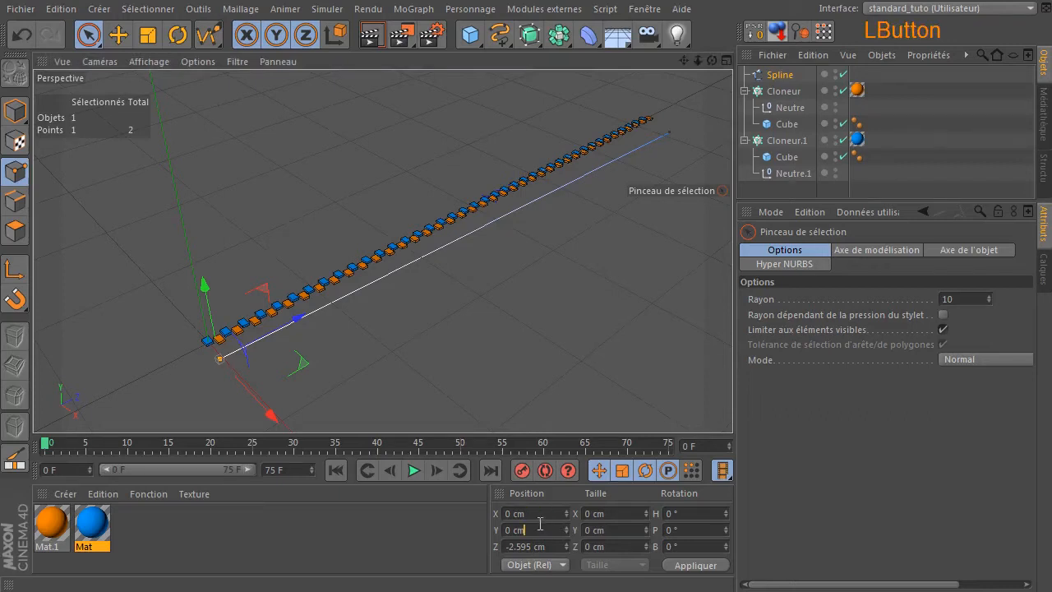
double_click(550, 546)
text(0)
key(Return)
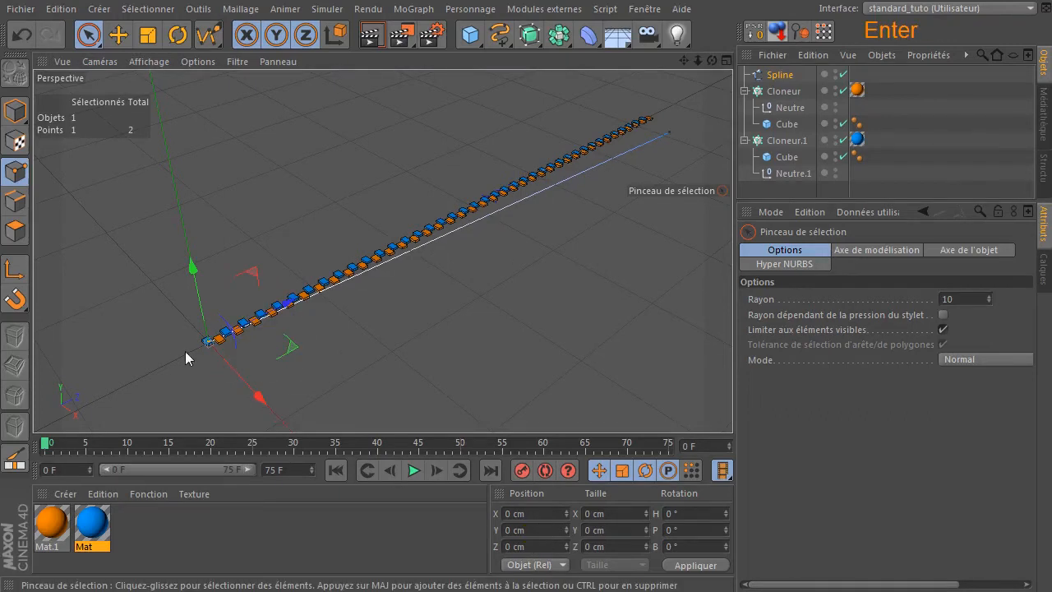
Set the spline's far end point to X 0 cm and Z 600 cm.
click(669, 132)
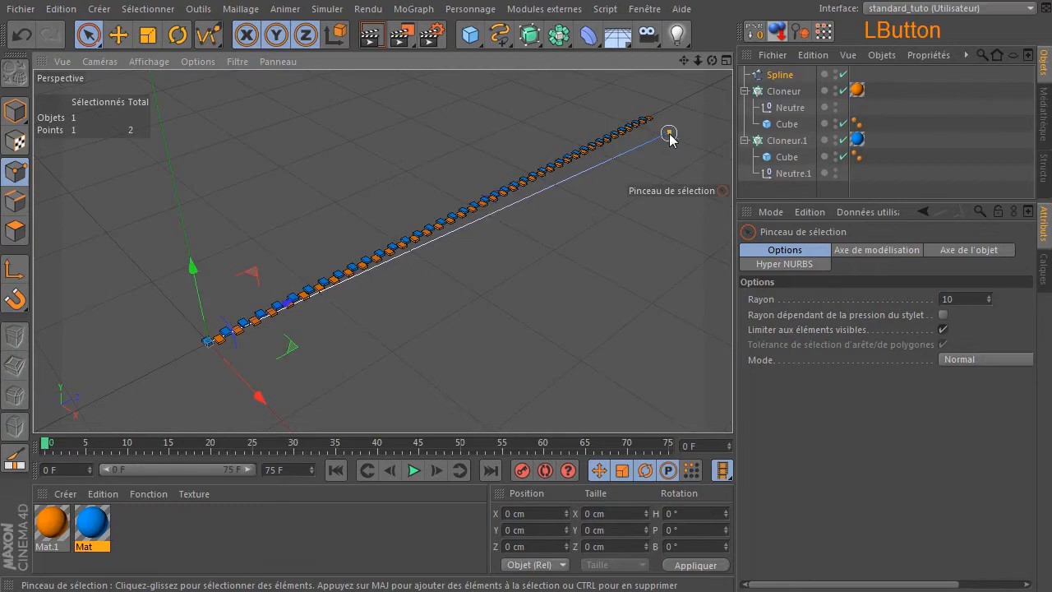
double_click(517, 513)
text(0)
key(Return)
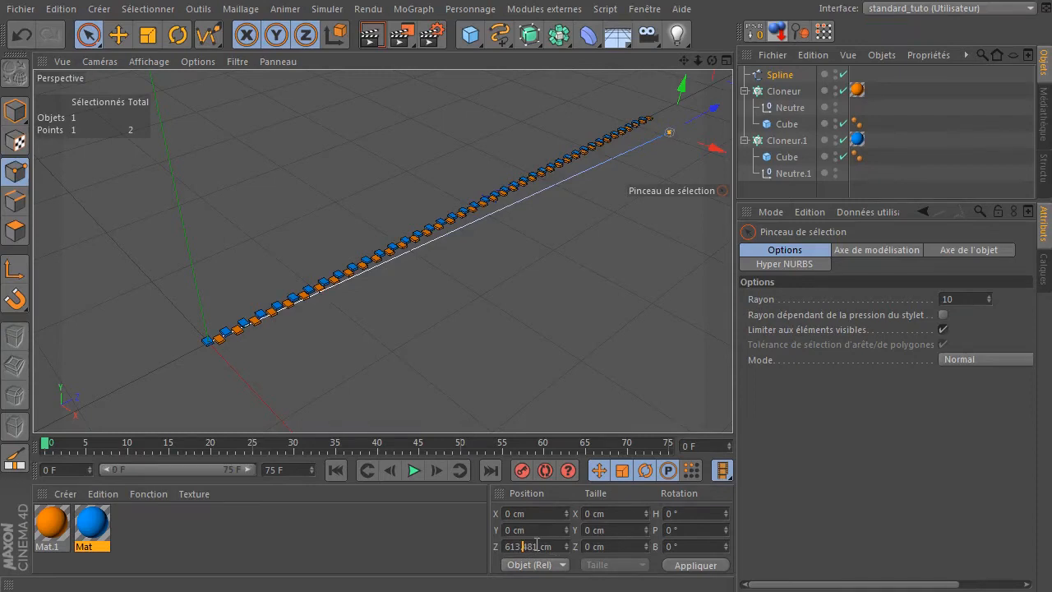
double_click(536, 546)
text(600)
key(Return)
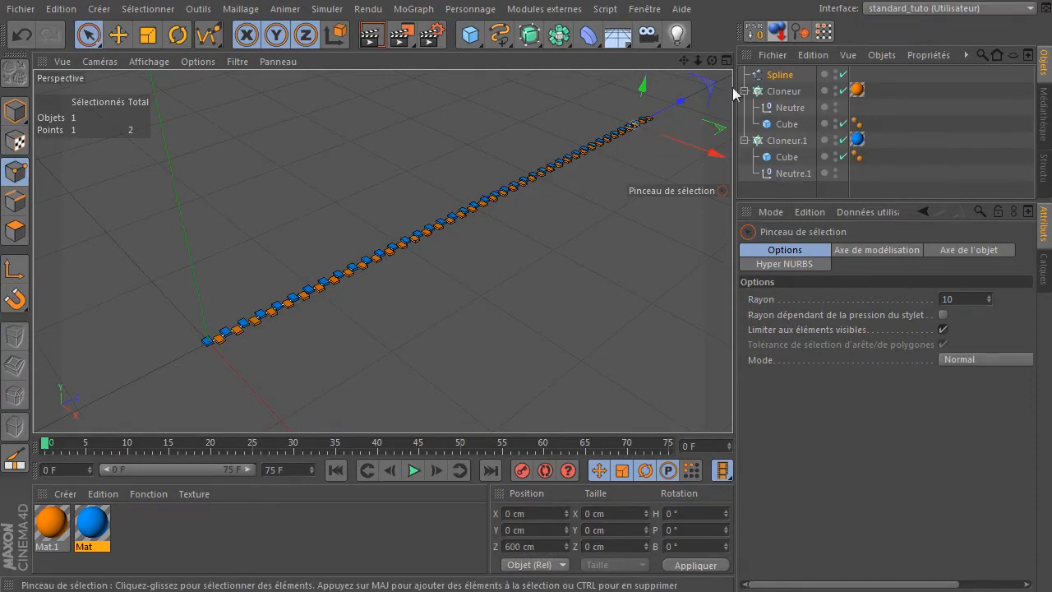
Lengthen the spline by moving its far end point along Z, trying 640 cm and settling on 650 cm.
drag(712, 61, 715, 68)
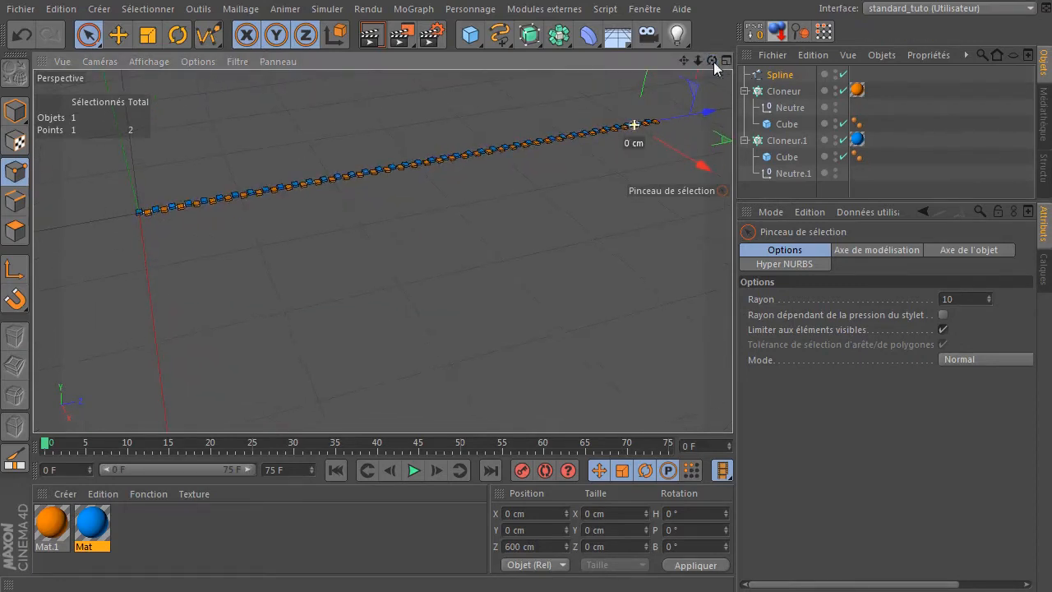
click(557, 546)
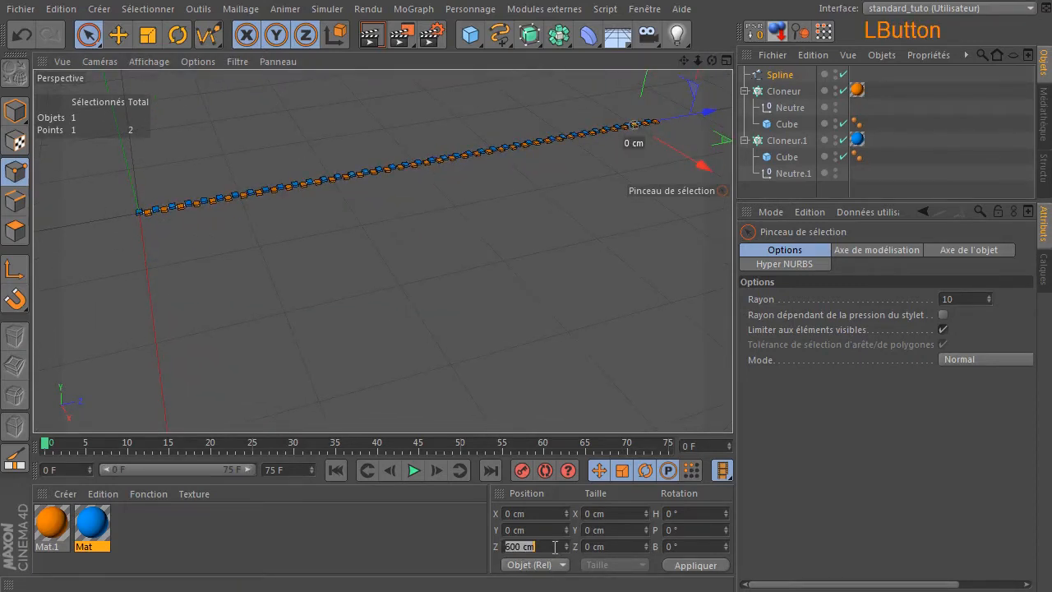
text(64)
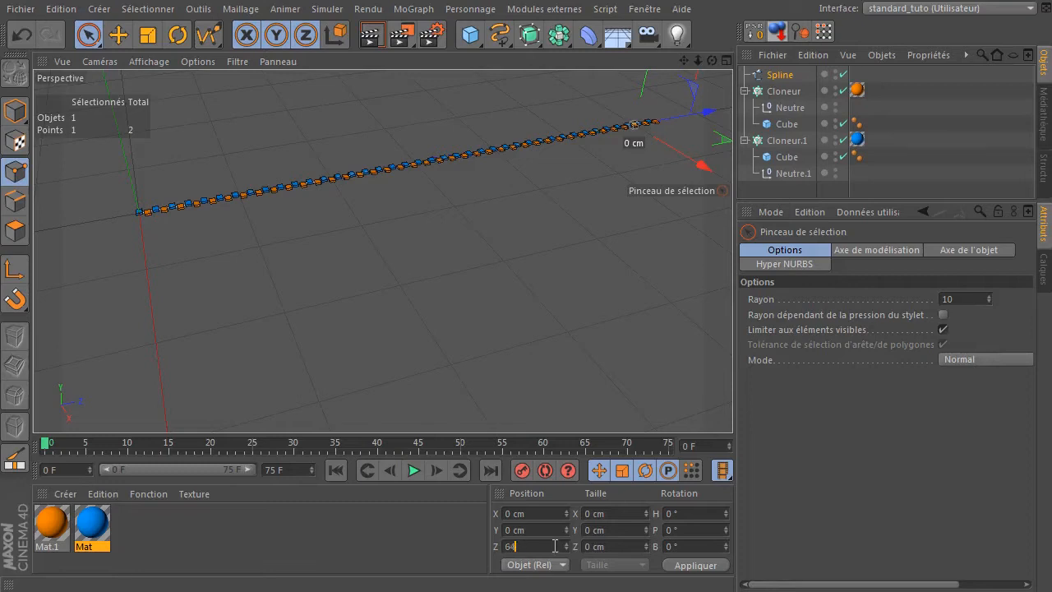
text(0)
key(Return)
click(544, 547)
text(650)
key(Return)
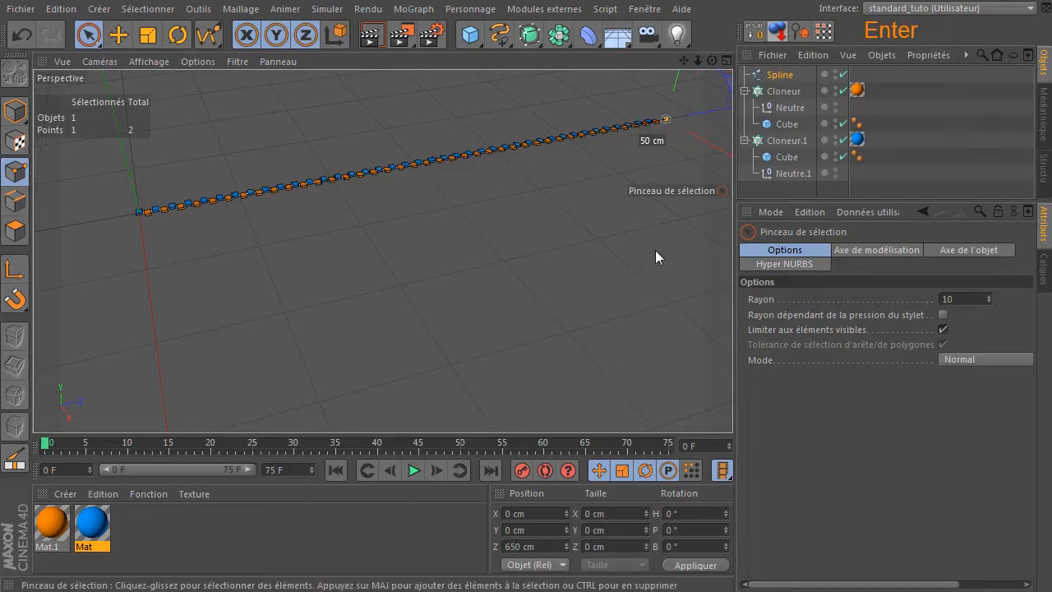
Examine the spline's far end against the row of blocks in the perspective and top views.
scroll(656, 194, up, 2)
scroll(674, 162, up, 1)
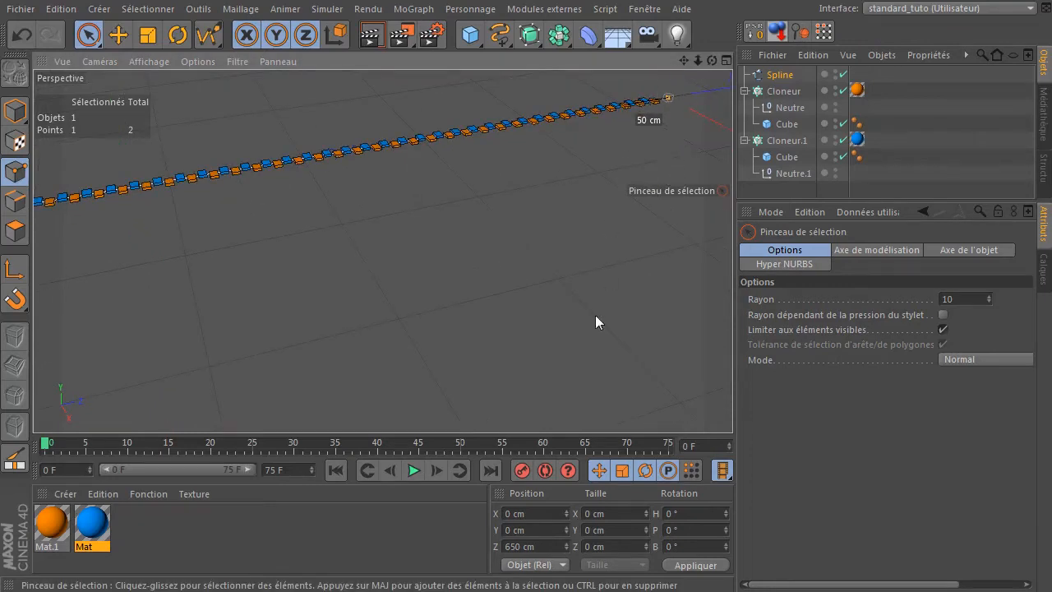
scroll(595, 315, down, 2)
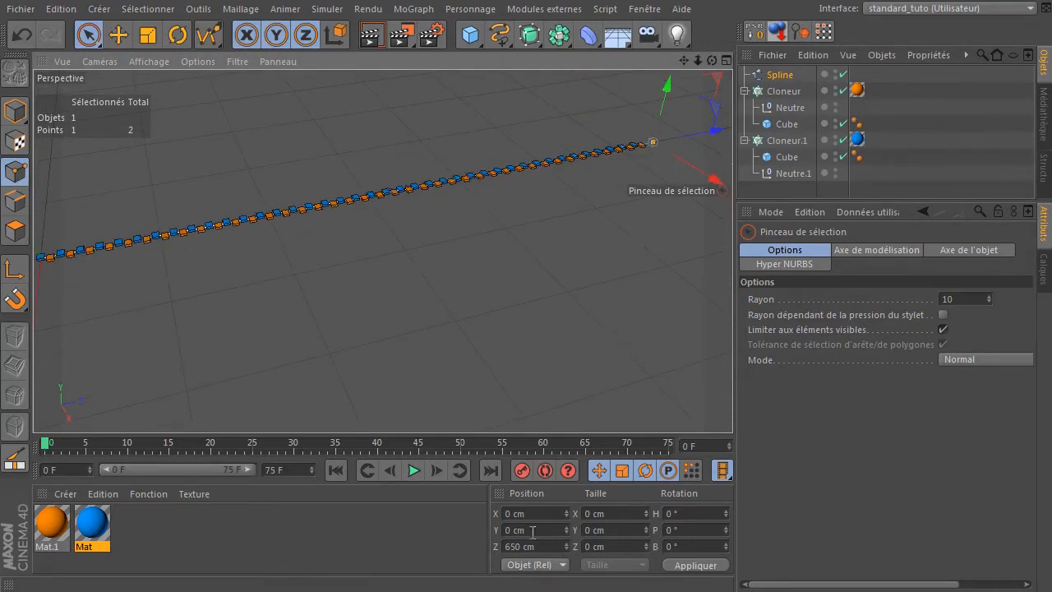
middle_click(501, 310)
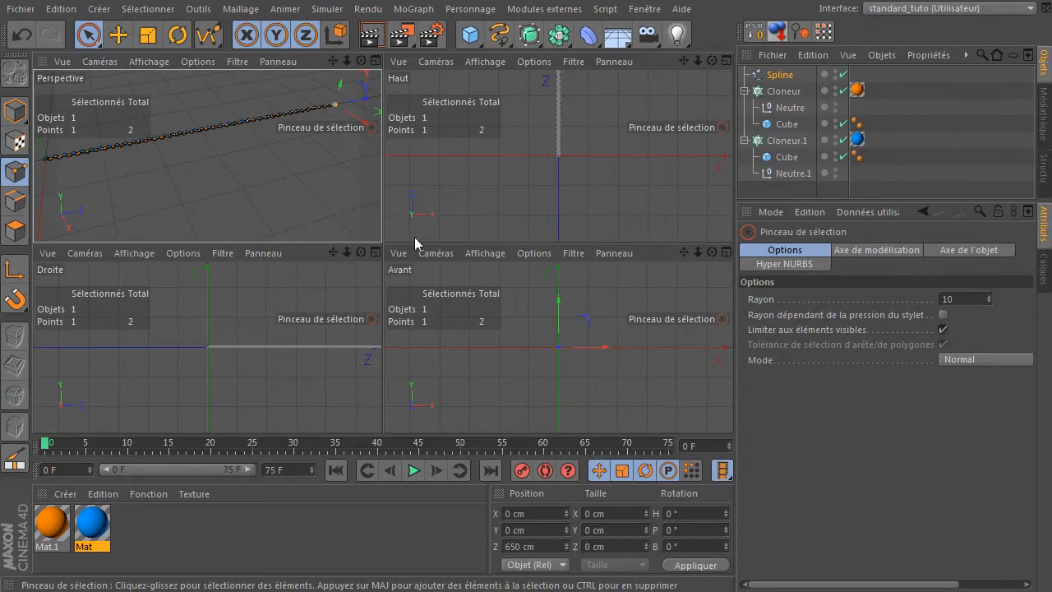
middle_click(480, 165)
drag(683, 61, 679, 66)
scroll(464, 241, down, 6)
click(425, 119)
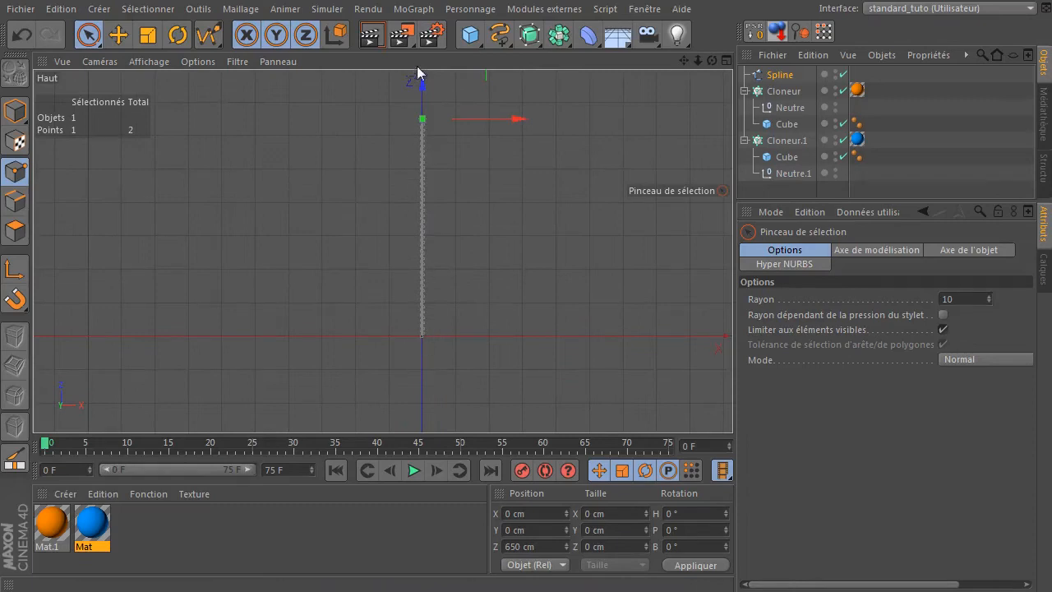
middle_click(470, 259)
middle_click(166, 135)
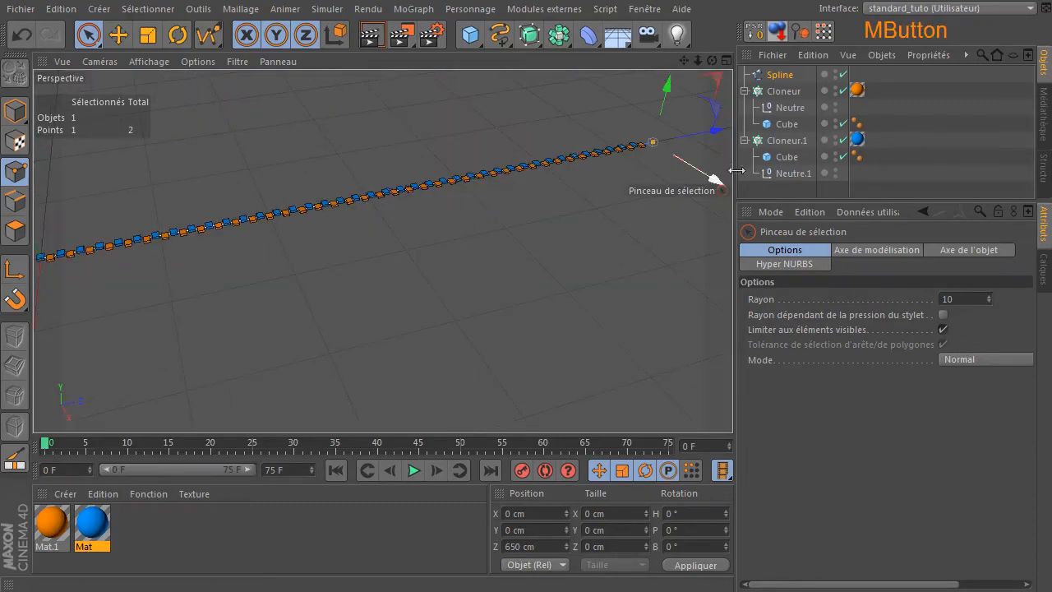
Rename the straight spline as "Spline orange".
click(778, 76)
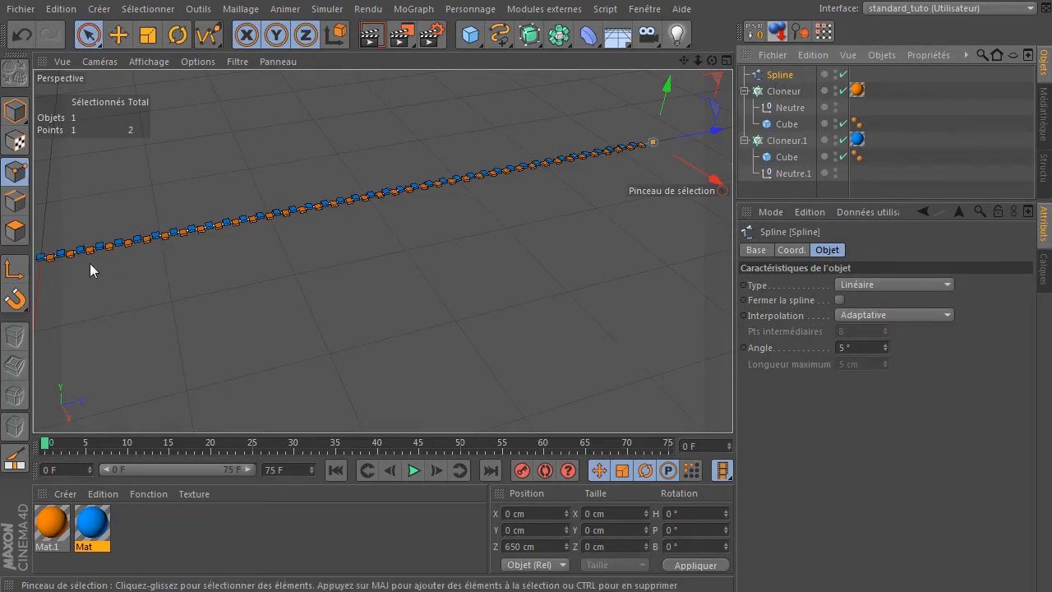
click(684, 61)
mouse_move(684, 61)
mouse_down()
mouse_move(696, 67)
mouse_move(686, 71)
mouse_up()
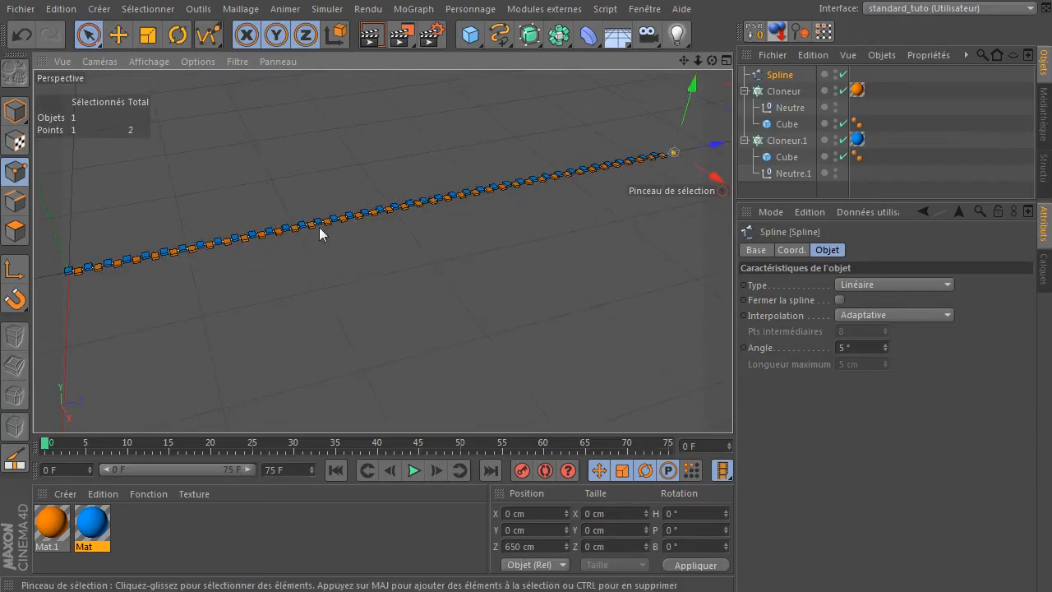
click(380, 254)
double_click(785, 74)
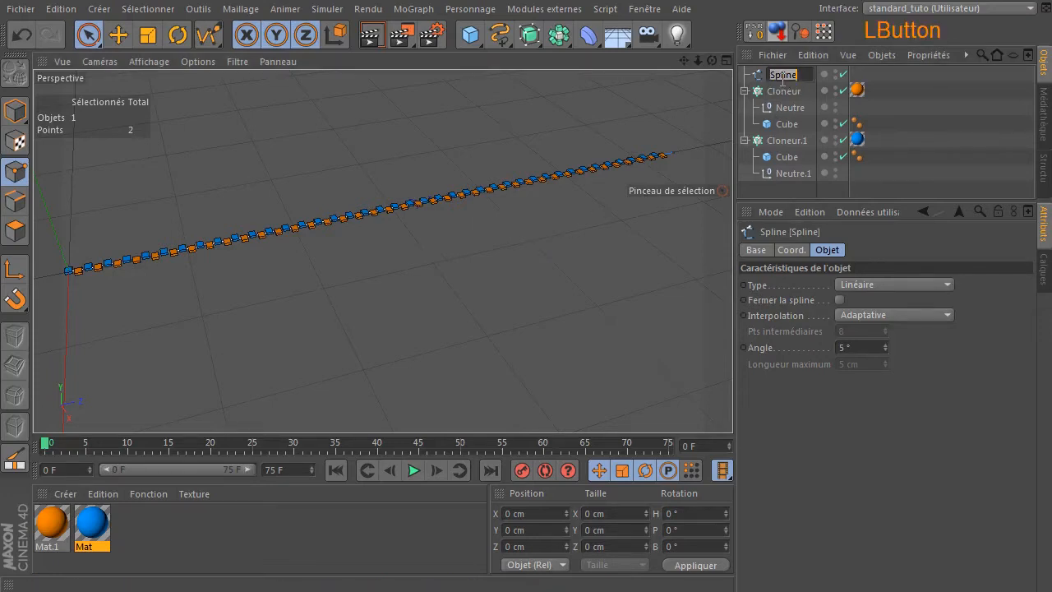
text(spline ora)
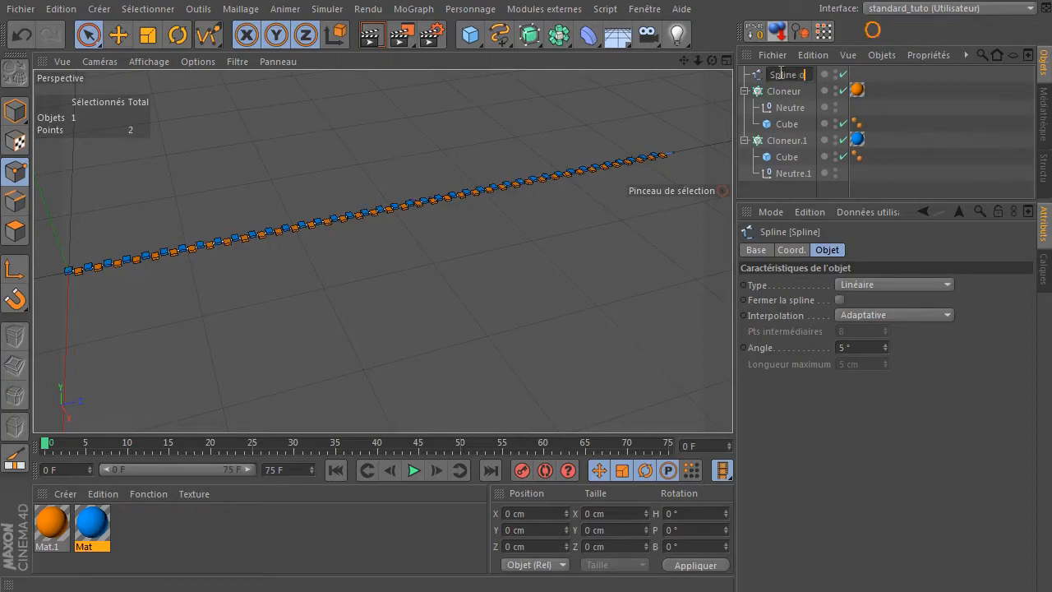
text(nge)
key(Return)
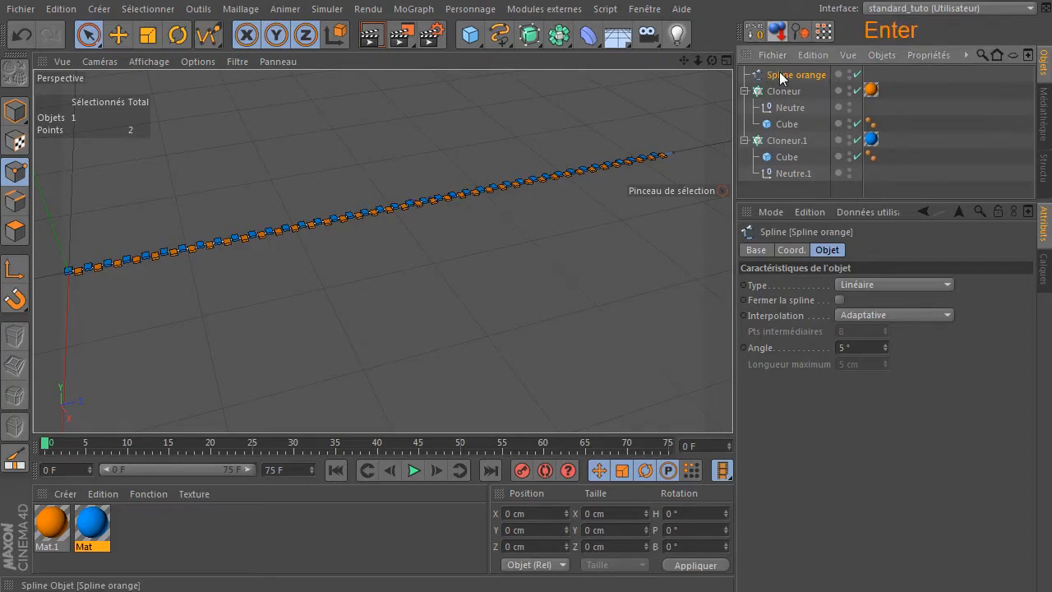
Duplicate the orange spline and rename the copy as "Spline bleu".
ctrl+drag(789, 75, 788, 79)
double_click(815, 90)
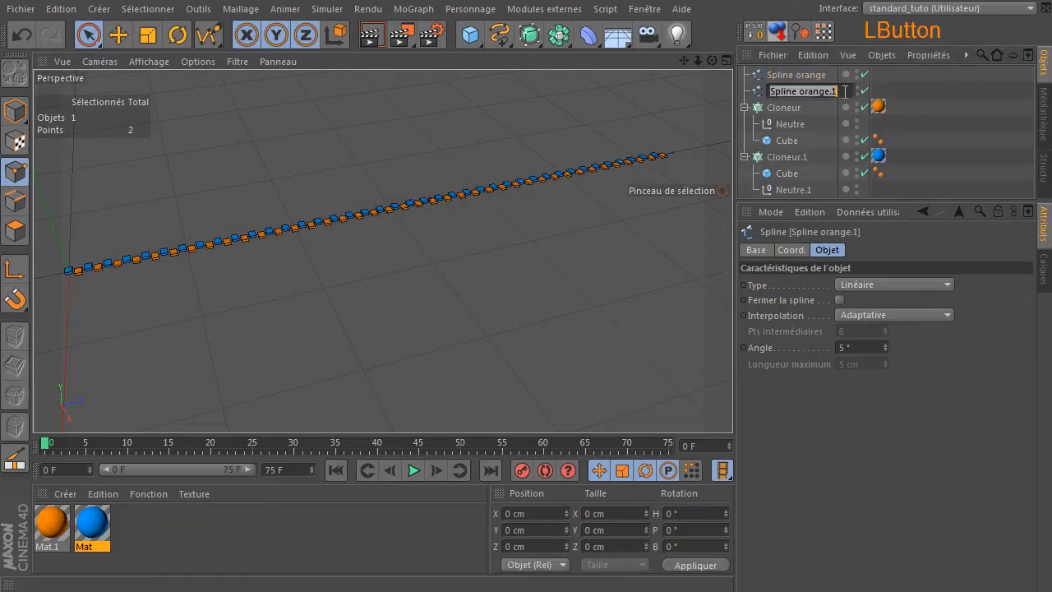
click(844, 91)
key(BackSpace)
key(BackSpace)
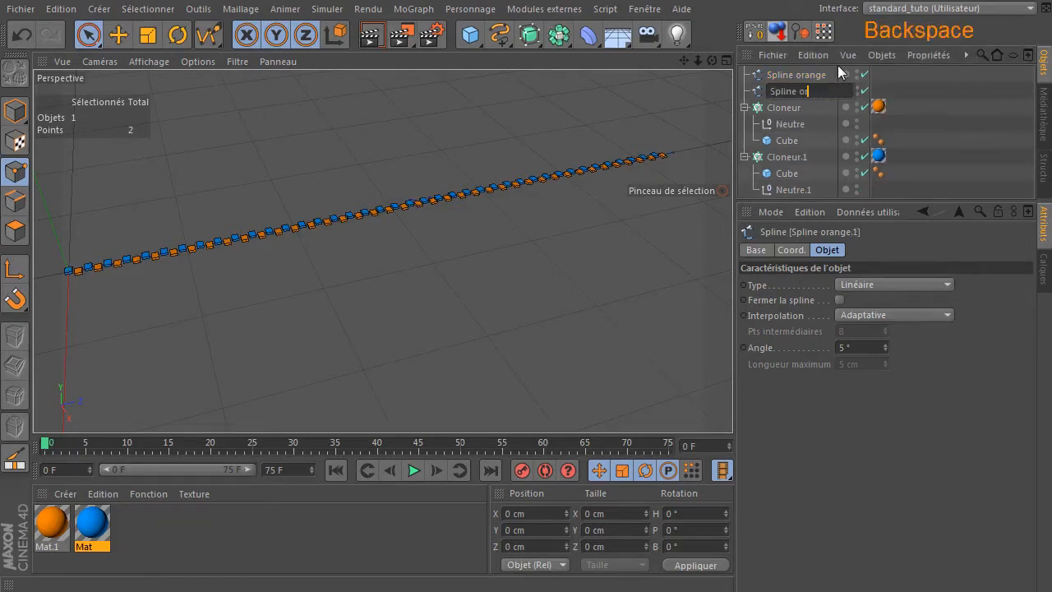
text(bleu)
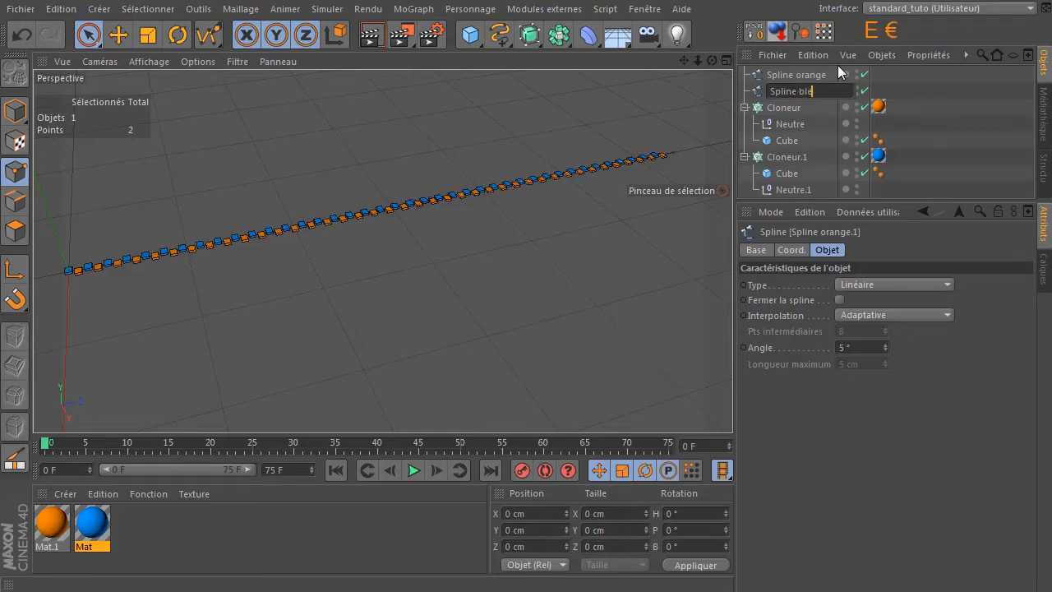
key(Return)
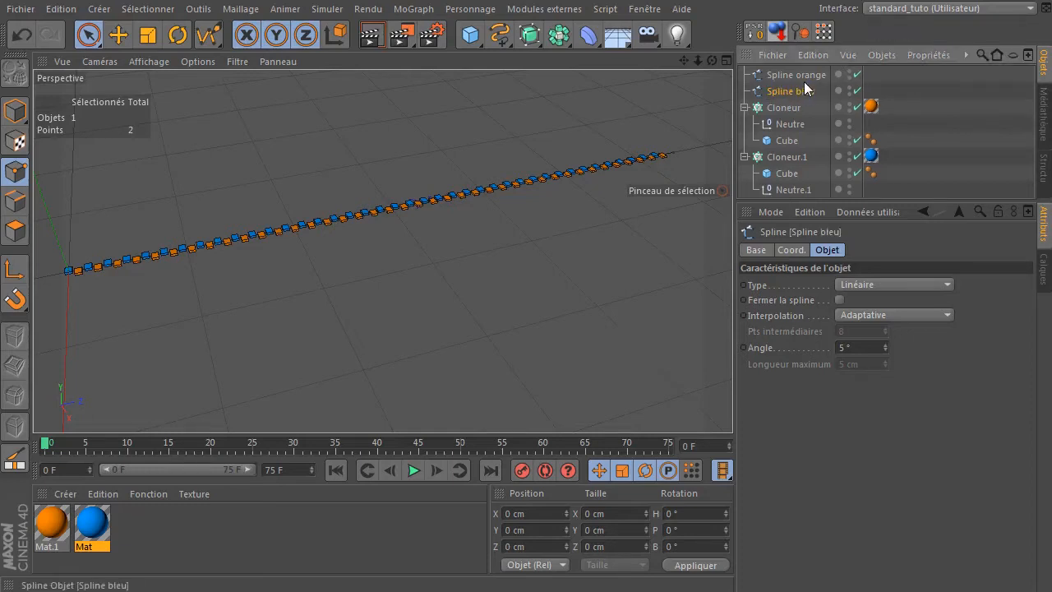
Set both splines to the Bézier type with Naturelle interpolation.
ctrl+click(807, 76)
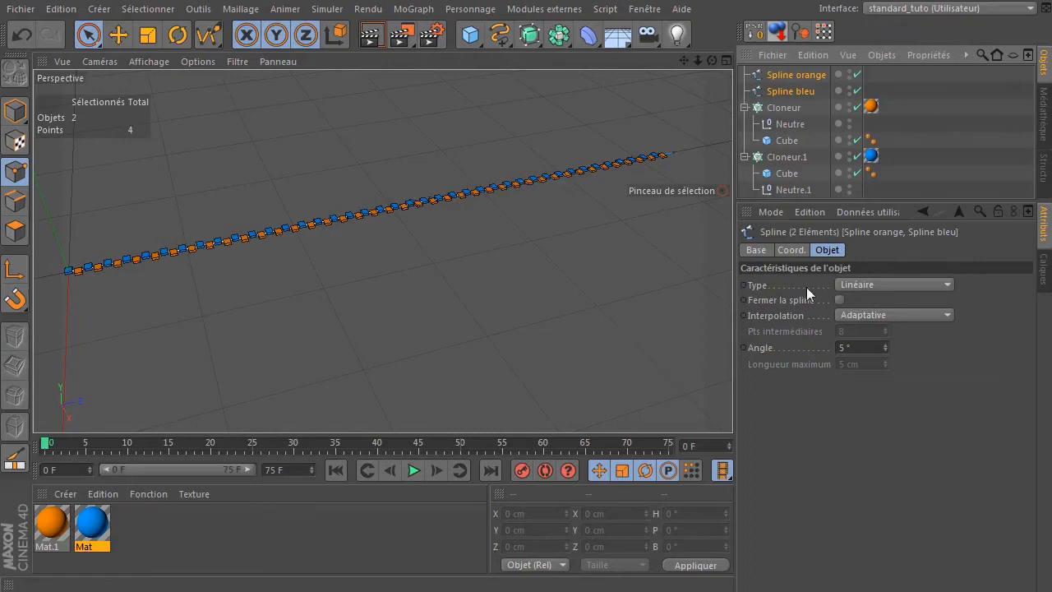
click(884, 285)
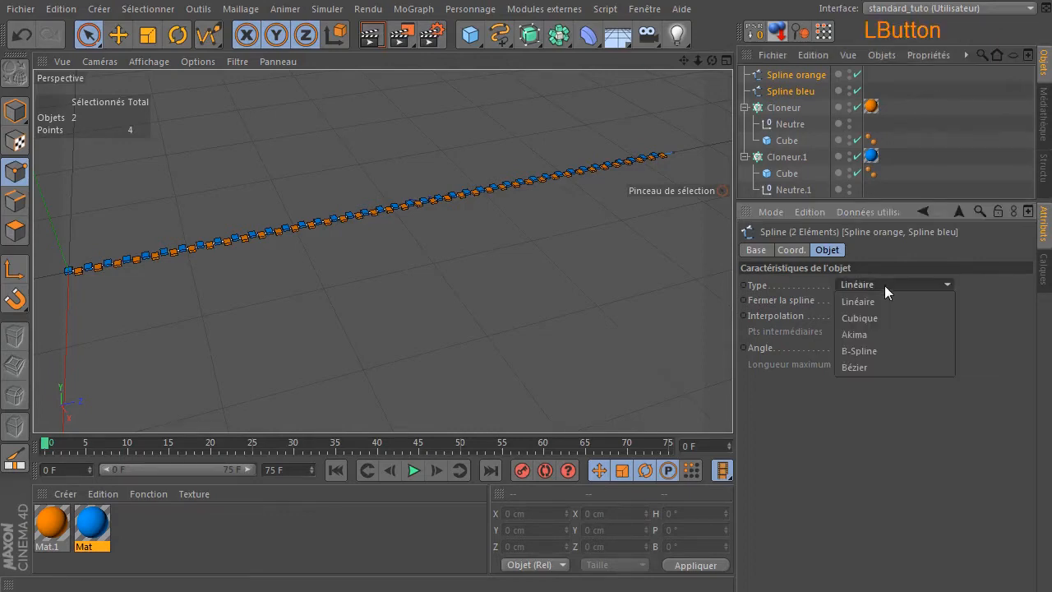
click(868, 367)
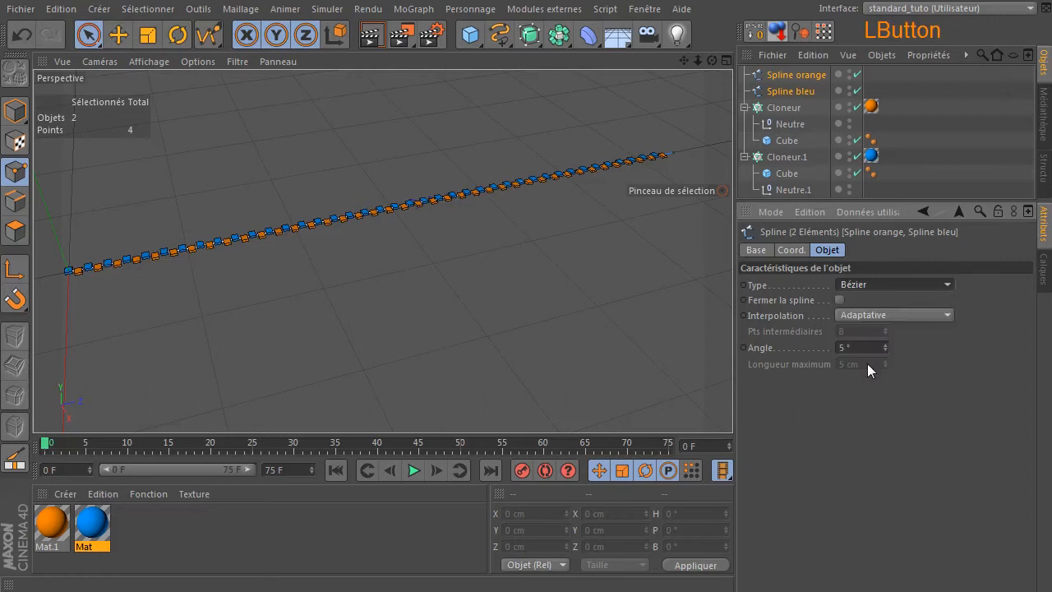
click(914, 317)
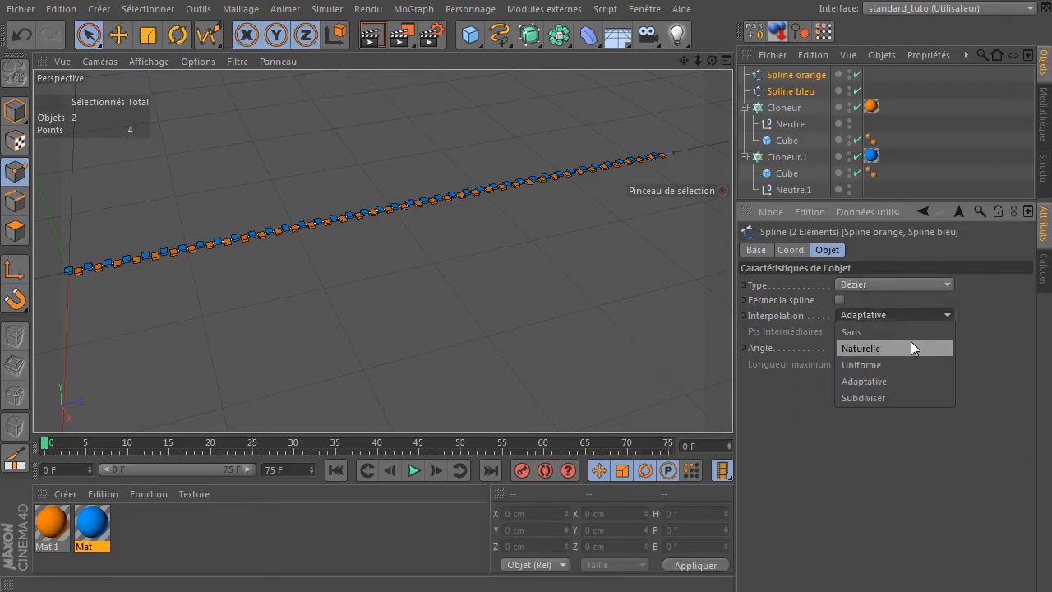
click(910, 348)
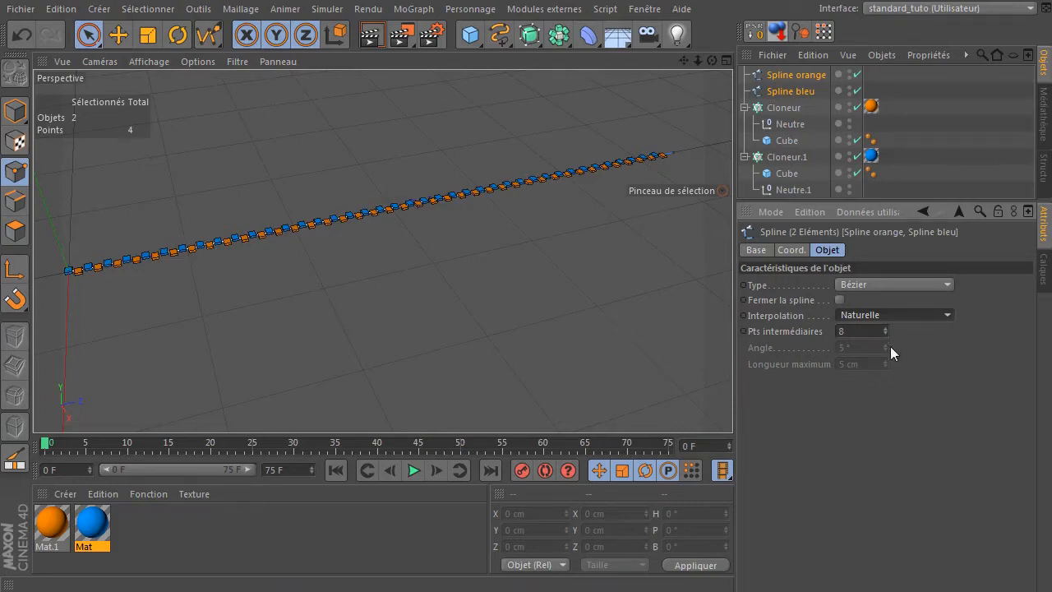
click(948, 416)
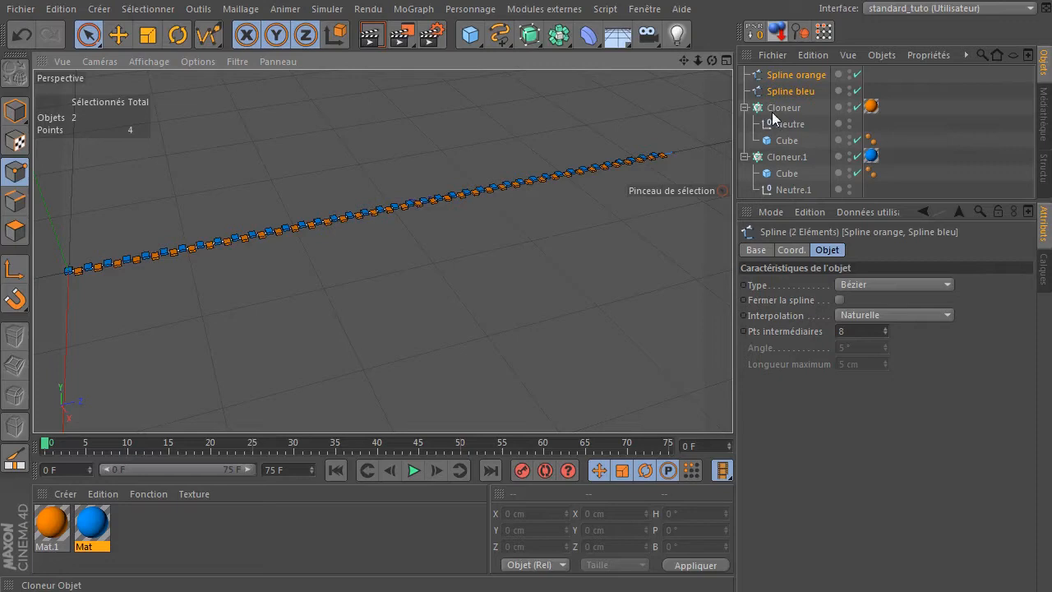
Rename the orange blocks' cloner as "Cloneur orange".
click(773, 111)
double_click(775, 109)
key(End)
text(oran)
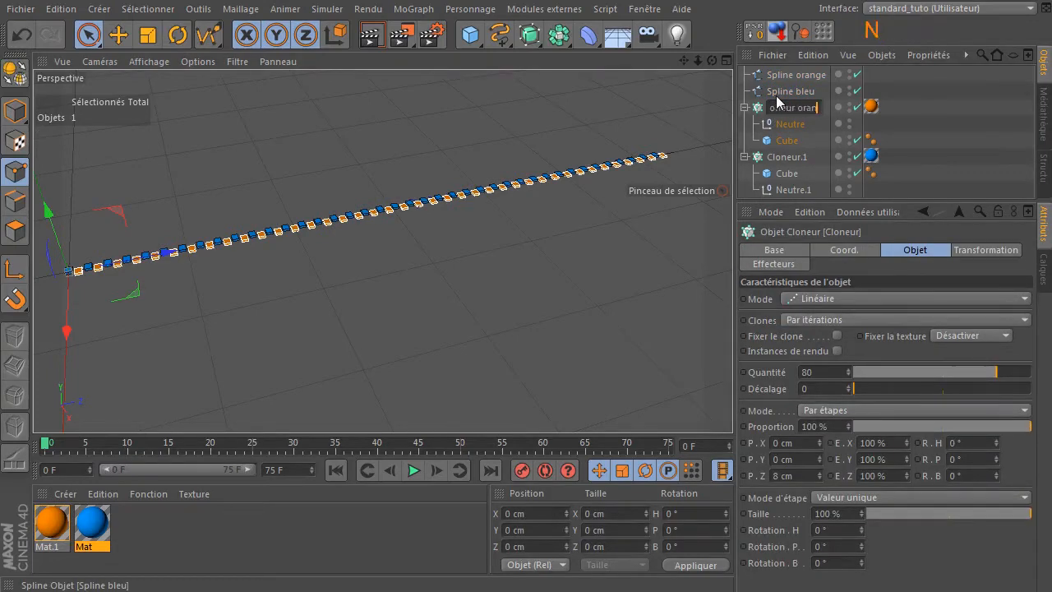
text(ge)
key(Return)
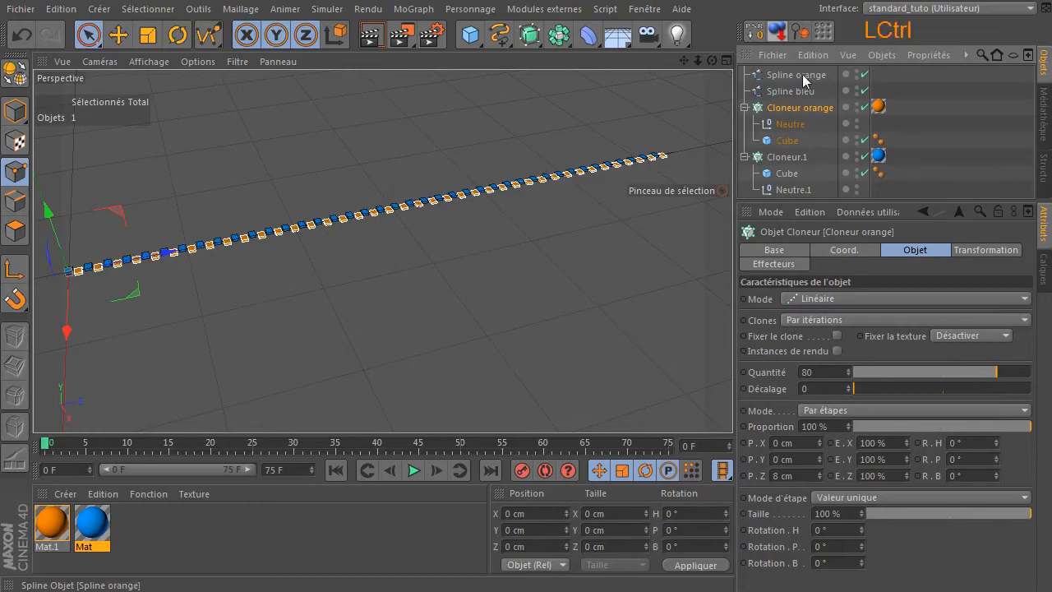
Group Spline orange with Cloneur orange under a null named "coté orange".
ctrl+click(799, 75)
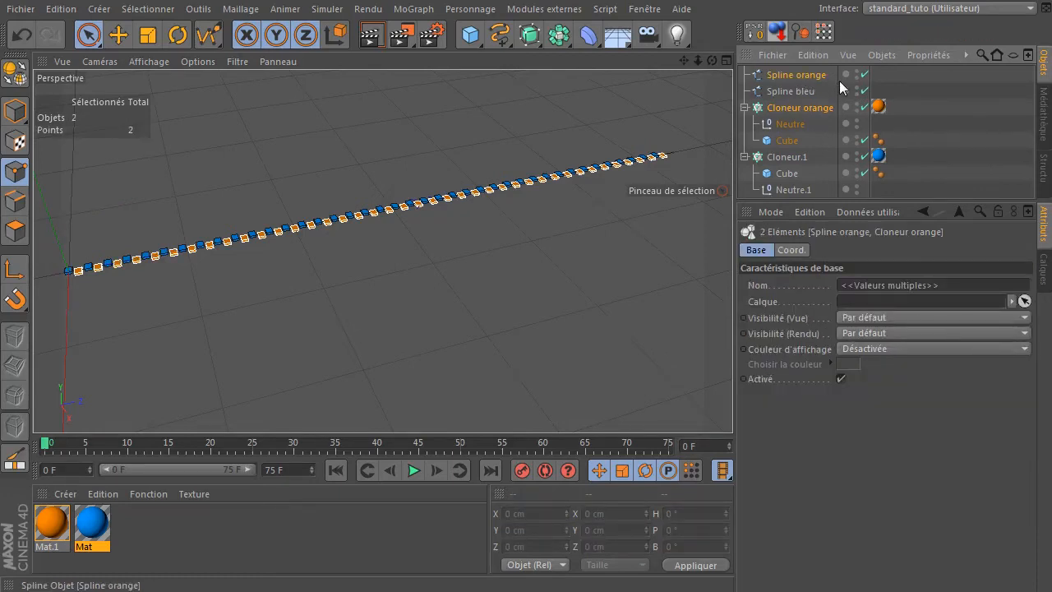
key(alt+g)
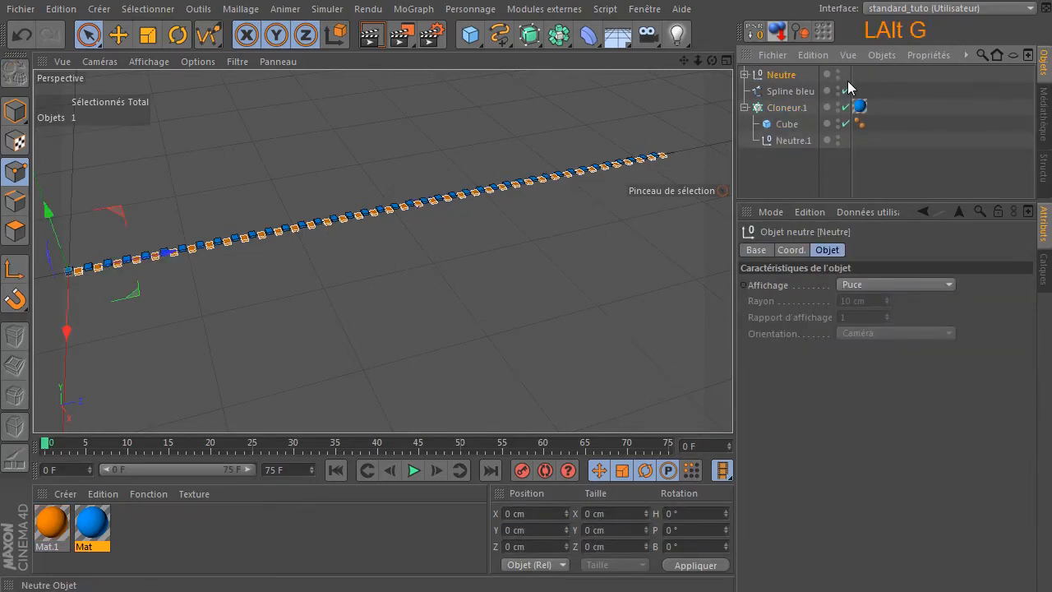
double_click(783, 75)
text(cote )
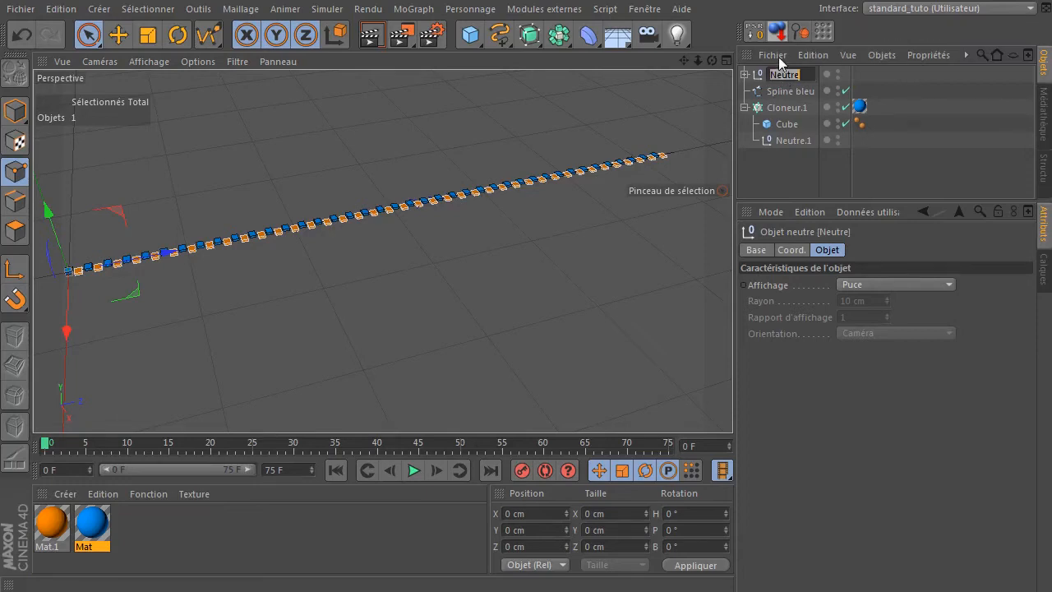
text(orange)
key(Return)
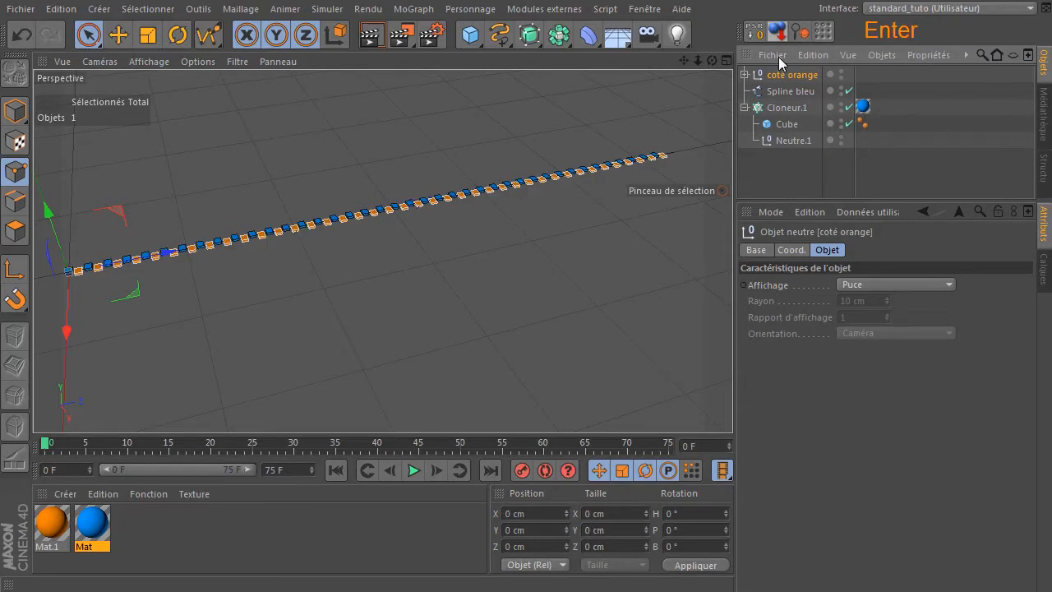
Rename the blue blocks' cloner as "Cloneur bleu".
click(785, 108)
double_click(789, 108)
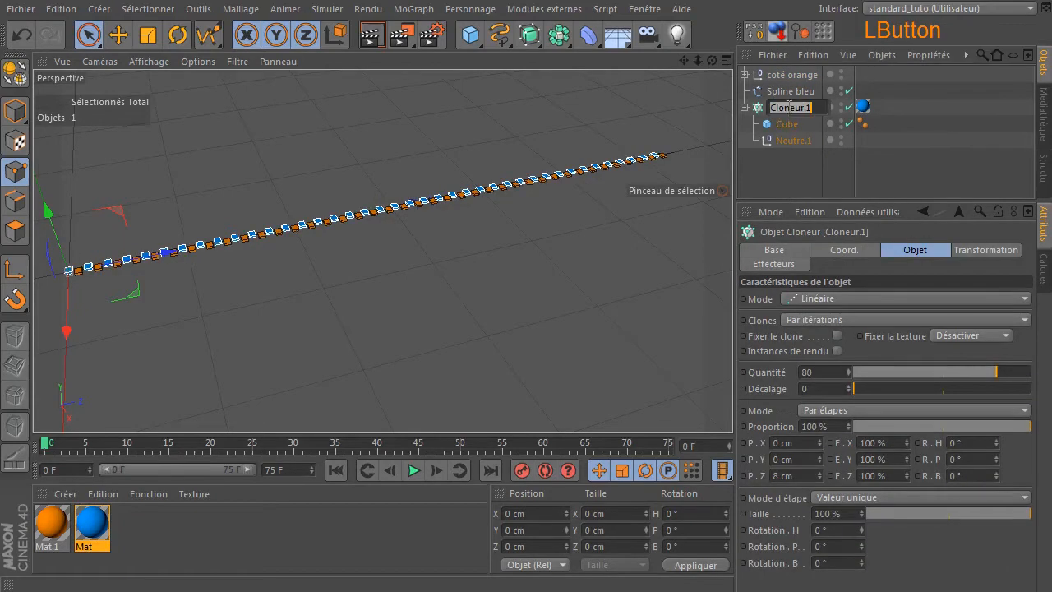
key(End)
key(BackSpace)
key(BackSpace)
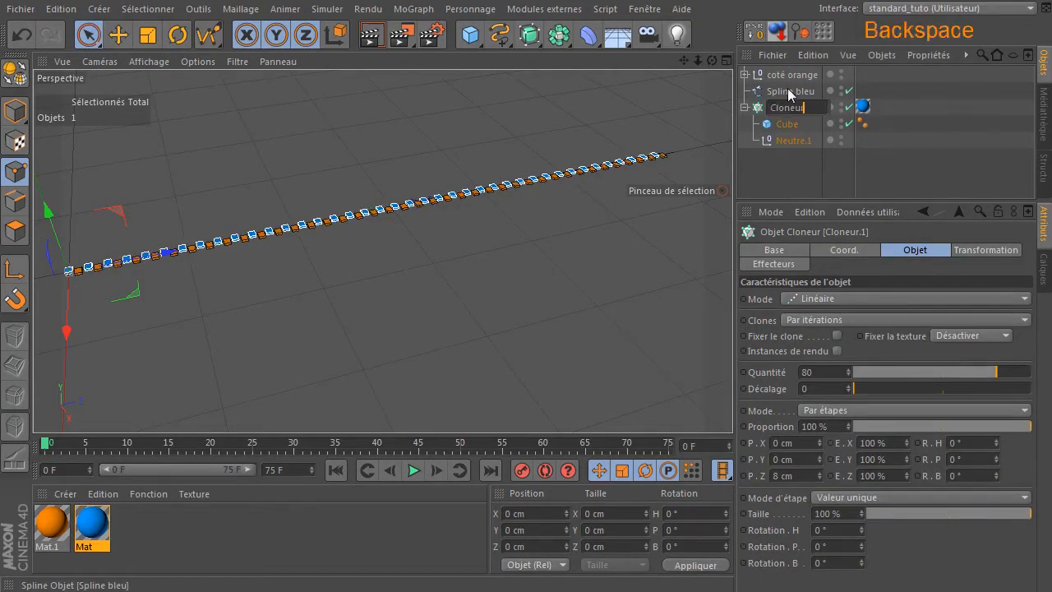
text(bleu)
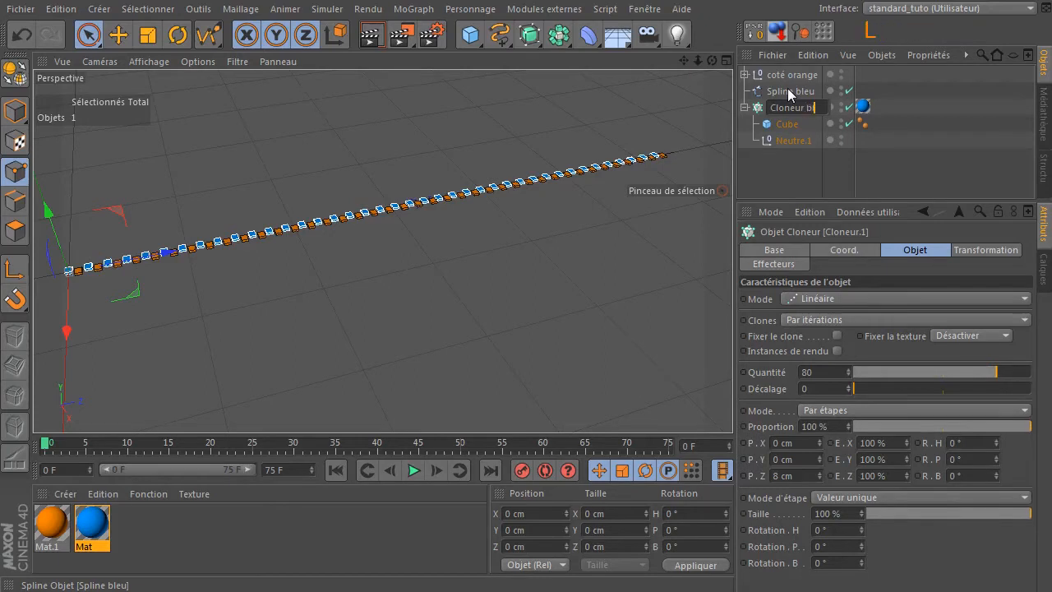
key(Return)
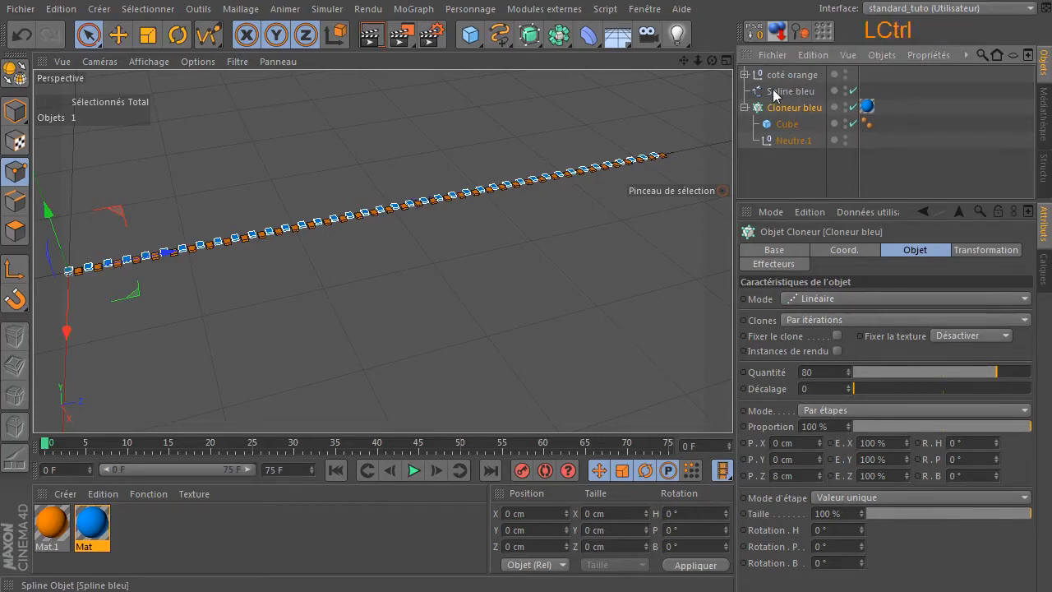
Group Spline bleu with Cloneur bleu under a null named "coté bleu".
ctrl+click(773, 90)
key(alt+g)
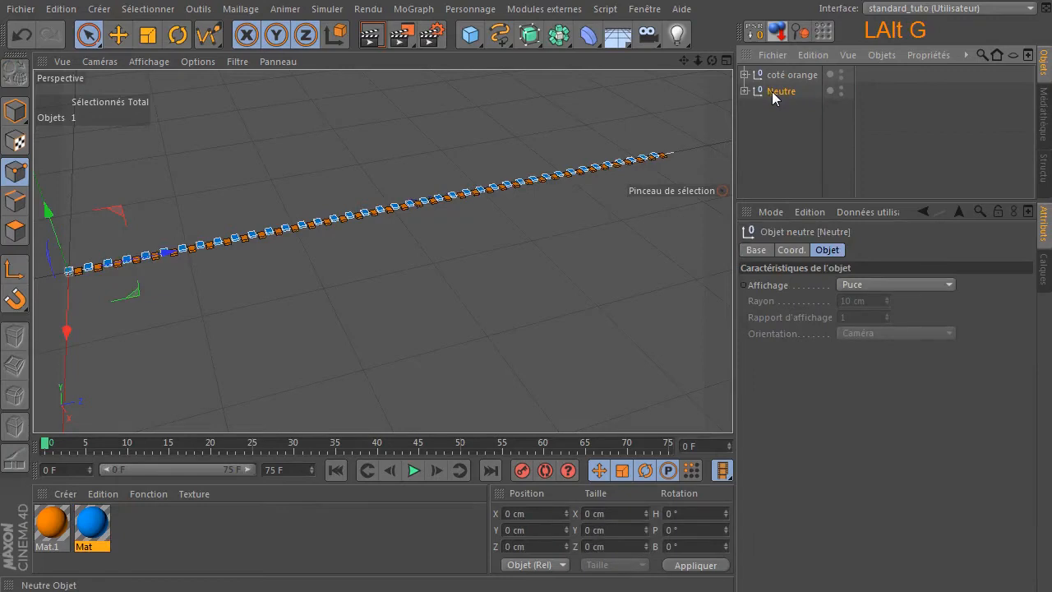
double_click(771, 91)
text(coté bleu)
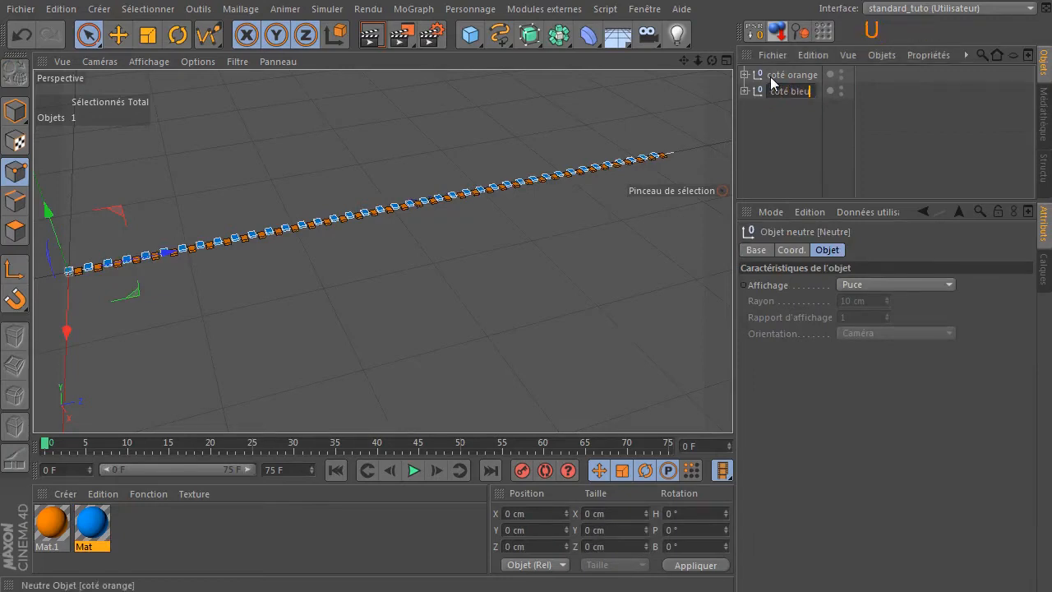
key(Return)
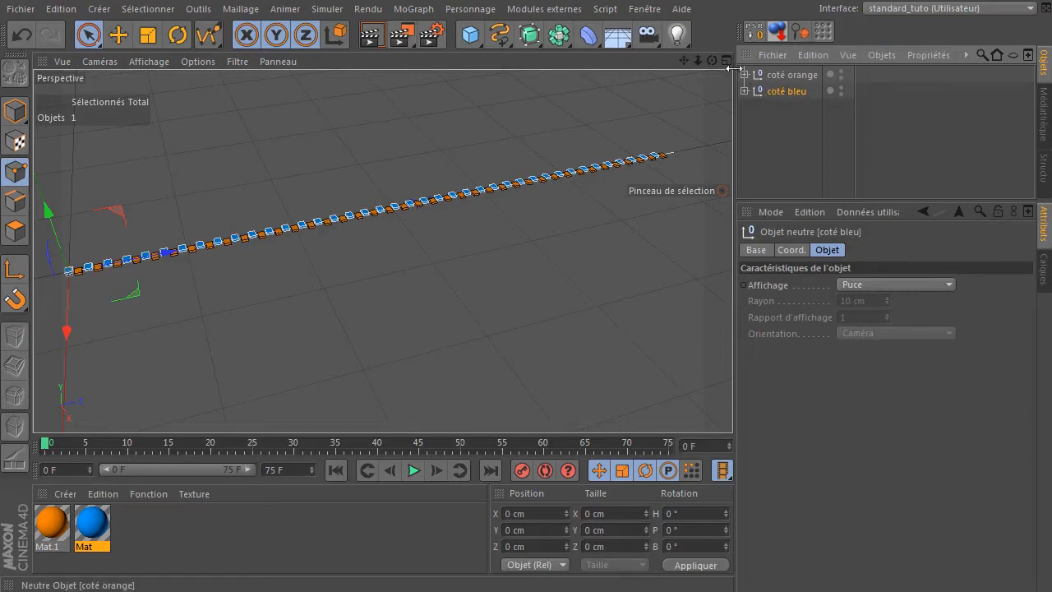
Expand the coté orange and coté bleu groups and enlarge the object list to show the whole hierarchy.
click(744, 75)
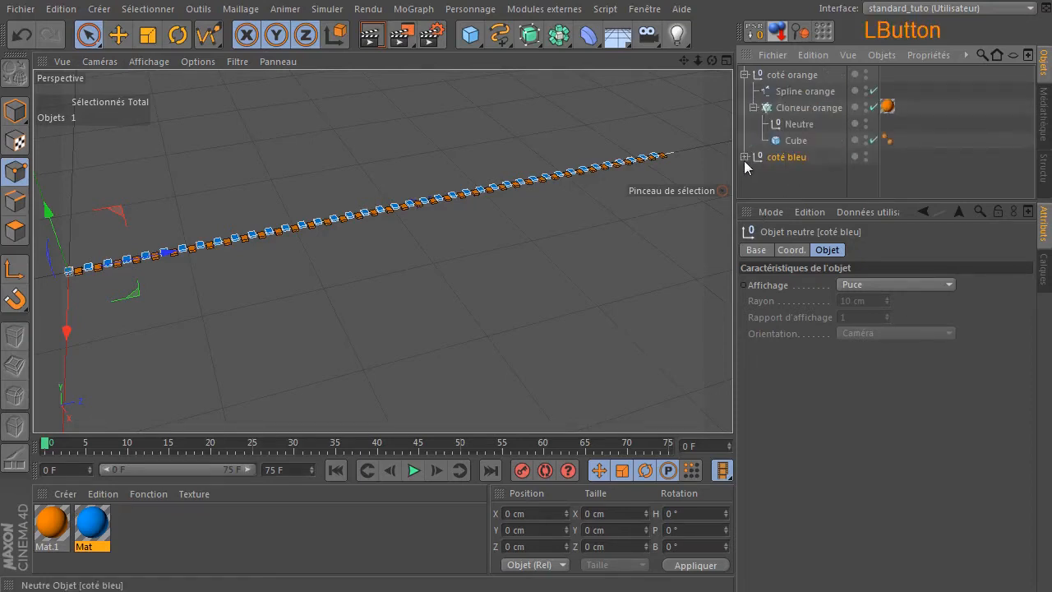
click(769, 179)
drag(796, 196, 797, 268)
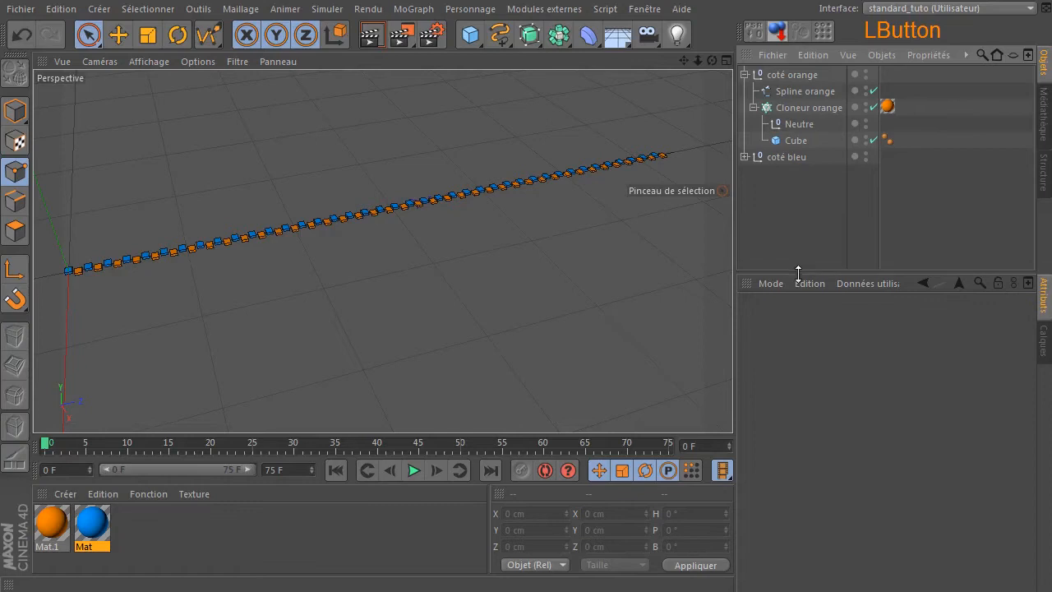
click(744, 157)
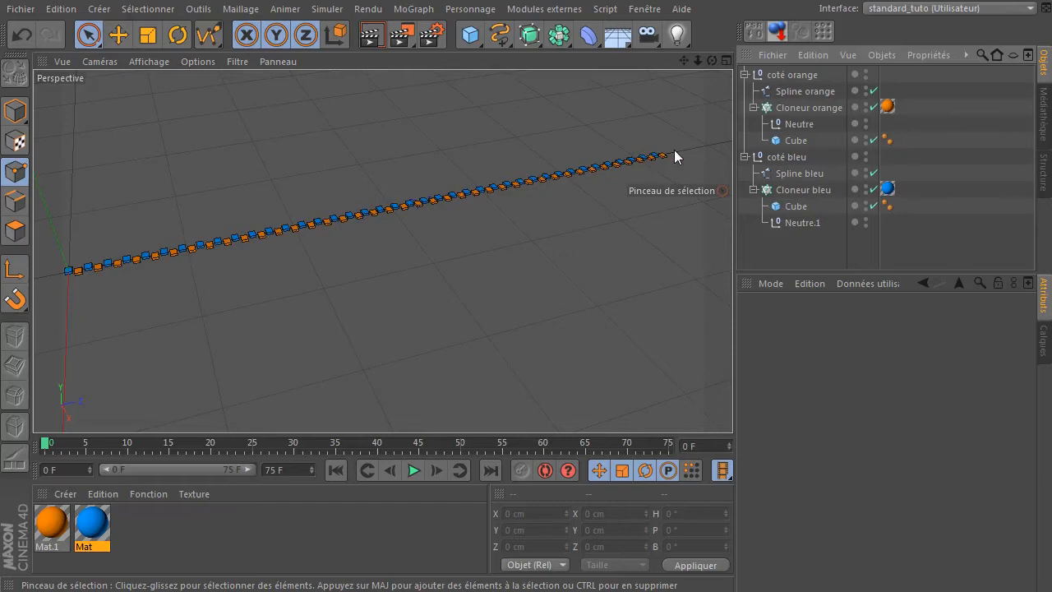
Add a new separate cube primitive to the scene in Model mode.
click(21, 116)
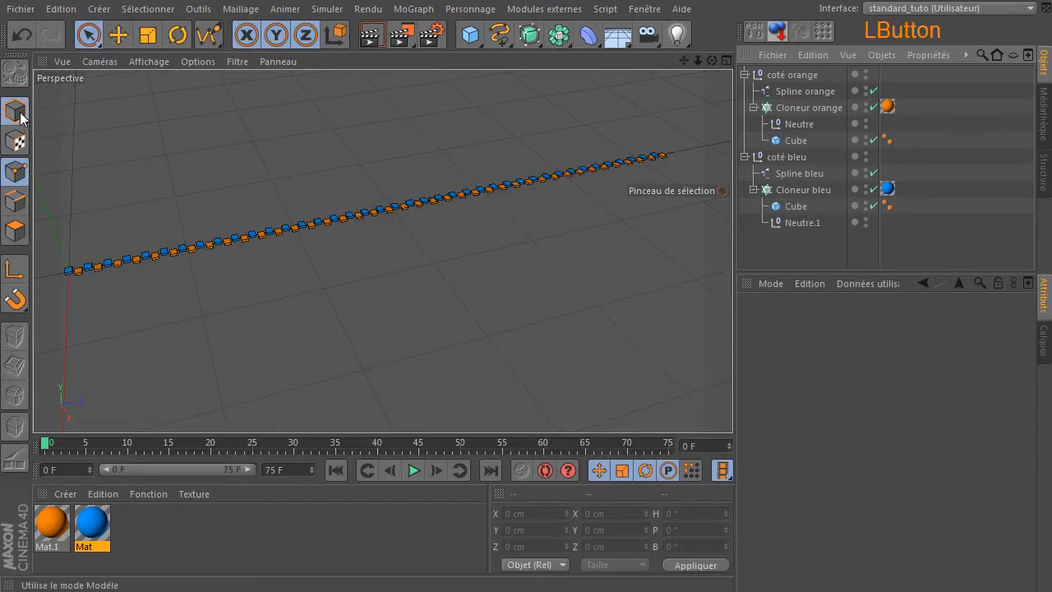
drag(479, 39, 619, 48)
drag(698, 60, 711, 119)
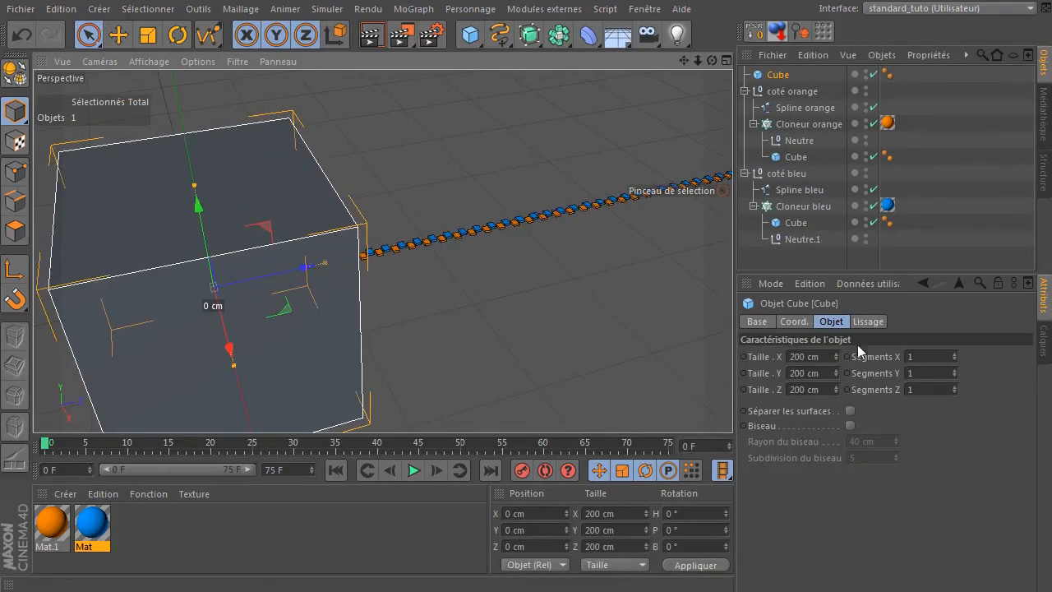
Check the orange cloner's block dimensions and set the new cube's X size to 16 cm.
click(795, 157)
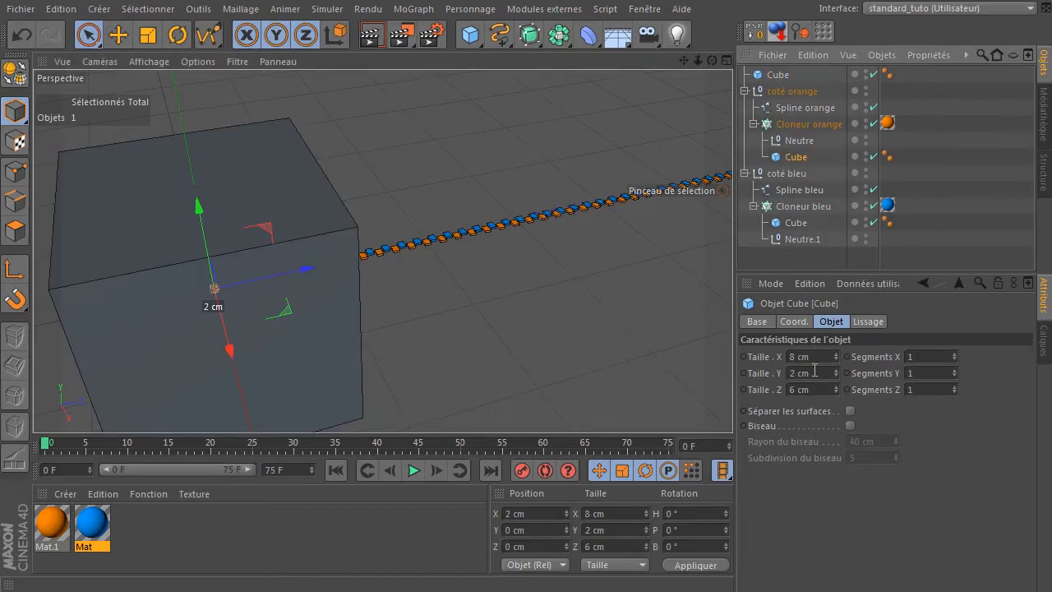
click(778, 74)
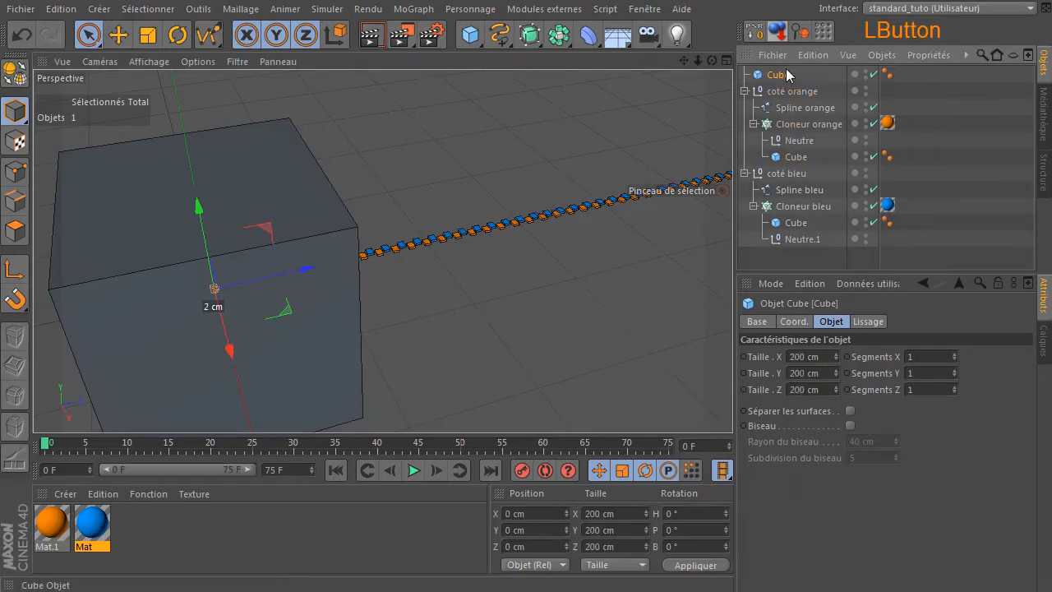
click(830, 356)
text(16)
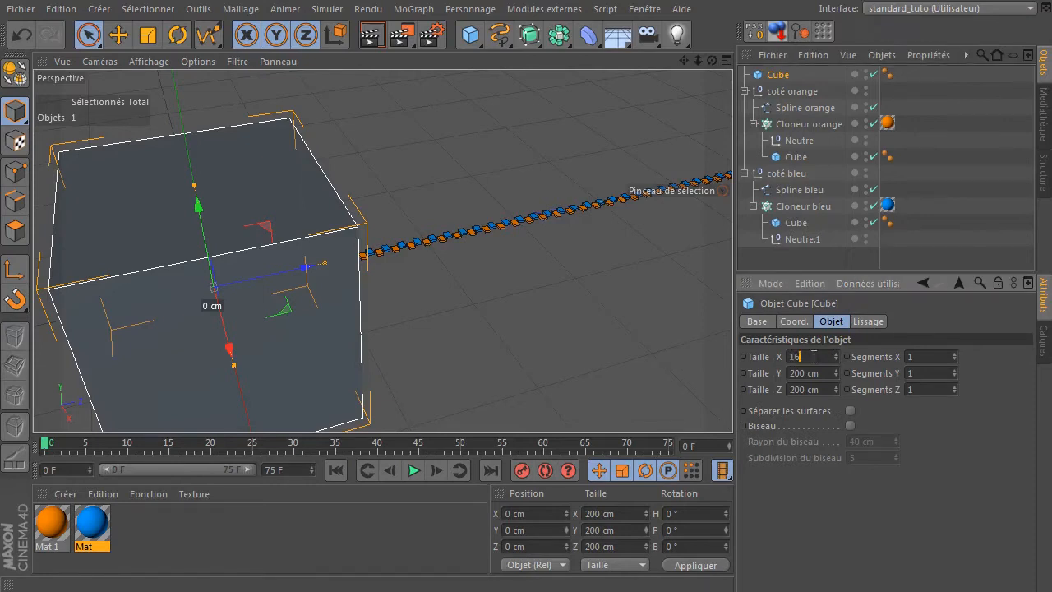
key(Return)
Set the new cube's Y size to 4 cm and its Z size to 10 cm.
scroll(251, 325, up, 3)
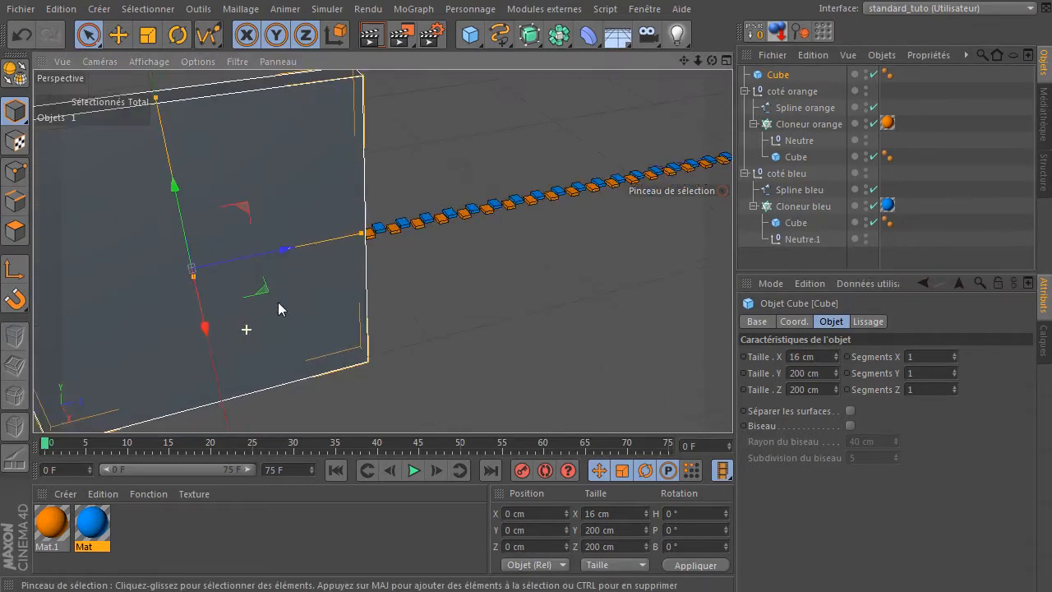
mouse_move(712, 61)
mouse_down()
mouse_move(653, 82)
mouse_move(714, 64)
mouse_up()
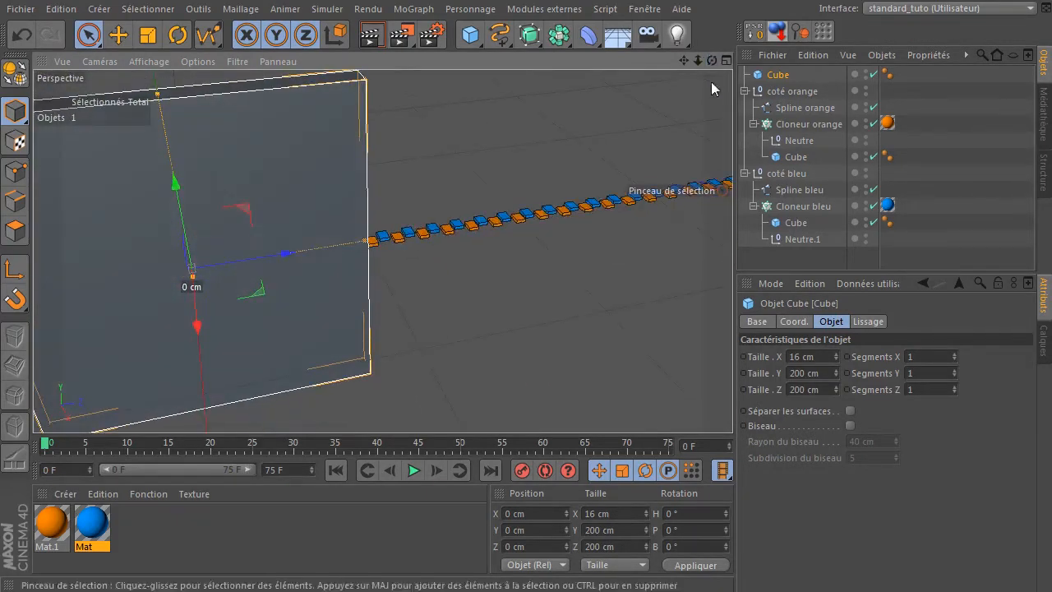
click(820, 370)
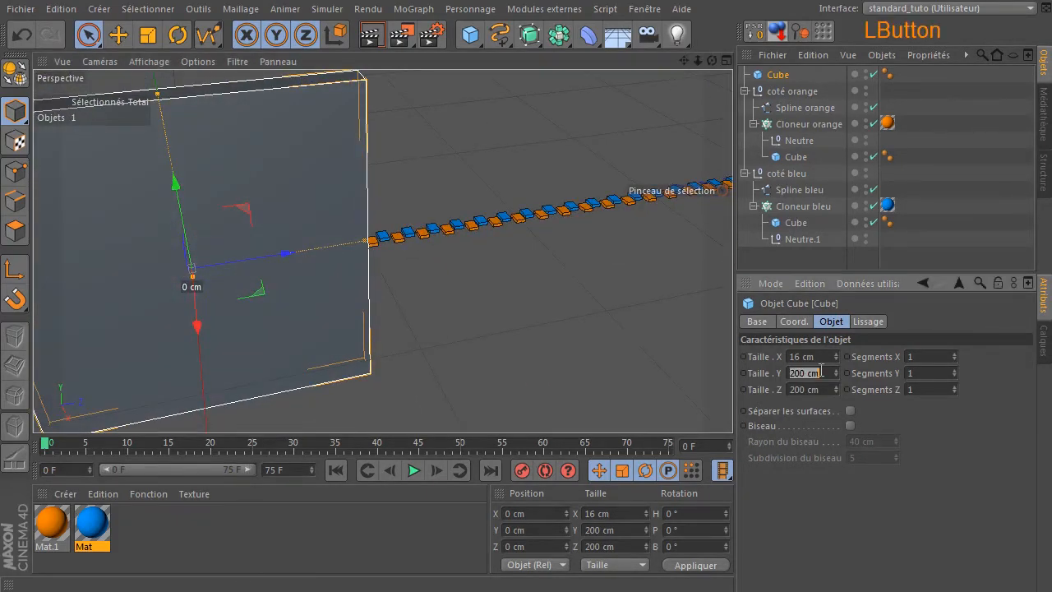
text(4)
key(Return)
click(825, 393)
text(10)
key(Return)
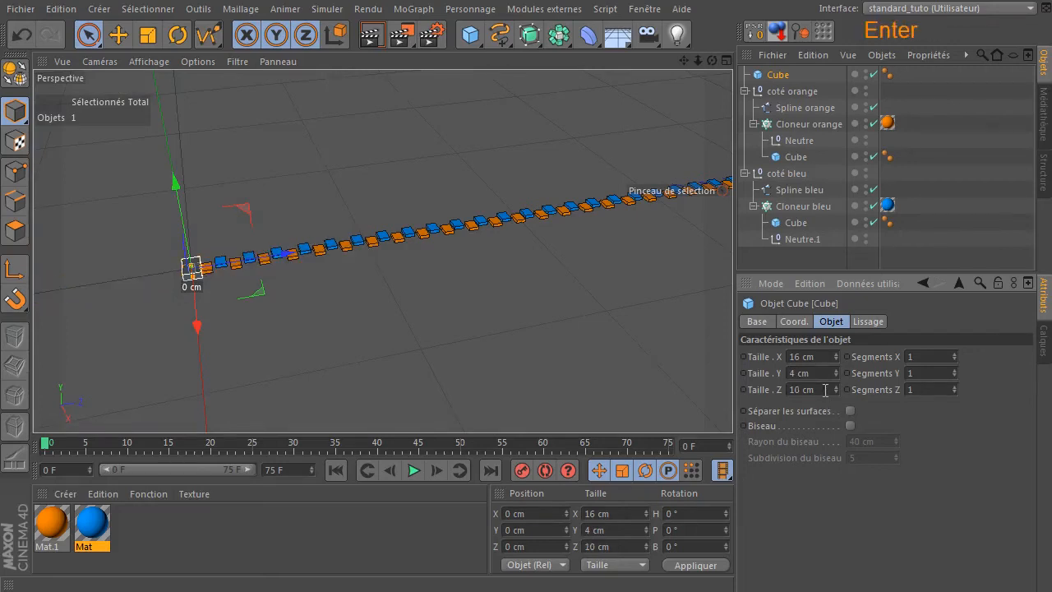
Try Z sizes of 20 cm and 18 cm on the new cube and settle on 16 cm.
click(822, 386)
text(20)
key(Return)
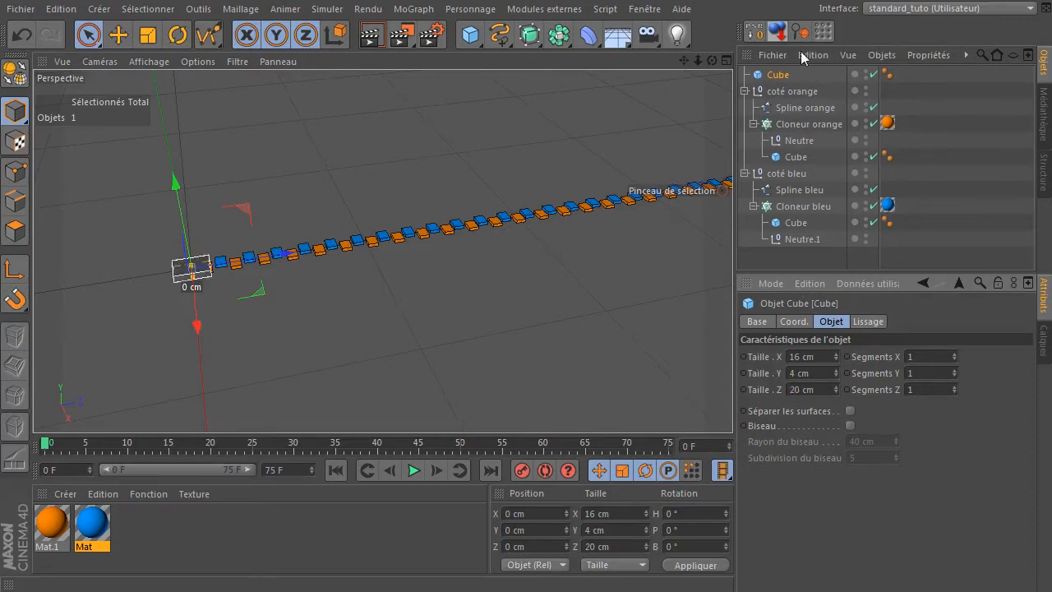
click(824, 392)
double_click(824, 391)
text(18)
key(Return)
double_click(826, 388)
text(16)
key(Return)
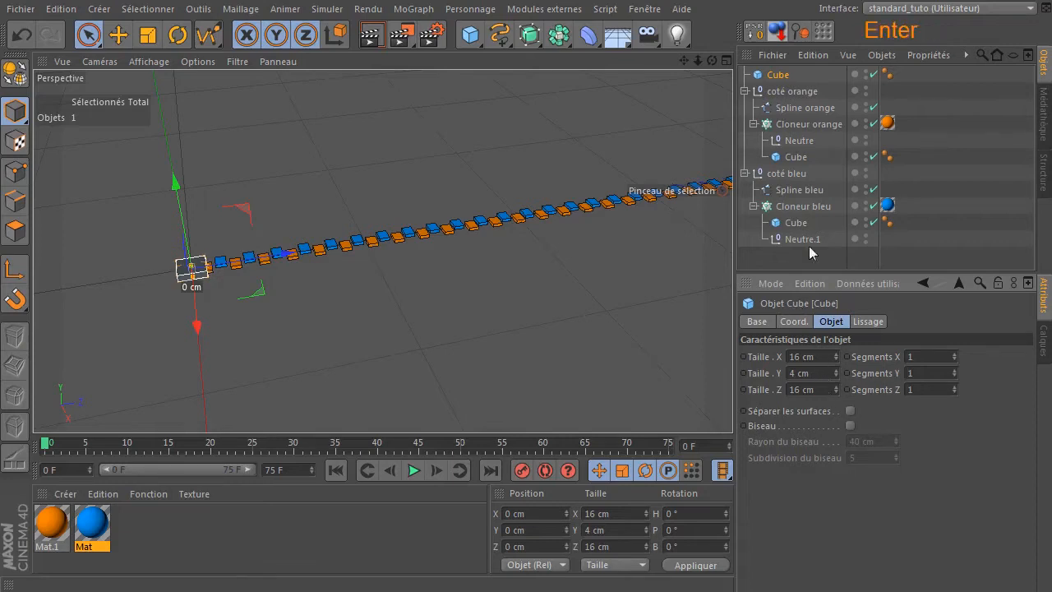
Try a Y size of 6 cm on the new cube and set it back to 4 cm.
mouse_move(712, 60)
mouse_down()
mouse_move(625, 74)
mouse_move(534, 132)
mouse_move(419, 124)
mouse_move(394, 58)
mouse_move(172, 317)
mouse_up()
double_click(826, 372)
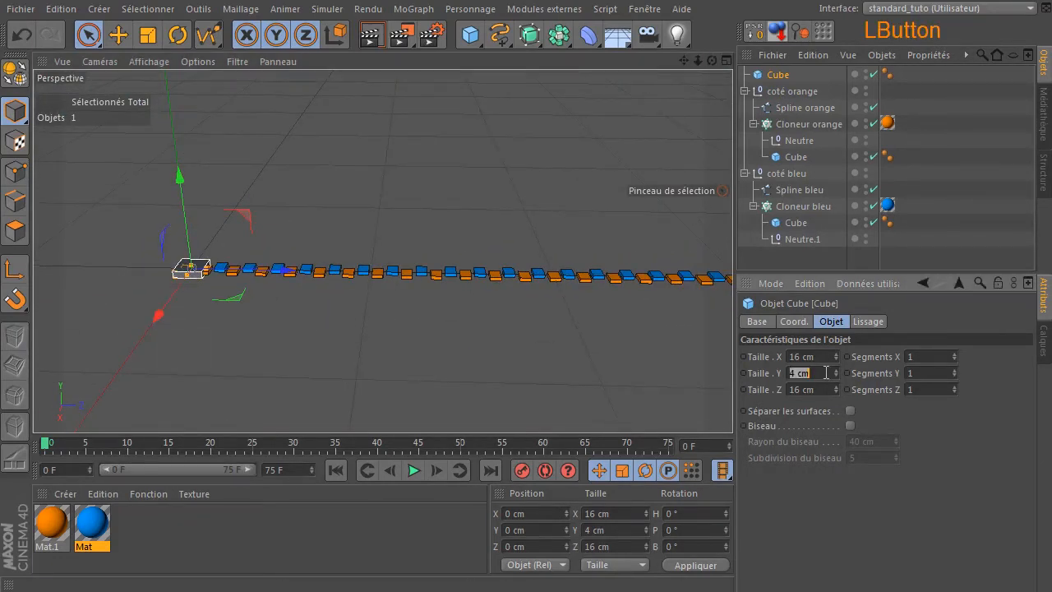
text(6)
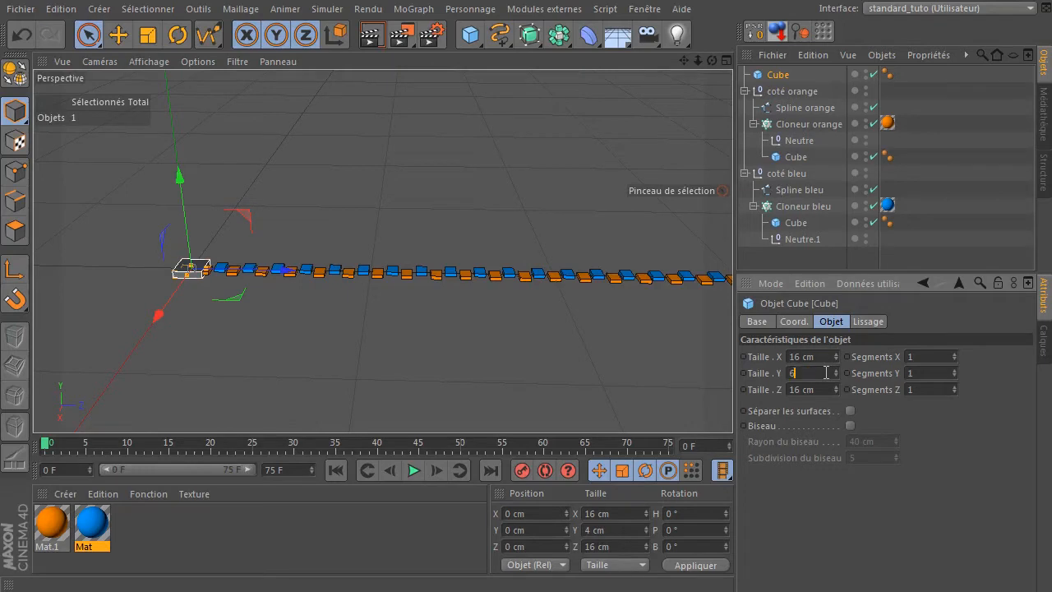
key(Return)
scroll(270, 289, up, 5)
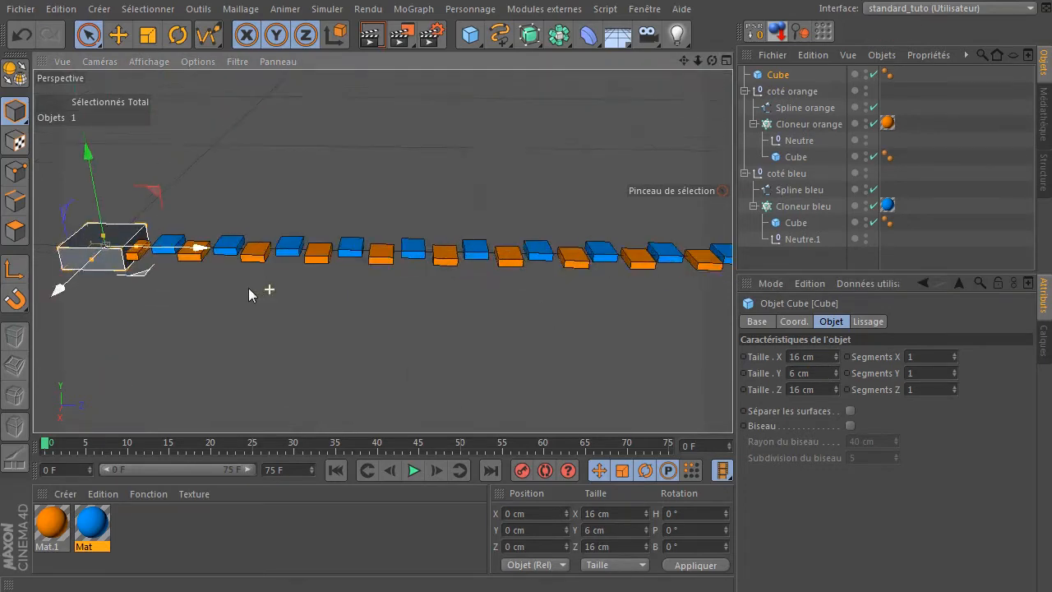
double_click(817, 372)
text(4)
key(Return)
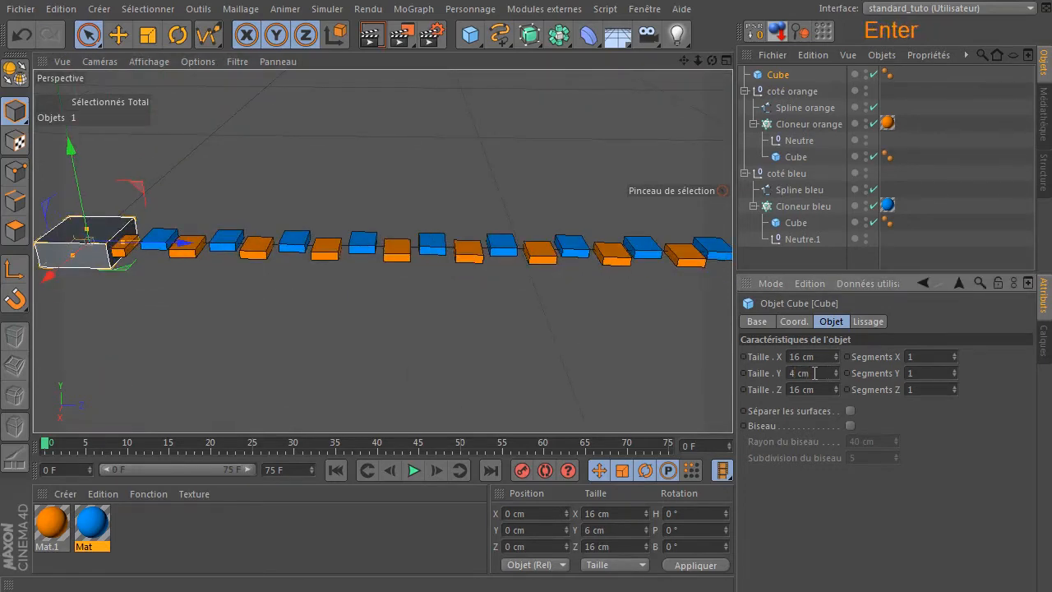
Convert the new cube to an editable polygon object and switch to polygon editing.
drag(682, 61, 896, 74)
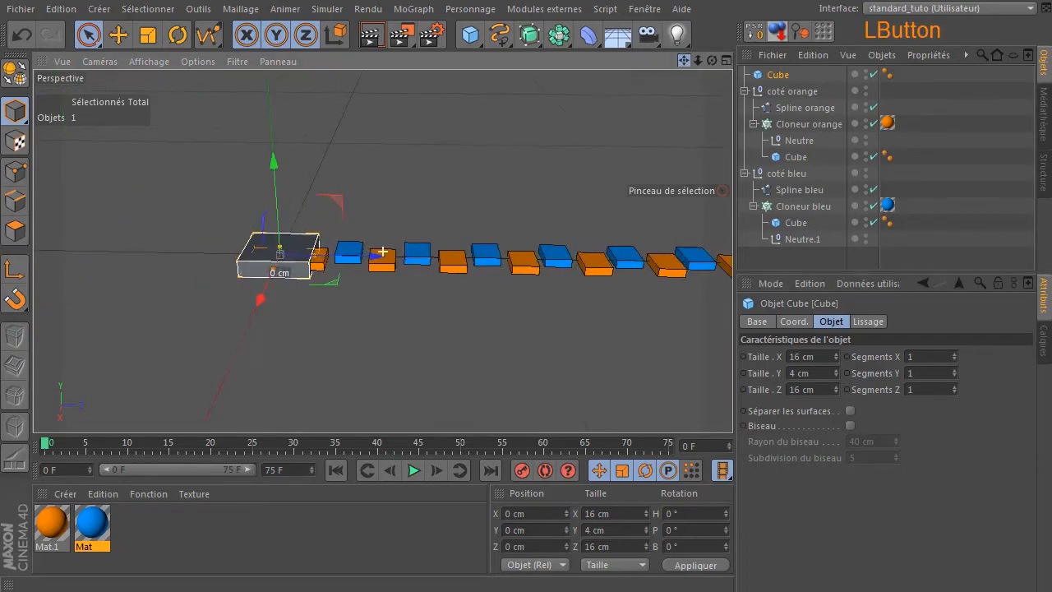
click(19, 74)
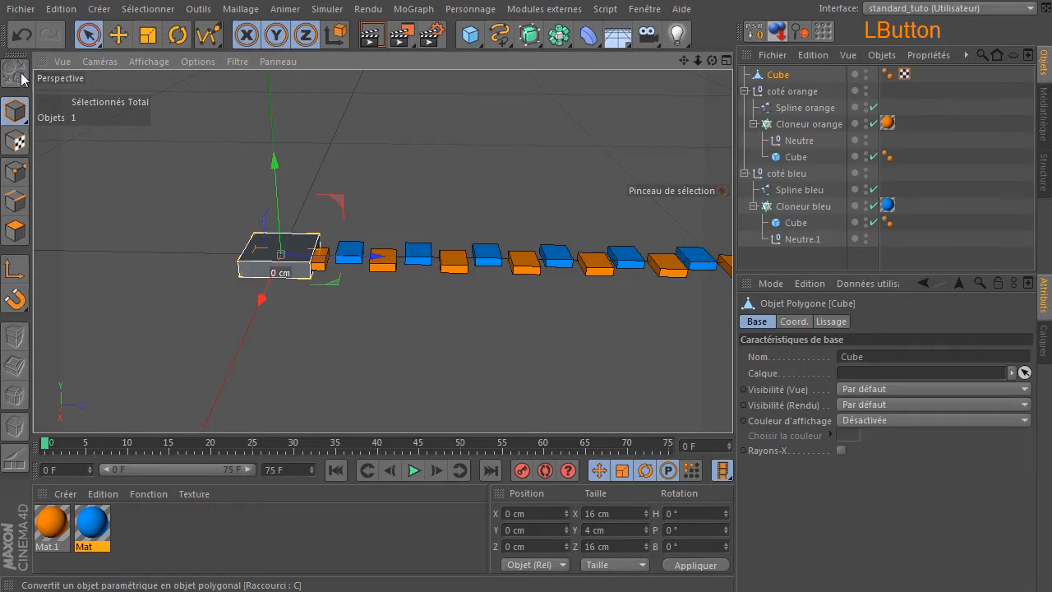
click(15, 231)
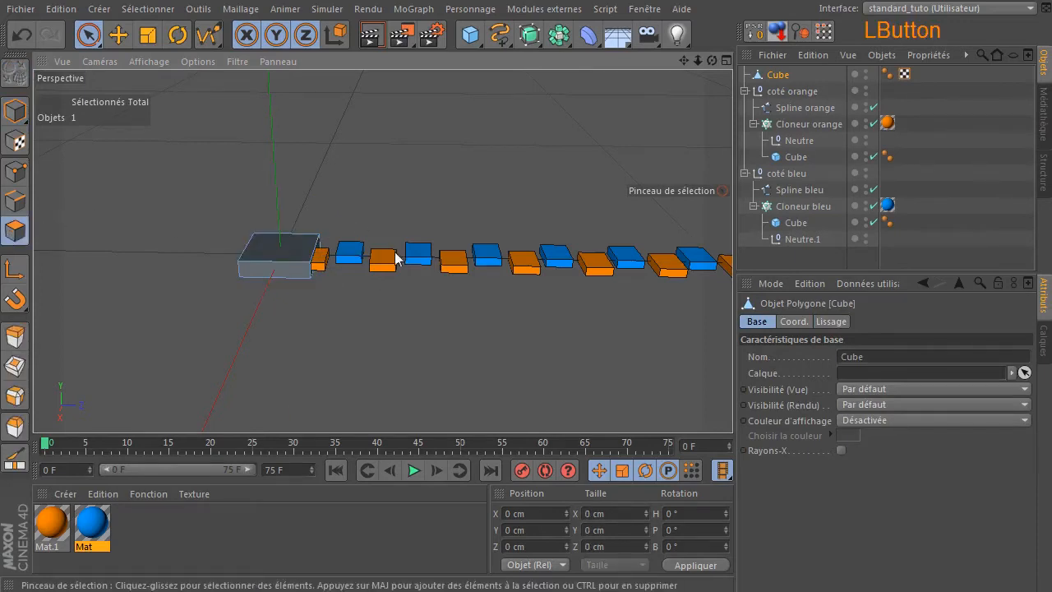
Narrow the cube's end face opposite the row of blocks to about 13 cm along X, and deselect it.
scroll(397, 258, up, 5)
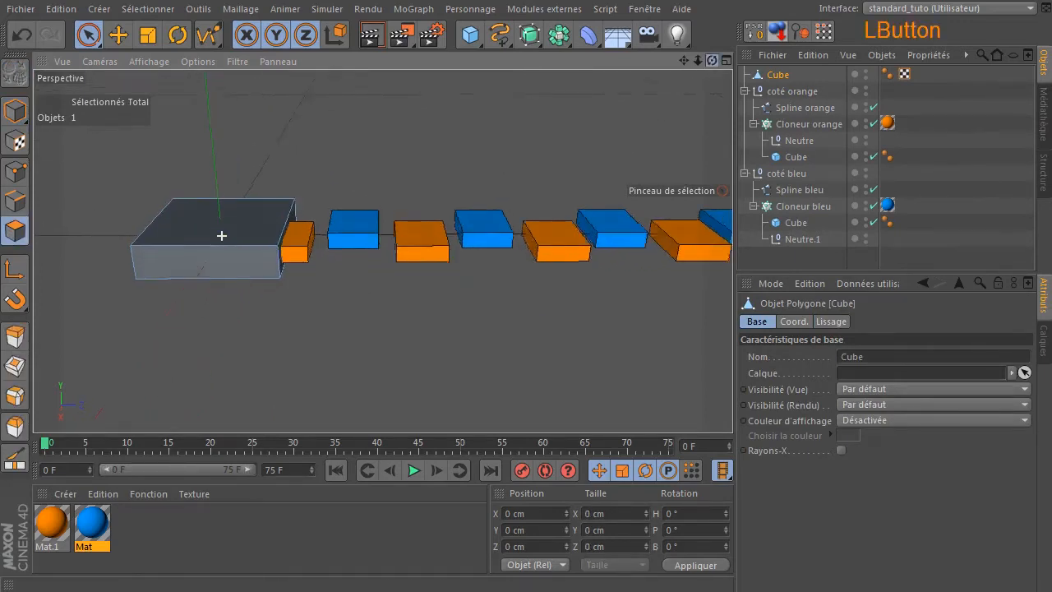
drag(711, 60, 888, 78)
click(240, 263)
click(237, 265)
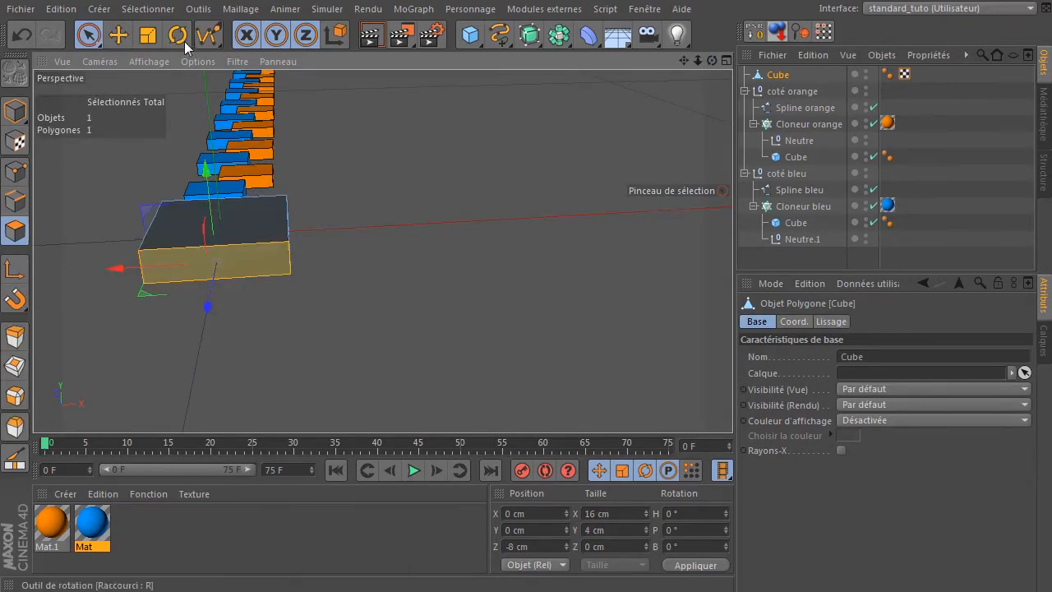
click(148, 35)
drag(113, 269, 130, 276)
drag(712, 61, 592, 115)
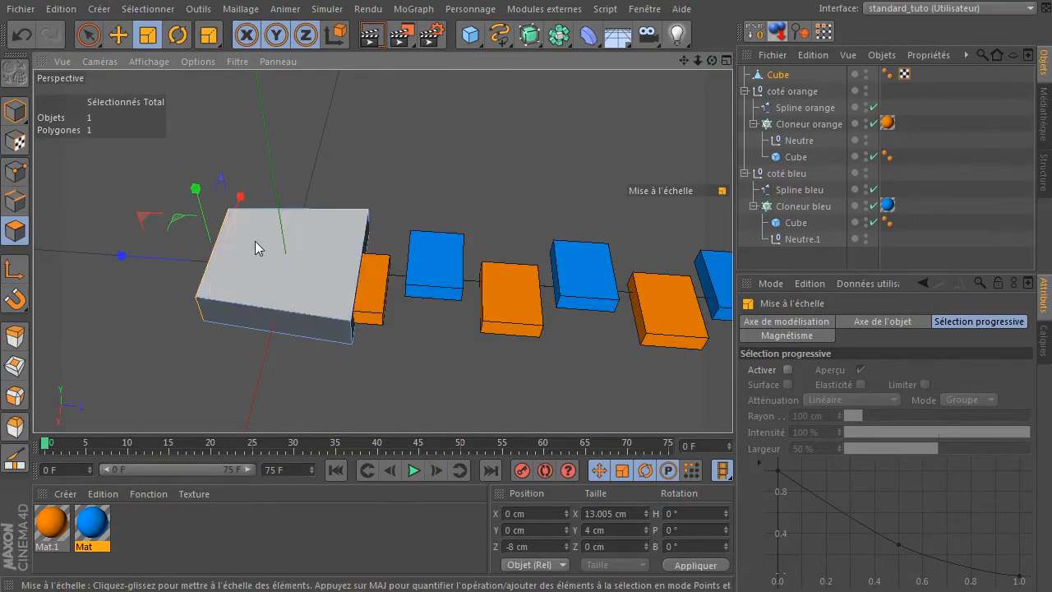
click(96, 38)
click(330, 95)
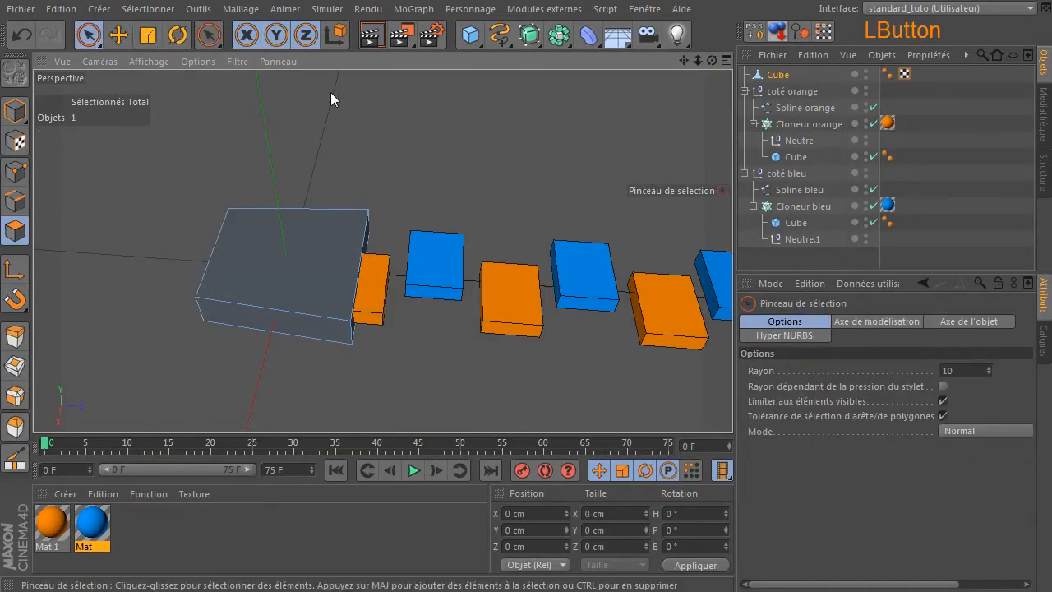
Add a torus primitive and set its orientation to +X.
click(479, 36)
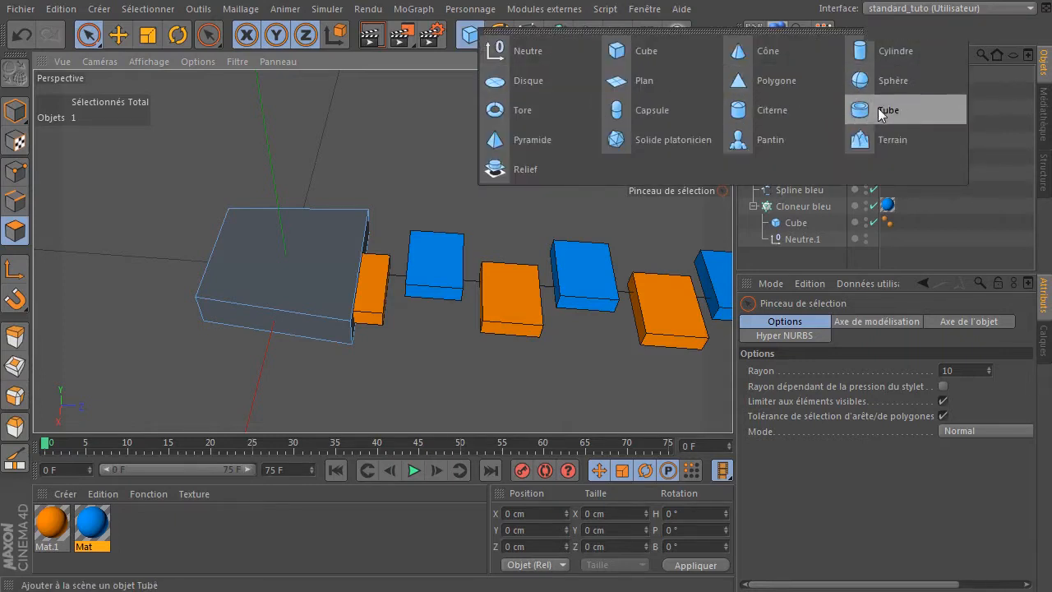
click(553, 111)
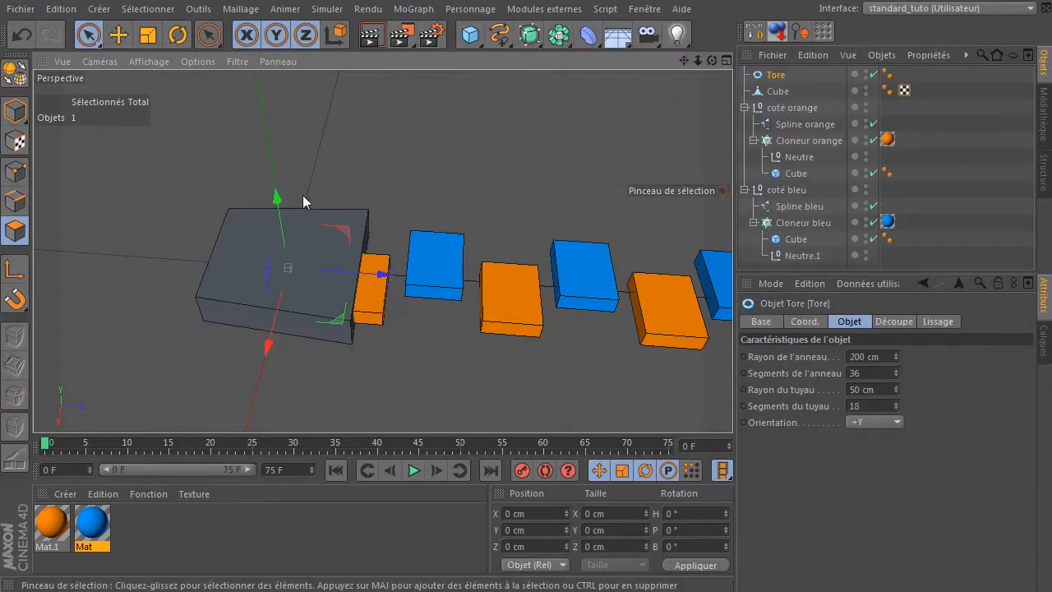
drag(711, 61, 575, 65)
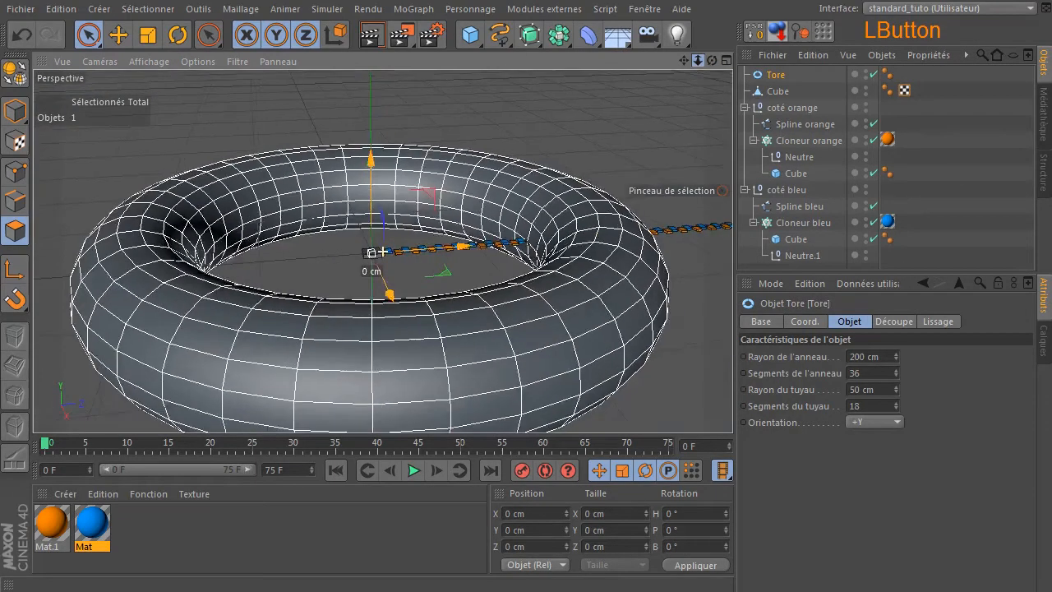
click(869, 425)
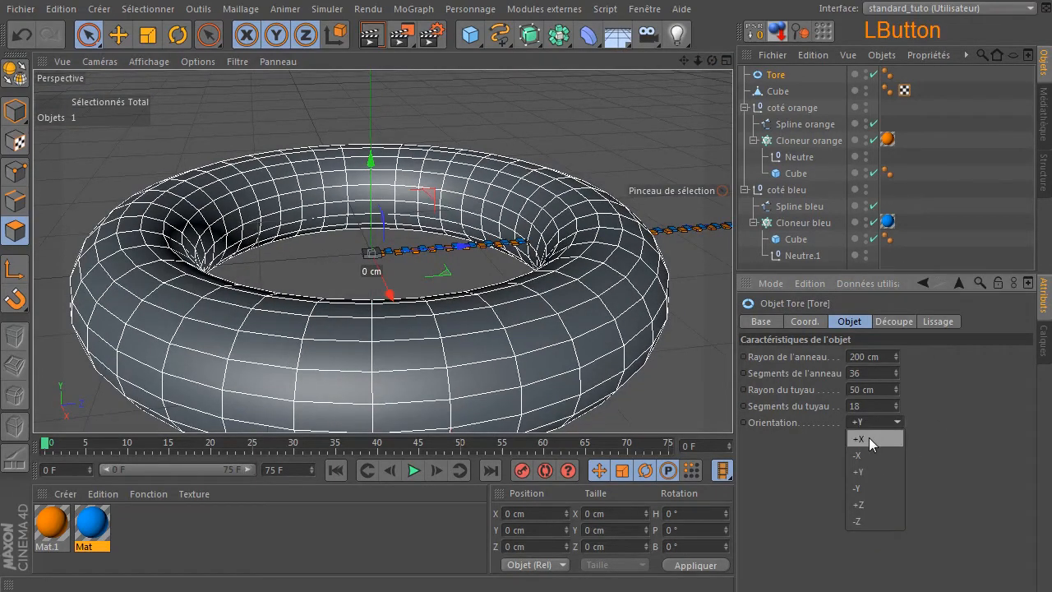
click(868, 439)
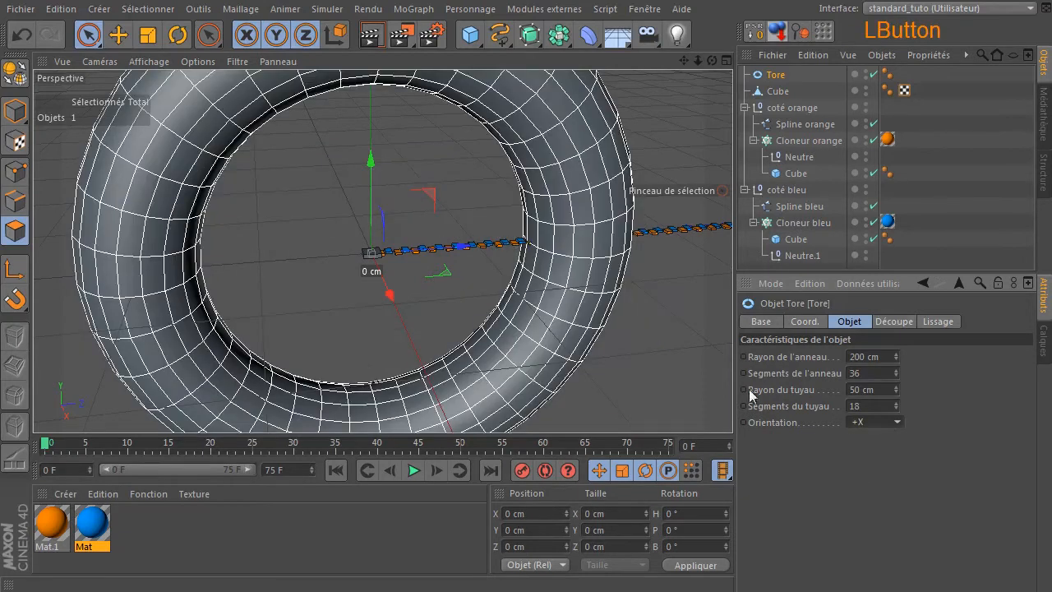
Scale the torus down uniformly in Model mode to an outer diameter of about 9.4 cm.
scroll(453, 263, down, 3)
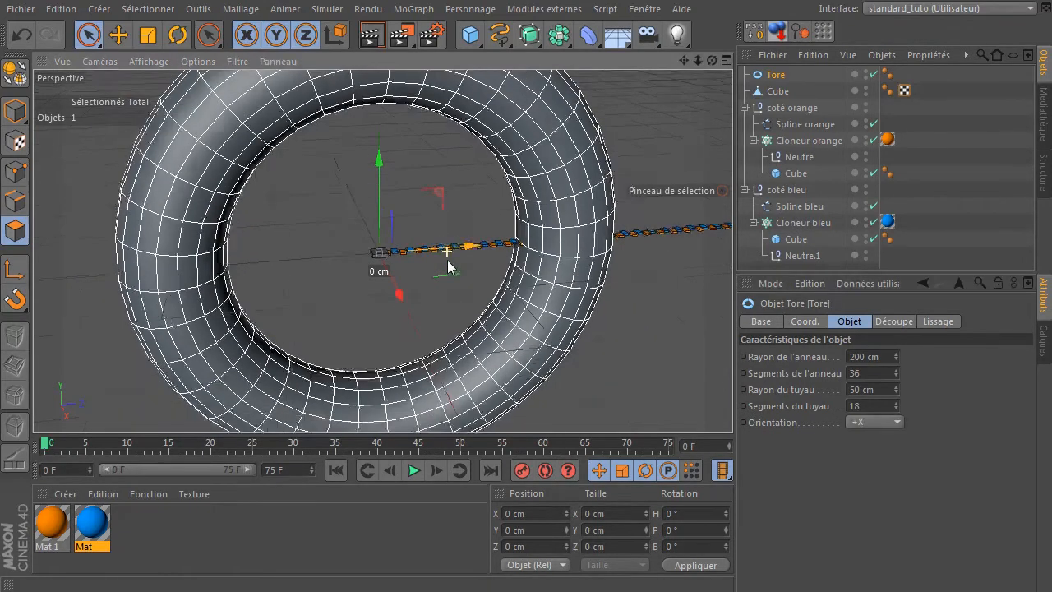
click(12, 112)
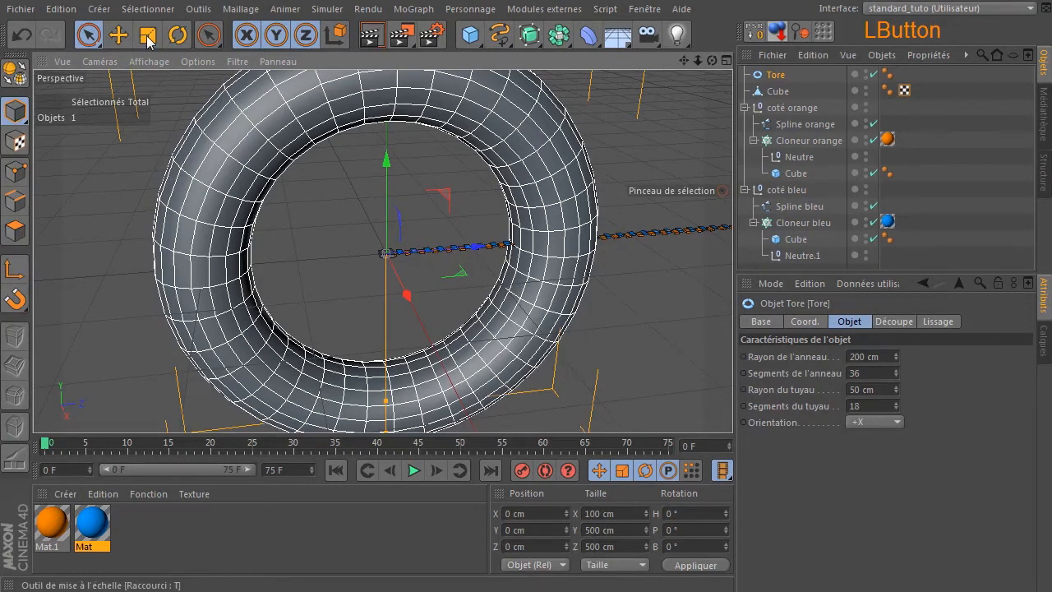
click(148, 34)
drag(617, 125, 118, 308)
scroll(333, 255, up, 3)
drag(484, 203, 9, 251)
scroll(638, 258, up, 6)
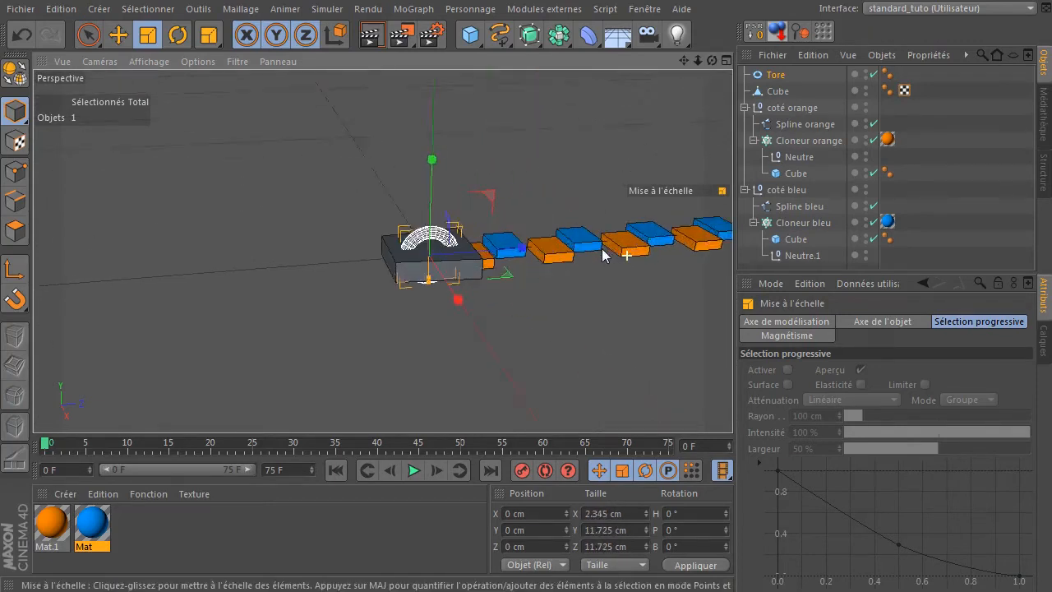
drag(541, 148, 395, 177)
Raise the torus to a Y position of about 2.7 cm so its upper half arches above the cube.
click(119, 36)
drag(292, 171, 307, 144)
mouse_move(712, 61)
mouse_down()
mouse_move(712, 44)
mouse_move(710, 55)
mouse_up()
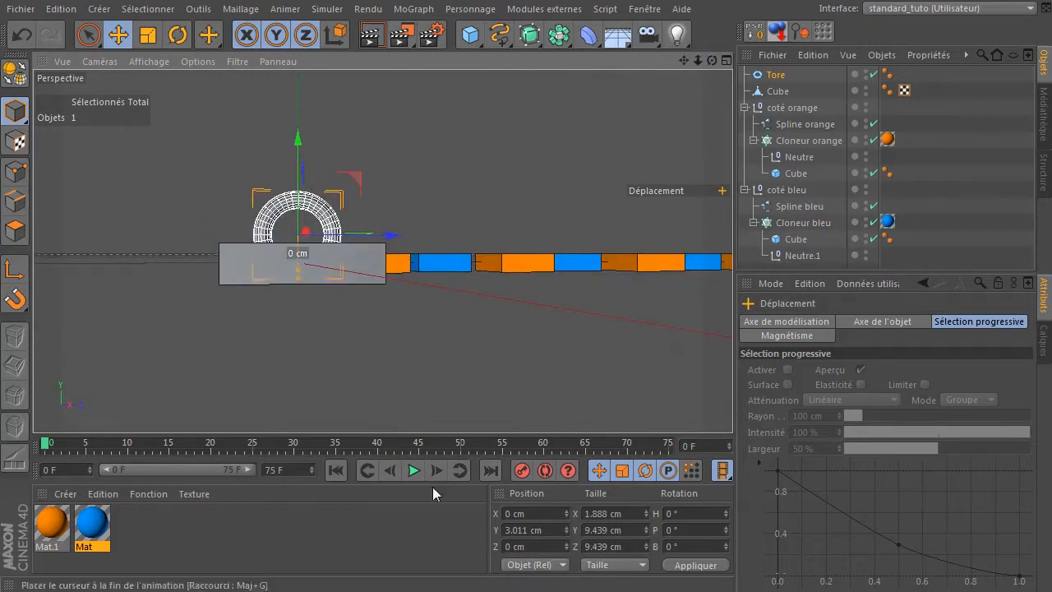
drag(304, 152, 302, 156)
Make the torus a child of the tapered cube and select the cube.
mouse_move(713, 62)
mouse_down()
mouse_move(713, 52)
mouse_move(714, 63)
mouse_up()
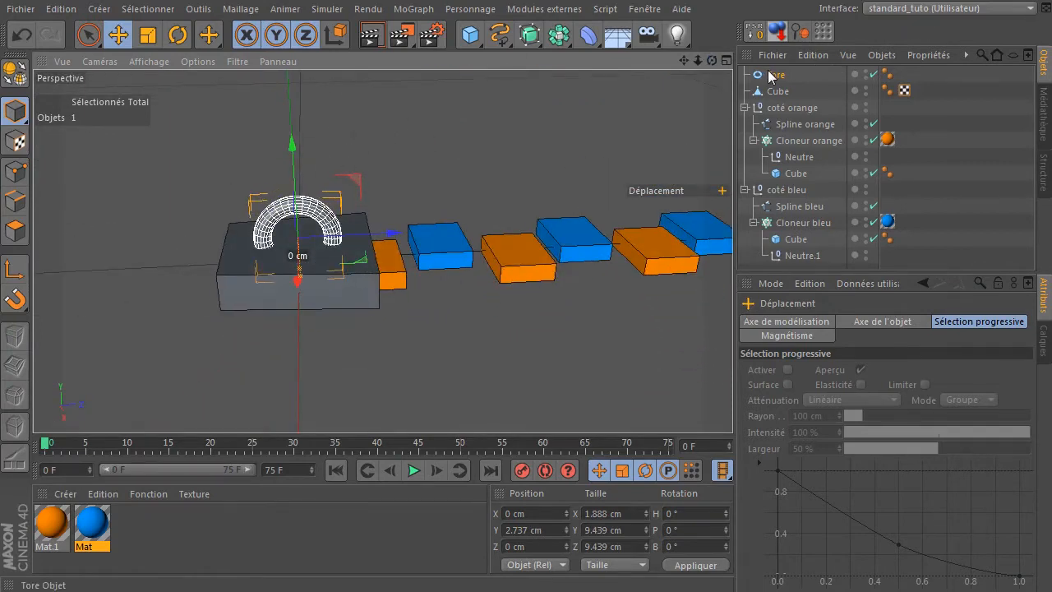
mouse_move(772, 77)
mouse_down()
mouse_move(787, 75)
mouse_move(782, 105)
mouse_move(779, 92)
mouse_up()
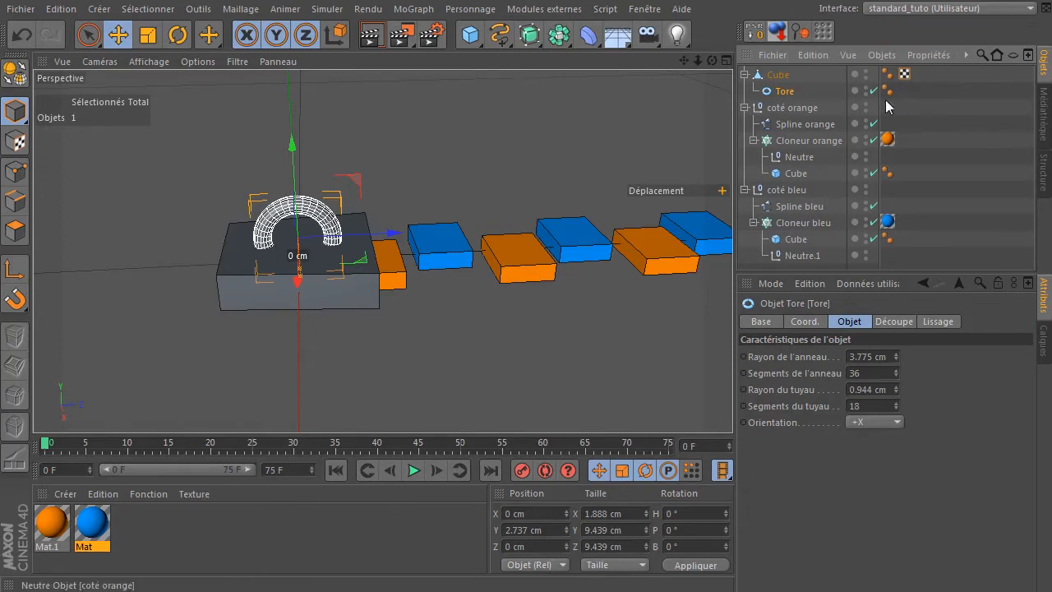
click(571, 118)
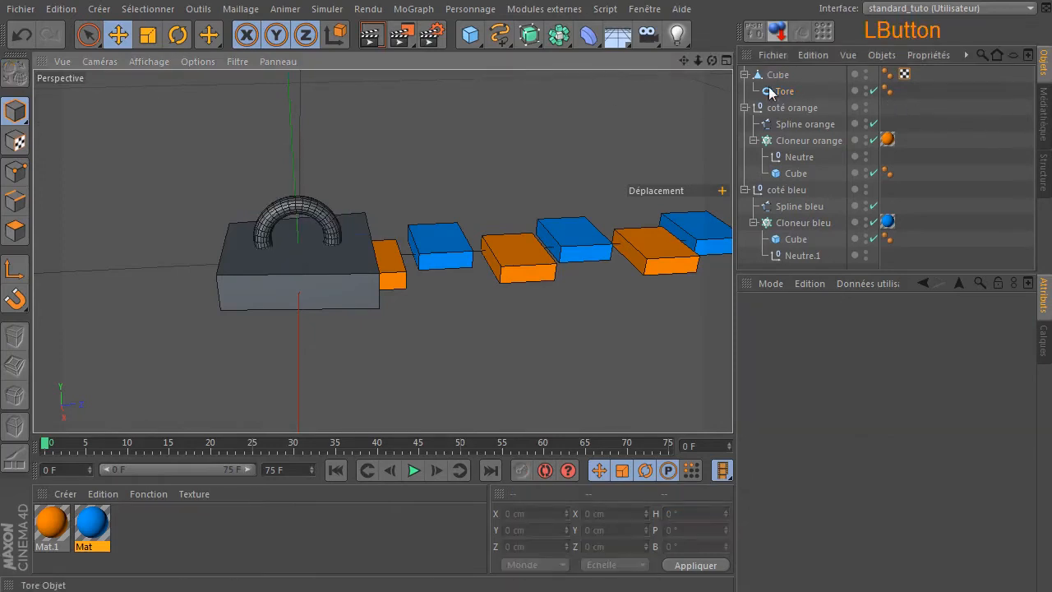
click(778, 76)
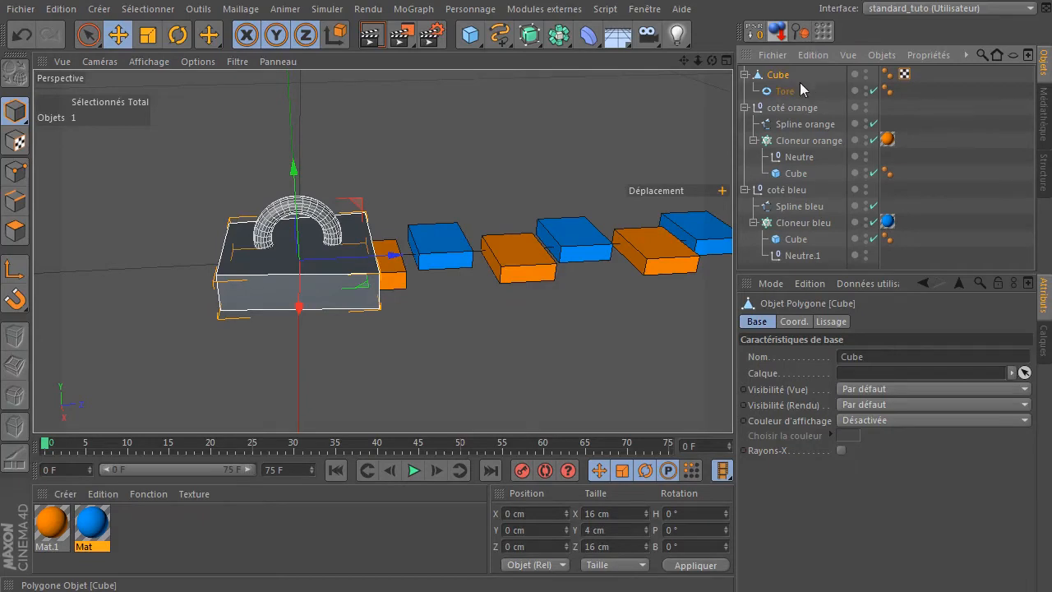
Group the tapered cube and its torus under a null object named "zip".
key(alt)
key(alt+g)
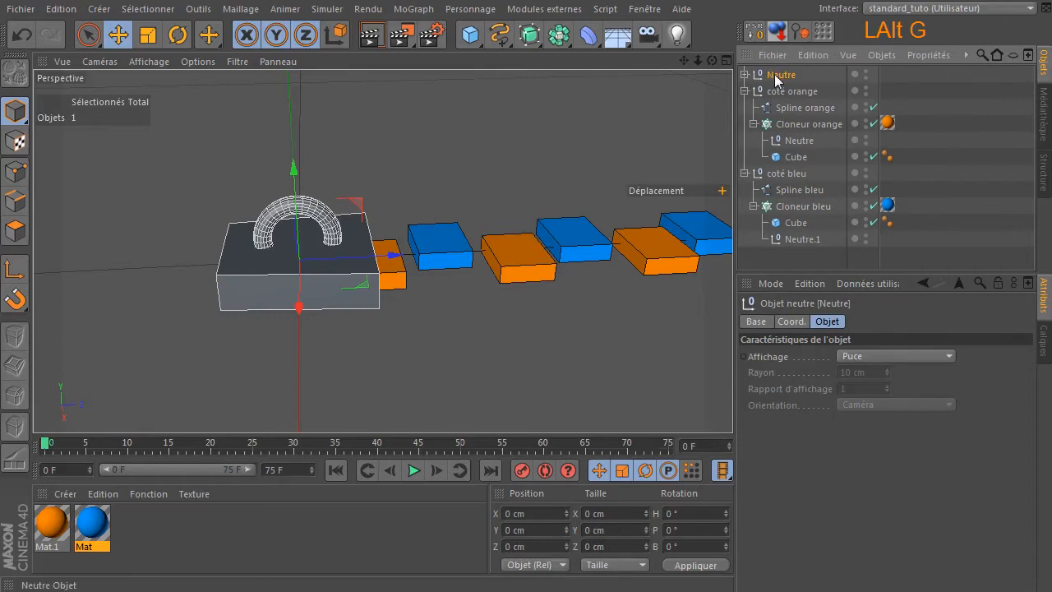
double_click(774, 74)
text(zip)
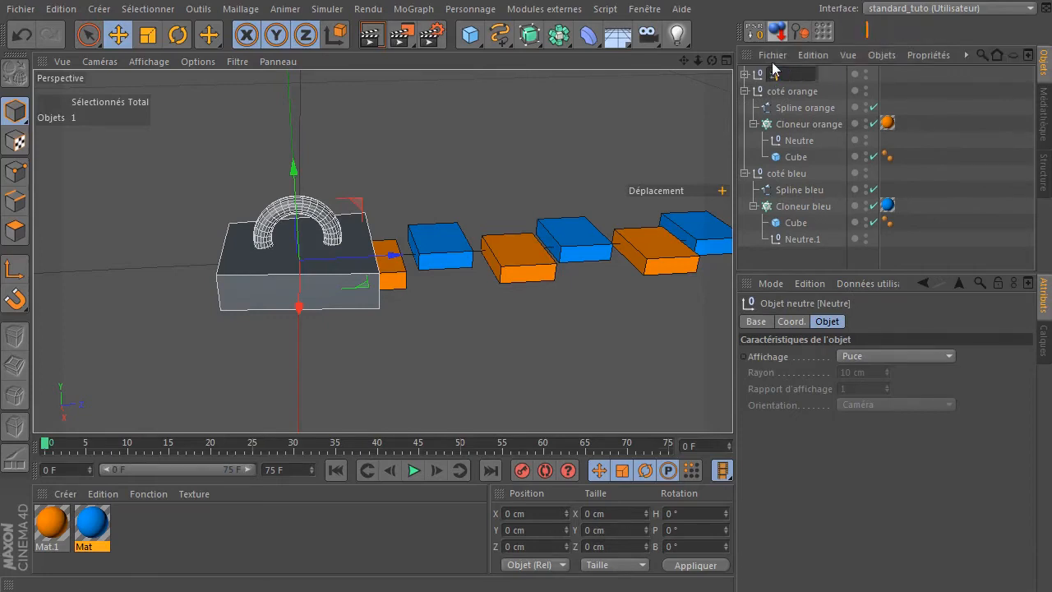
key(Return)
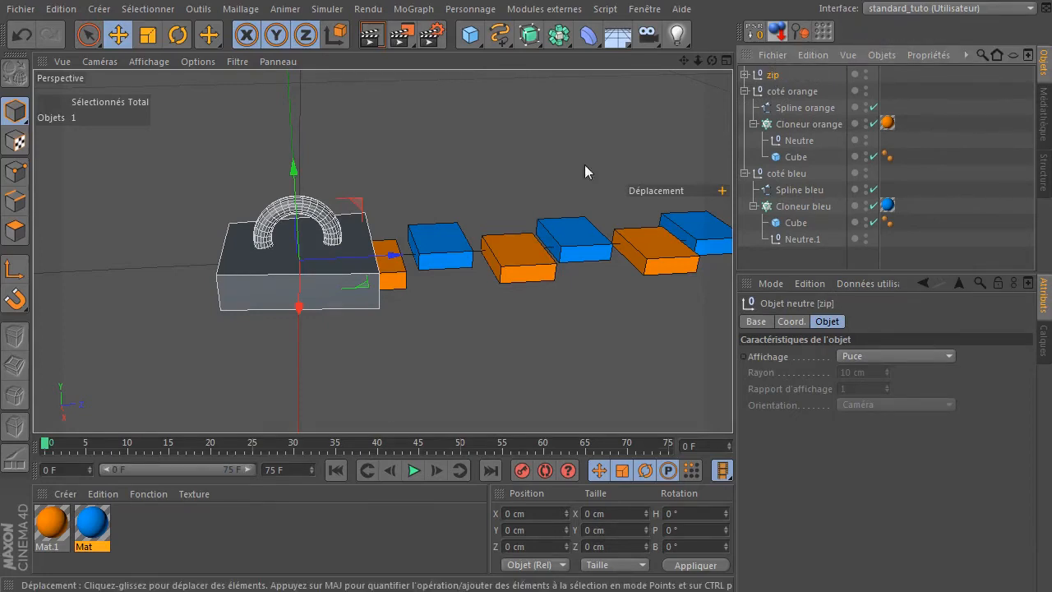
Test sliding the zip null along the Z axis and undo the move.
scroll(411, 395, down, 6)
drag(698, 59, 656, 97)
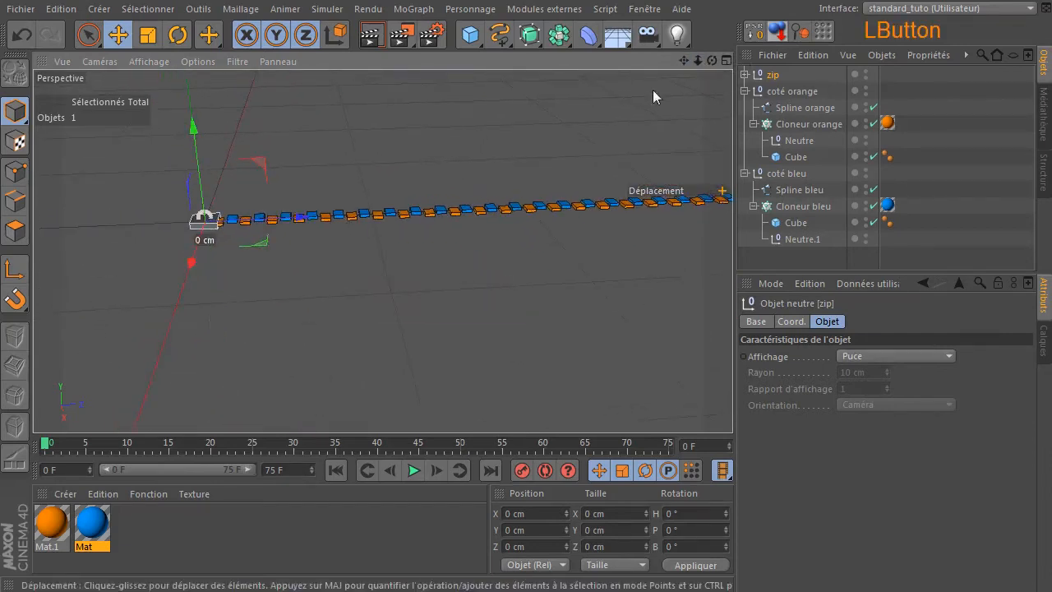
click(777, 76)
mouse_move(292, 229)
mouse_down()
mouse_move(301, 218)
mouse_move(501, 222)
mouse_move(707, 202)
mouse_move(498, 204)
mouse_move(298, 226)
mouse_move(600, 222)
mouse_move(309, 221)
mouse_up()
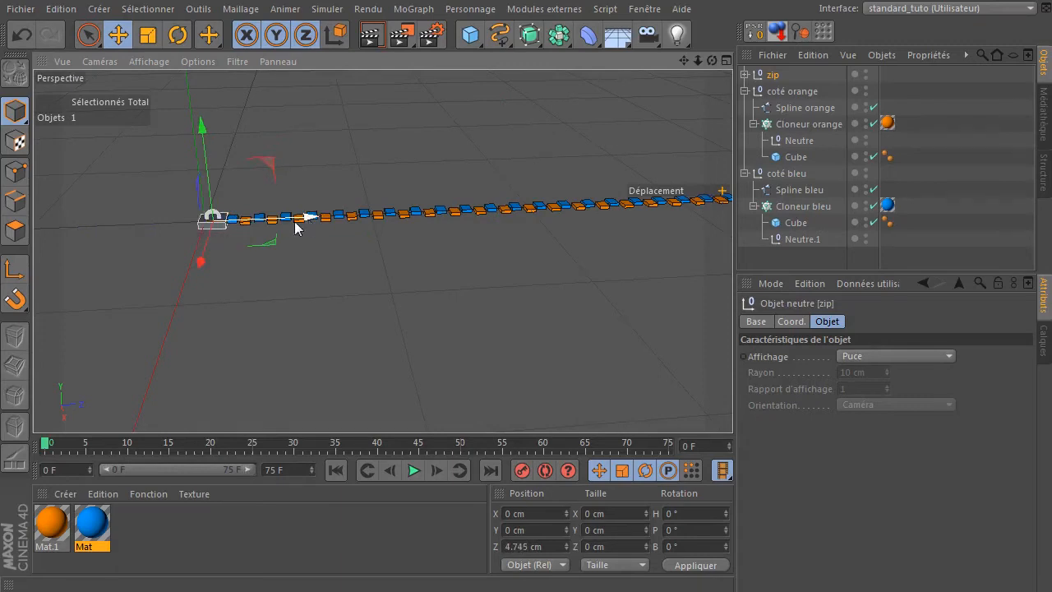
click(24, 33)
Add a Bend deformer (Incurvation) to the scene and enable preserving its length along the Y axis.
click(332, 290)
drag(713, 60, 201, 339)
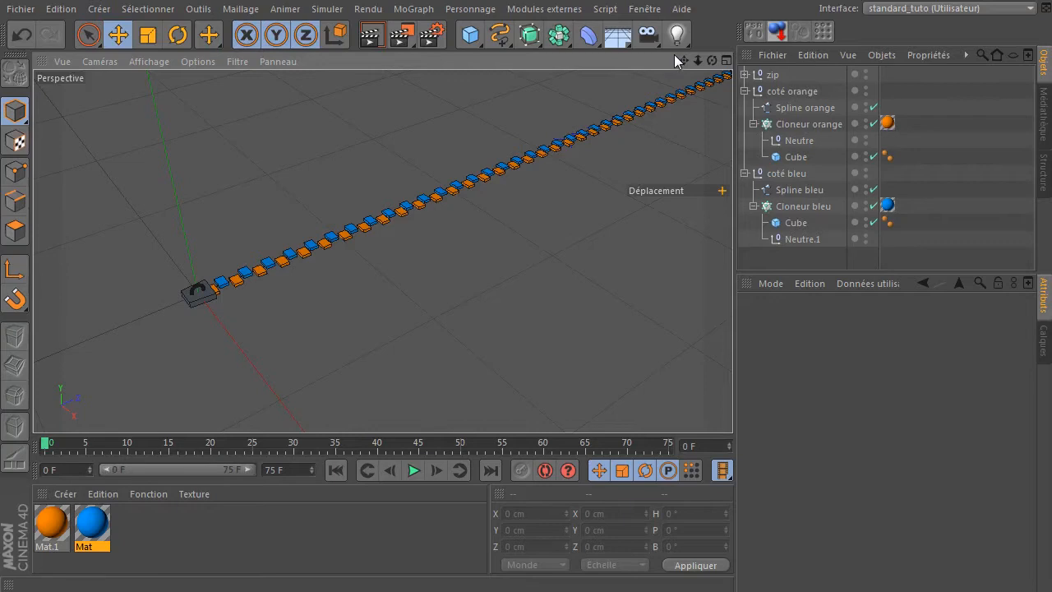
drag(679, 57, 395, 246)
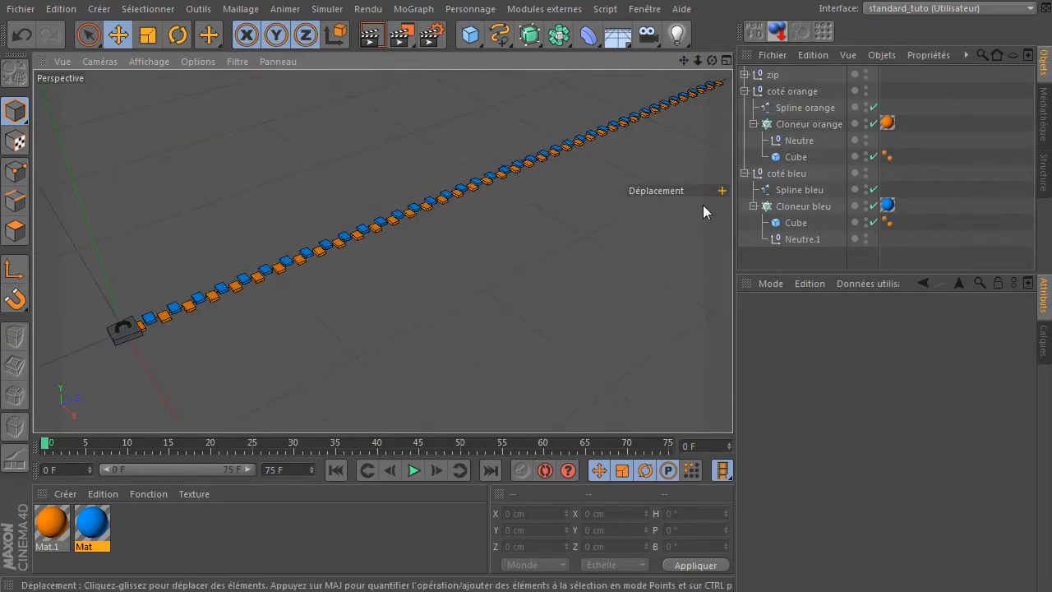
click(817, 125)
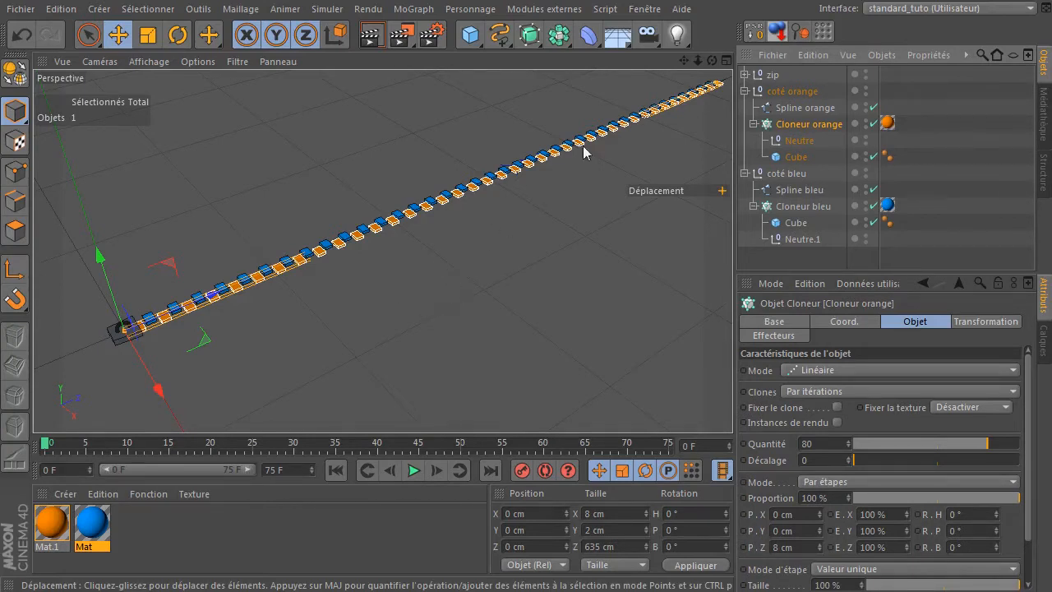
drag(684, 61, 382, 251)
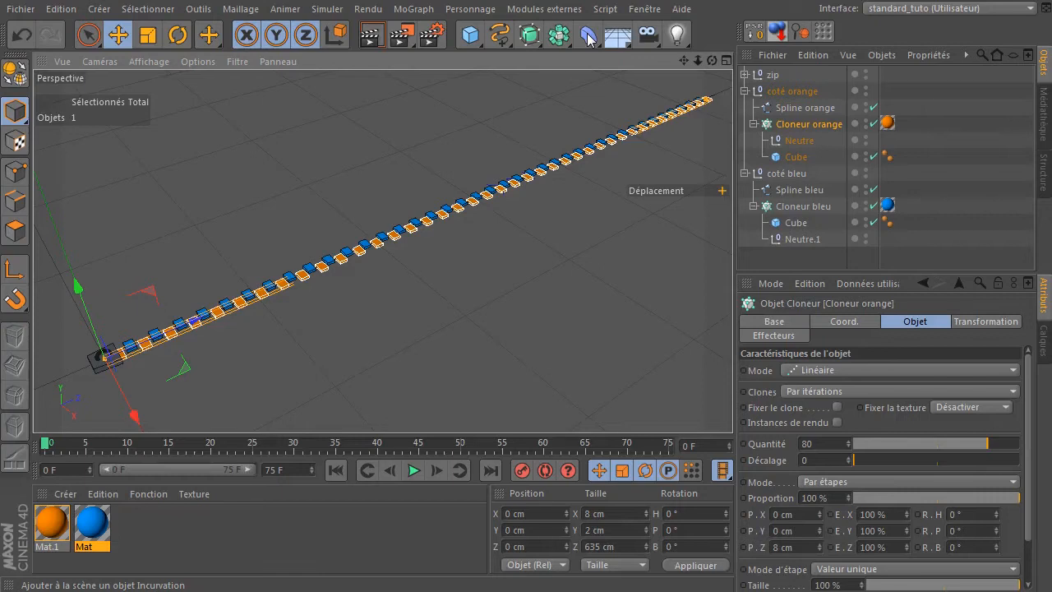
drag(589, 39, 665, 54)
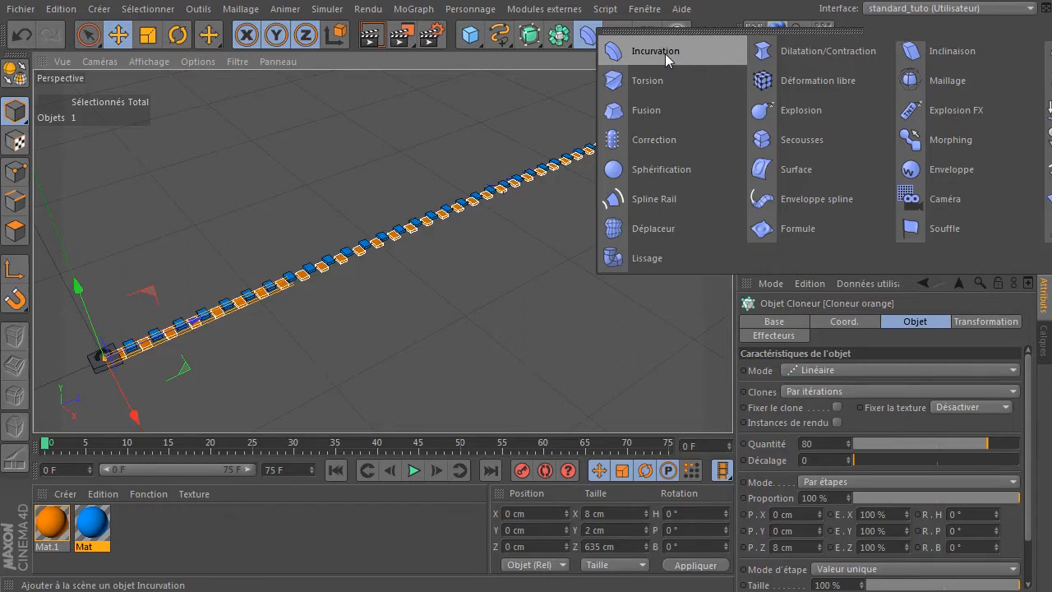
drag(683, 60, 936, 409)
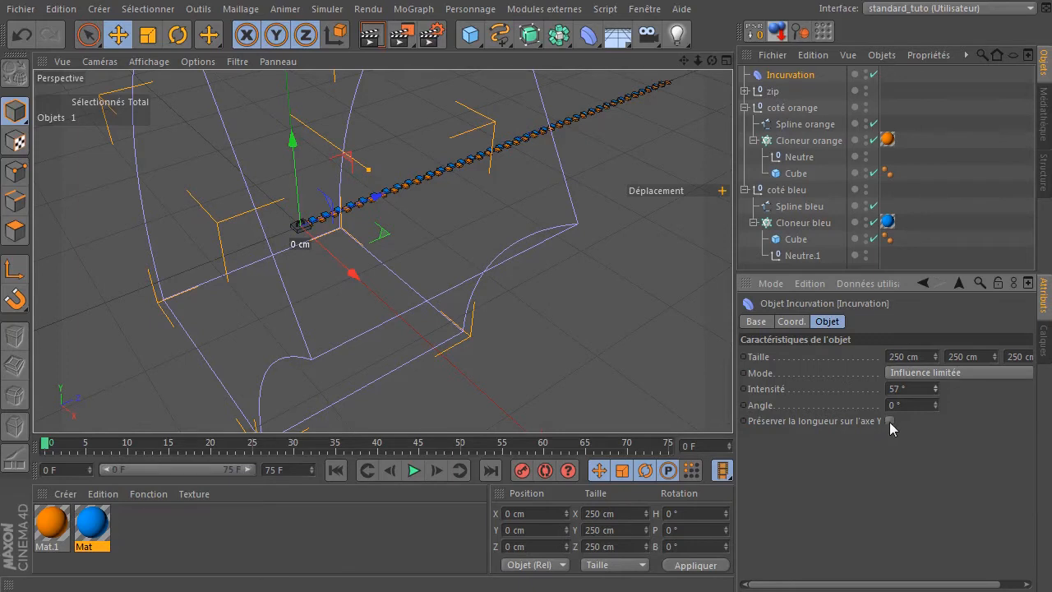
click(890, 420)
Rotate the Bend deformer to a pitch of -90° so it lies along the row of blocks.
drag(712, 60, 739, 15)
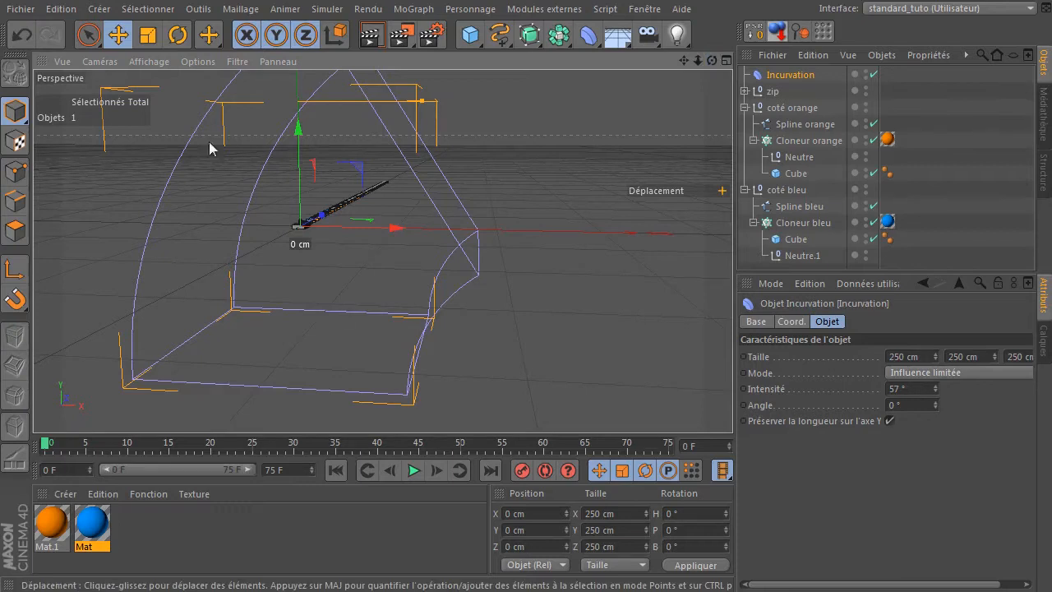
click(178, 36)
drag(712, 60, 538, 84)
drag(249, 192, 359, 139)
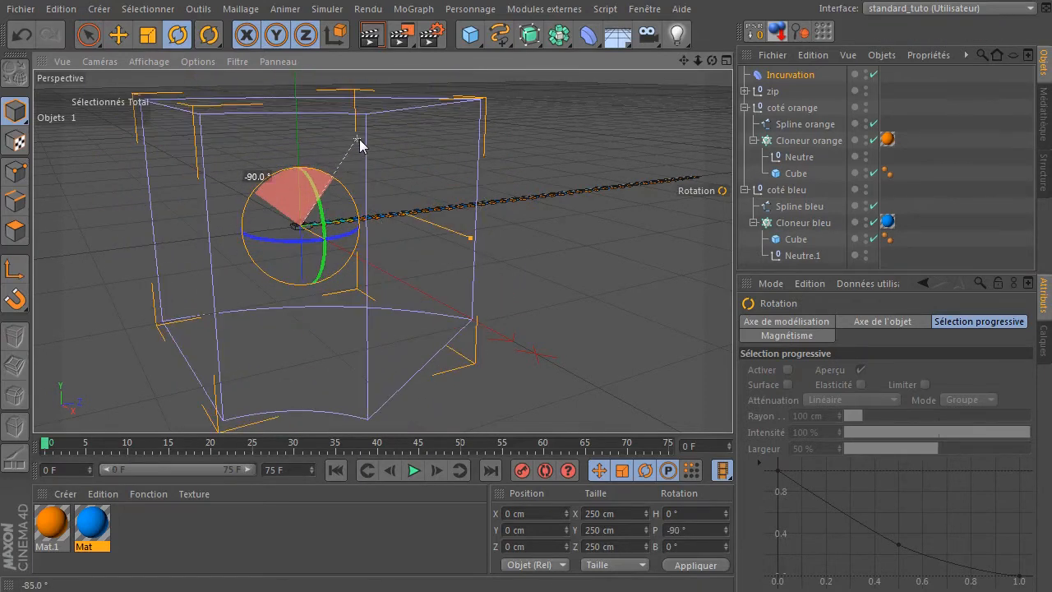
drag(712, 60, 175, 271)
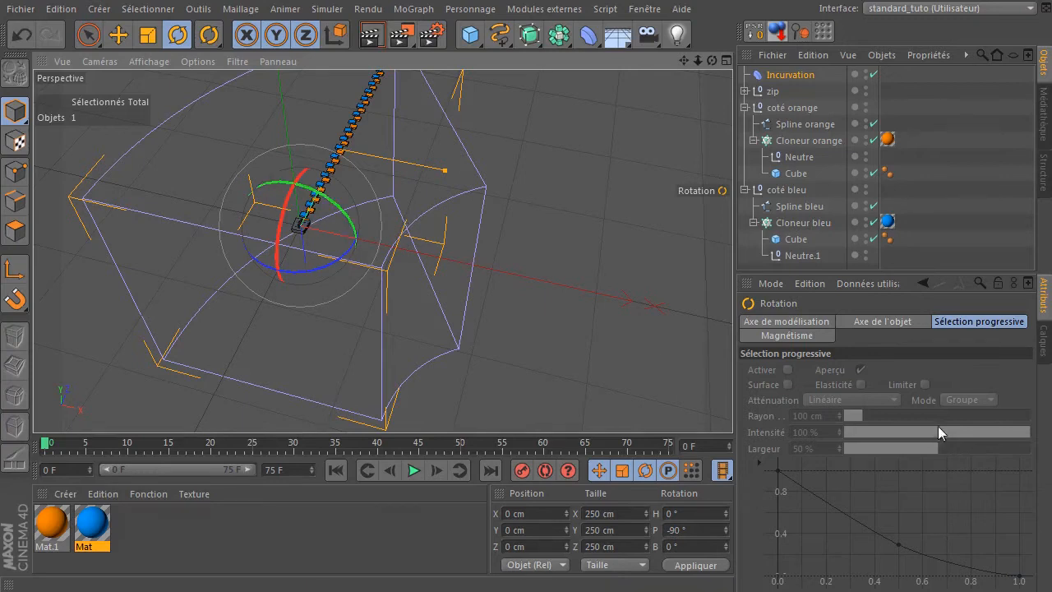
Reduce the Bend deformer's X size to 10 cm.
click(792, 76)
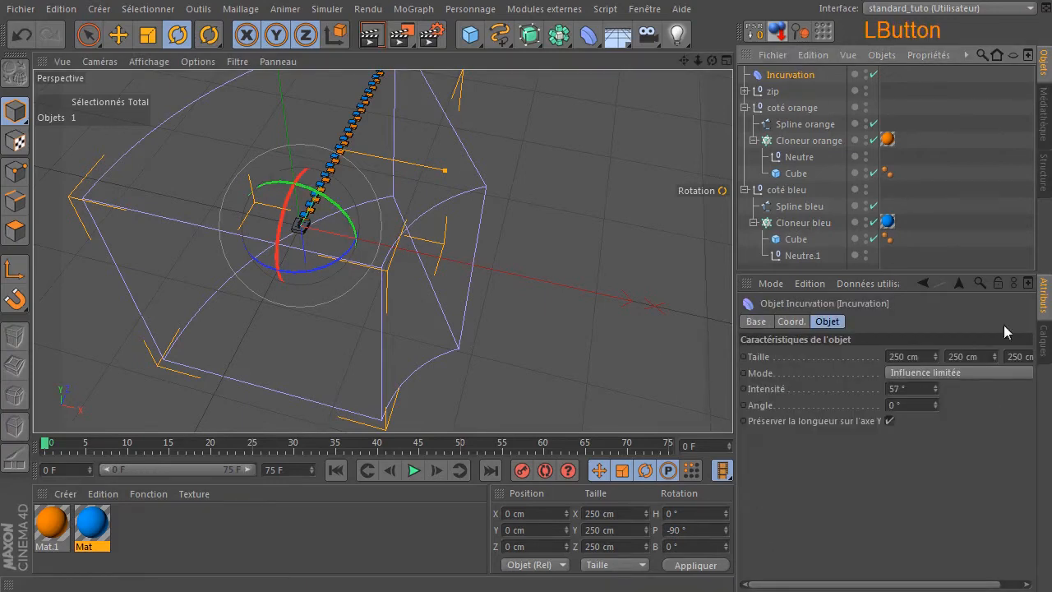
drag(935, 358, 841, 359)
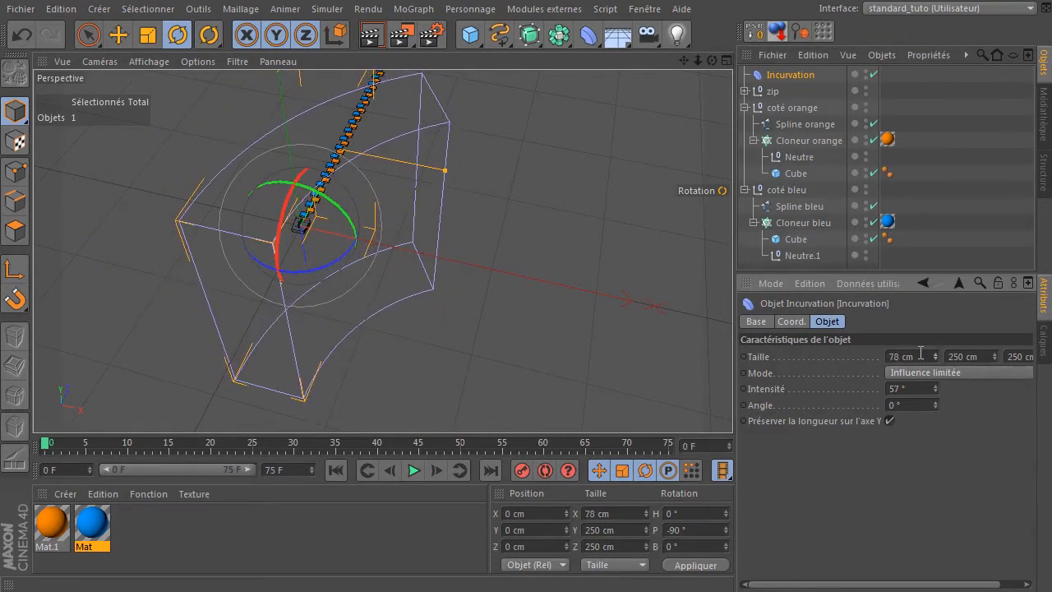
click(923, 352)
text(10)
key(Return)
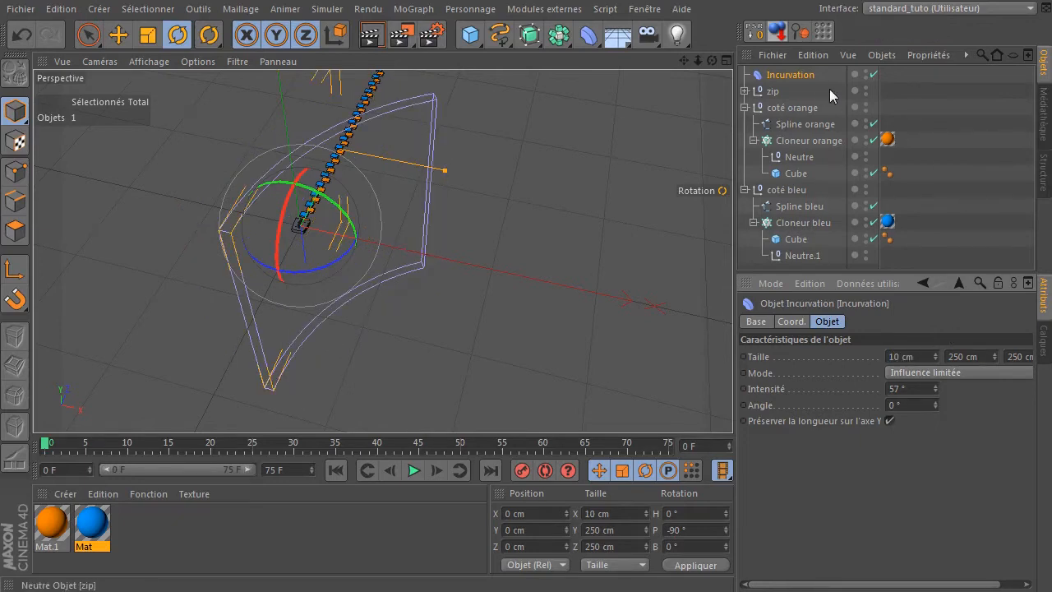
Check the dimensions of the cube inside the zip group and set the Bend deformer's X size to 16 cm.
click(771, 91)
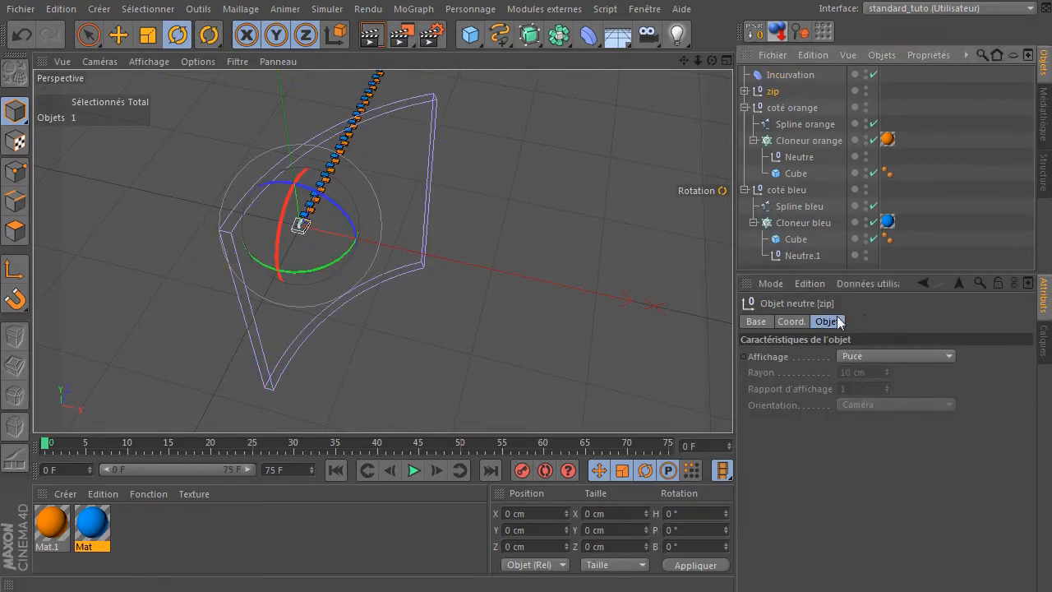
click(745, 91)
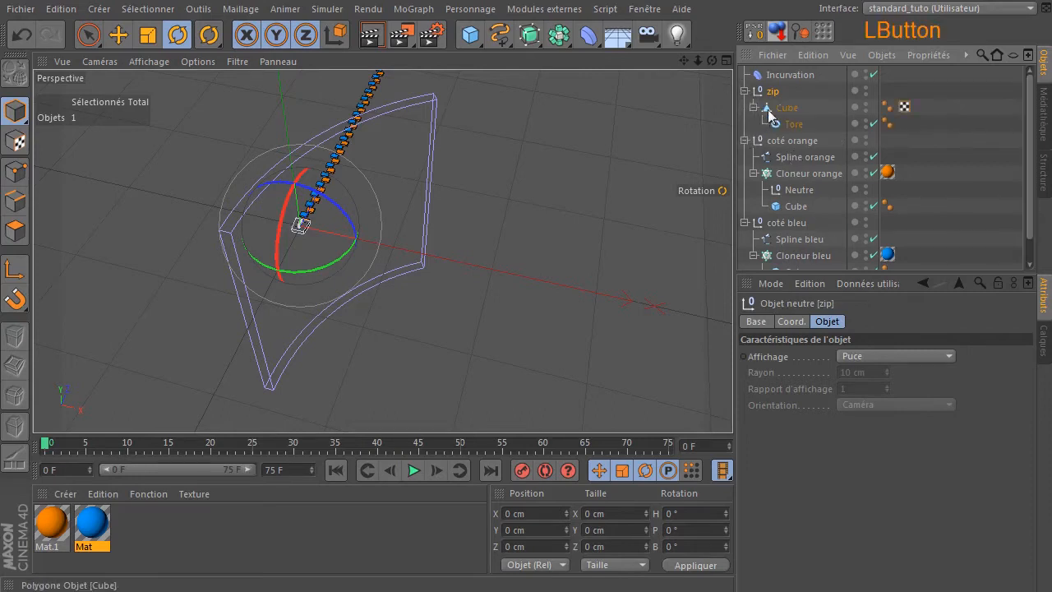
click(769, 110)
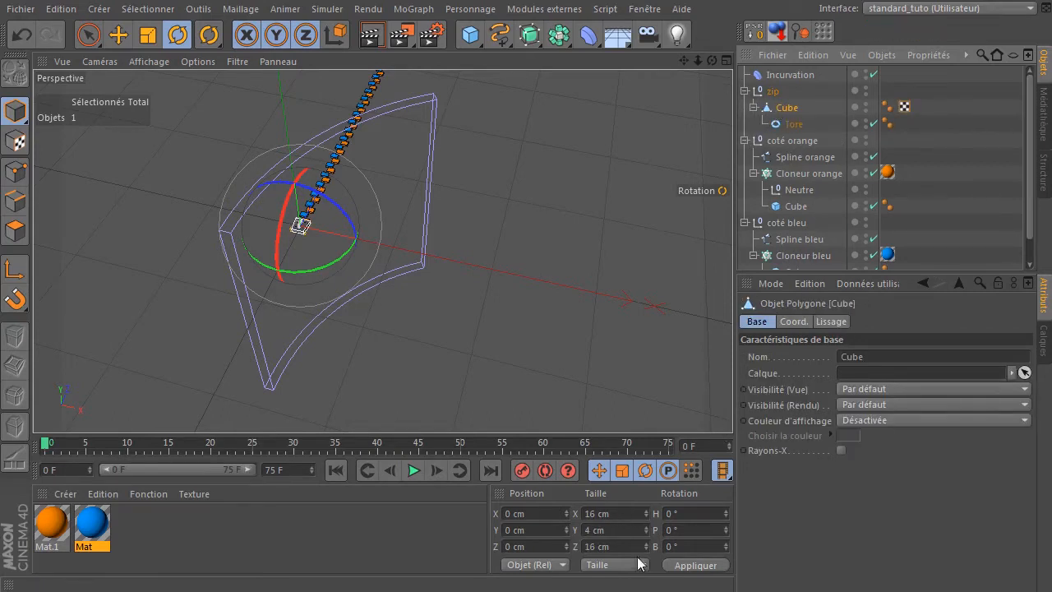
click(802, 76)
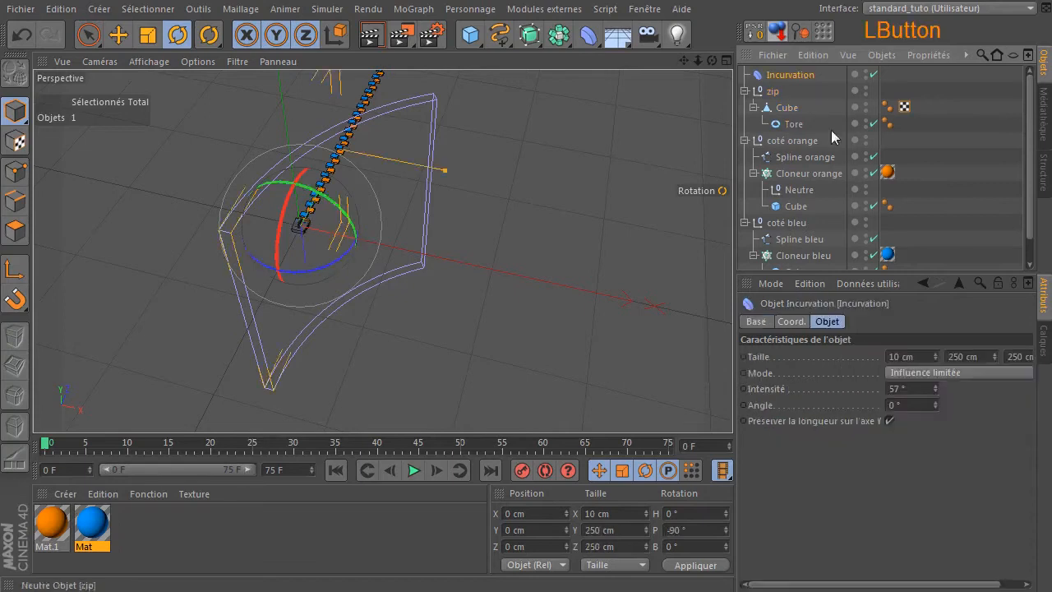
click(927, 354)
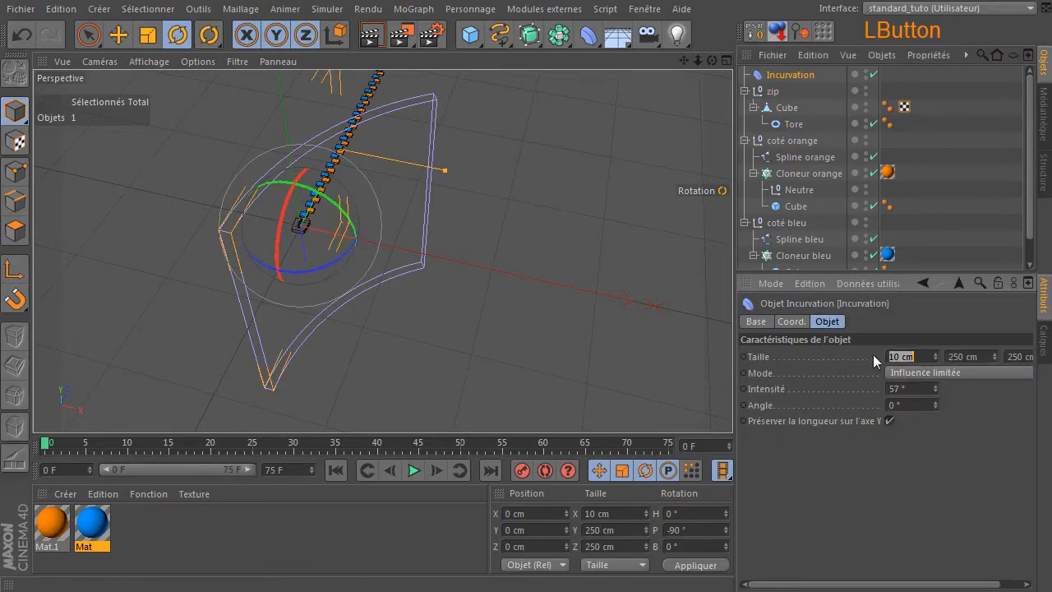
text(16)
key(Return)
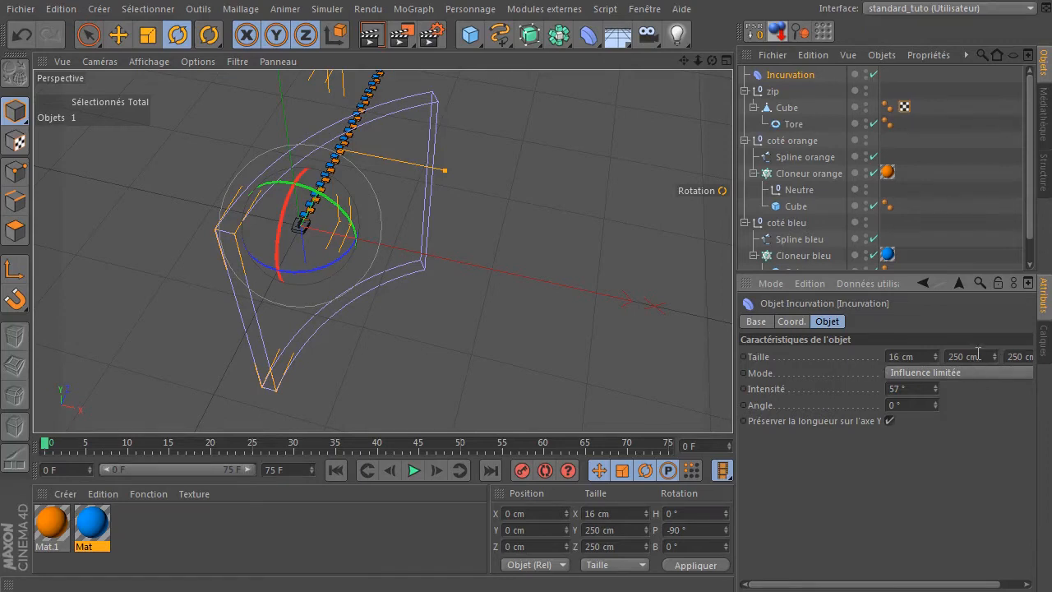
Set the Bend deformer's Y size to 100 cm and its Z size to 4 cm.
drag(996, 353, 974, 354)
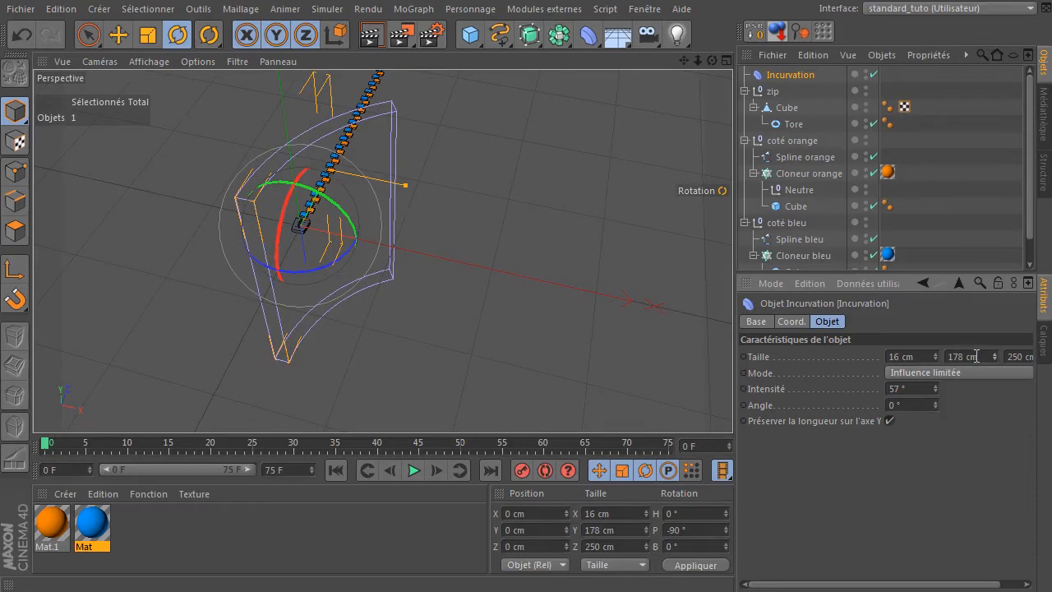
click(978, 356)
text(100)
key(Return)
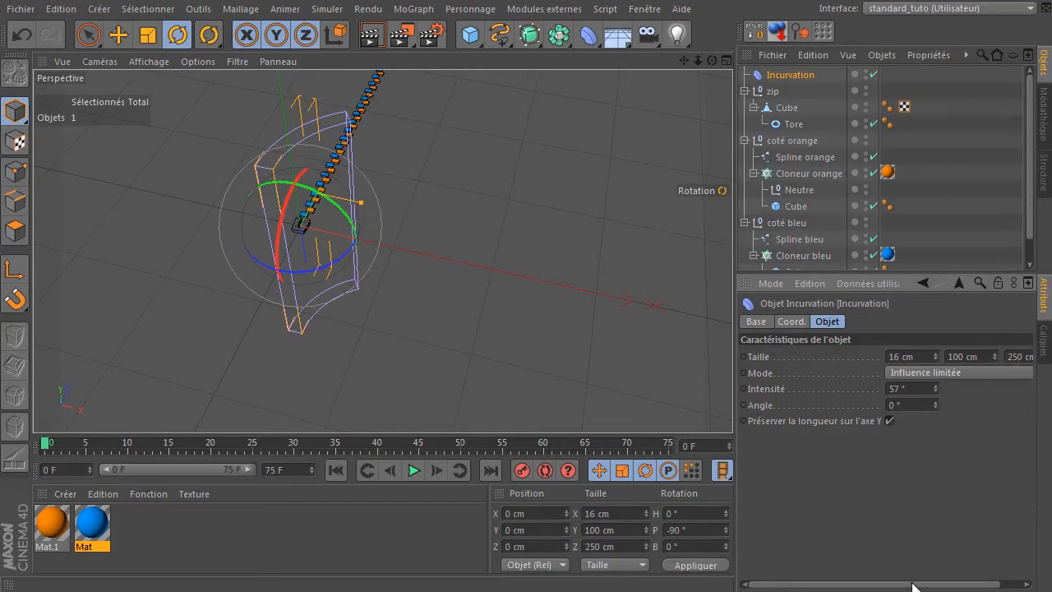
drag(919, 584, 945, 584)
click(1012, 357)
text(4)
key(Return)
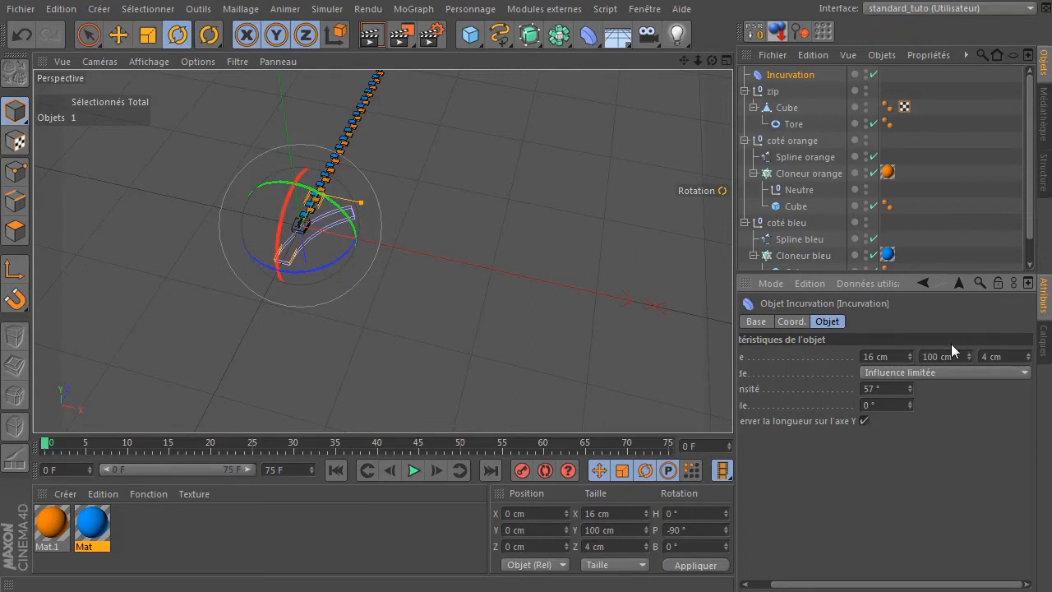
Increase the Bend deformer's Z size to 6 cm so it encloses the slider's thickness.
scroll(357, 229, up, 8)
drag(713, 60, 649, 71)
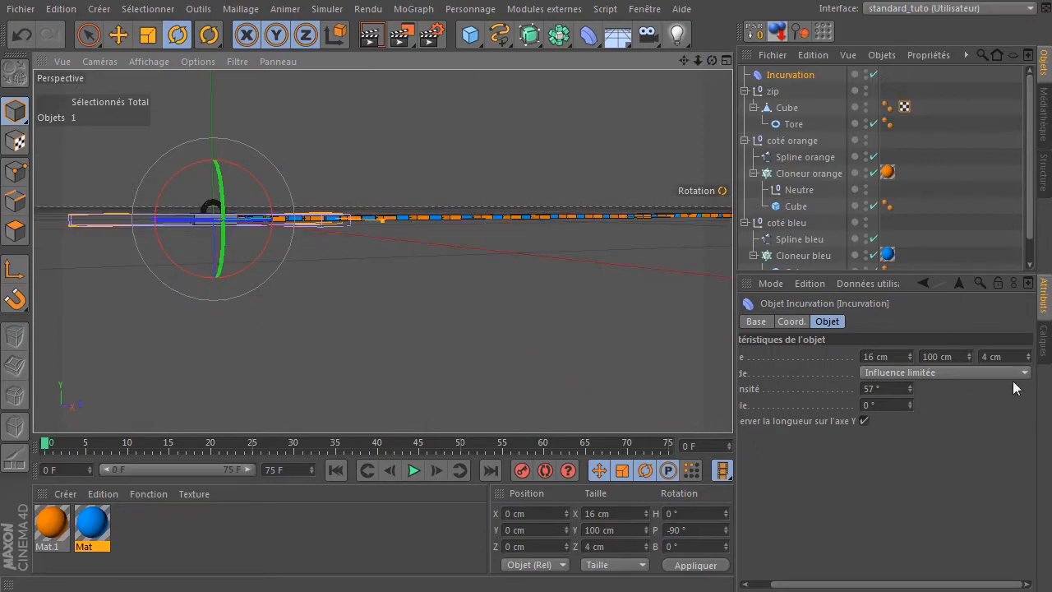
click(1003, 355)
text(6)
key(Return)
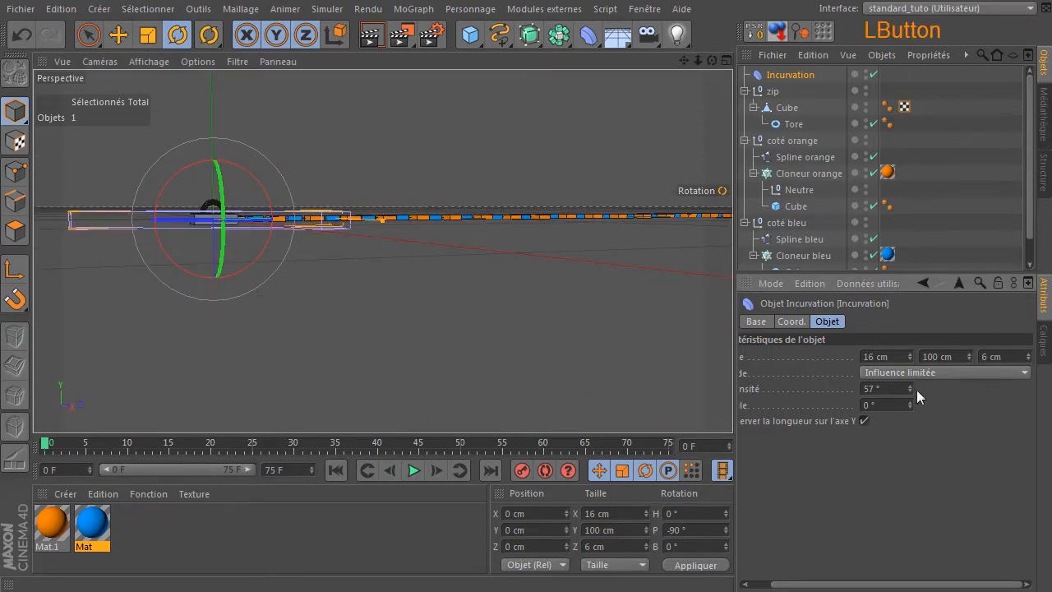
Try an X size of 6 cm for the Bend deformer and settle on 8 cm.
click(887, 358)
text(6)
click(919, 467)
mouse_move(711, 60)
mouse_down()
mouse_move(744, 125)
mouse_move(716, 55)
mouse_move(801, 29)
mouse_move(670, 40)
mouse_move(711, 60)
mouse_up()
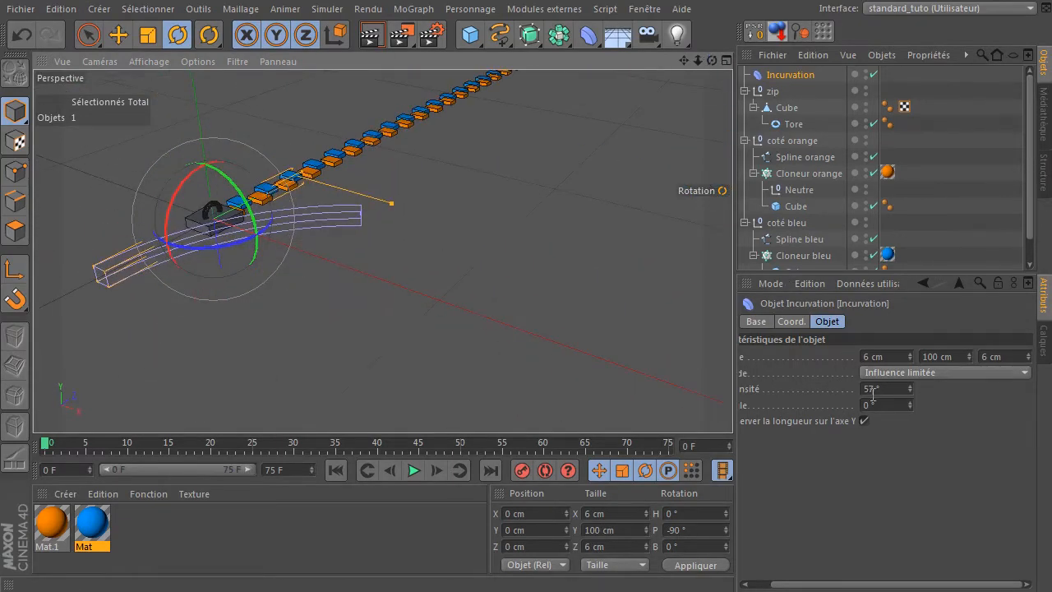
click(887, 355)
text(8)
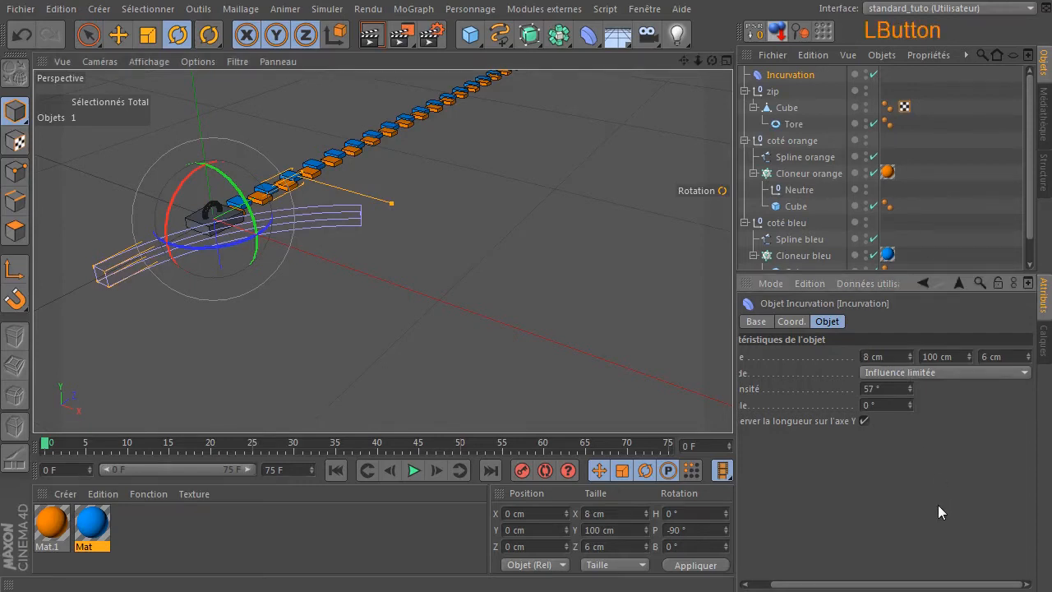
drag(712, 60, 489, 165)
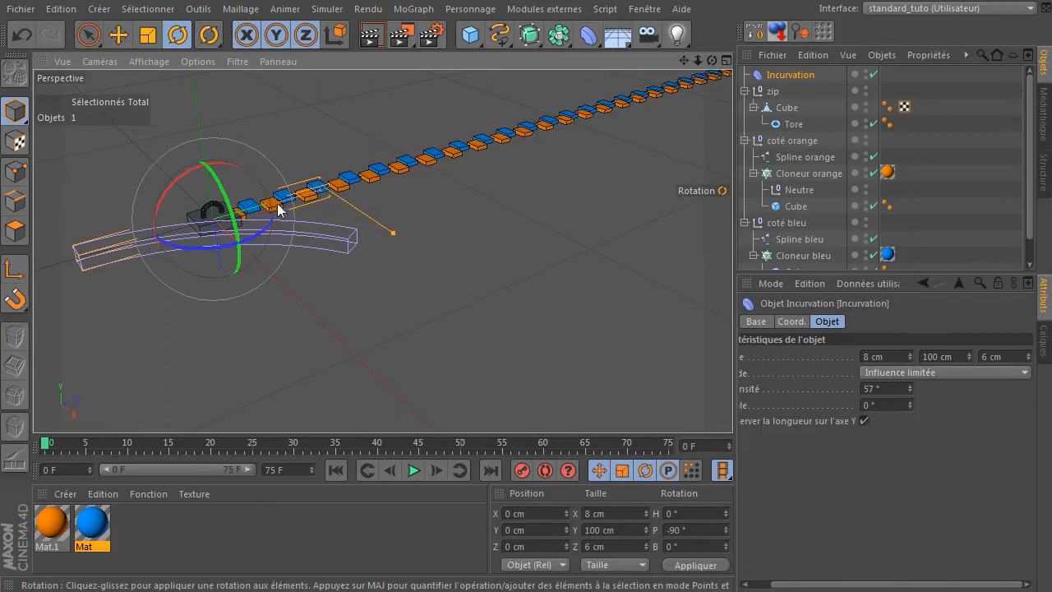
Nest the Bend deformer in the coté orange group, below Cloneur orange, and collapse the blue cloner's hierarchy.
click(89, 35)
click(230, 281)
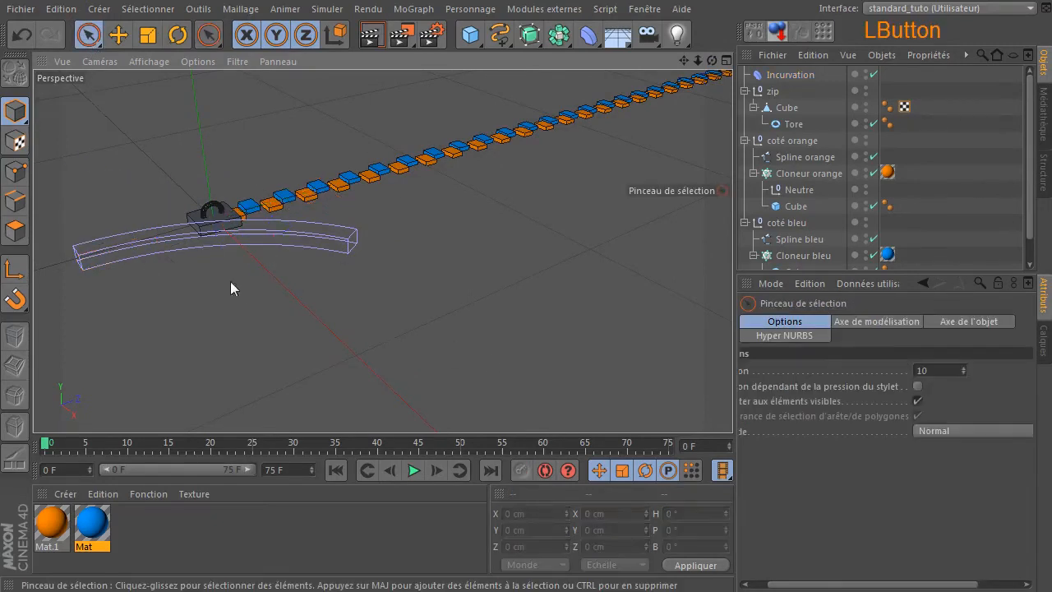
drag(683, 61, 756, 103)
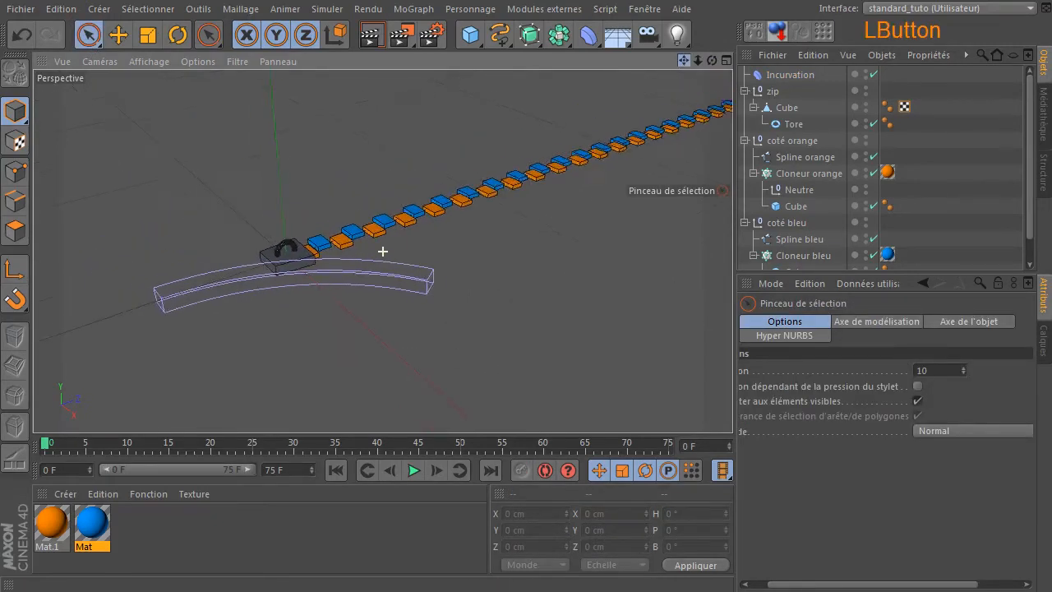
click(789, 75)
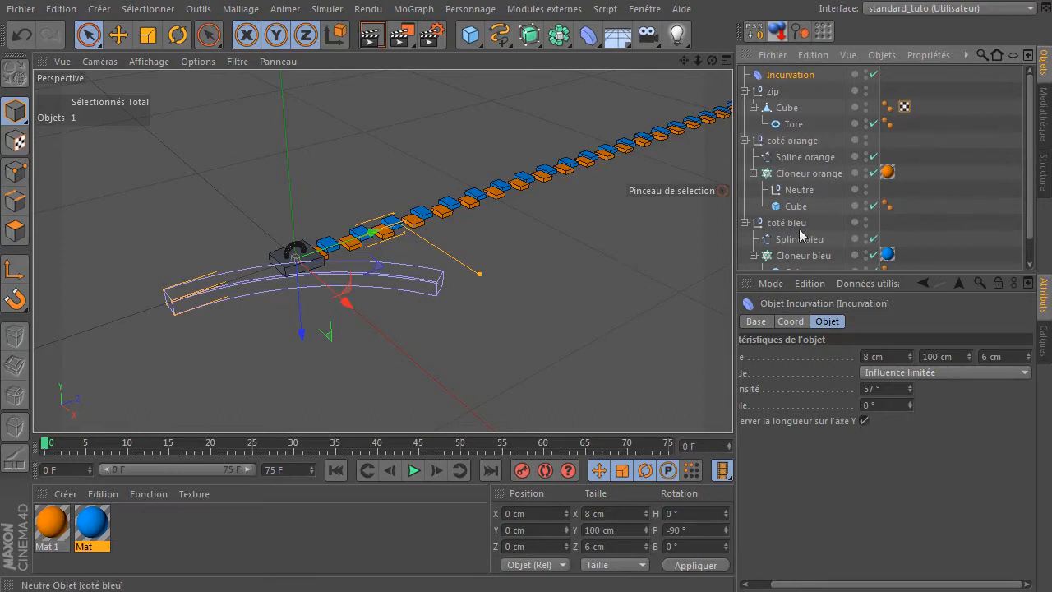
click(790, 77)
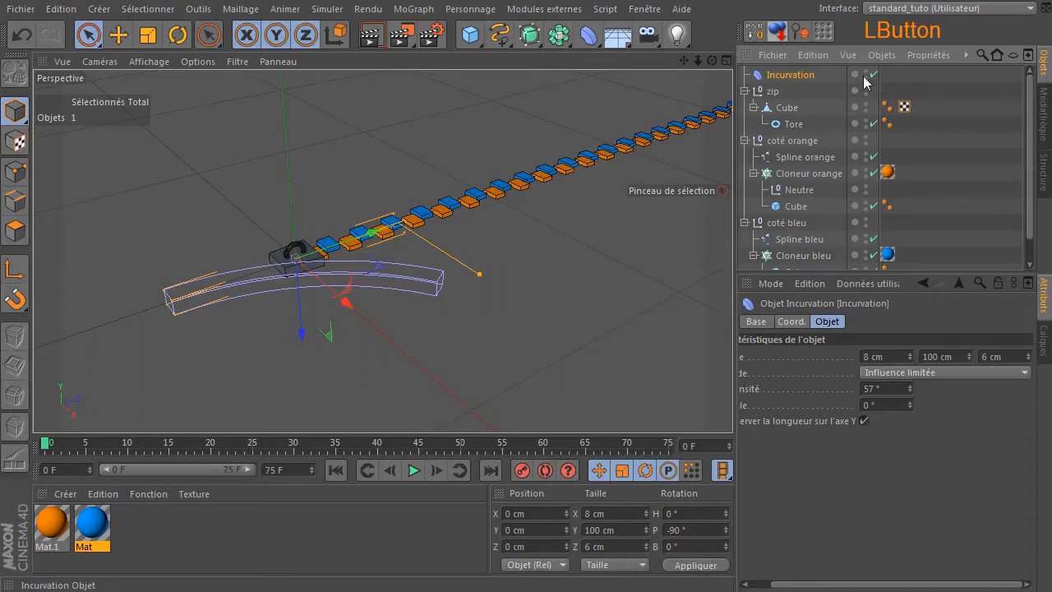
drag(793, 76, 806, 153)
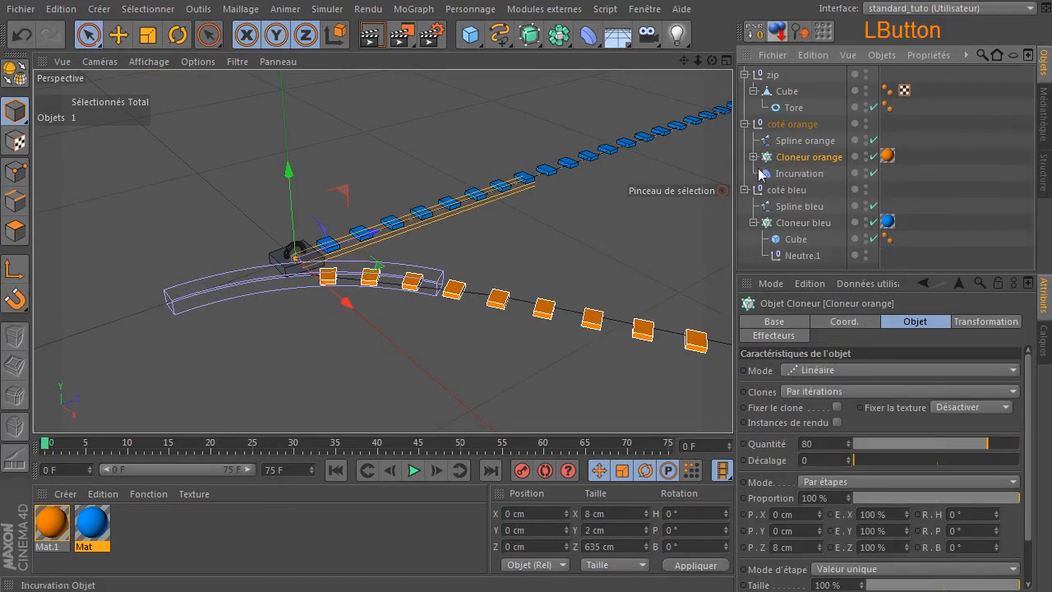
click(754, 223)
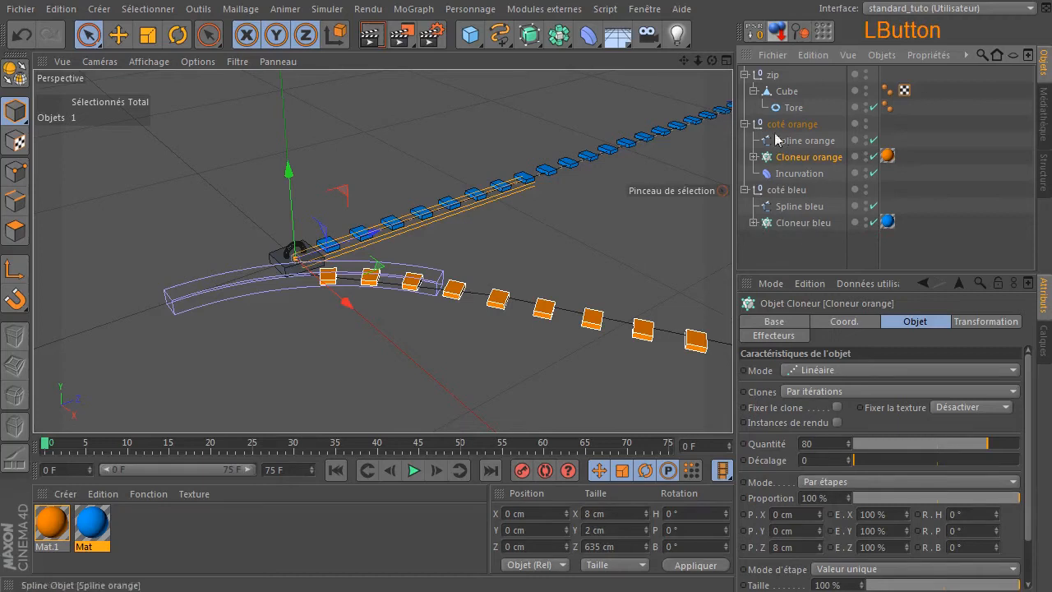
Move the orange side's Bend deformer along Z to about 51 cm so the curve starts beside the slider.
drag(712, 60, 789, 119)
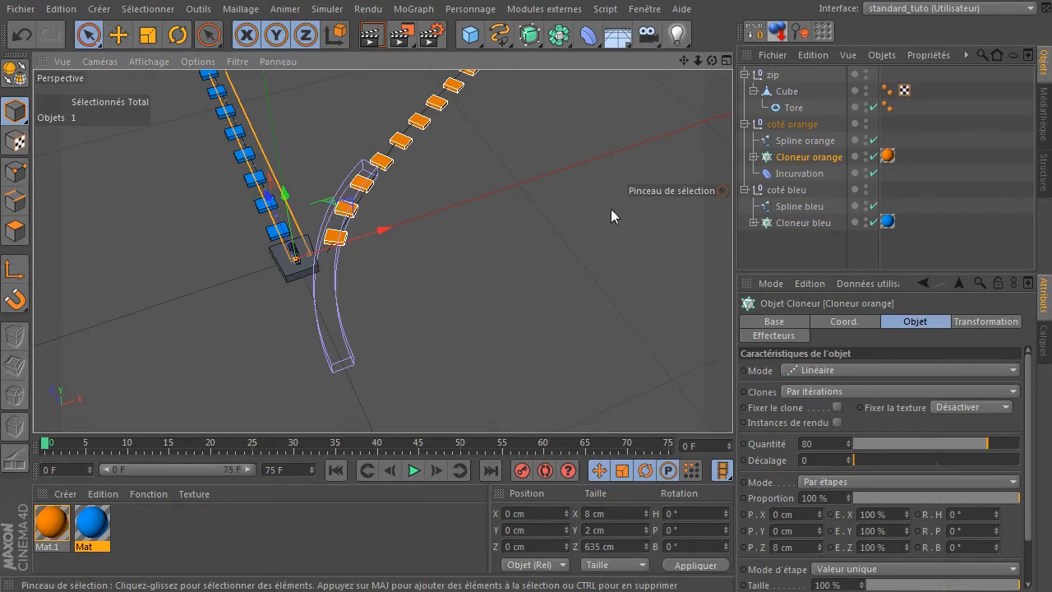
drag(712, 61, 789, 123)
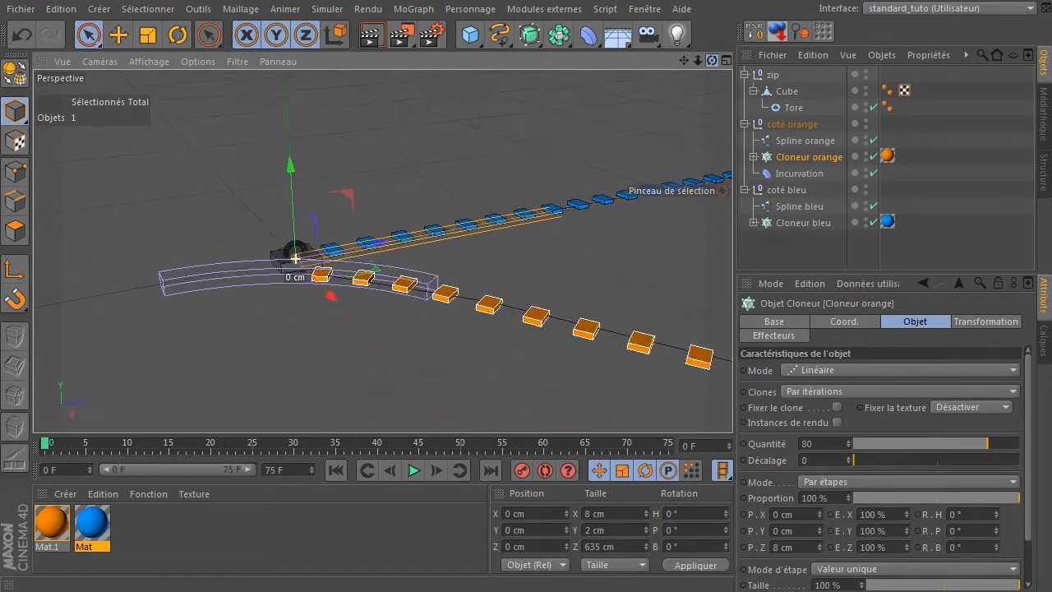
alt+drag(565, 155, 566, 166)
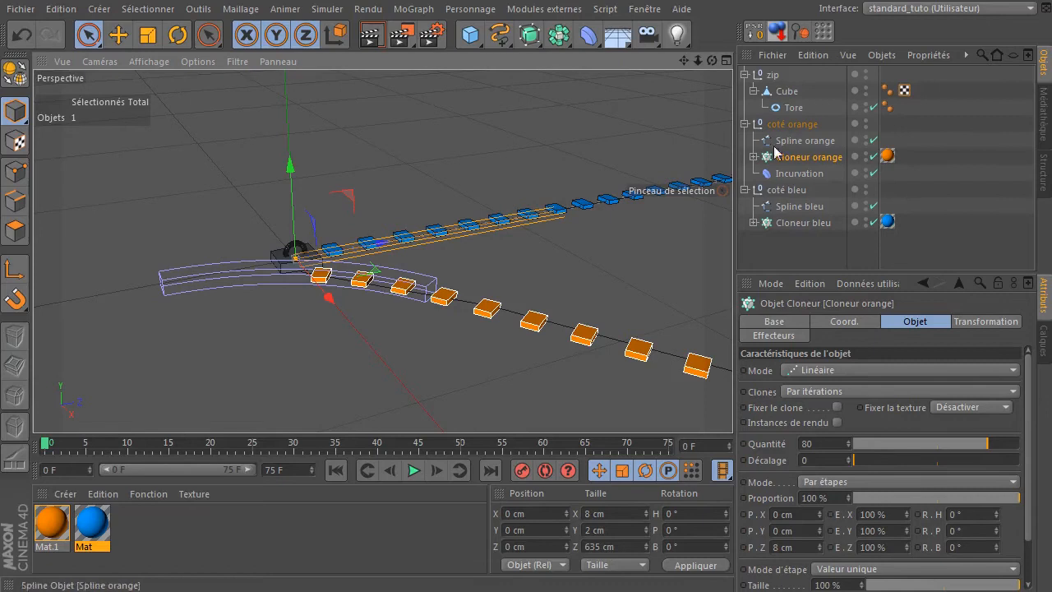
click(782, 173)
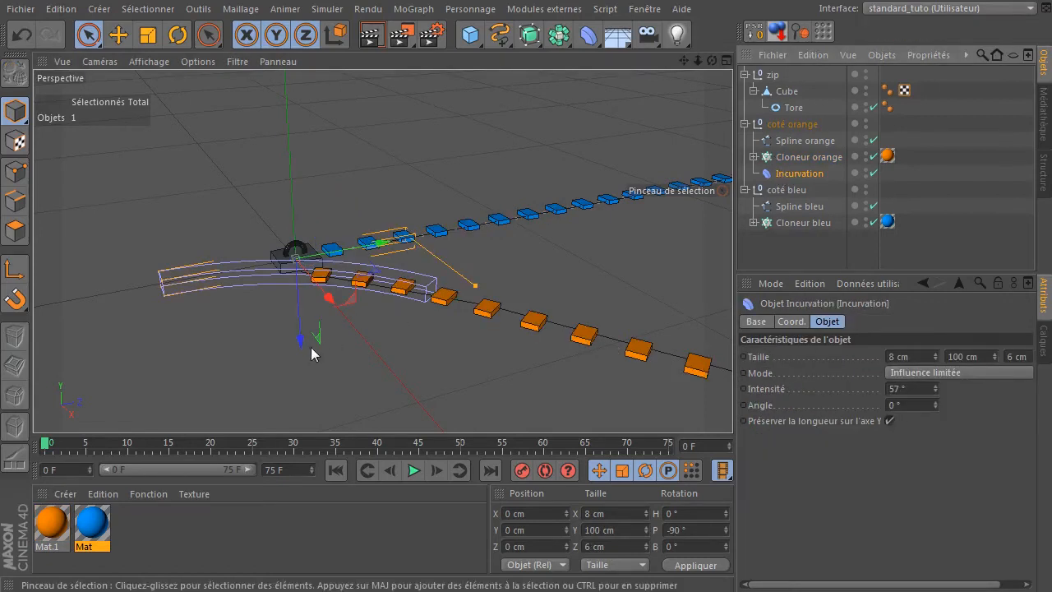
drag(368, 246, 612, 199)
drag(683, 61, 614, 118)
drag(493, 261, 353, 301)
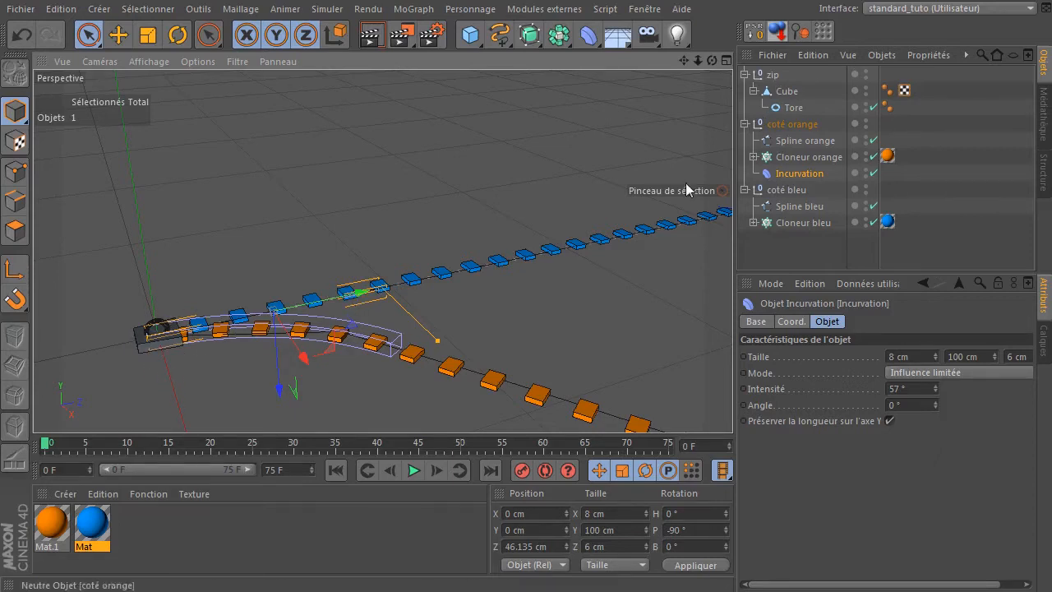
drag(346, 299, 365, 291)
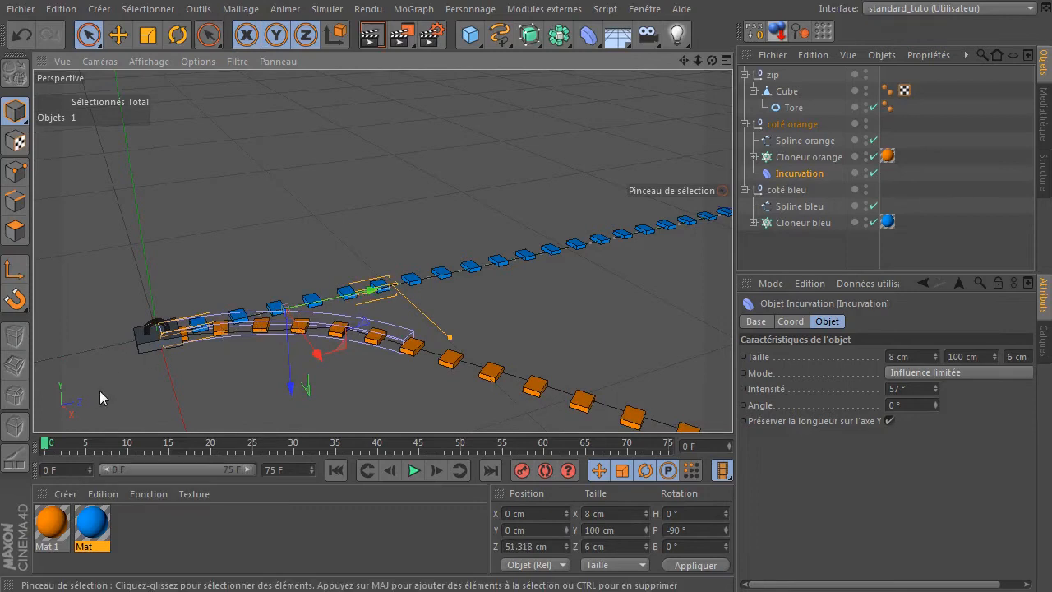
Try the Bend deformer inside the zip group, slide zip about 22 cm along Z, and return the deformer to coté orange.
drag(795, 175, 790, 86)
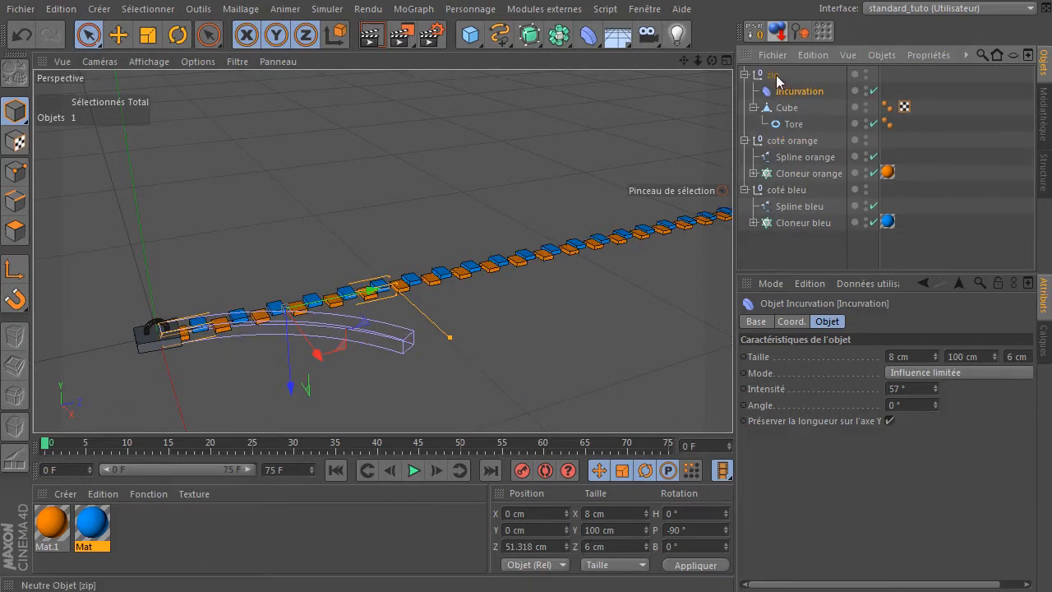
click(772, 75)
drag(189, 325, 288, 296)
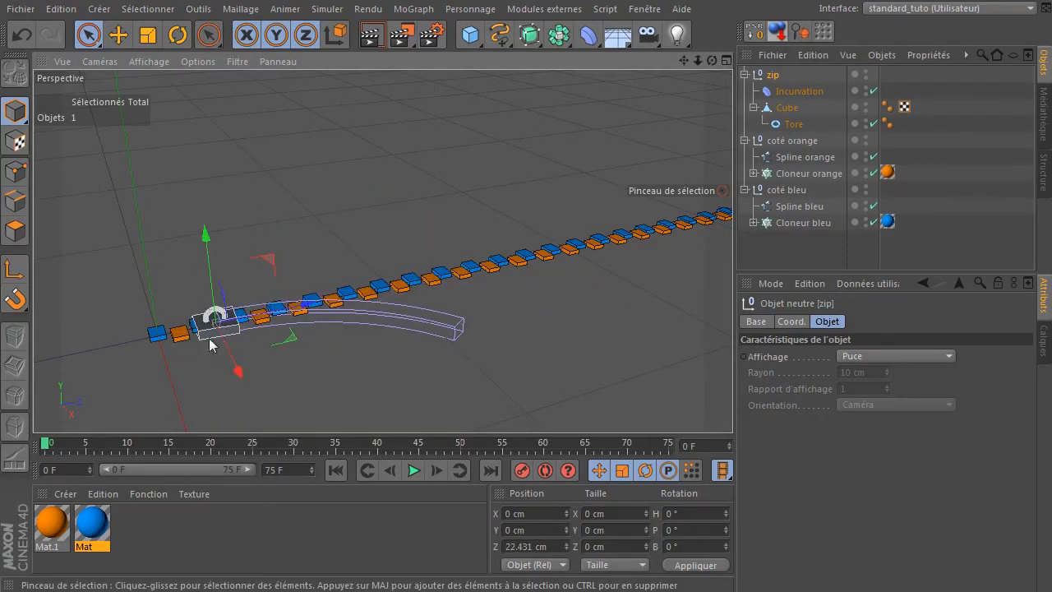
click(23, 35)
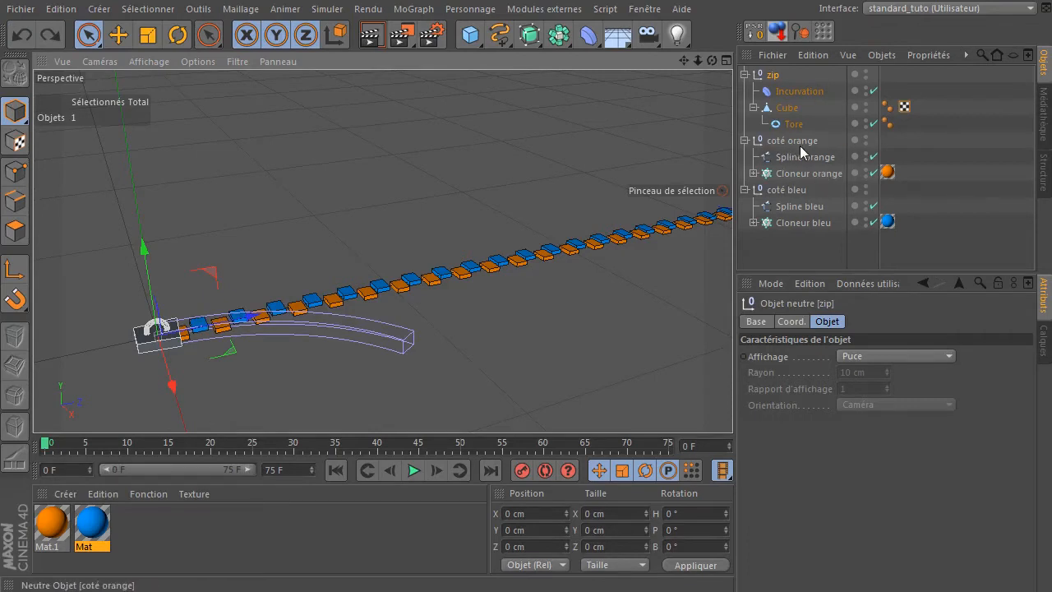
drag(795, 91, 779, 181)
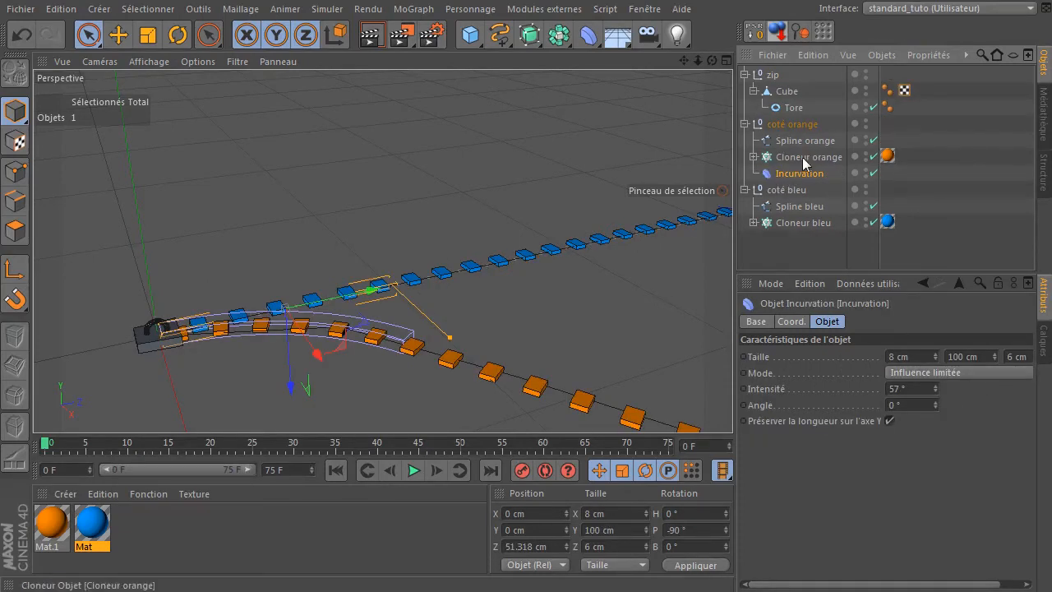
Add a Contrainte tag to the Bend deformer in the coté orange group.
click(772, 76)
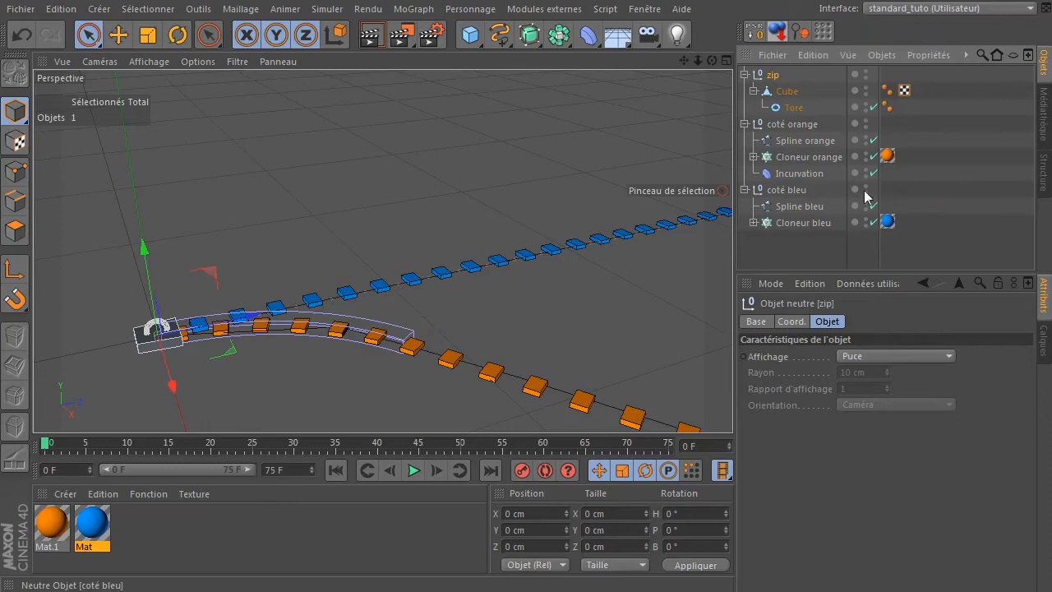
click(796, 125)
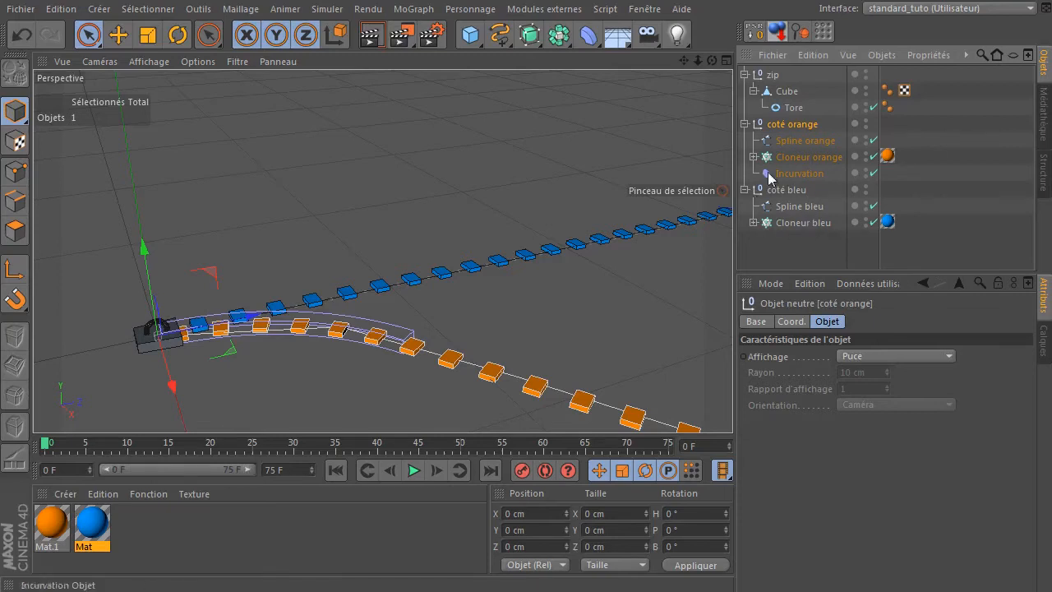
click(803, 181)
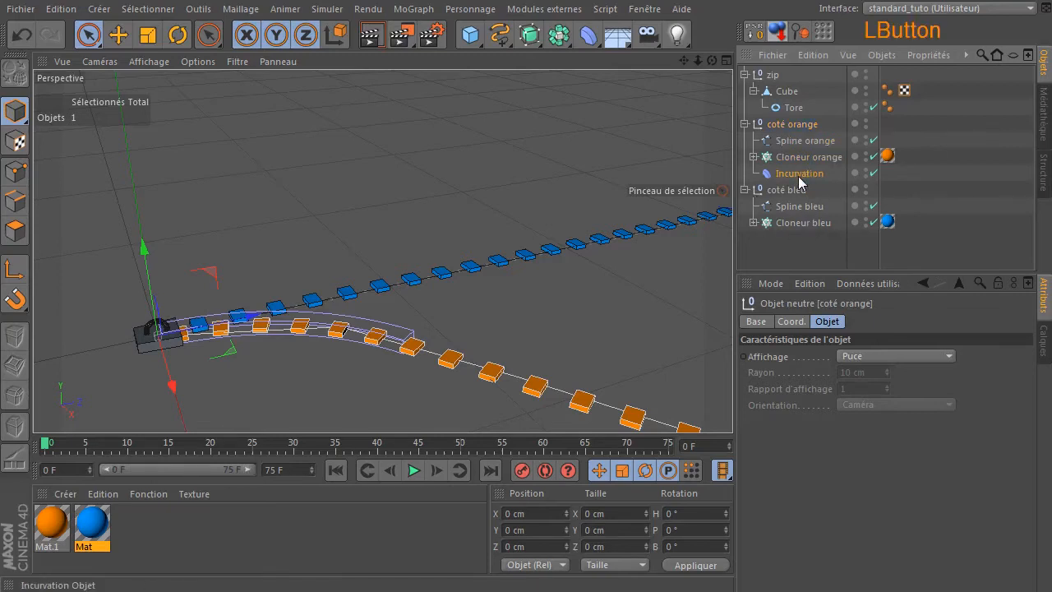
right_click(782, 178)
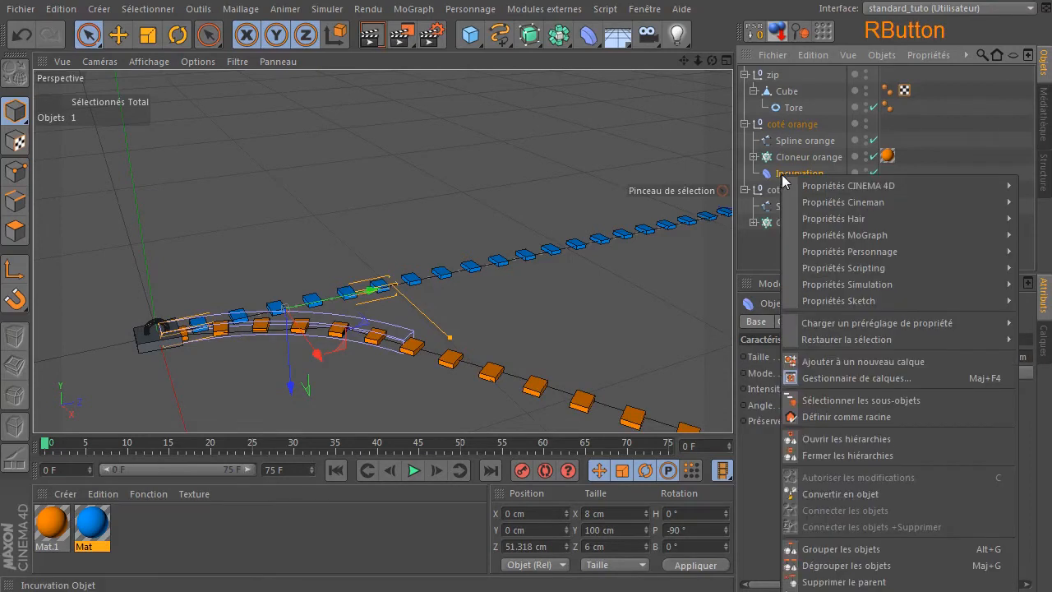
mouse_move(849, 255)
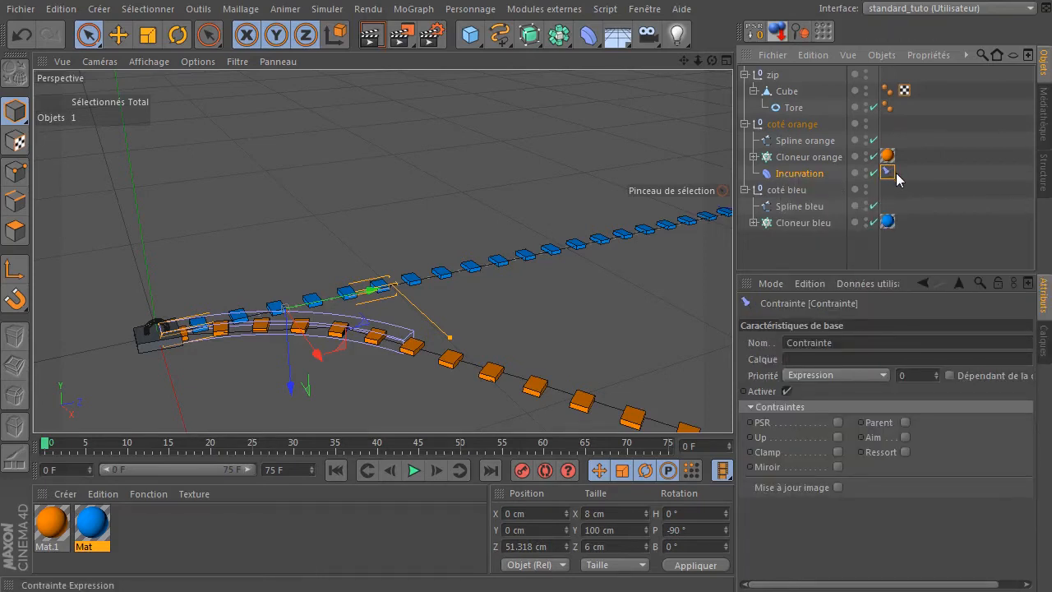
click(890, 176)
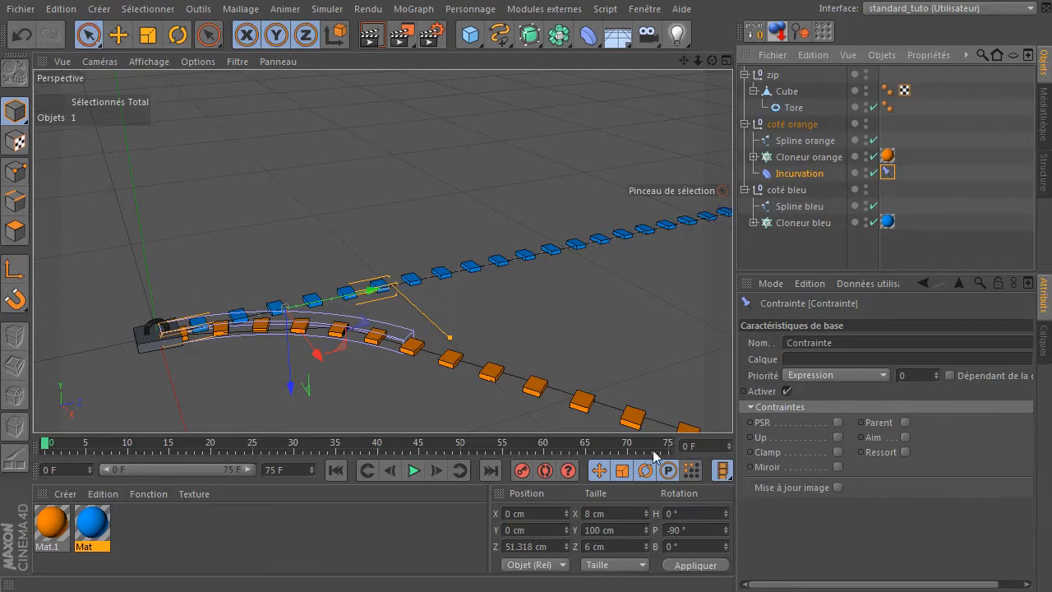
Enable the Parent constraint on the Bend deformer's Contrainte tag and assign zip as its target.
click(905, 423)
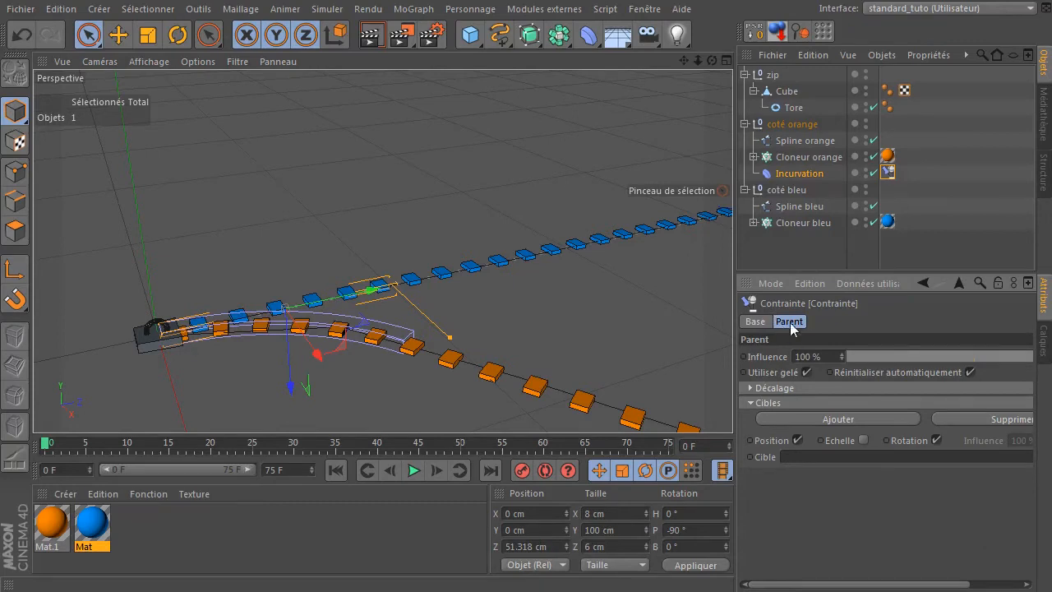
drag(731, 307, 701, 309)
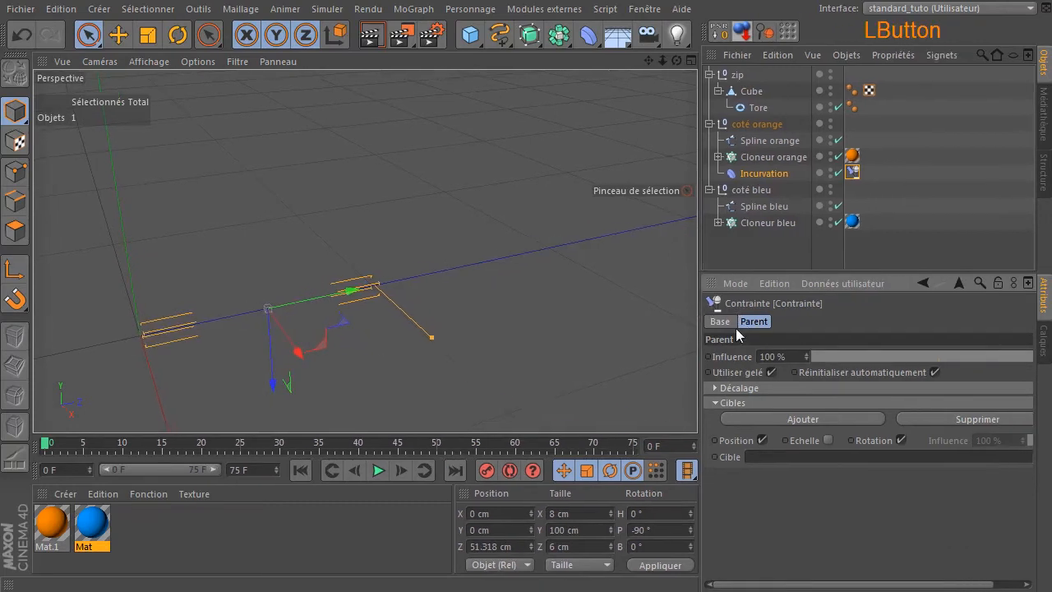
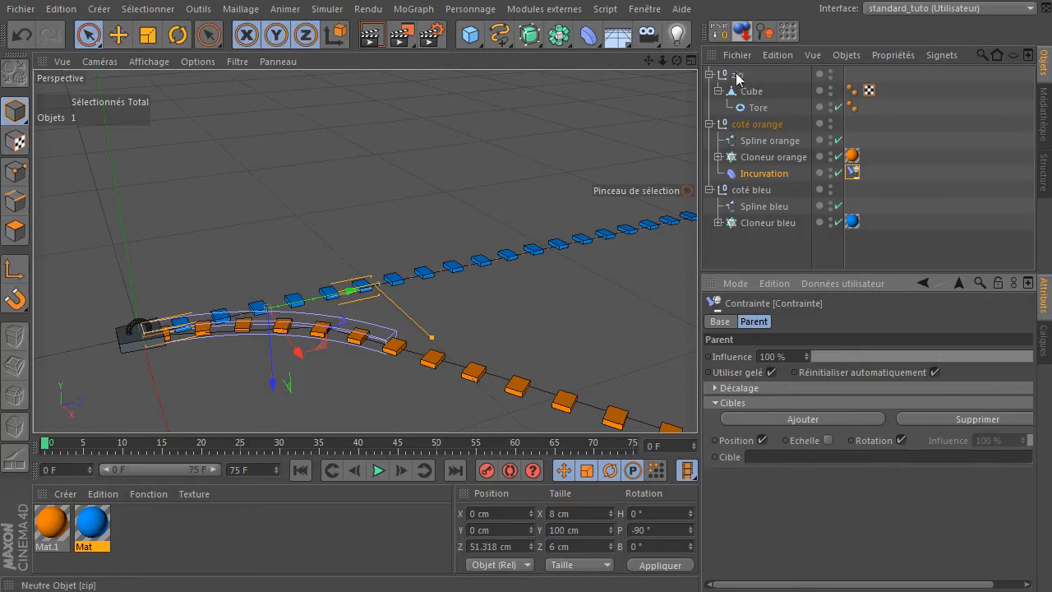
drag(736, 77, 805, 457)
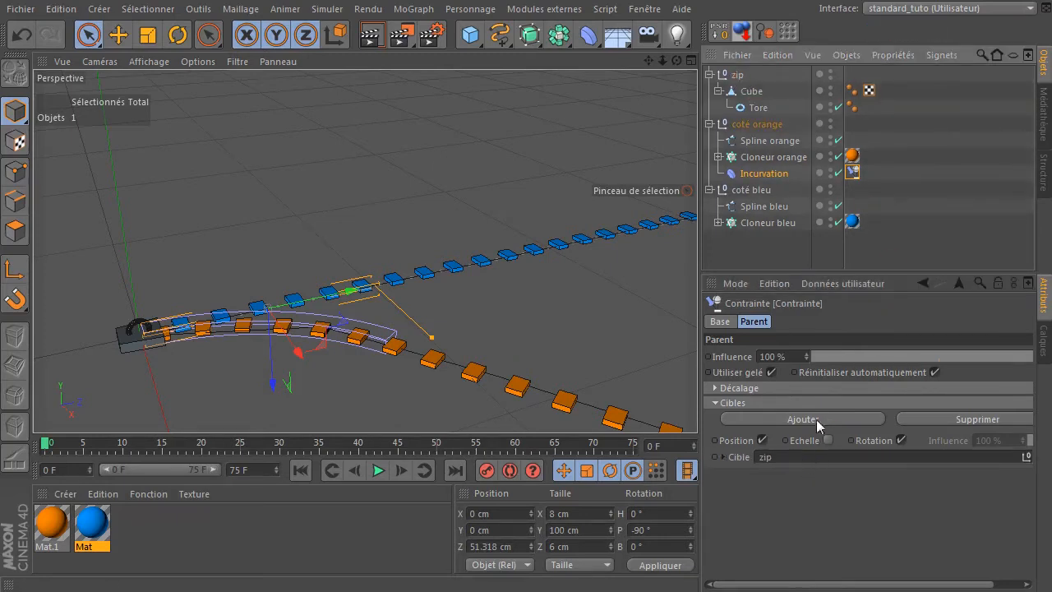
Slide the zip group back and forth along Z to test the constraint, leaving it at about 5 cm.
click(736, 75)
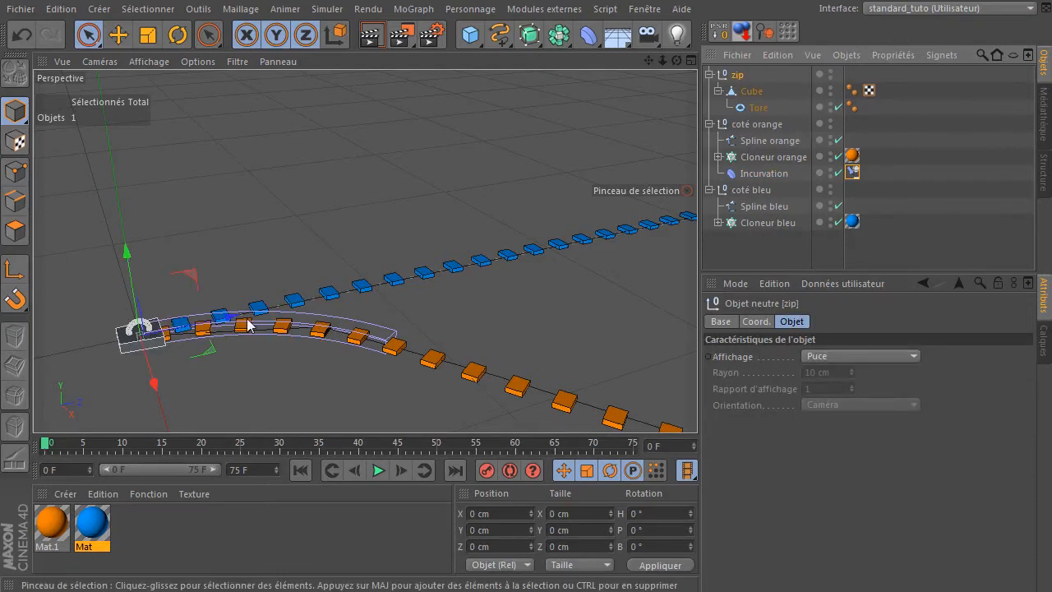
drag(249, 326, 185, 320)
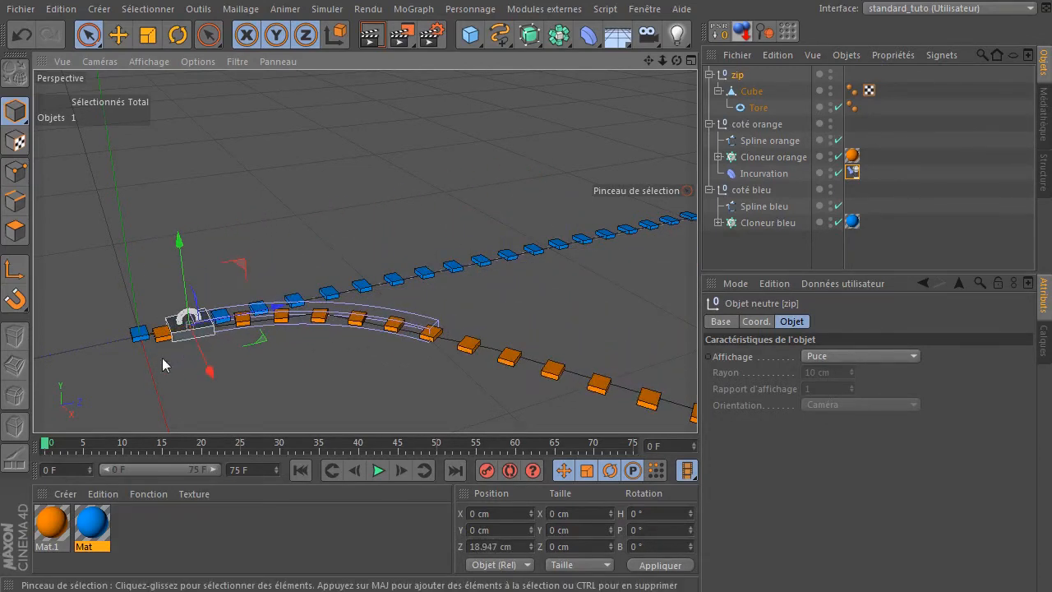
drag(277, 314, 209, 349)
Set the interpolation of Spline orange to Uniforme.
drag(676, 61, 704, 77)
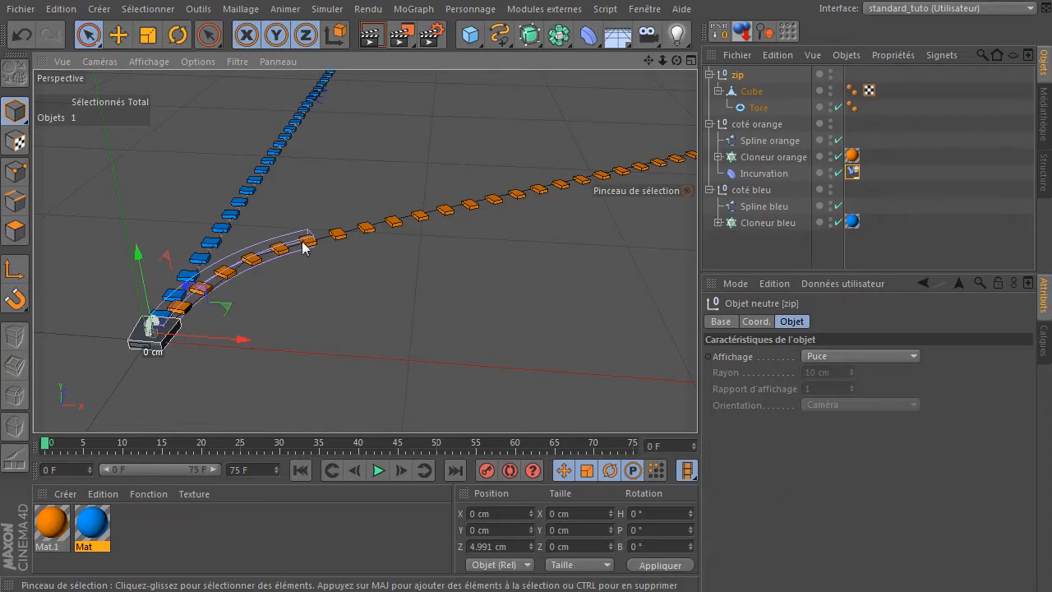
scroll(316, 275, up, 3)
scroll(317, 275, up, 2)
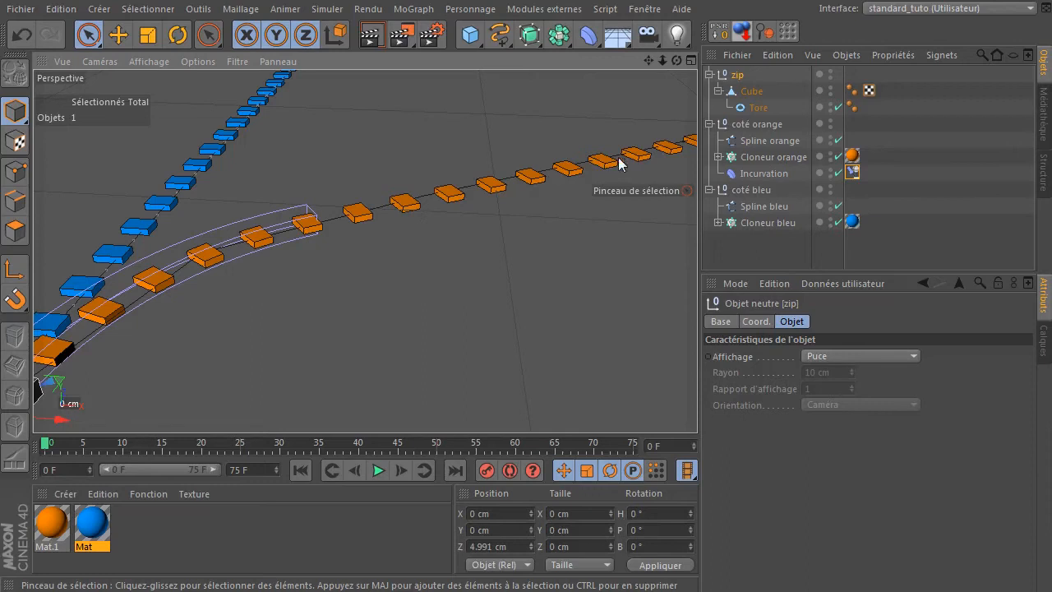
scroll(332, 251, up, 4)
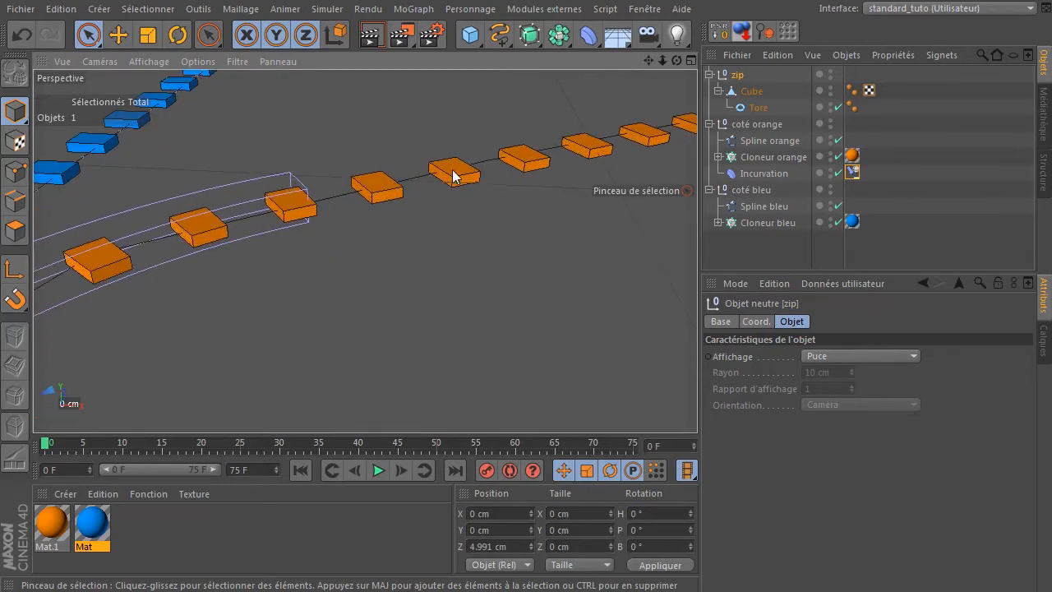
scroll(439, 301, down, 6)
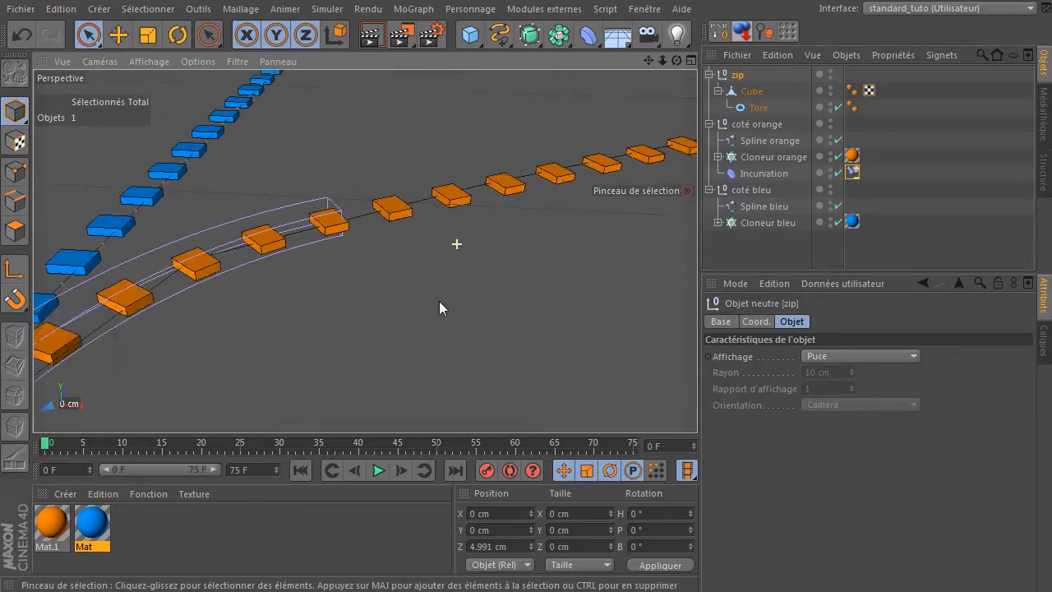
drag(674, 64, 627, 73)
drag(181, 404, 182, 402)
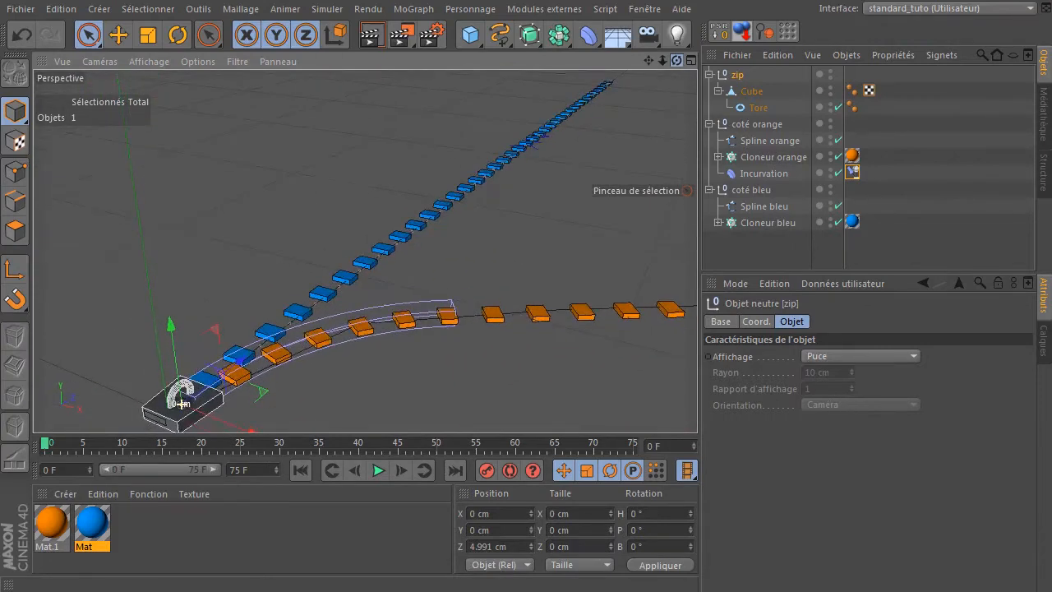
click(763, 143)
drag(646, 64, 673, 76)
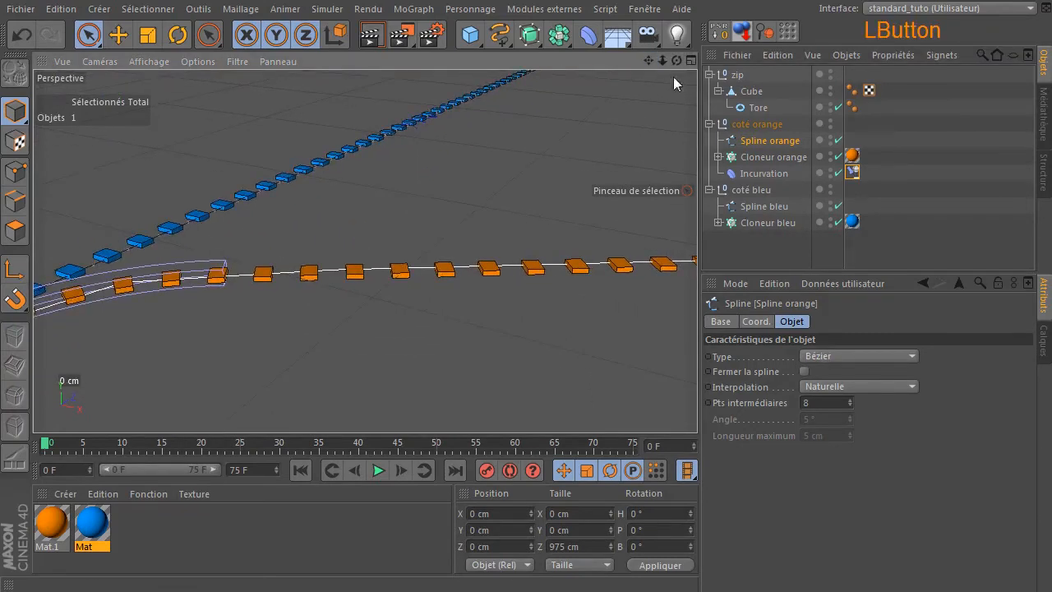
click(861, 386)
click(867, 432)
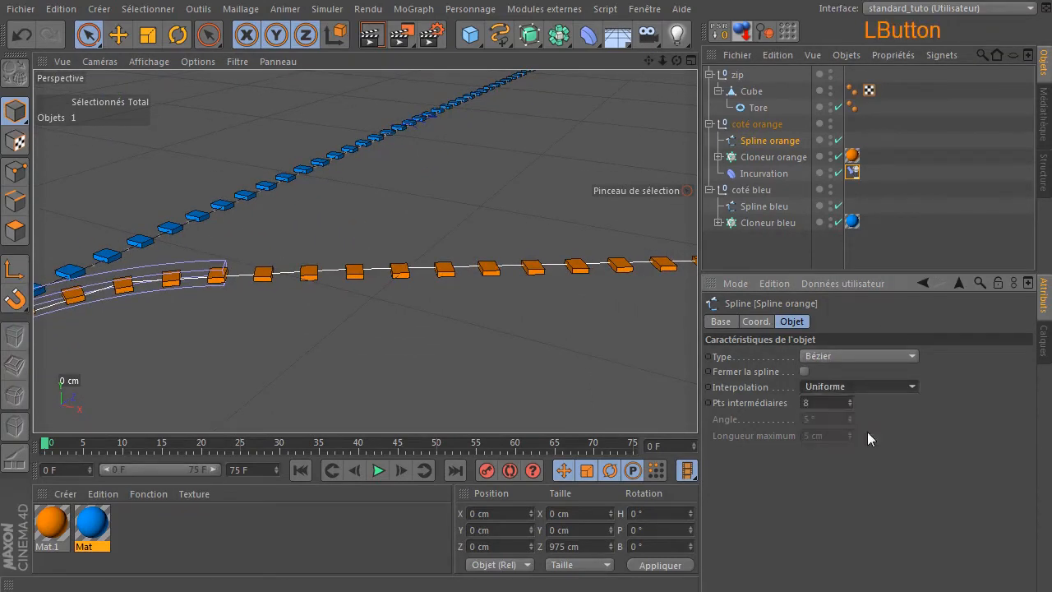
Set Spline orange's interpolation to Naturelle, and try the B-Spline type before restoring Bézier.
click(865, 388)
click(860, 418)
click(857, 356)
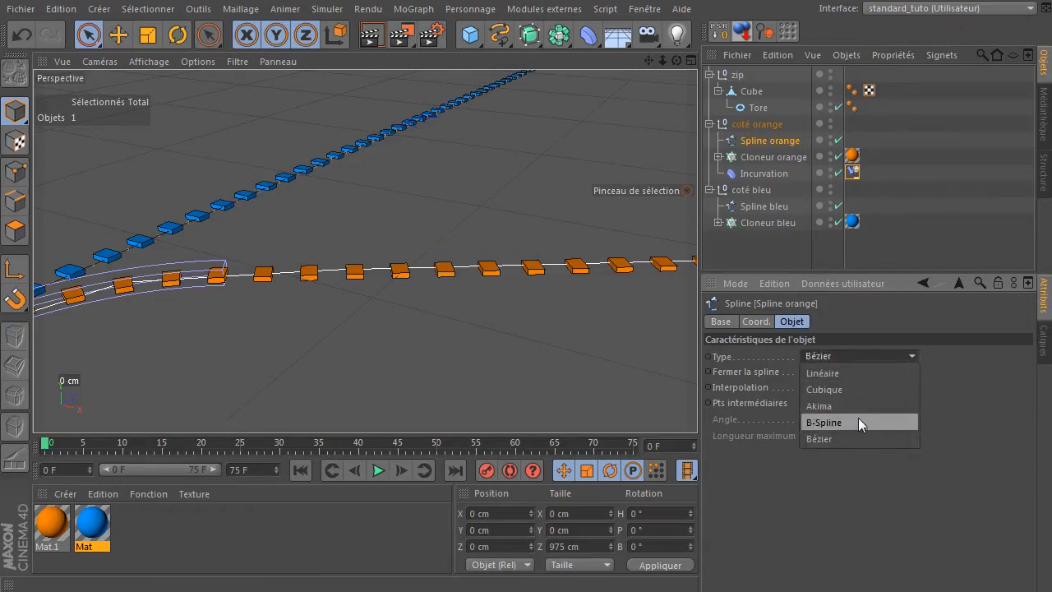
click(858, 418)
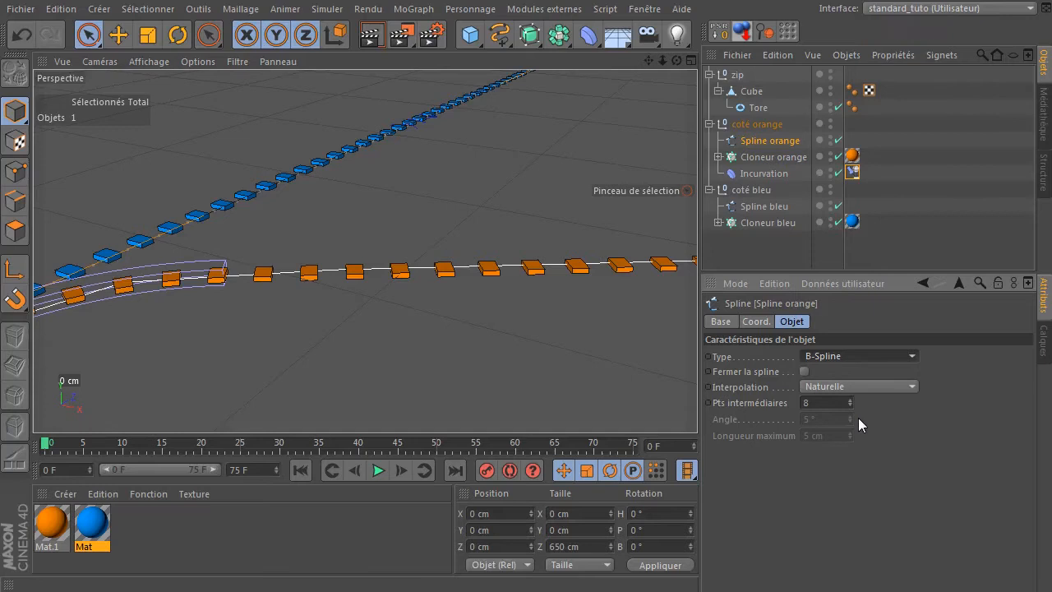
click(861, 356)
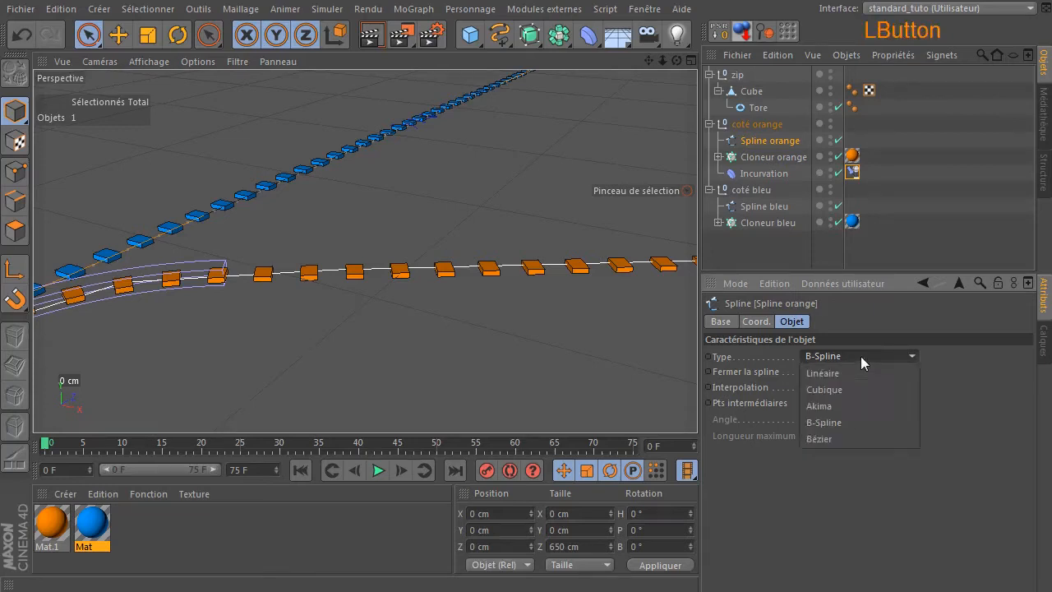
click(851, 439)
click(772, 258)
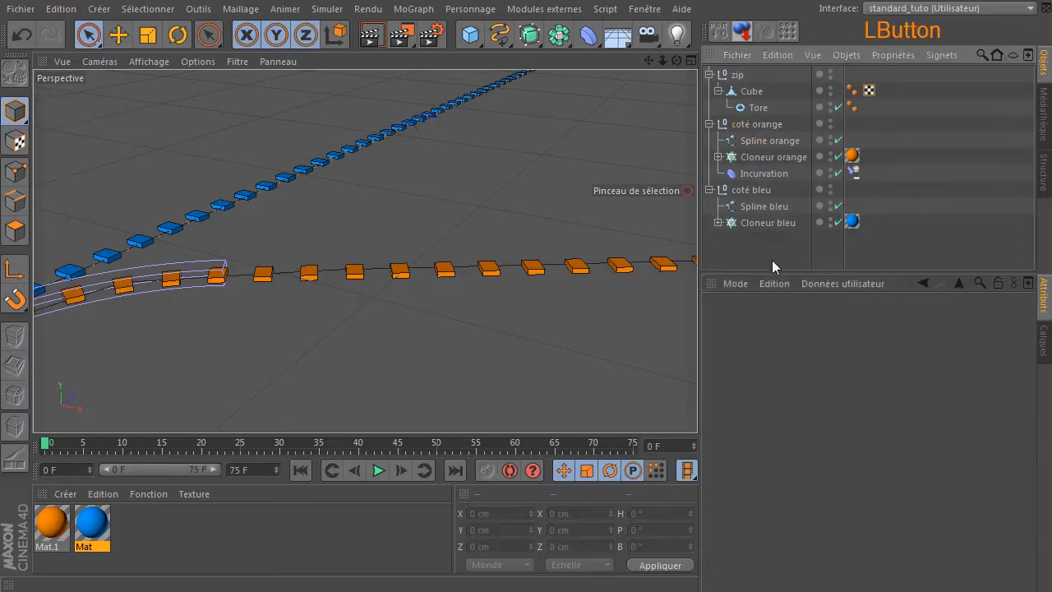
Compare the shape and object properties of Spline orange and Spline bleu.
drag(675, 61, 607, 64)
click(764, 140)
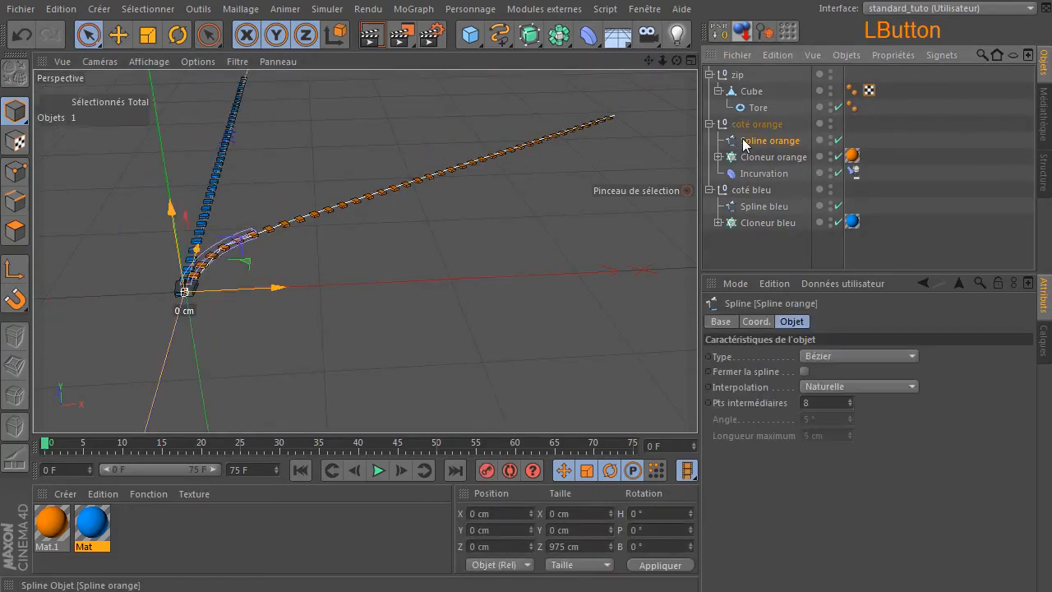
click(770, 204)
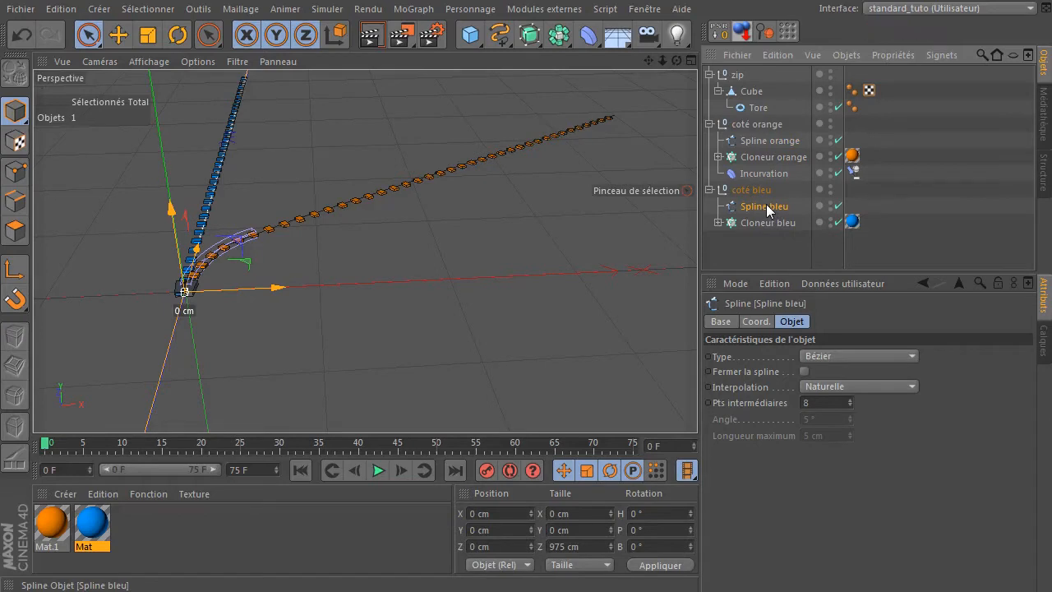
click(771, 139)
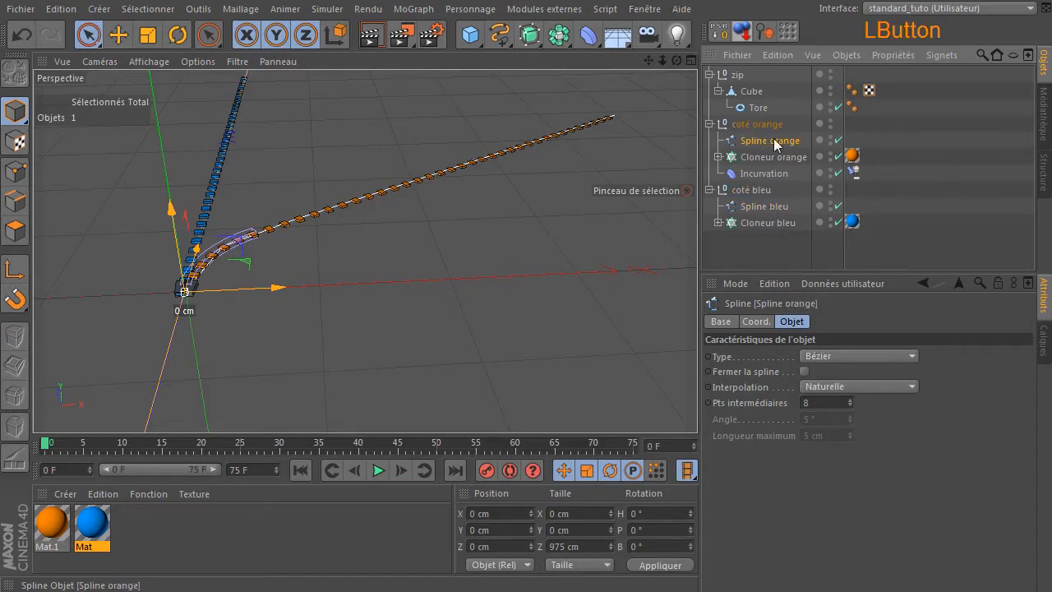
click(776, 206)
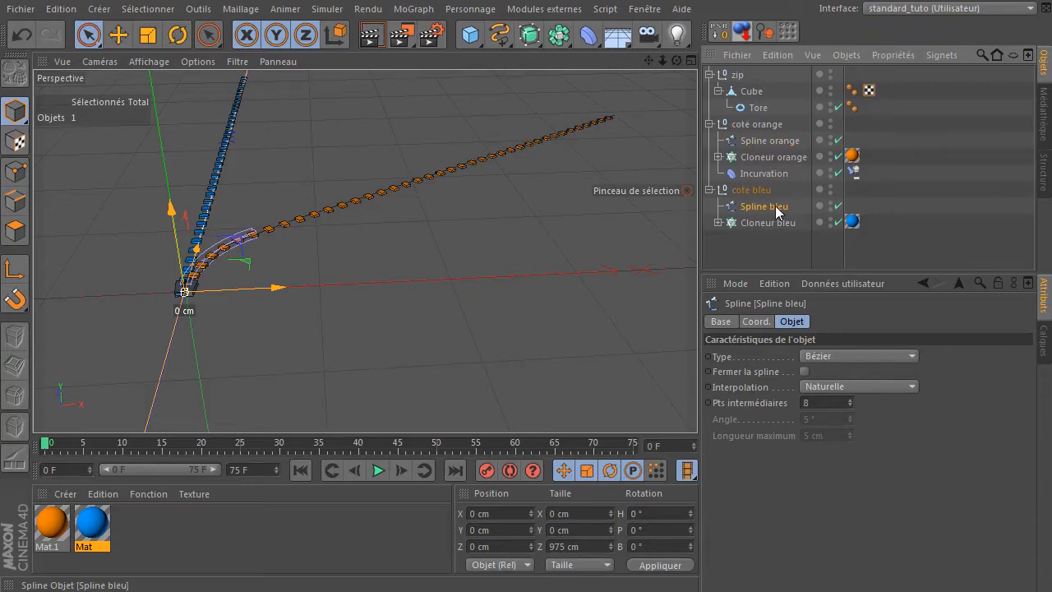
double_click(775, 205)
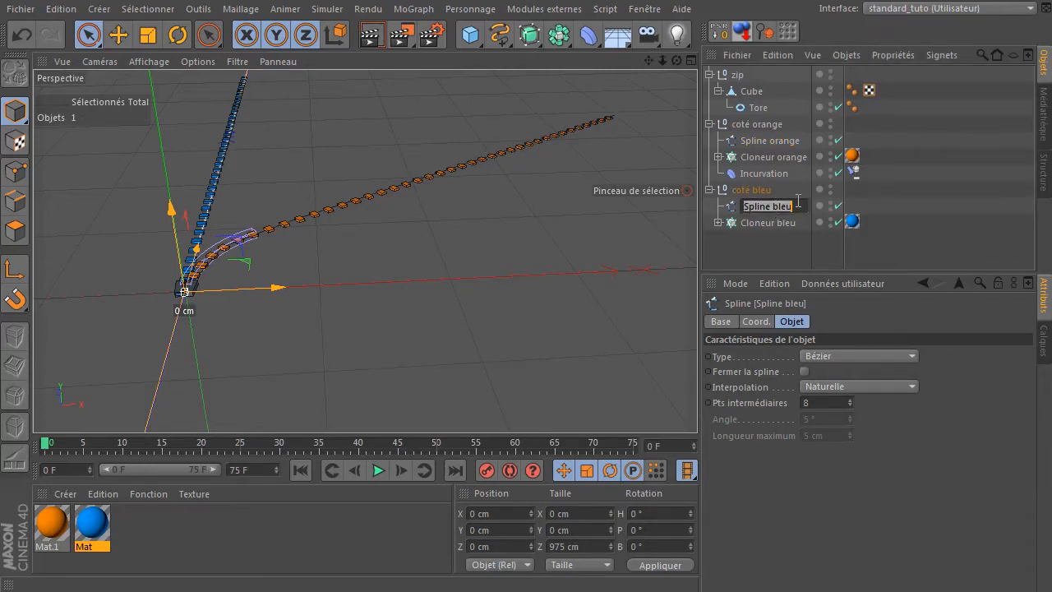
drag(750, 208, 750, 169)
drag(763, 130, 763, 130)
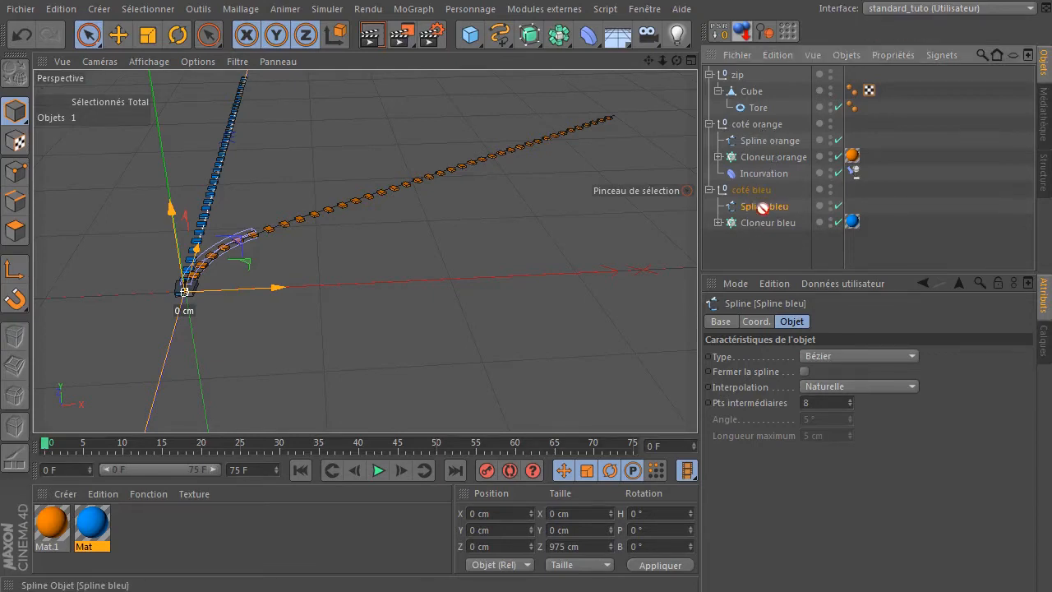
click(759, 143)
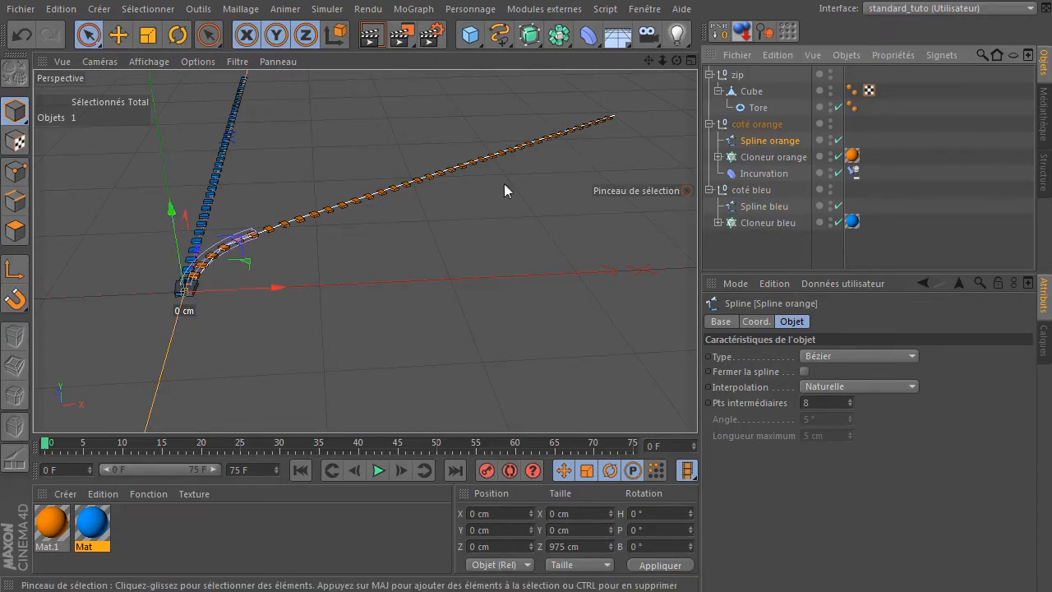
click(755, 206)
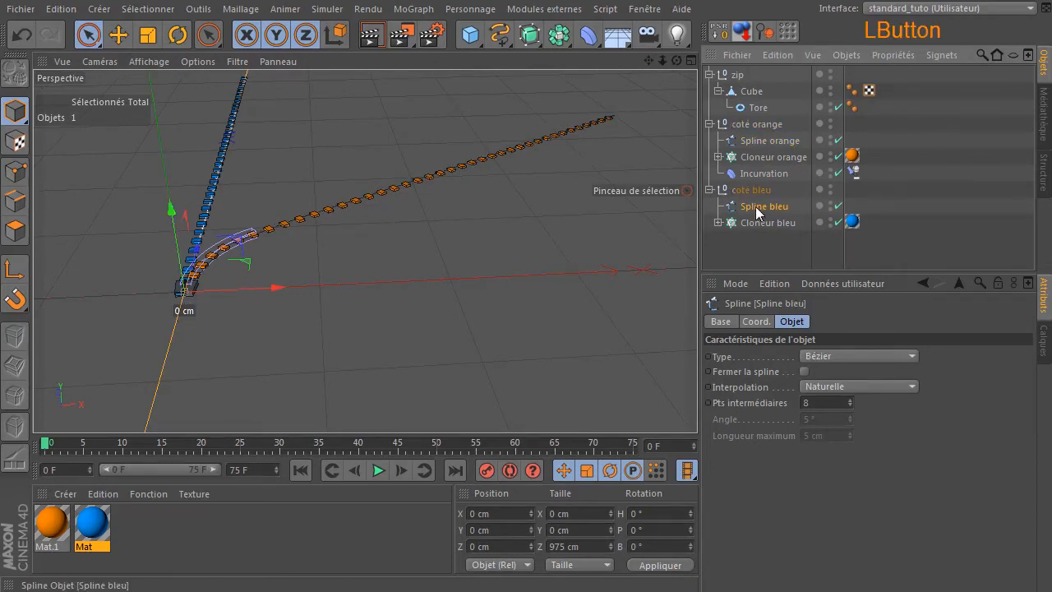
click(742, 250)
Duplicate the coté orange Incurvation deformer and place the copy in the coté bleu group below Cloneur bleu.
drag(676, 62, 538, 224)
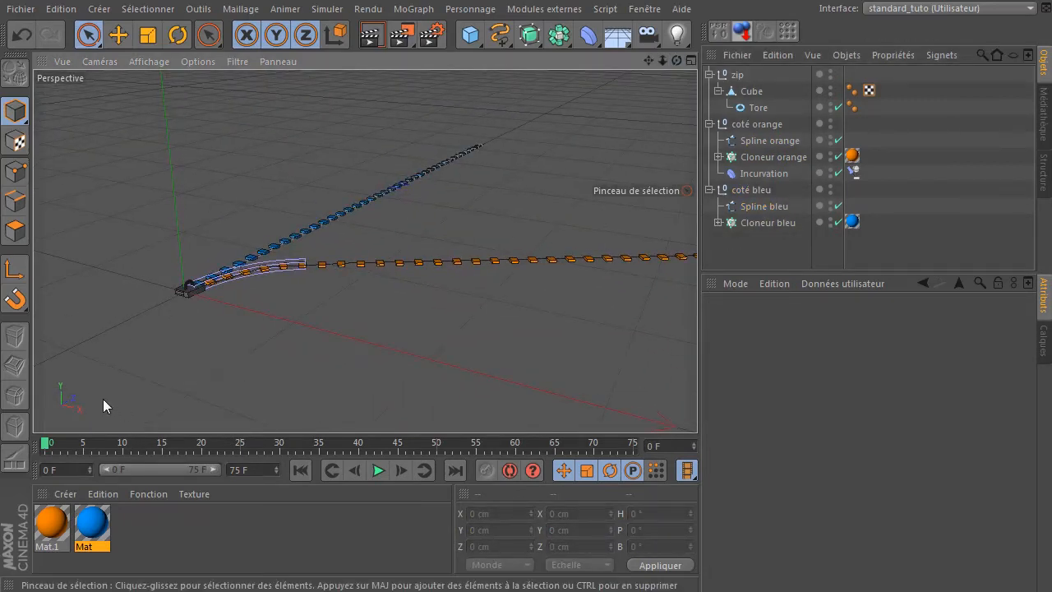
click(761, 174)
key(ctrl)
ctrl+drag(751, 180, 742, 255)
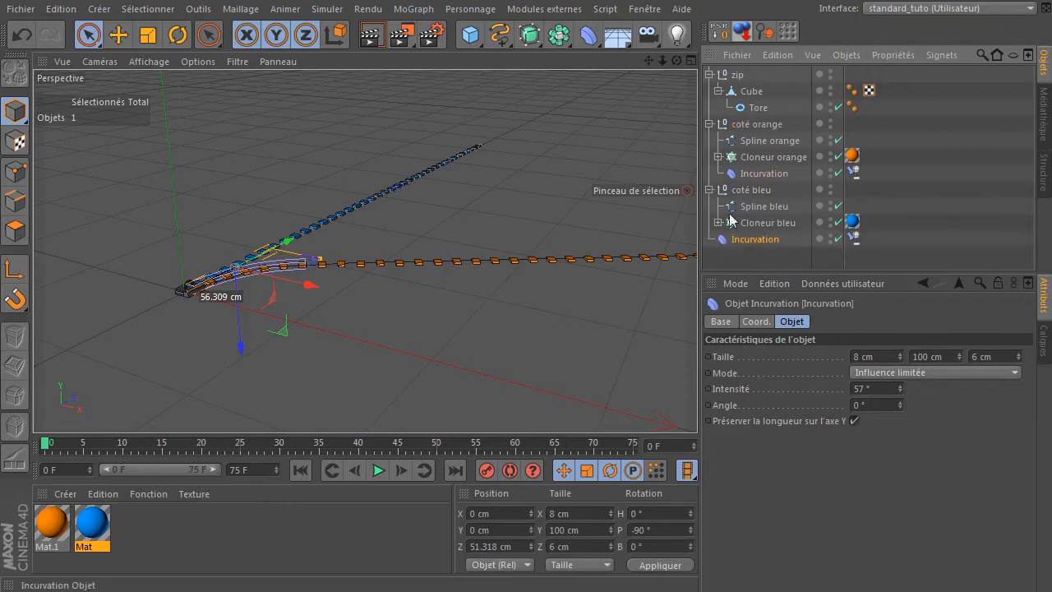
drag(745, 238, 764, 231)
click(776, 246)
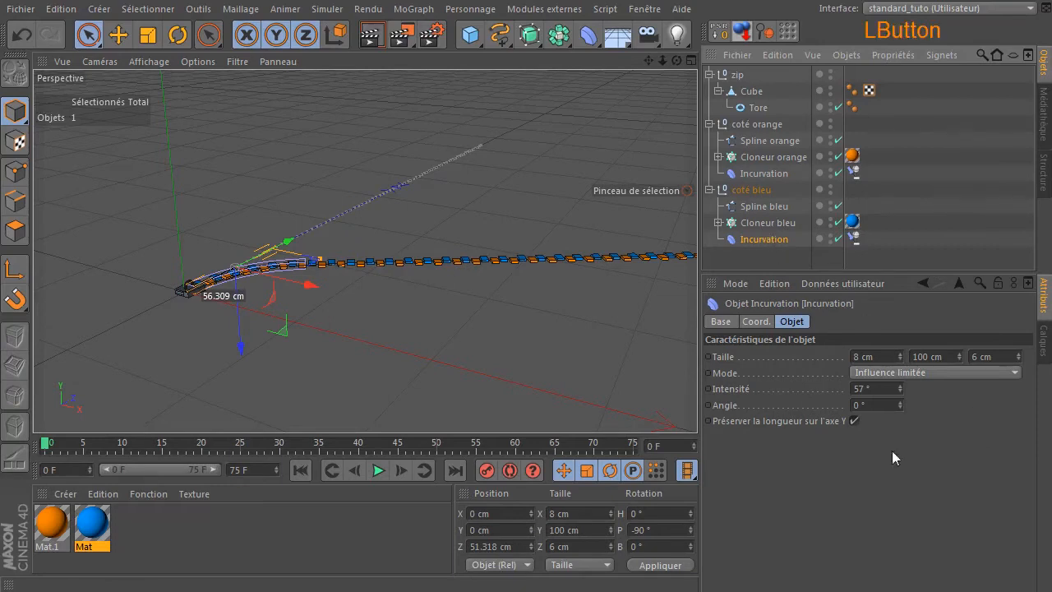
Set the bend Intensité to -50° on the coté bleu deformer and 50° on the coté orange deformer.
click(894, 387)
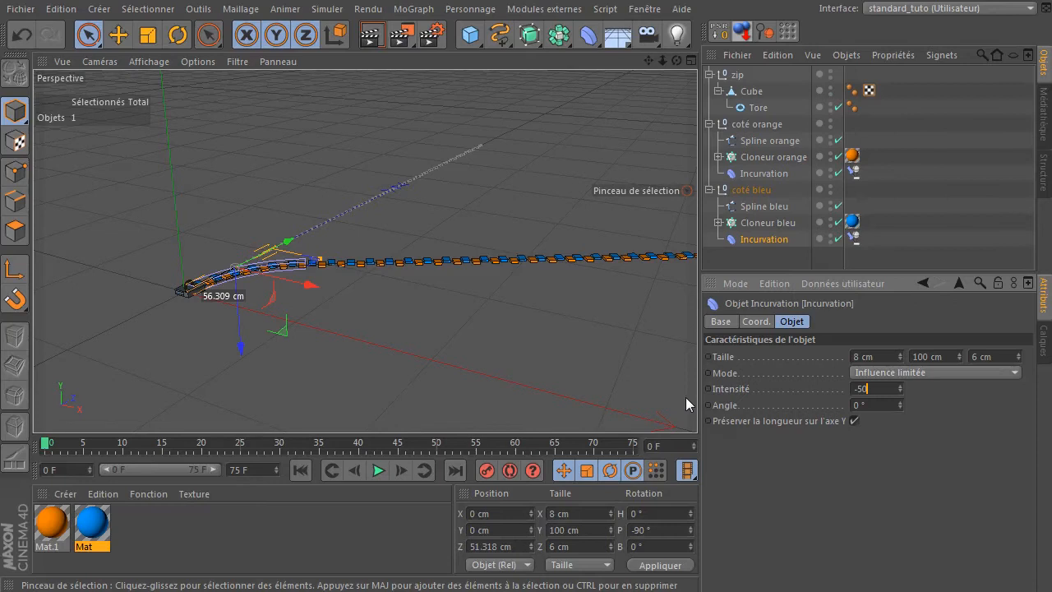
click(825, 535)
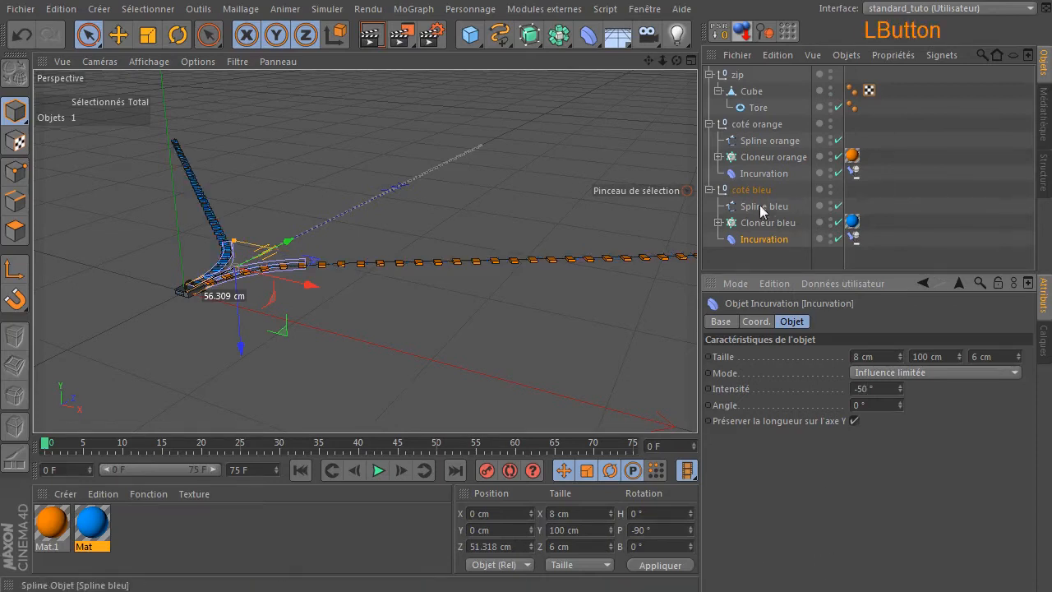
click(762, 173)
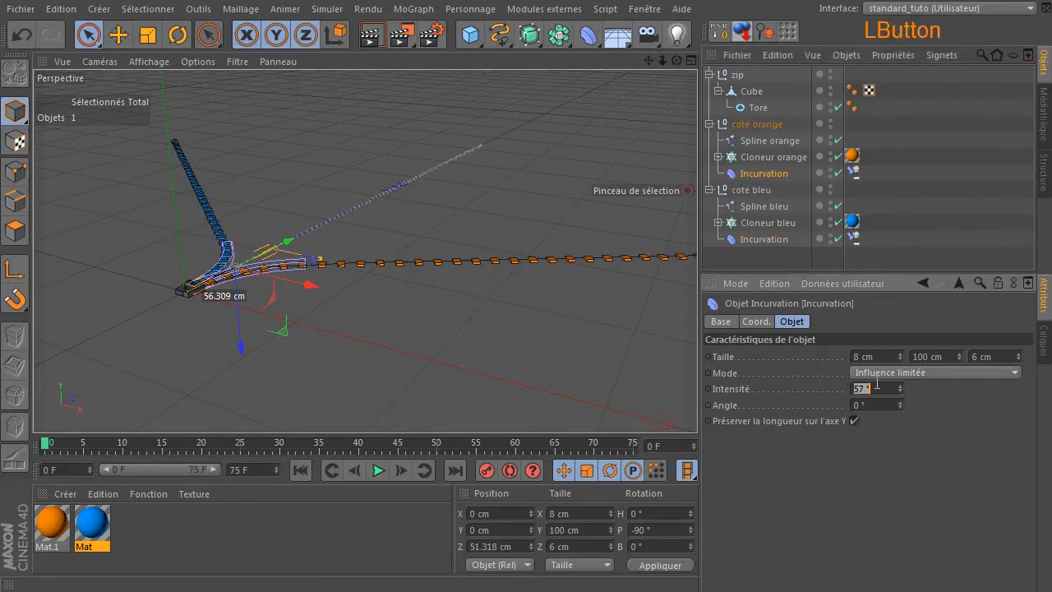
text(50)
key(Return)
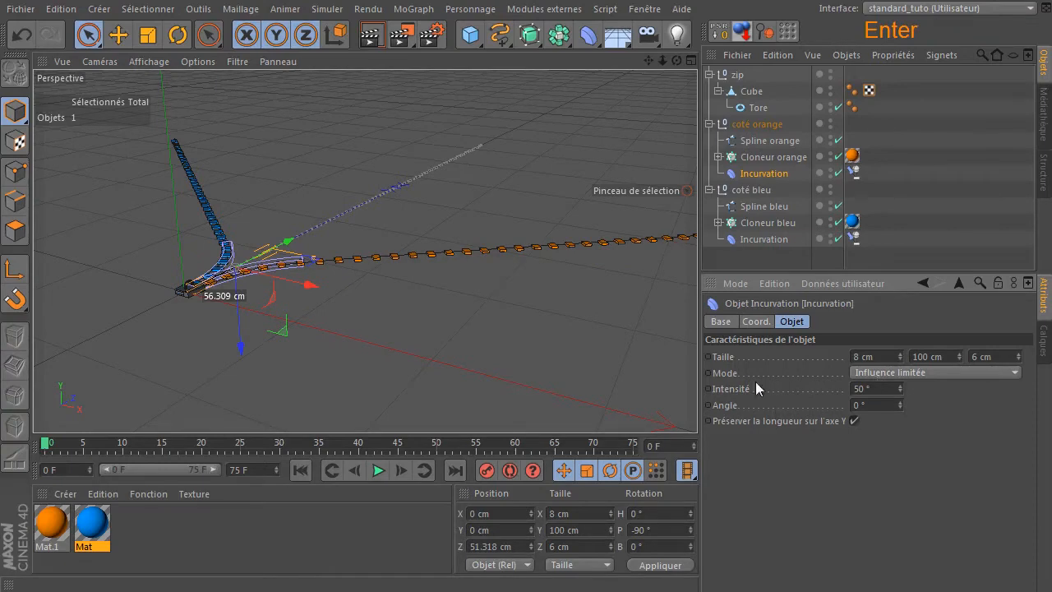
click(578, 268)
Check the target of the Contrainte tag on the coté bleu Incurvation deformer.
drag(677, 60, 711, 102)
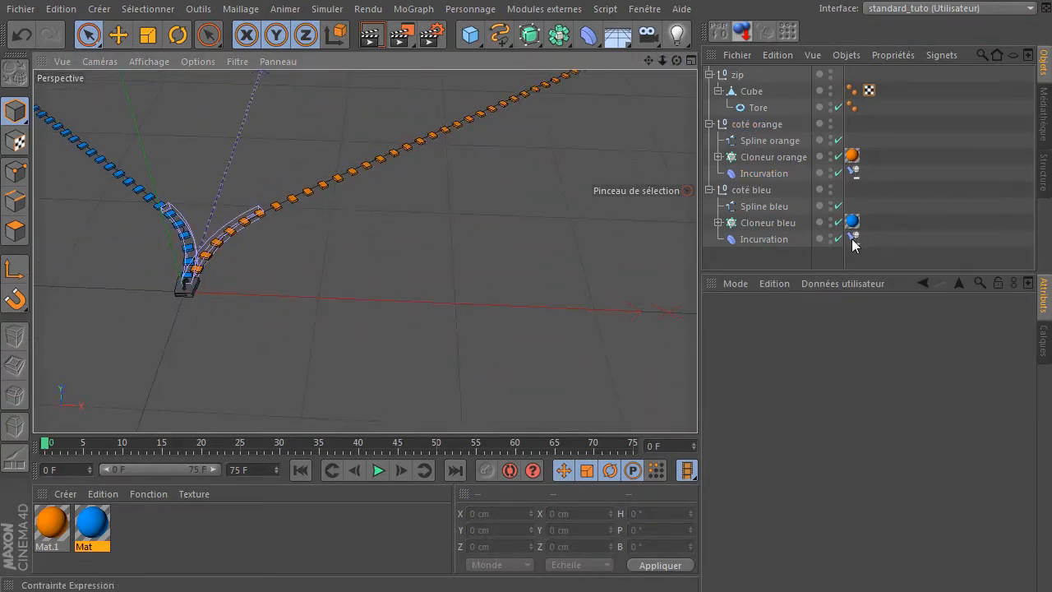
click(853, 238)
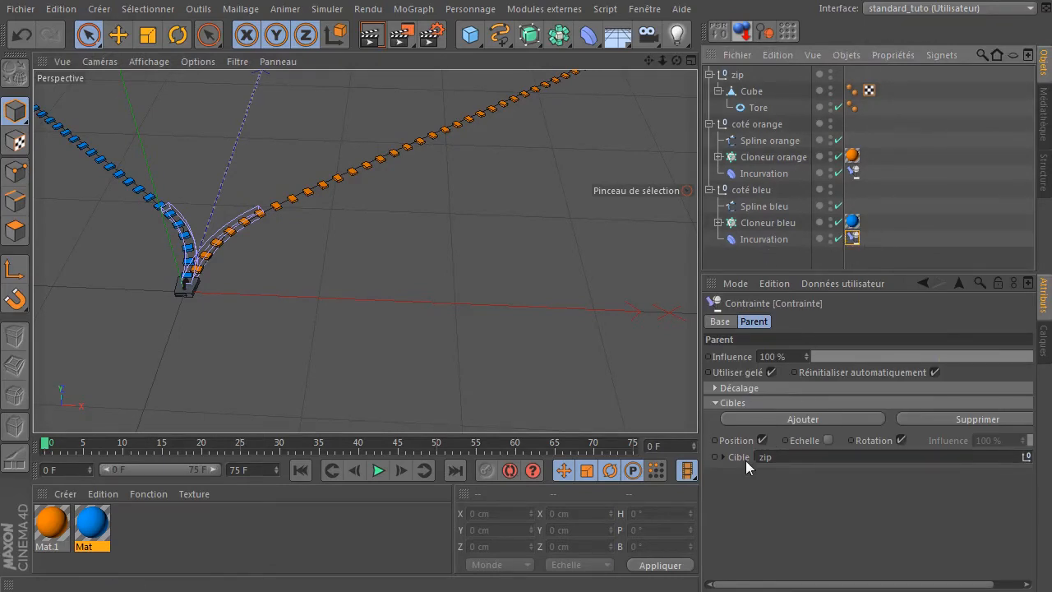
click(765, 253)
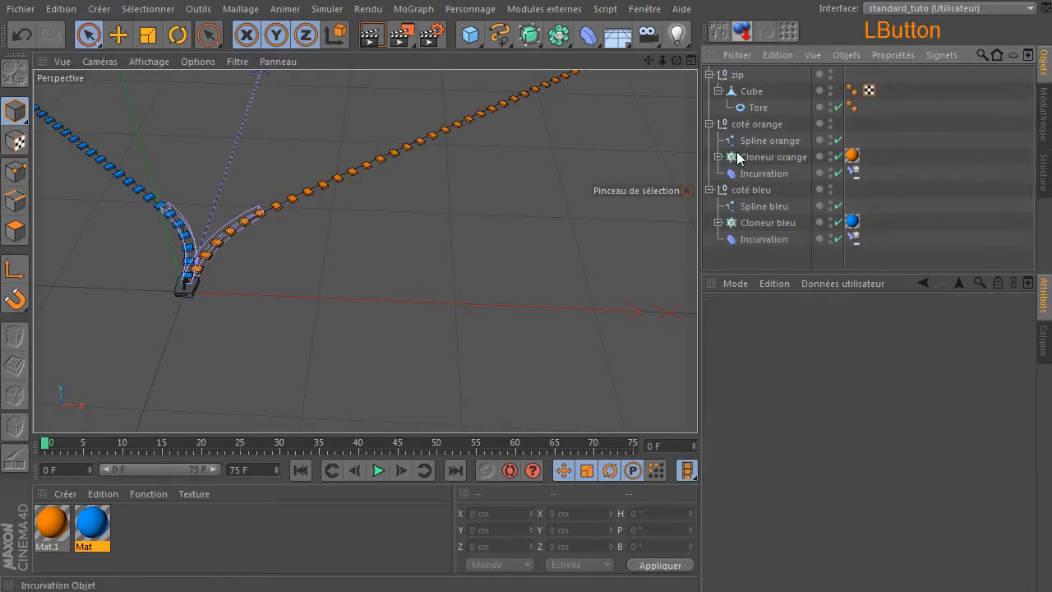
Slide the zip group along Z to about 45 cm to test how both sides of the zipper open.
drag(675, 60, 683, 76)
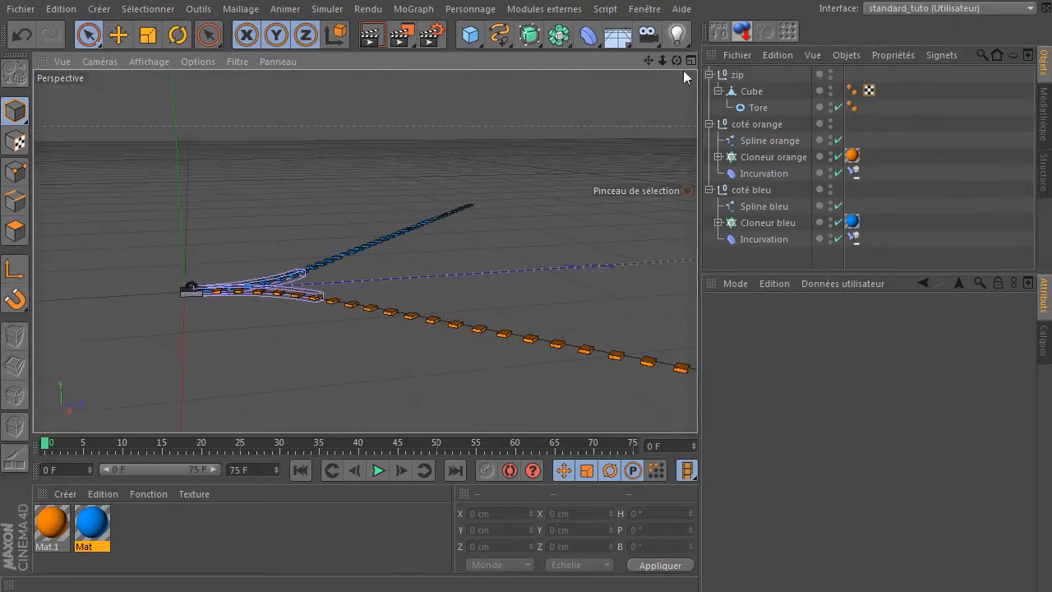
click(737, 75)
drag(289, 294, 644, 239)
scroll(363, 282, up, 7)
drag(677, 61, 670, 62)
drag(606, 233, 386, 362)
drag(649, 62, 602, 2)
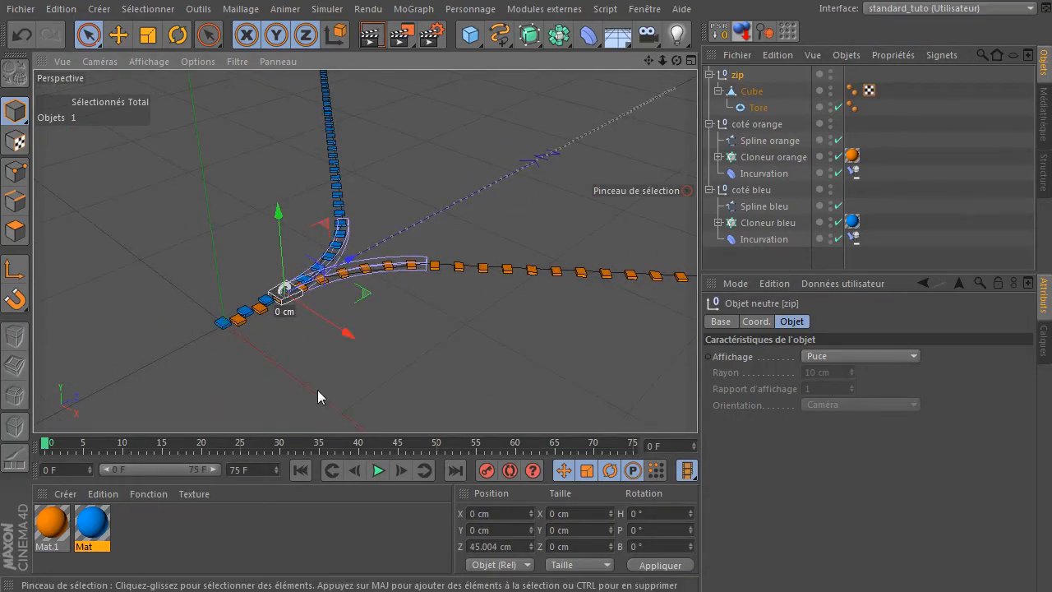
Set the zip group's Z position to 0 cm and deselect it.
click(498, 548)
key(Return)
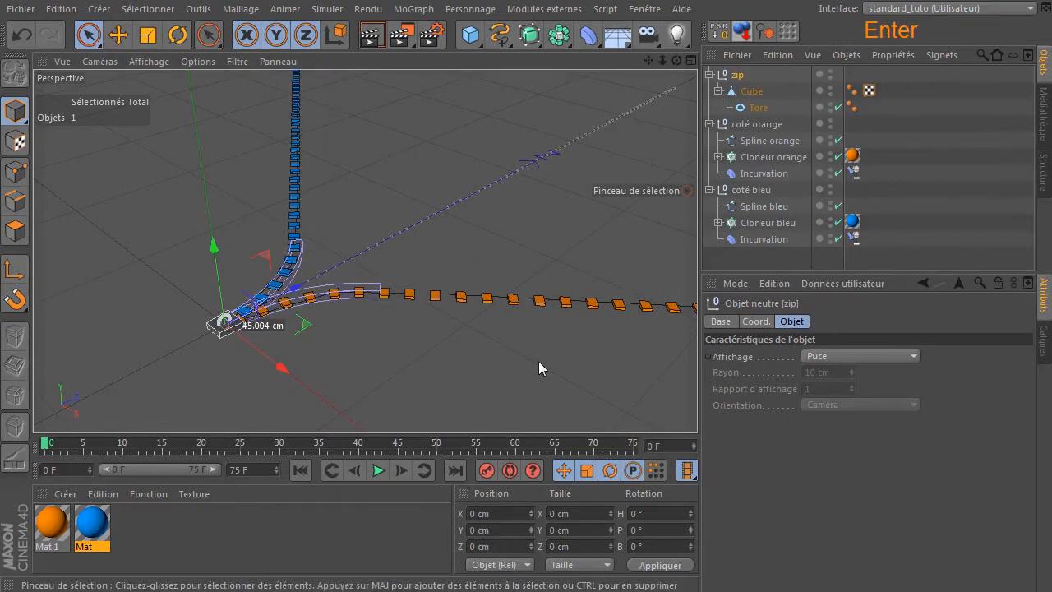
click(520, 228)
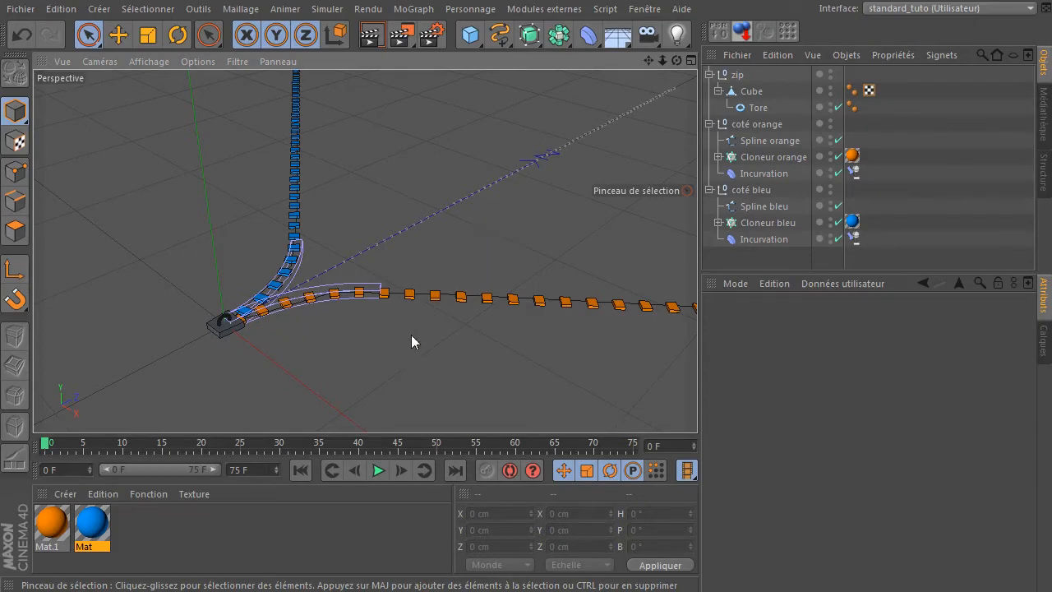
Duplicate the Incurvation deformer within the coté orange group and select the copy.
alt+right_drag(405, 334, 400, 368)
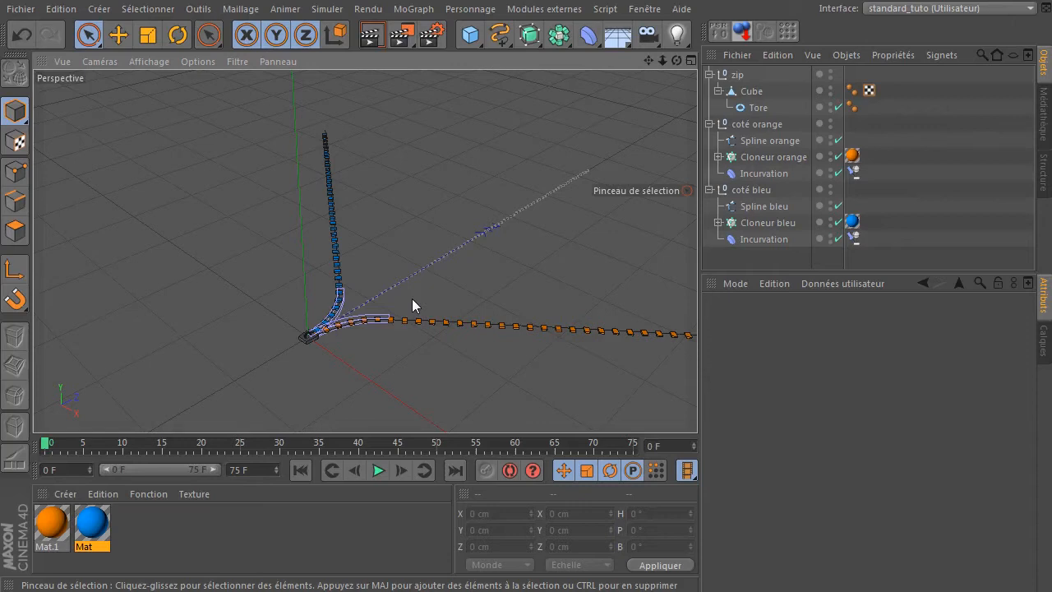
drag(648, 60, 486, 35)
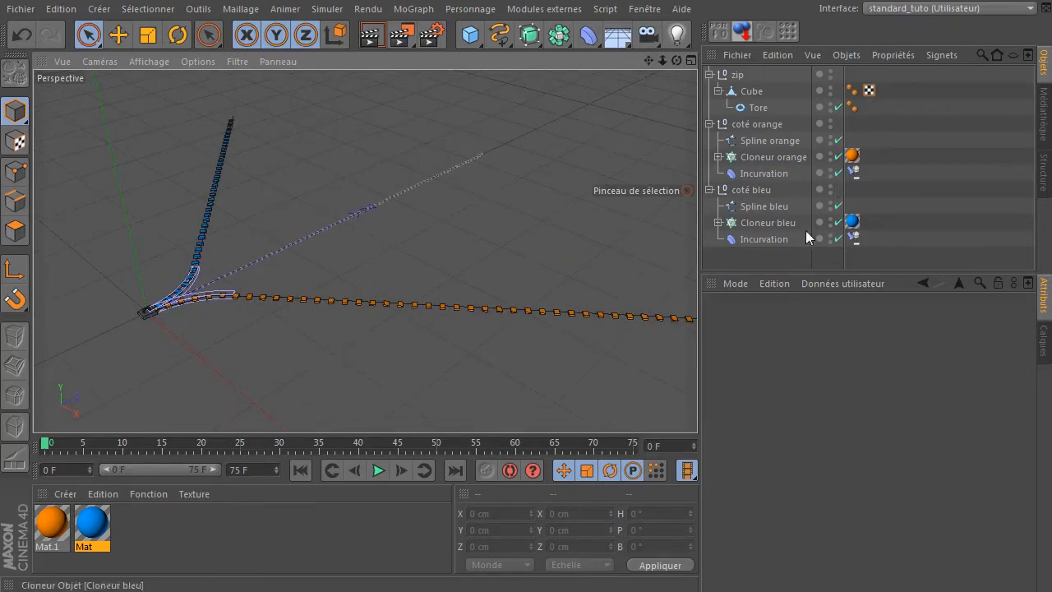
click(769, 172)
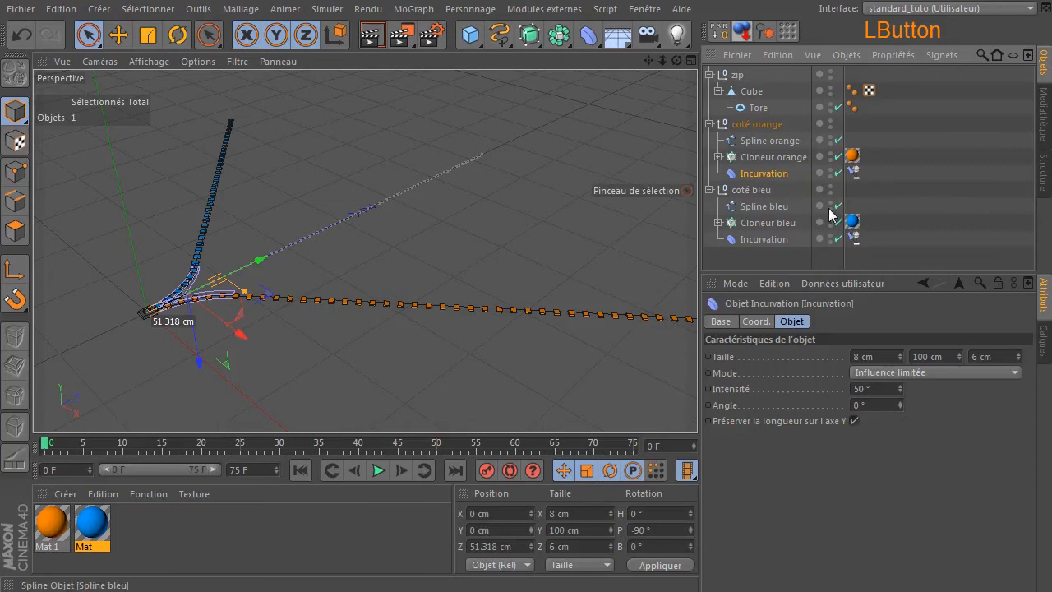
ctrl+drag(762, 172, 762, 186)
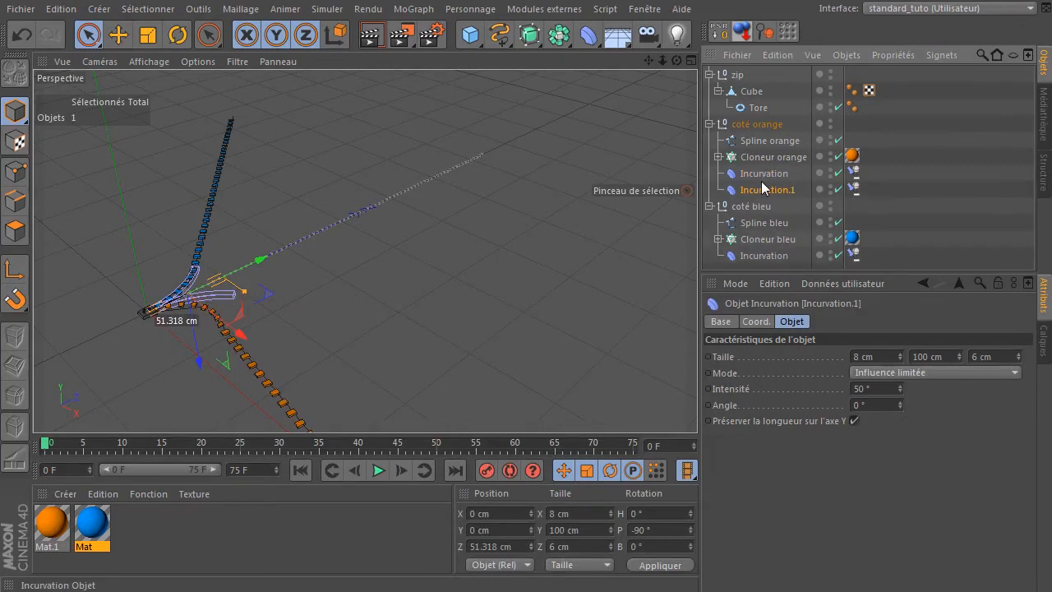
click(773, 191)
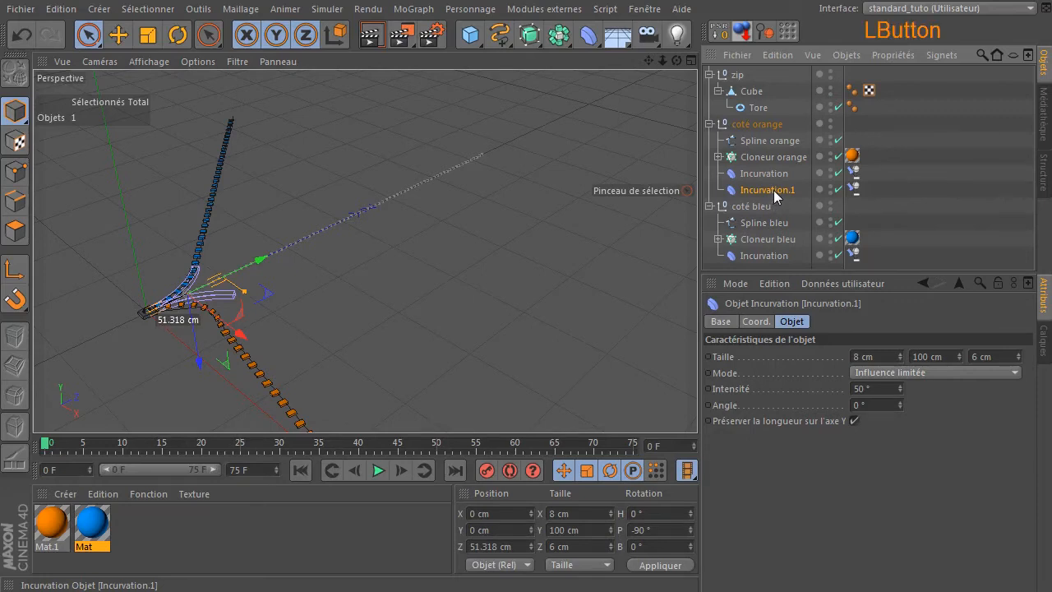
Set the Intensité of the Incurvation.1 bend deformer in the coté orange group to -20°.
drag(899, 386, 899, 448)
click(894, 384)
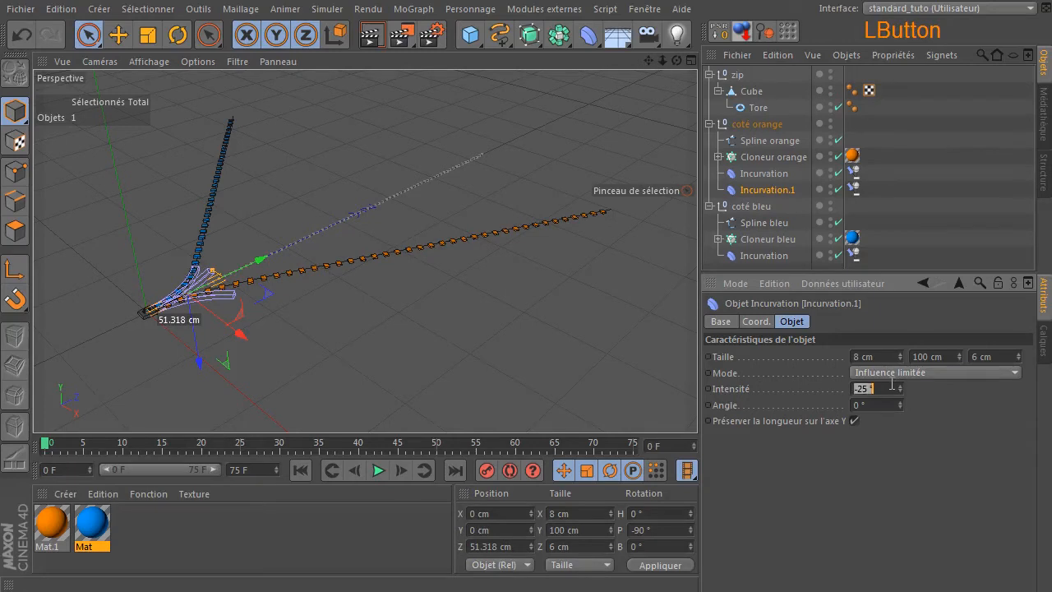
key(BackSpace)
text(0)
key(Return)
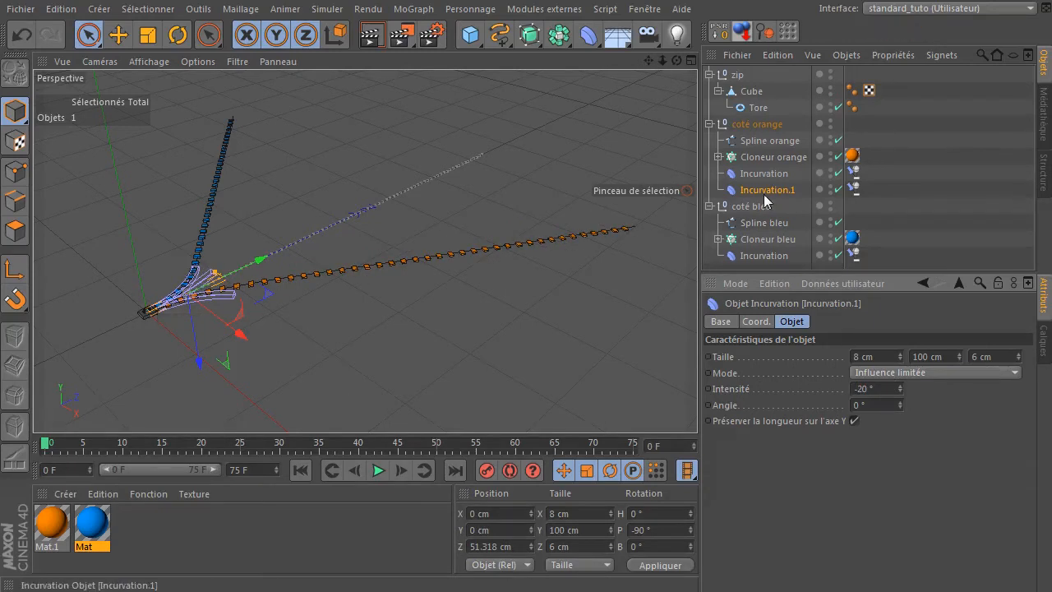
Move the Incurvation.1 deformer to about X 45 cm, Z 149 cm and rotate its bank to about 46.9°.
scroll(172, 278, up, 2)
drag(263, 263, 383, 248)
drag(367, 284, 402, 301)
scroll(293, 296, up, 5)
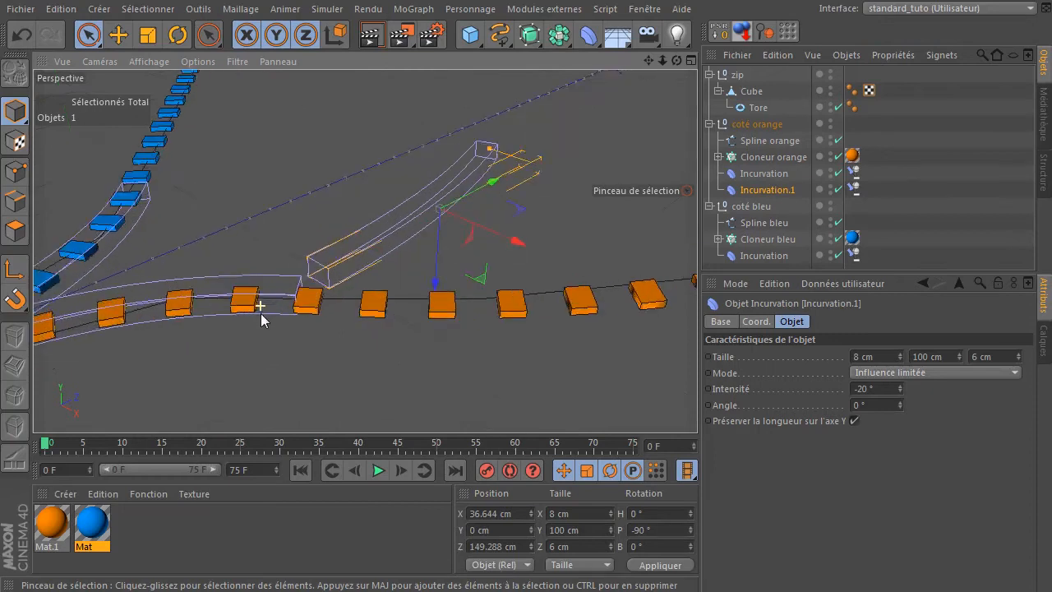
drag(535, 228, 463, 253)
click(178, 35)
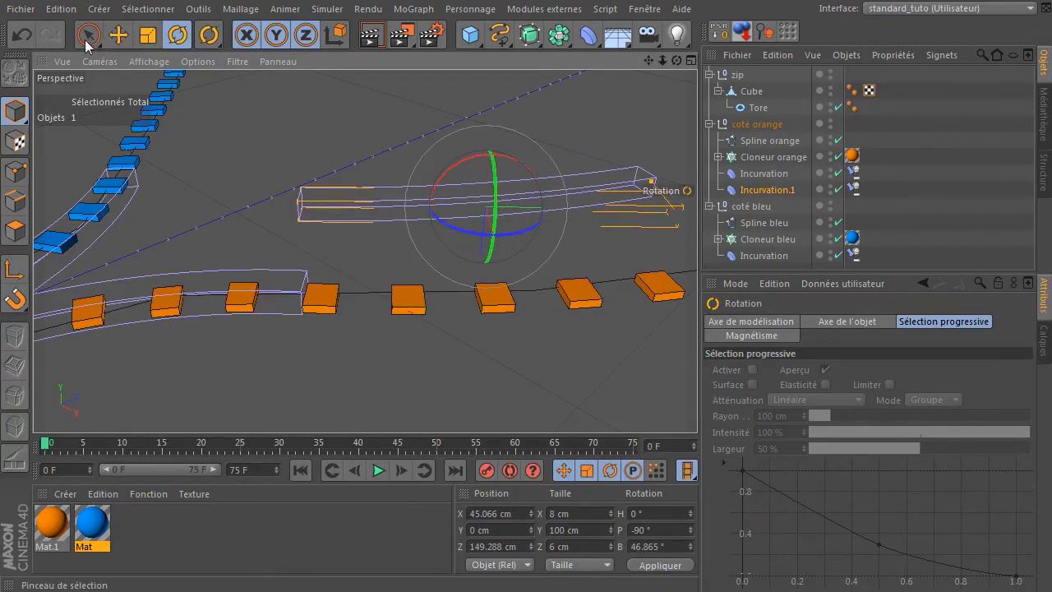
In the top view, align Incurvation.1 with the end of the first orange bend, at about X 78.3 cm, Z 124.4 cm.
click(88, 34)
drag(676, 61, 584, 90)
middle_click(490, 218)
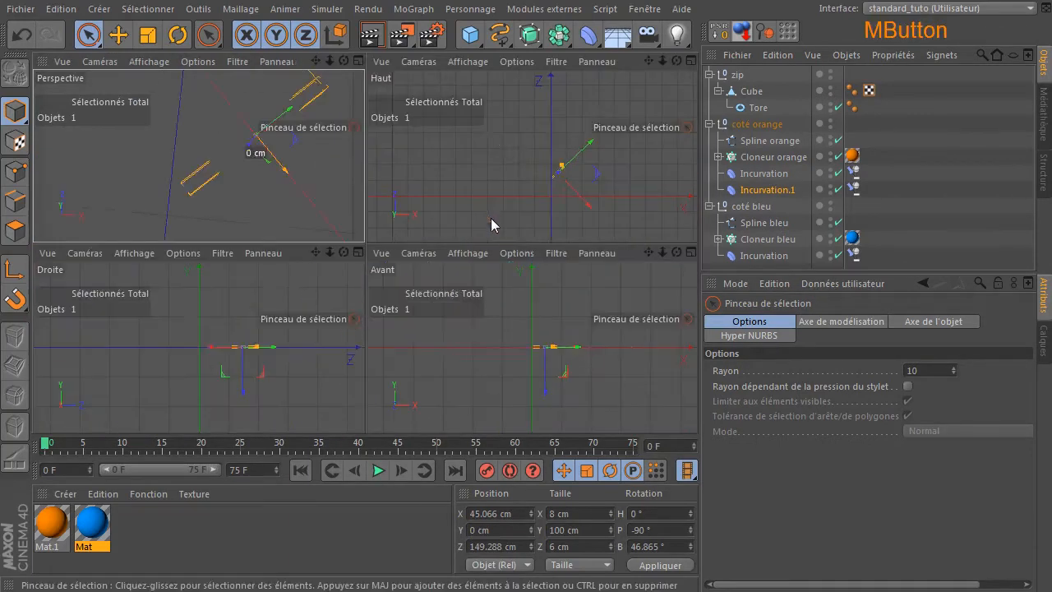
middle_click(585, 204)
scroll(422, 301, up, 10)
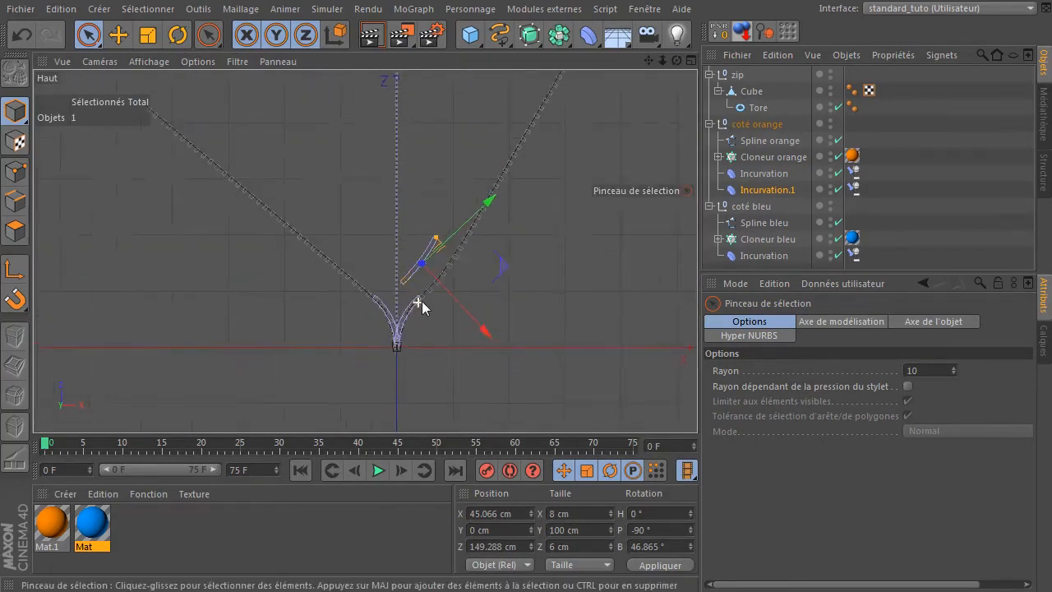
scroll(474, 376, up, 1)
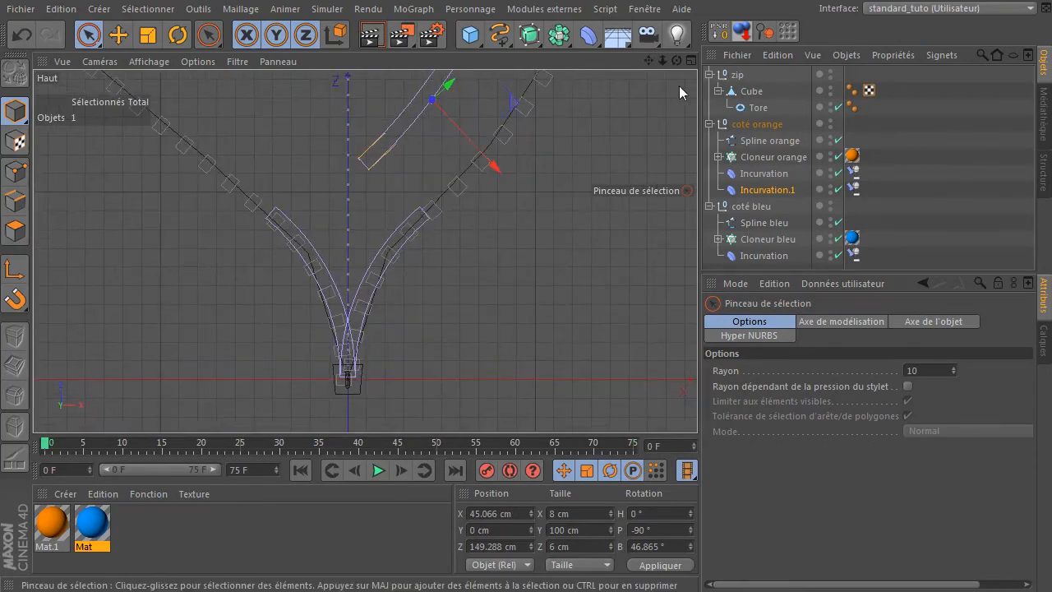
drag(648, 61, 623, 147)
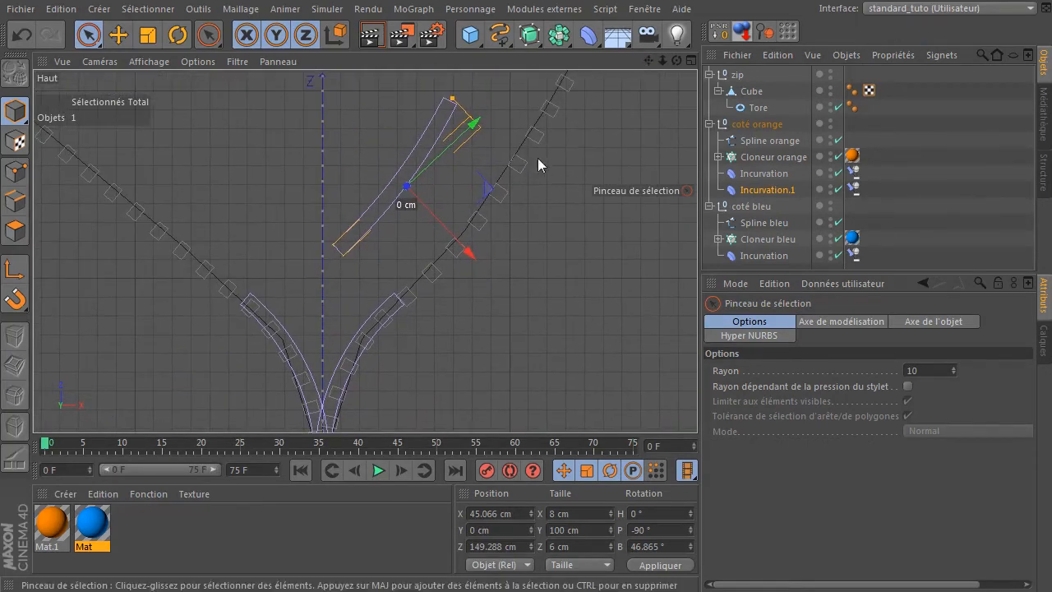
drag(490, 192, 553, 239)
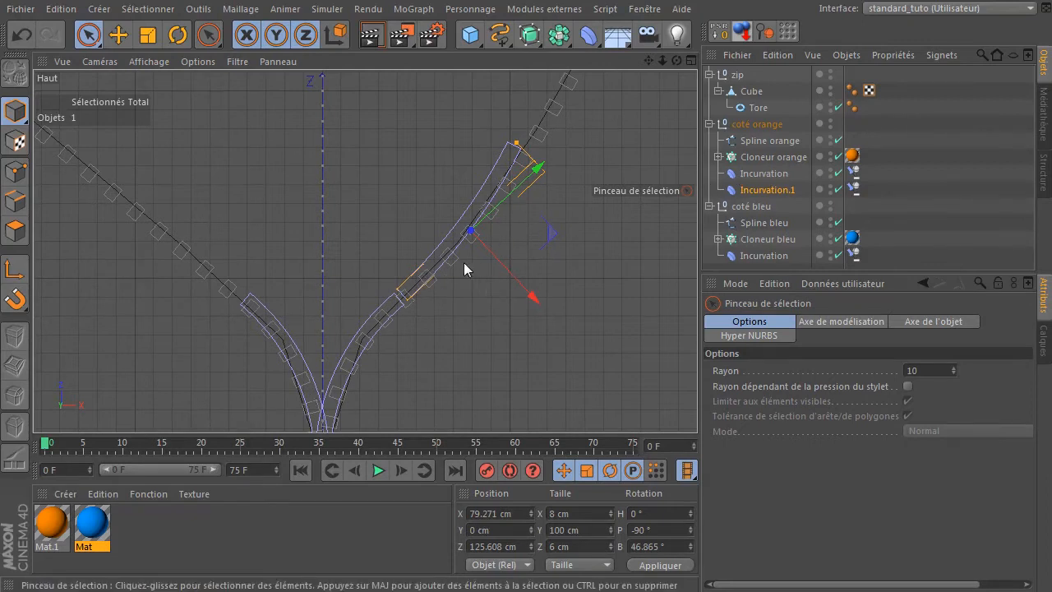
scroll(482, 288, up, 3)
drag(534, 211, 544, 218)
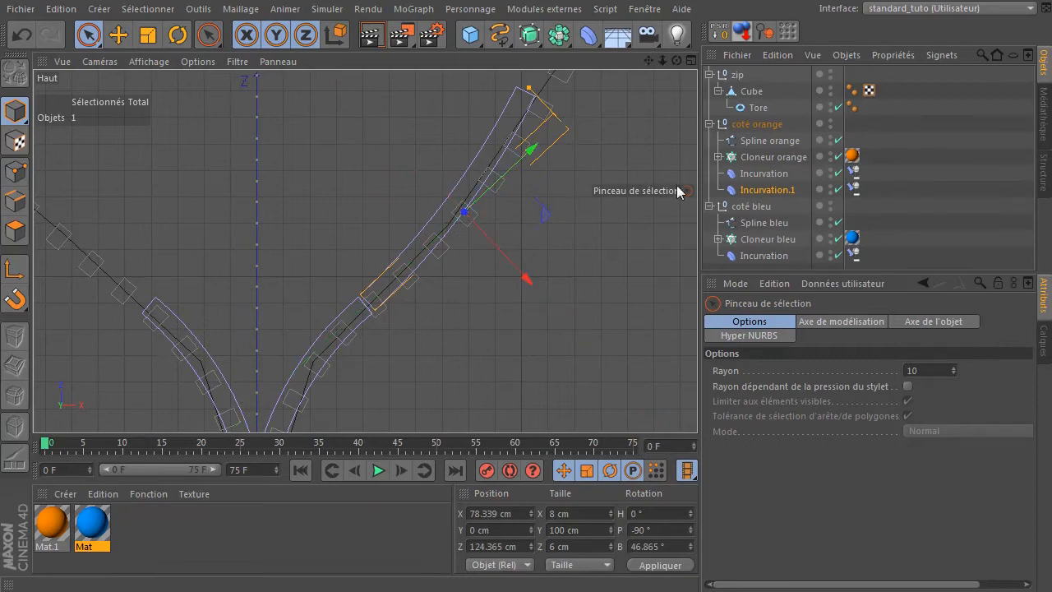
Try stronger counter-bends on Incurvation.1, including -40°, and settle its Intensité at -50°.
click(764, 190)
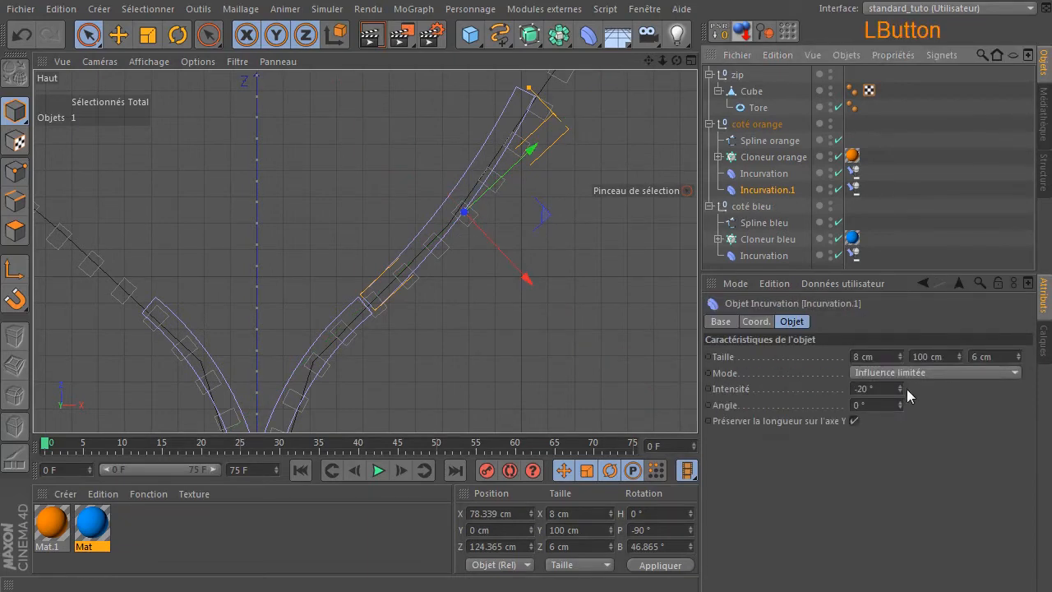
drag(901, 387, 901, 435)
double_click(890, 387)
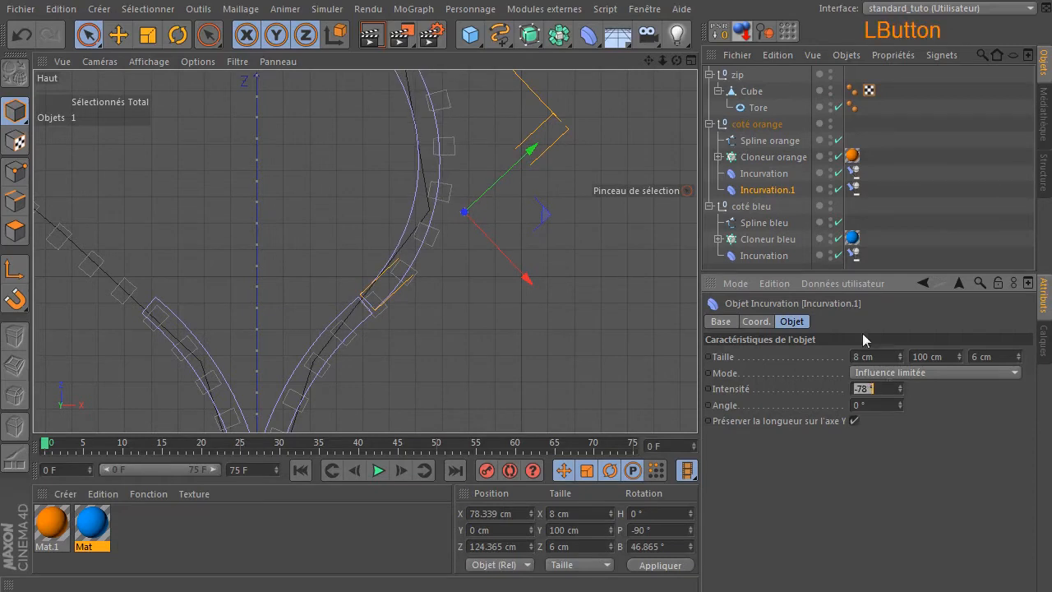
text(-40)
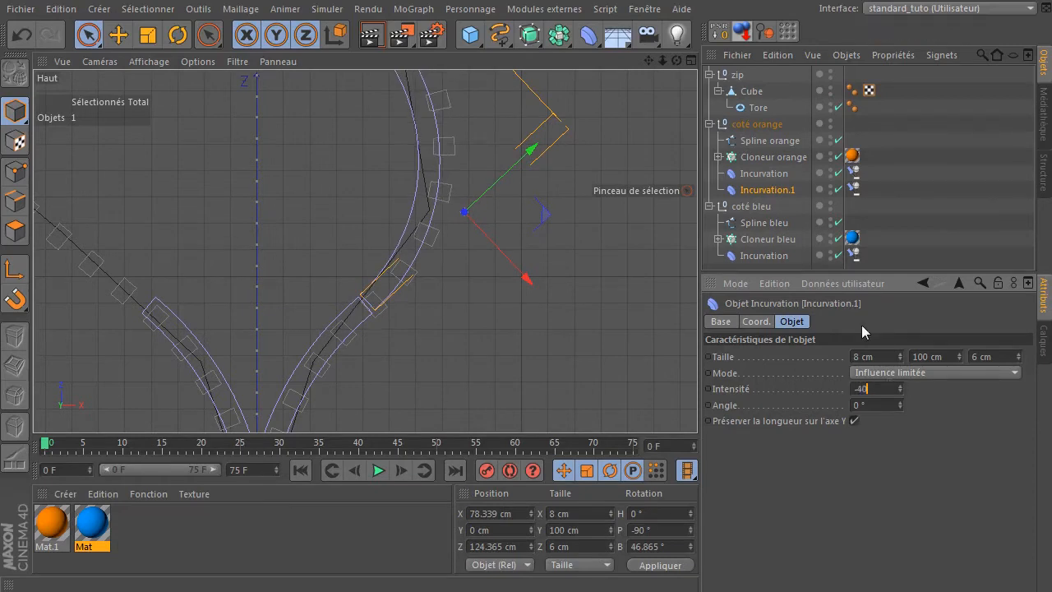
key(Return)
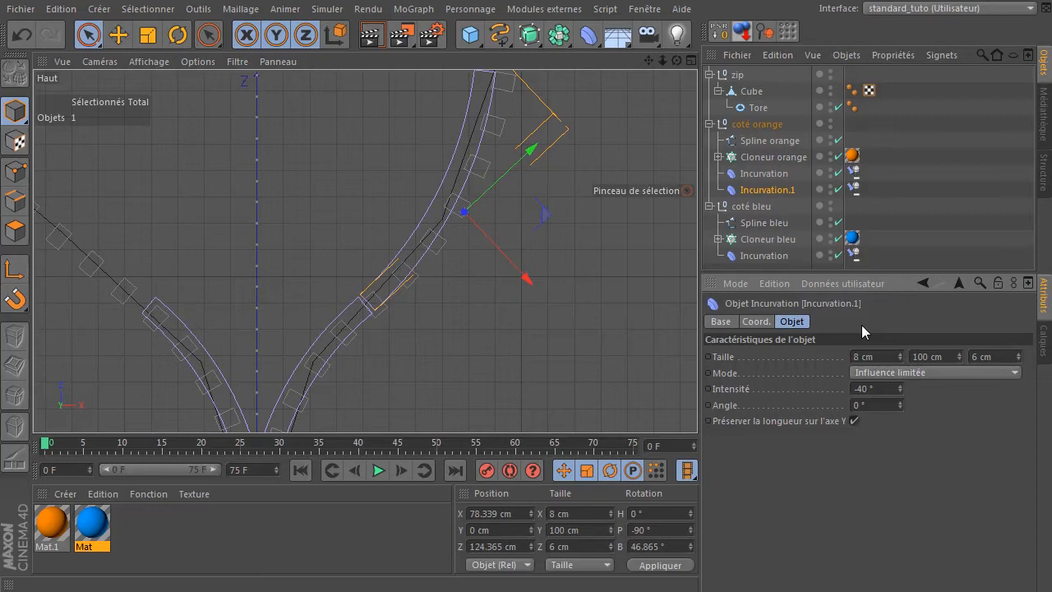
double_click(872, 389)
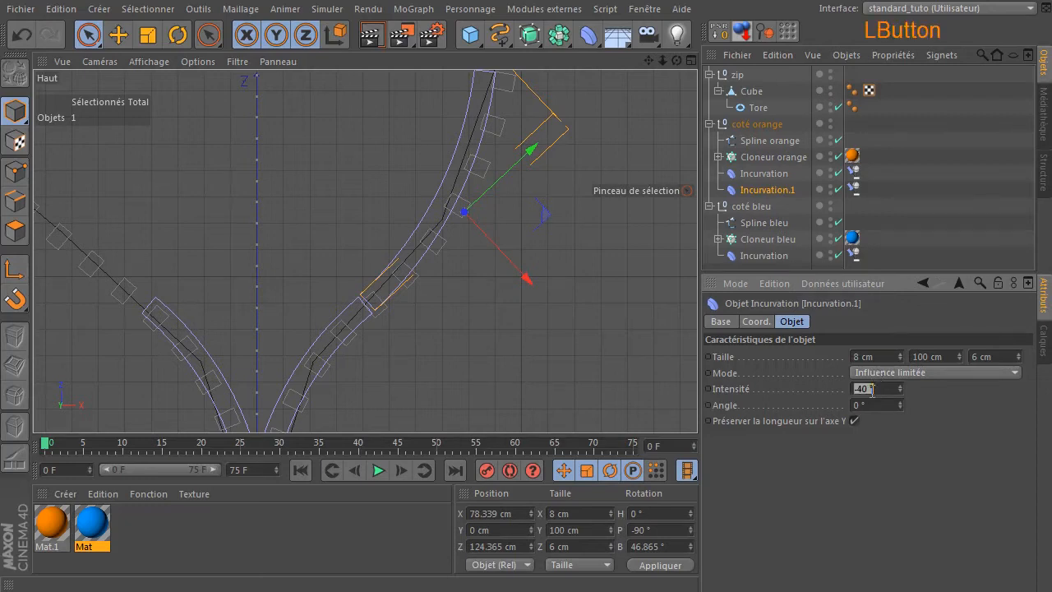
key(BackSpace)
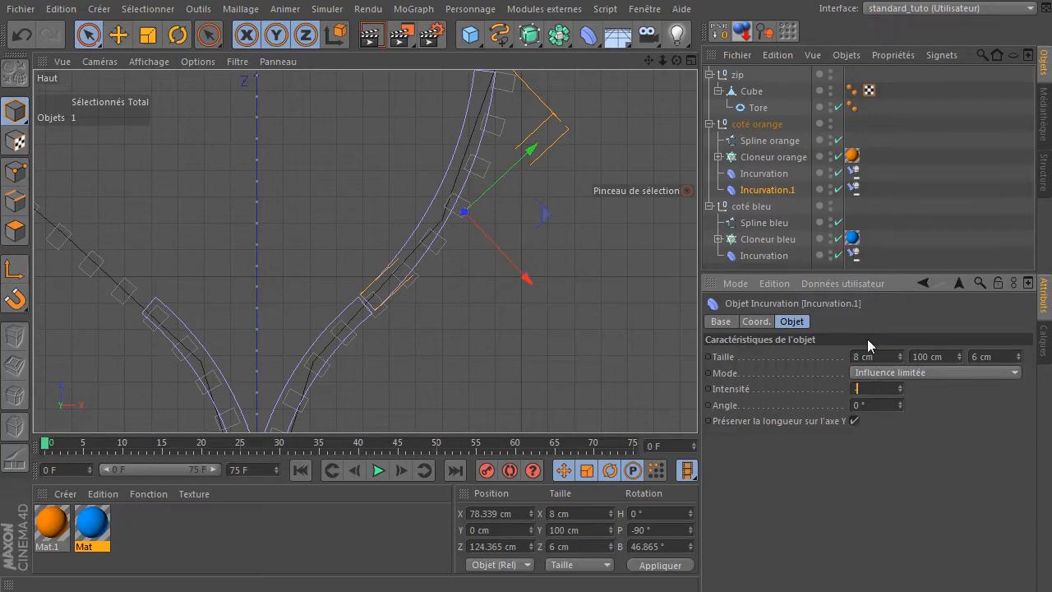
text(-50)
key(Return)
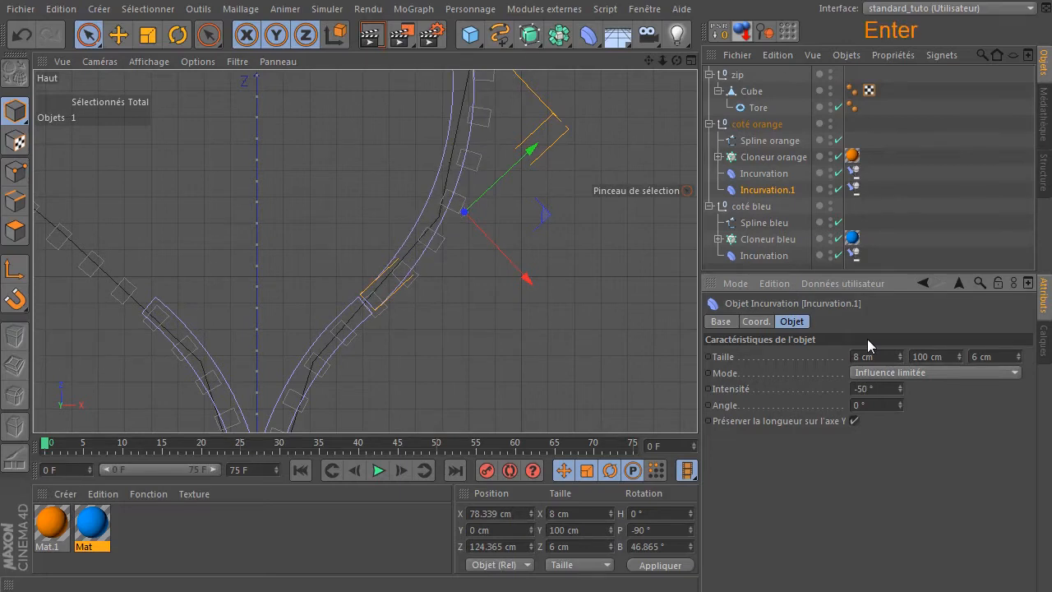
Examine the double curve of the orange zip side in the top and perspective views.
click(648, 69)
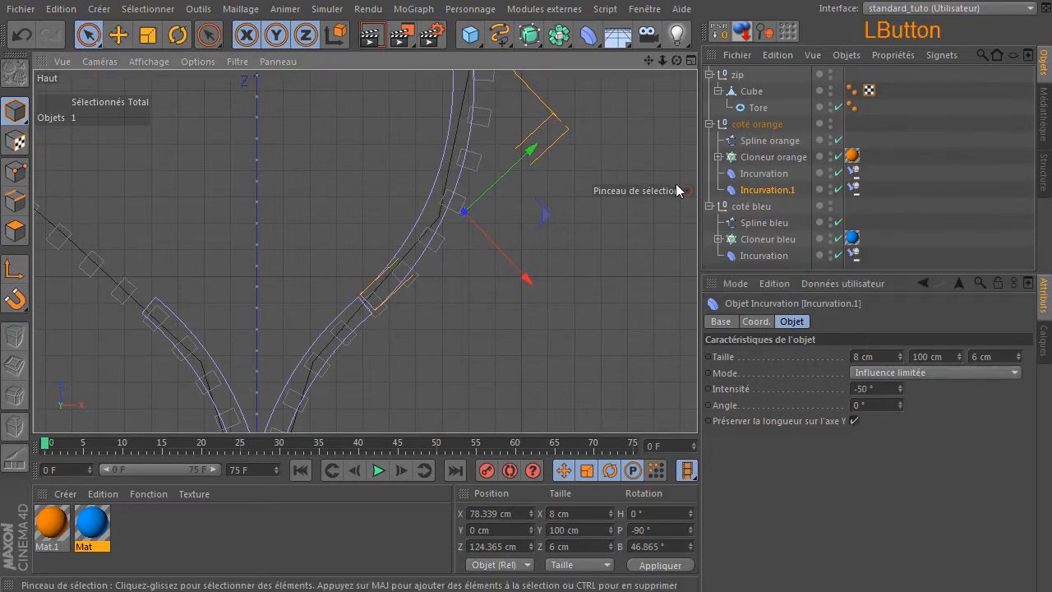
mouse_move(648, 60)
mouse_down()
mouse_move(688, 231)
mouse_move(658, 70)
mouse_up()
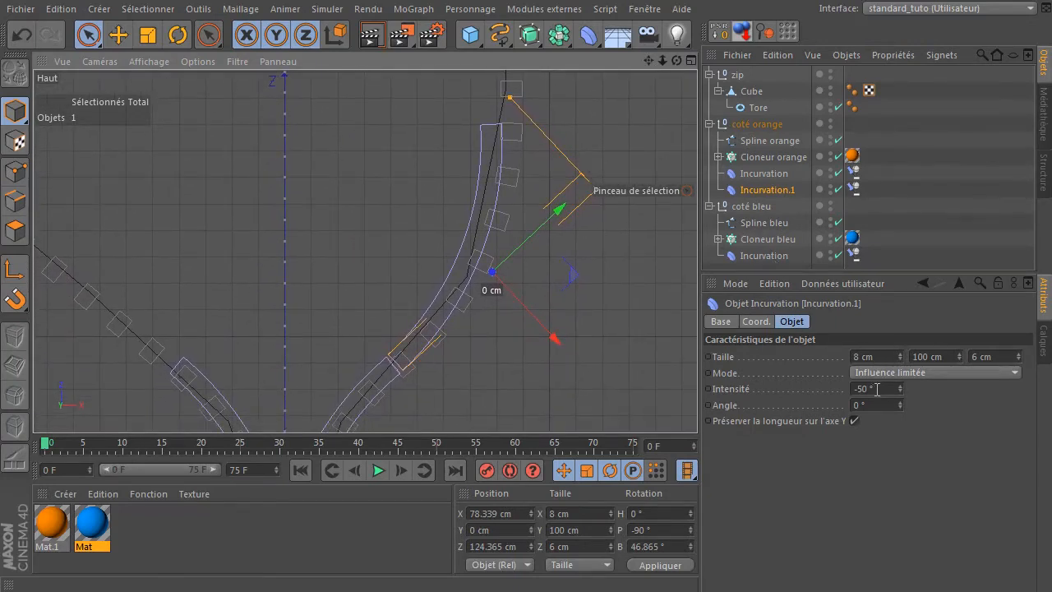
scroll(494, 276, down, 4)
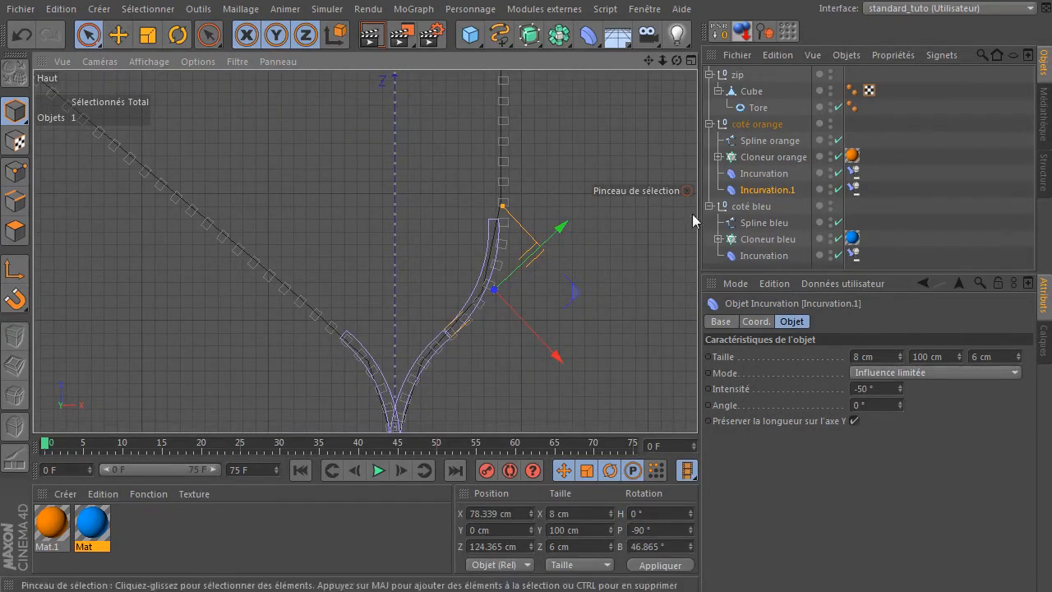
middle_click(562, 286)
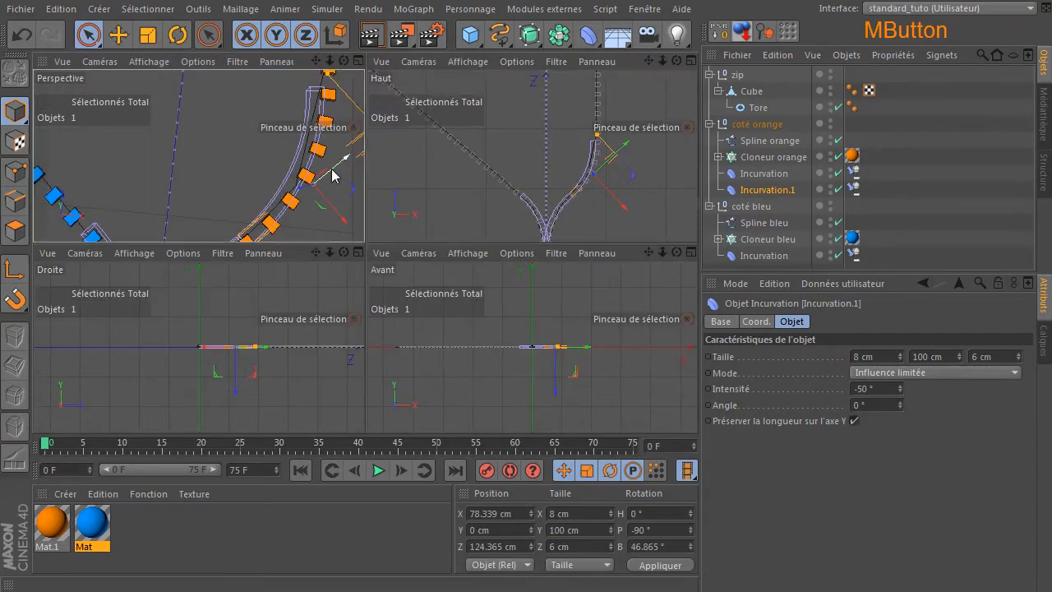
middle_click(328, 176)
scroll(416, 252, down, 2)
scroll(417, 253, down, 2)
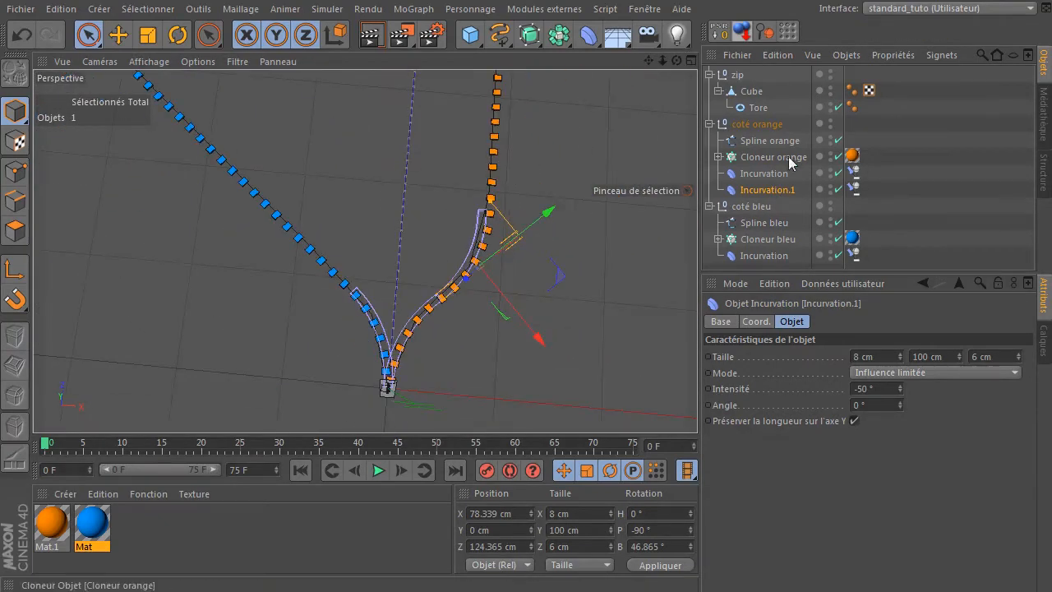
drag(676, 62, 477, 121)
click(493, 125)
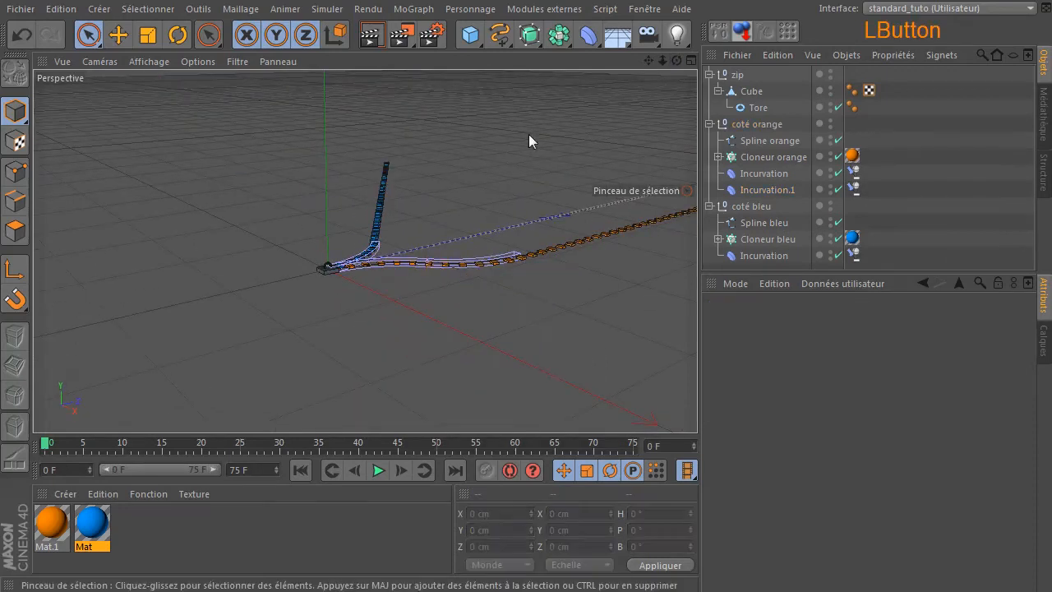
Test the zipper by moving the zip null about 78 cm along Z, and undo that move.
click(735, 75)
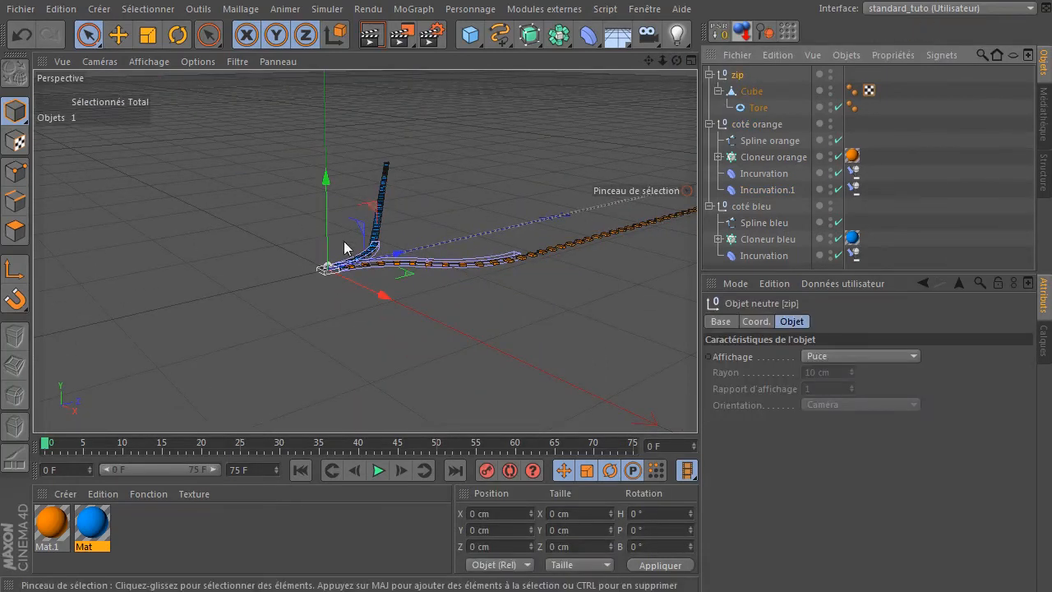
drag(396, 254, 448, 274)
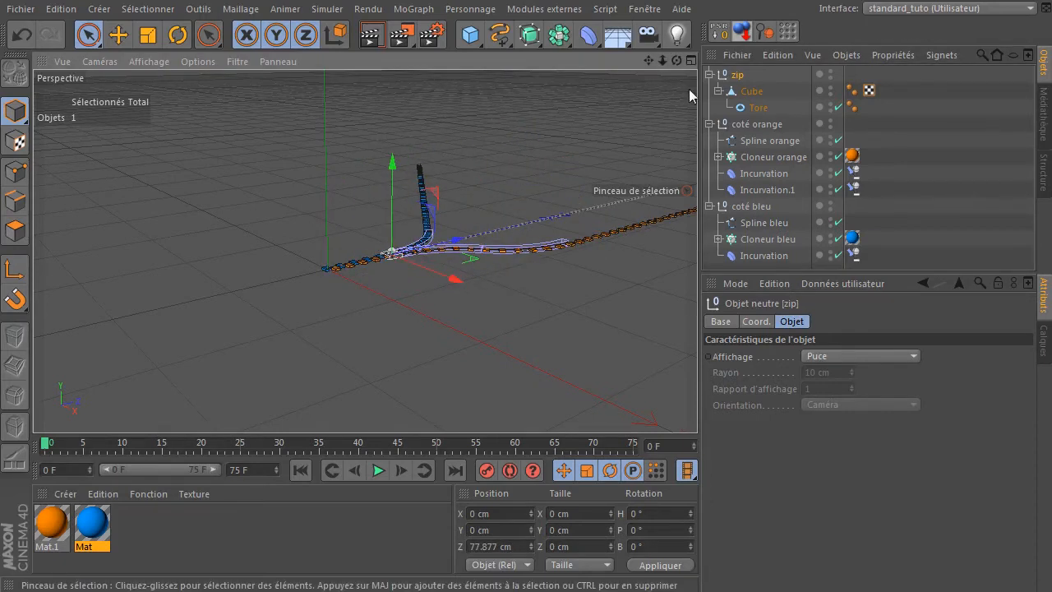
click(22, 35)
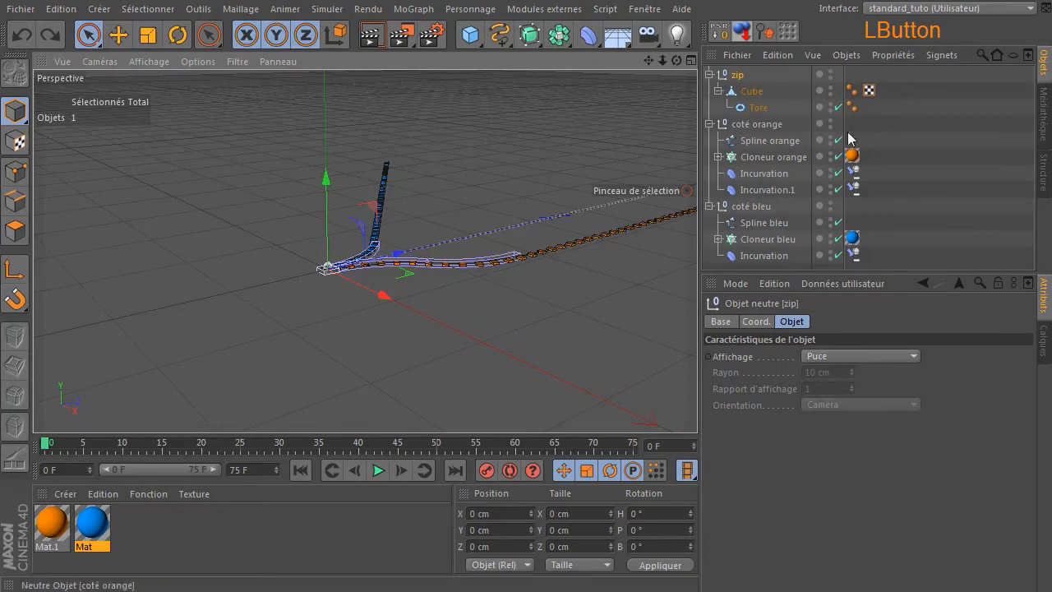
Duplicate Incurvation.1 within coté orange and move the copy beyond the second bend, to about X 111 cm, Z 219 cm.
click(779, 189)
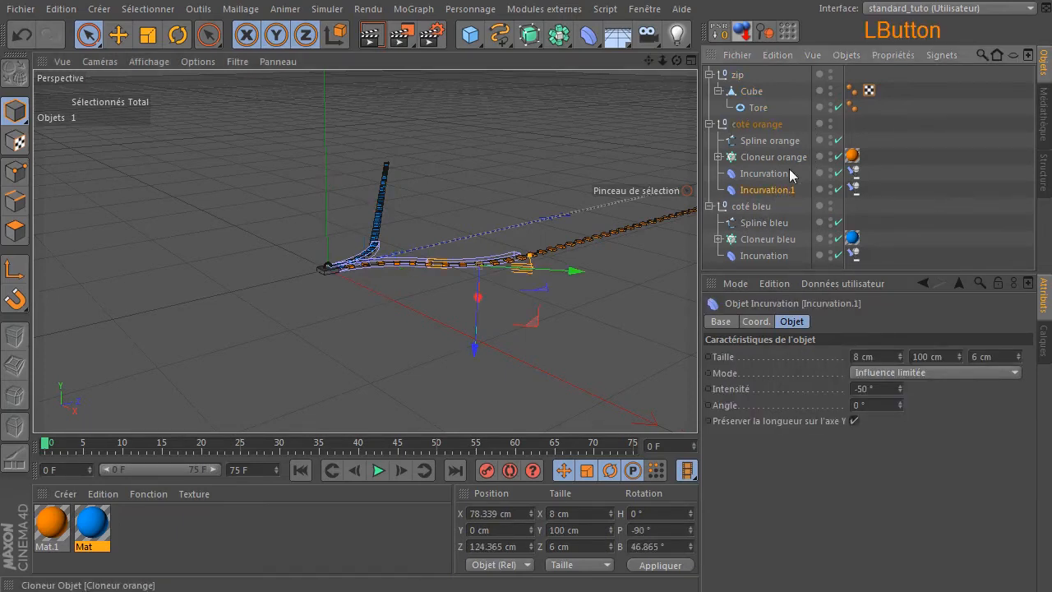
ctrl+drag(758, 191, 686, 202)
middle_click(508, 225)
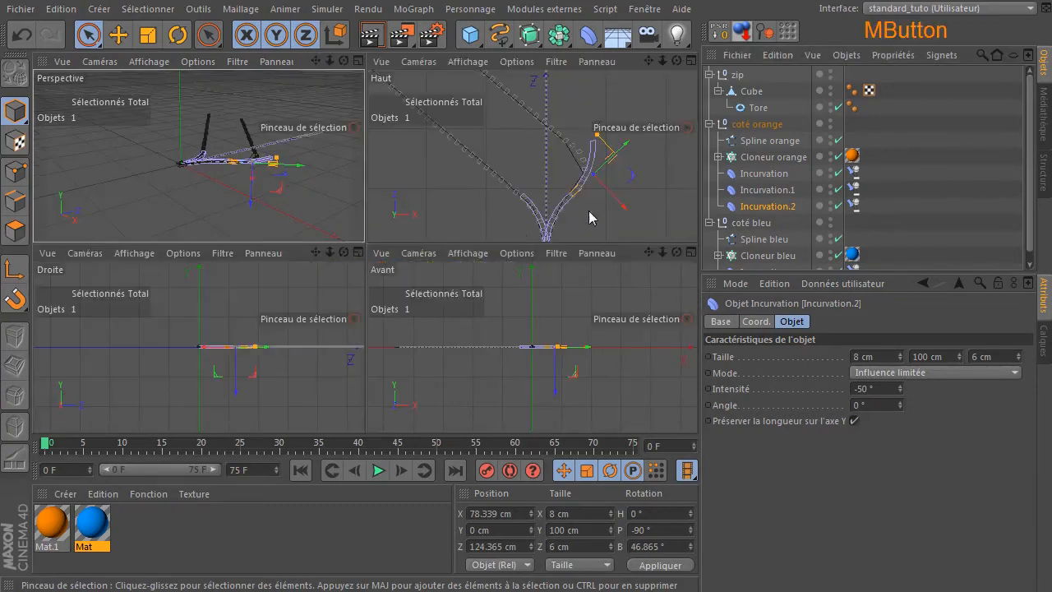
middle_click(641, 141)
drag(570, 294, 615, 177)
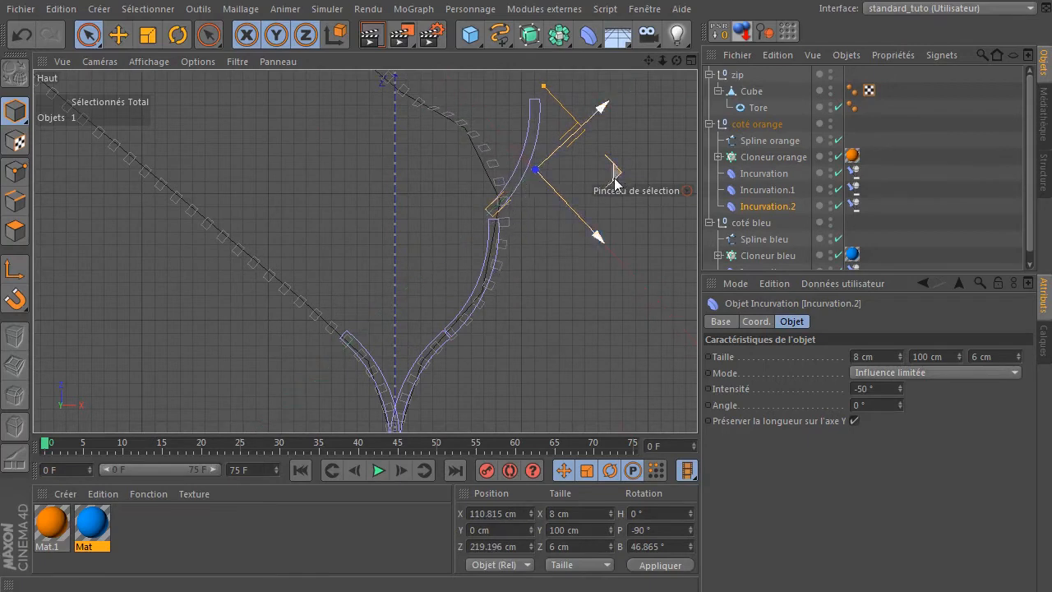
Rotate the copied deformer's bank to about 0.7° and place it against the second bend's end, at about X 78.4 cm, Z 232.9 cm.
click(177, 34)
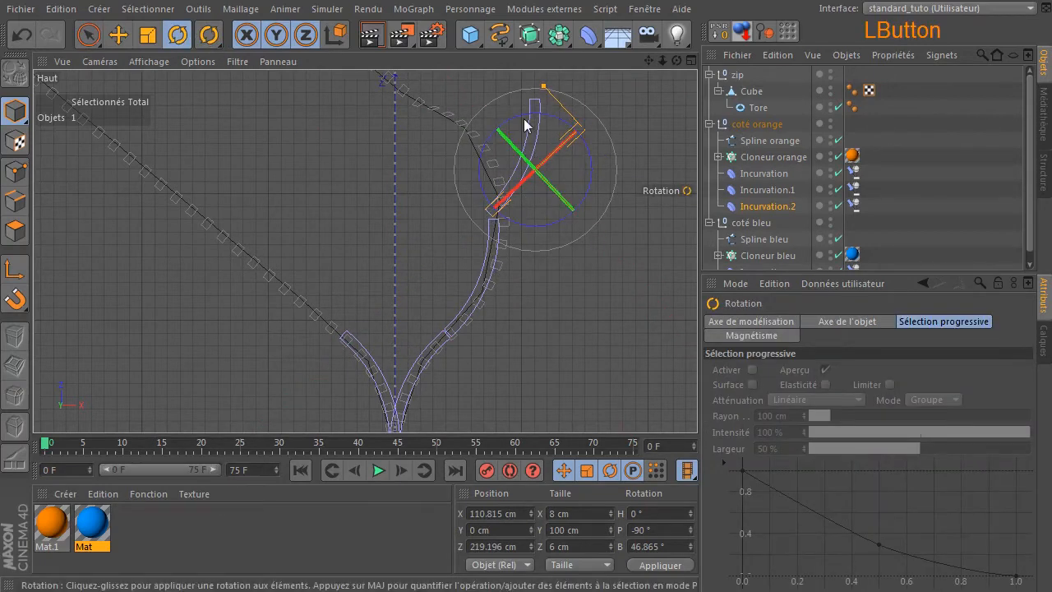
drag(529, 94, 444, 134)
click(117, 34)
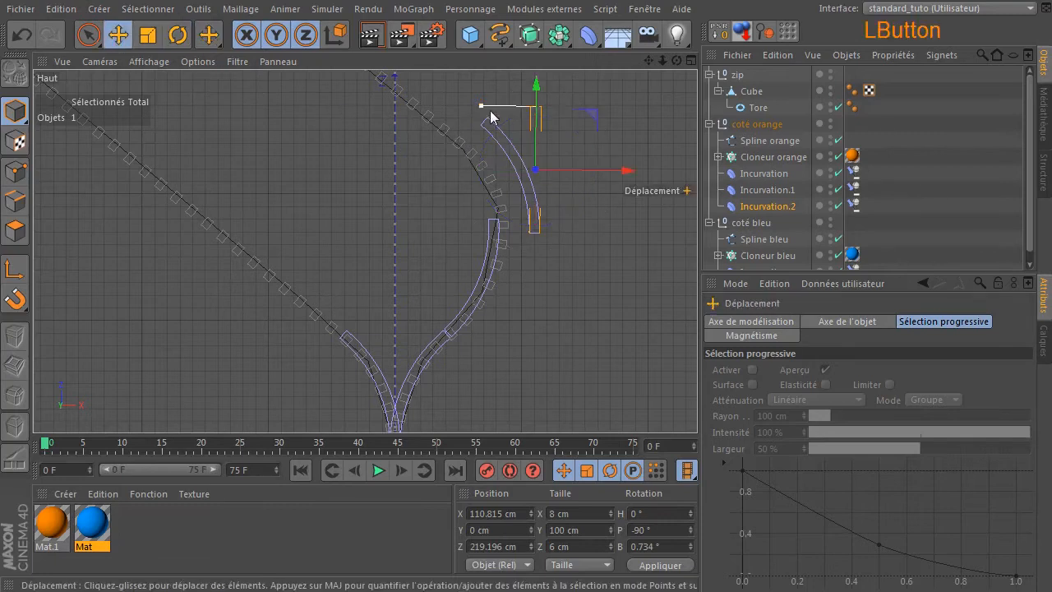
drag(594, 116, 556, 102)
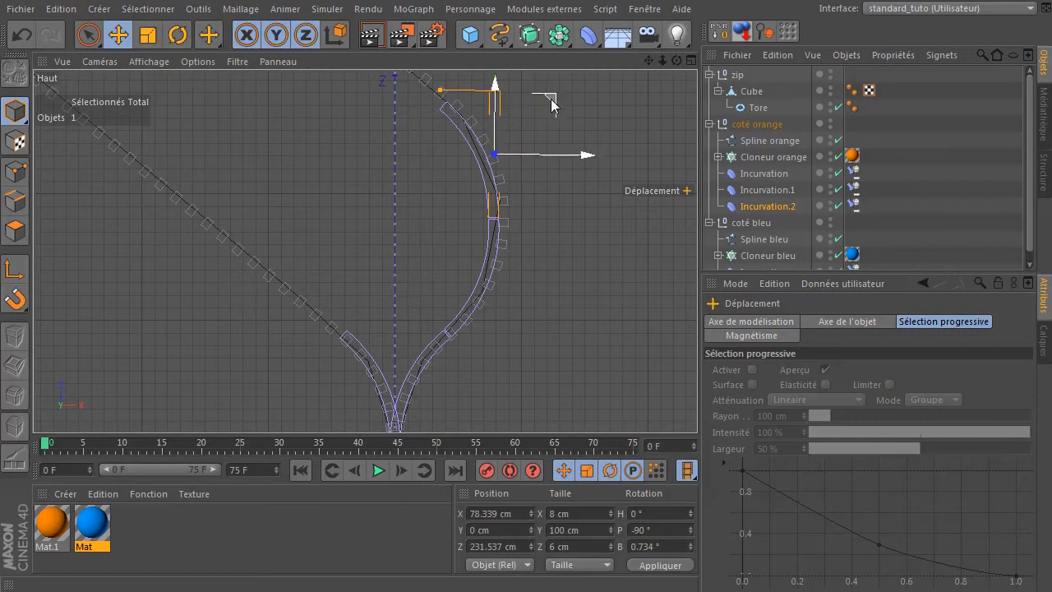
drag(496, 89, 498, 87)
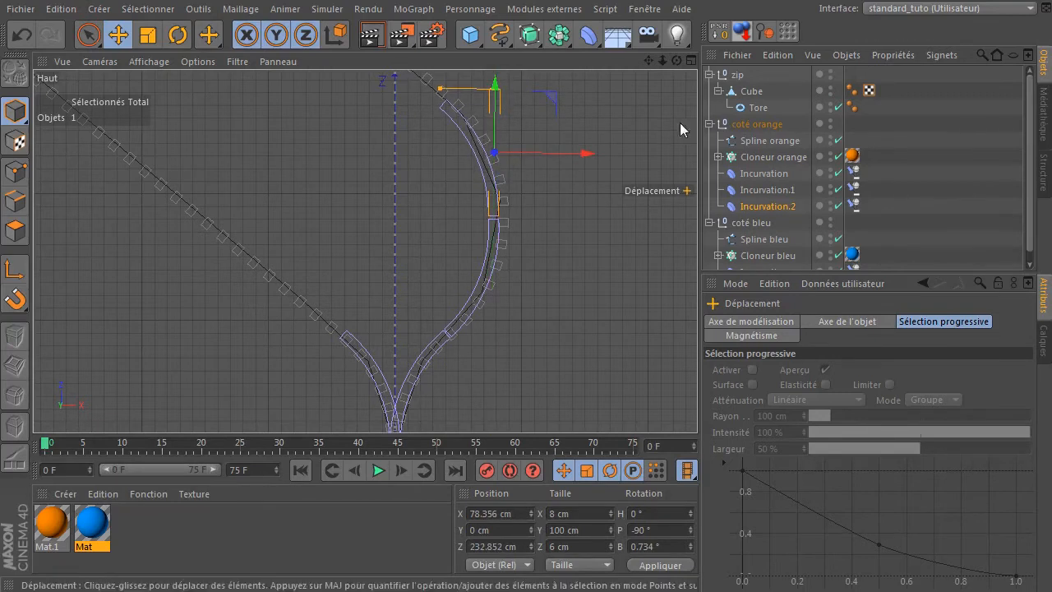
Set the Intensité of the third bend deformer on the orange side to 14°.
click(762, 206)
drag(901, 389, 949, 382)
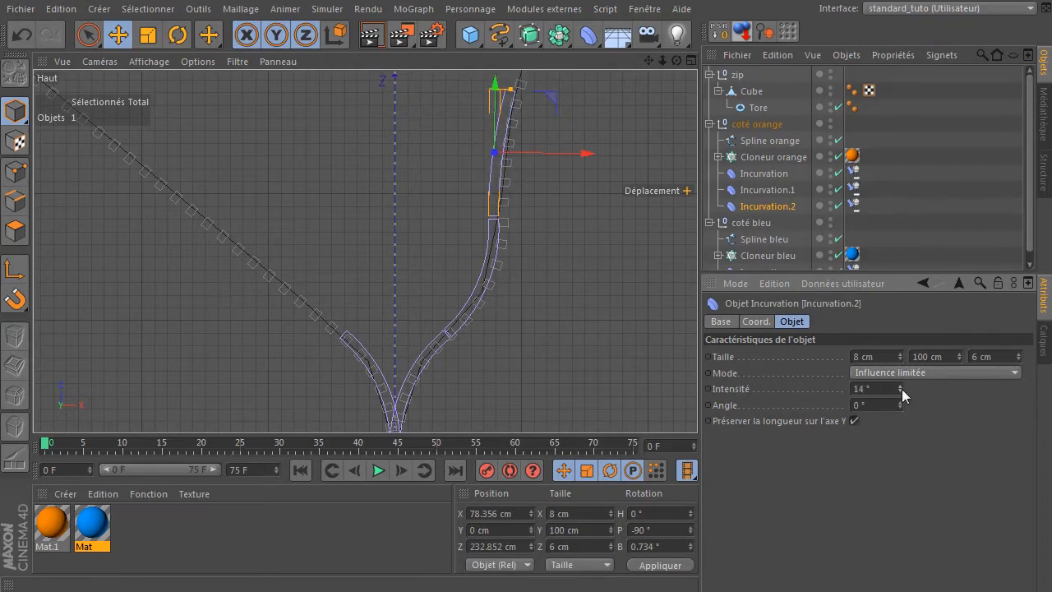
scroll(467, 275, down, 4)
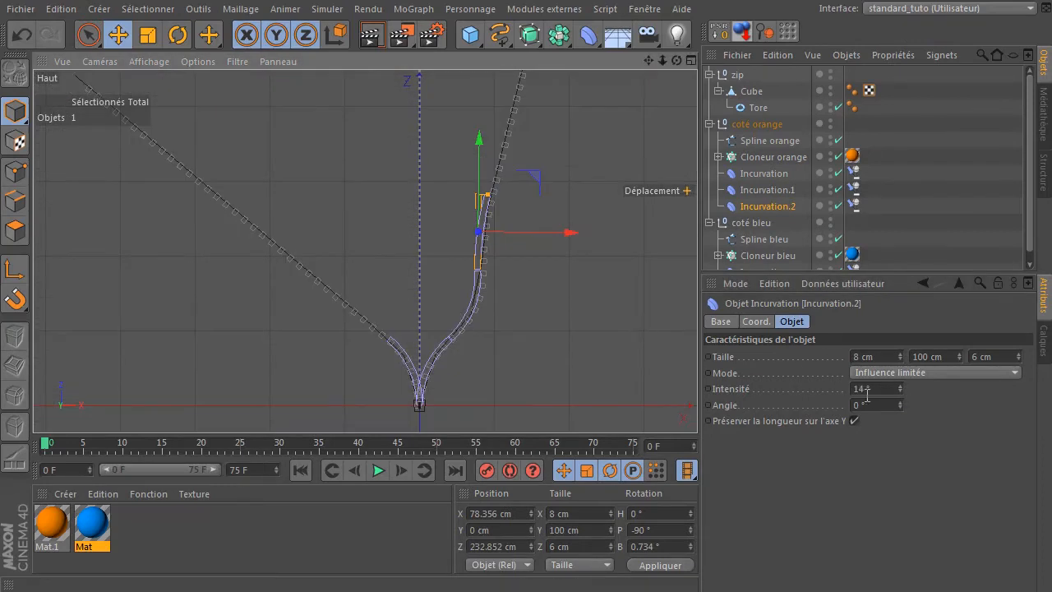
Set the Intensité of the third bend deformer on the orange side to -8°.
drag(900, 386, 878, 387)
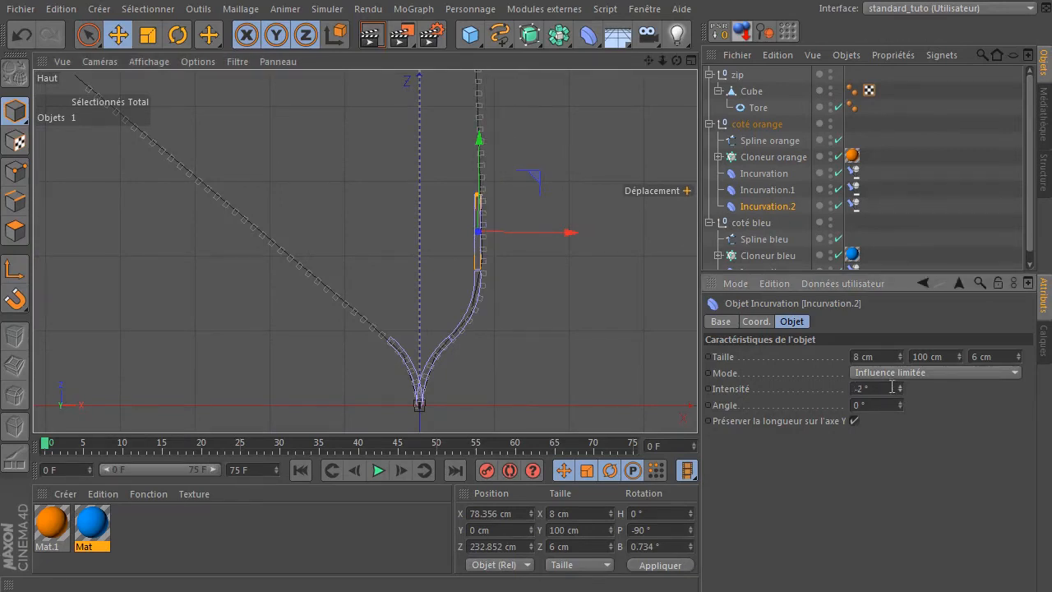
drag(901, 388, 891, 388)
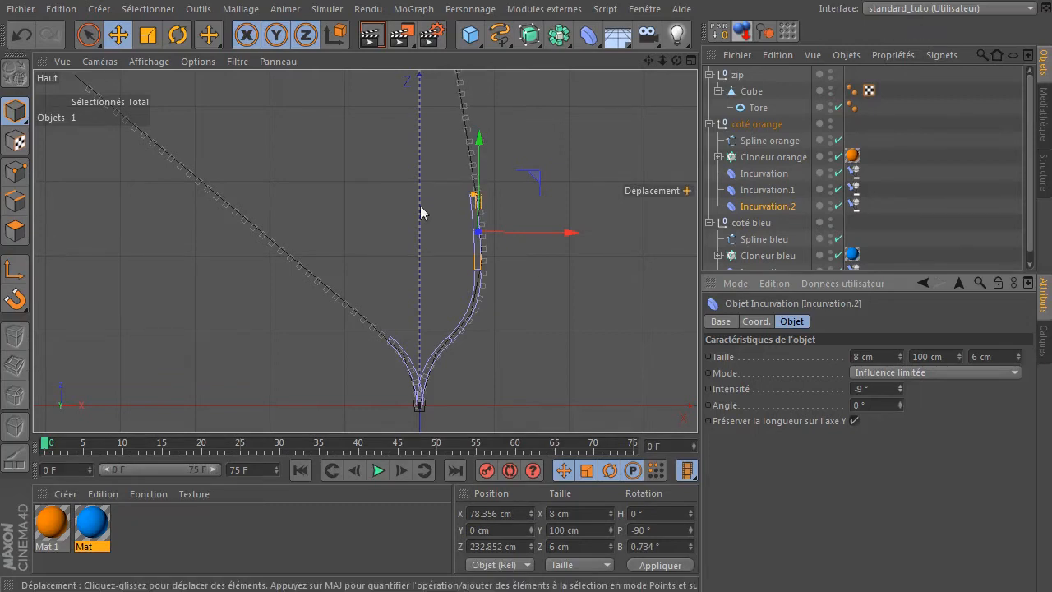
drag(649, 60, 689, 135)
click(884, 386)
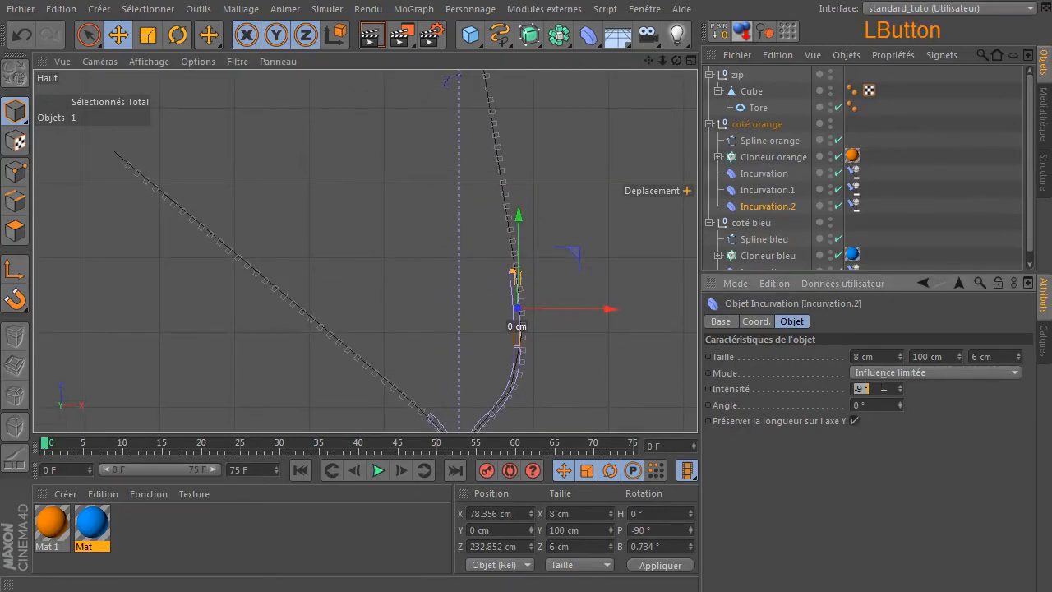
text(-8)
key(Return)
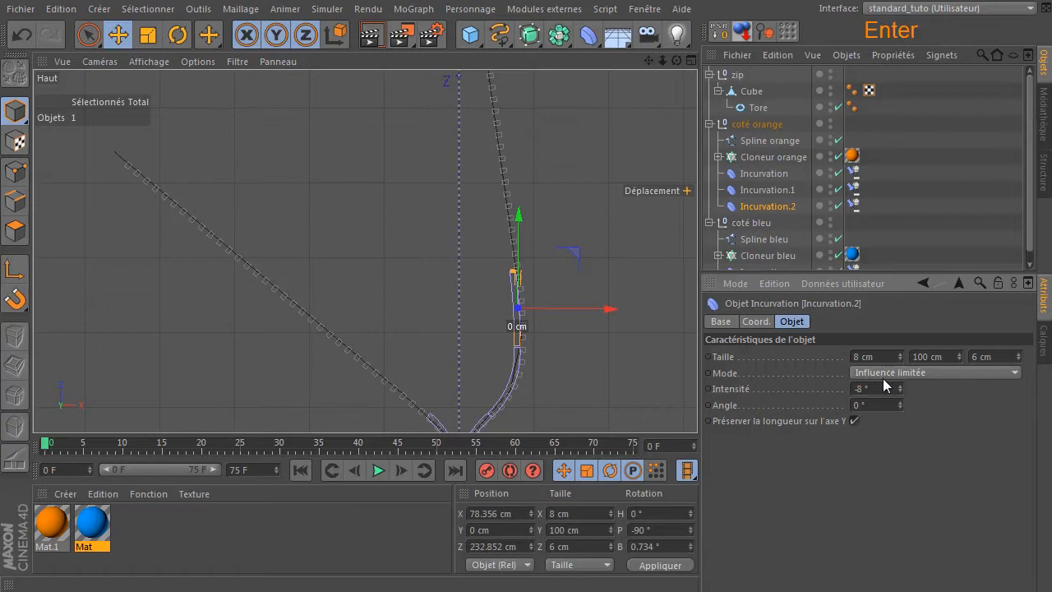
click(613, 218)
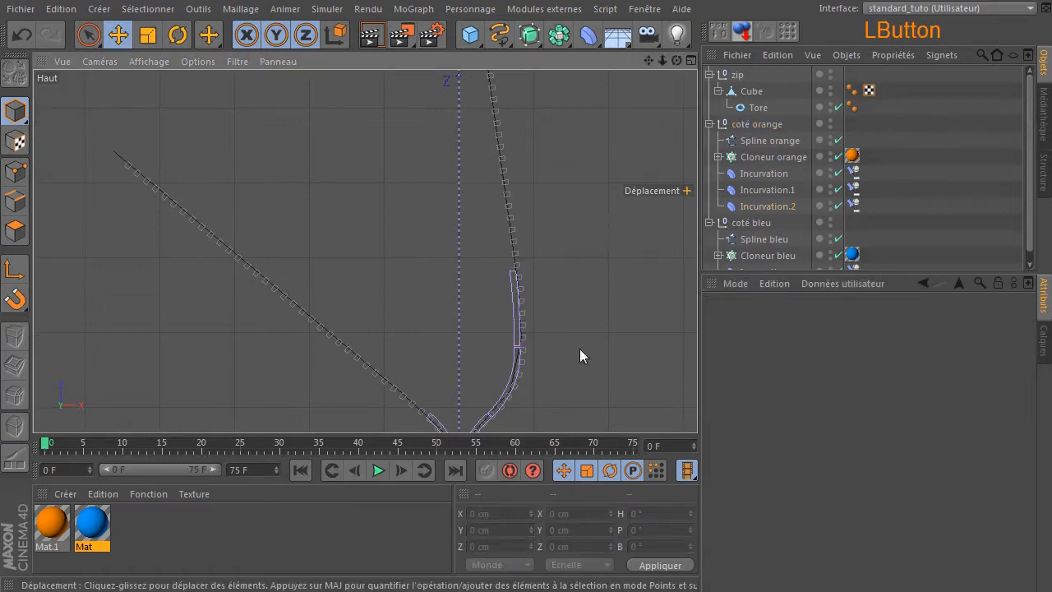
Test the three orange bends by moving the zip null along Z in the perspective view, and undo that move.
scroll(526, 381, down, 3)
middle_click(523, 287)
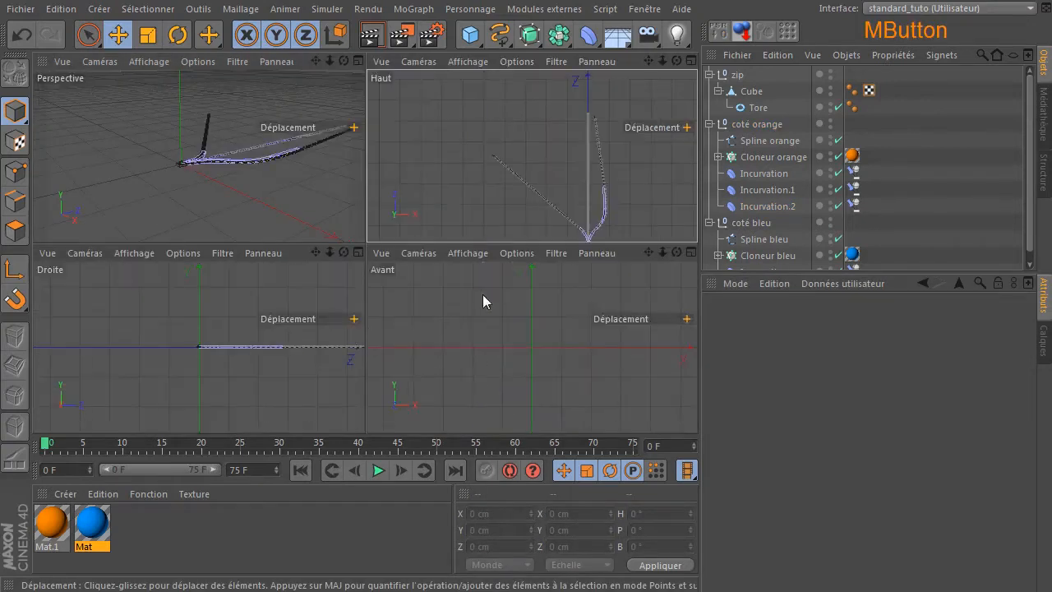
middle_click(245, 138)
click(739, 74)
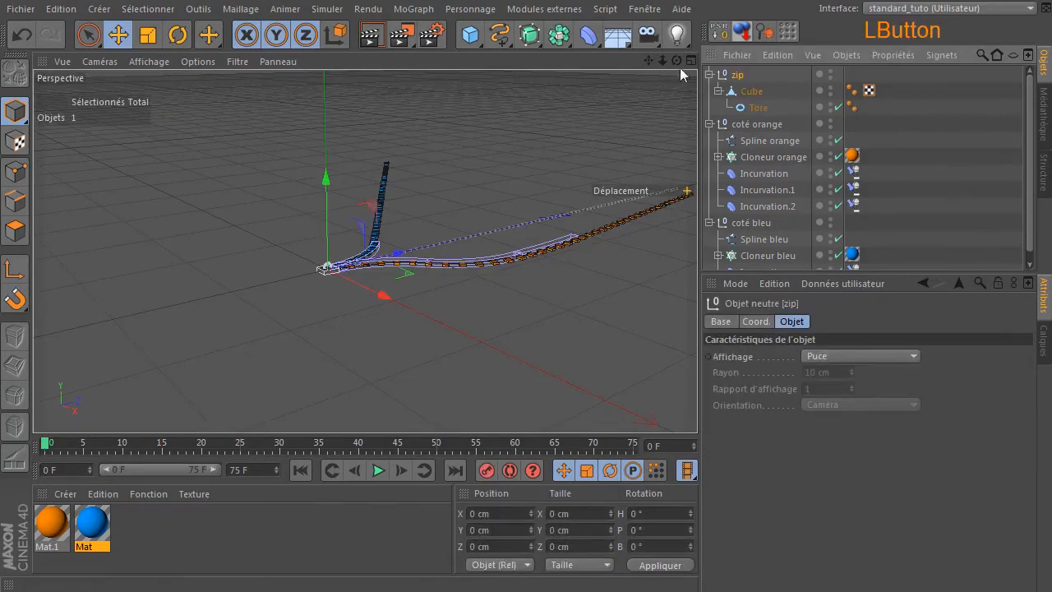
drag(648, 60, 480, 121)
drag(246, 307, 370, 302)
click(21, 35)
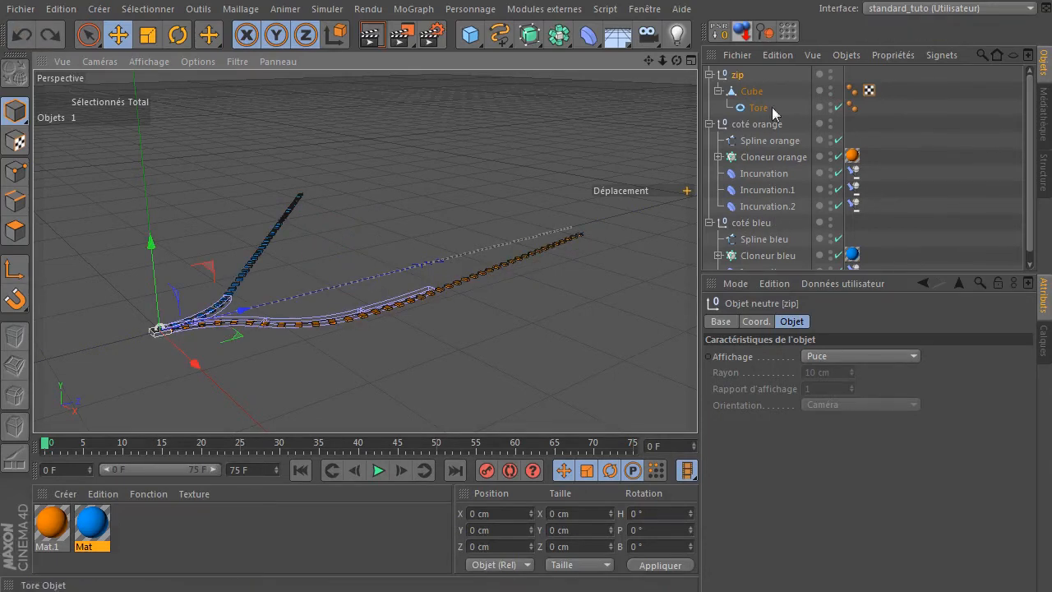
Duplicate the Incurvation deformer within coté bleu and move the copy beyond the first bend, to about X -42 cm, Z 141 cm.
middle_click(419, 244)
middle_click(618, 189)
drag(649, 62, 682, 3)
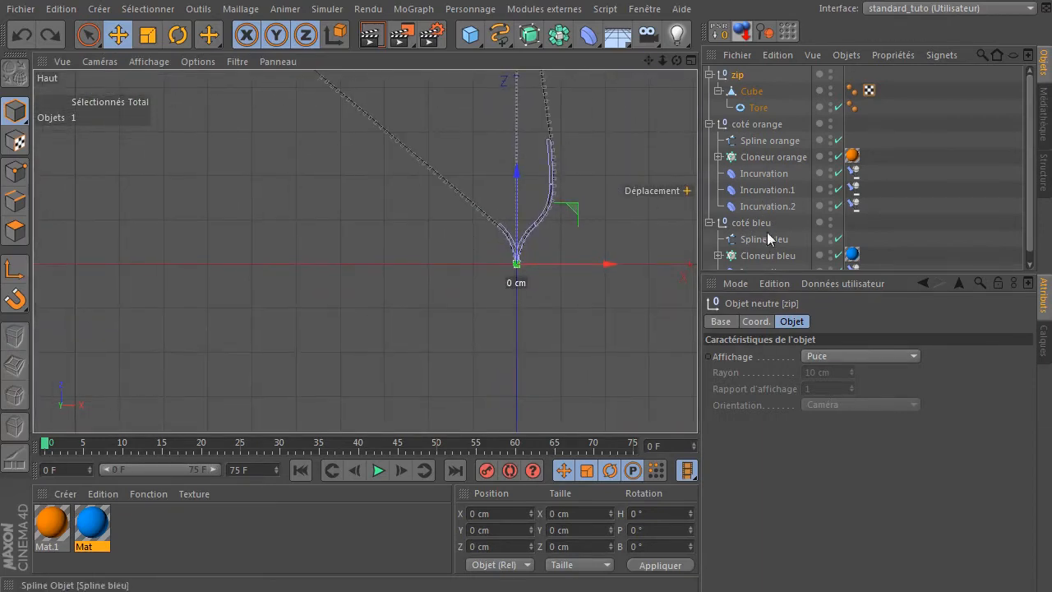
scroll(758, 216, down, 1)
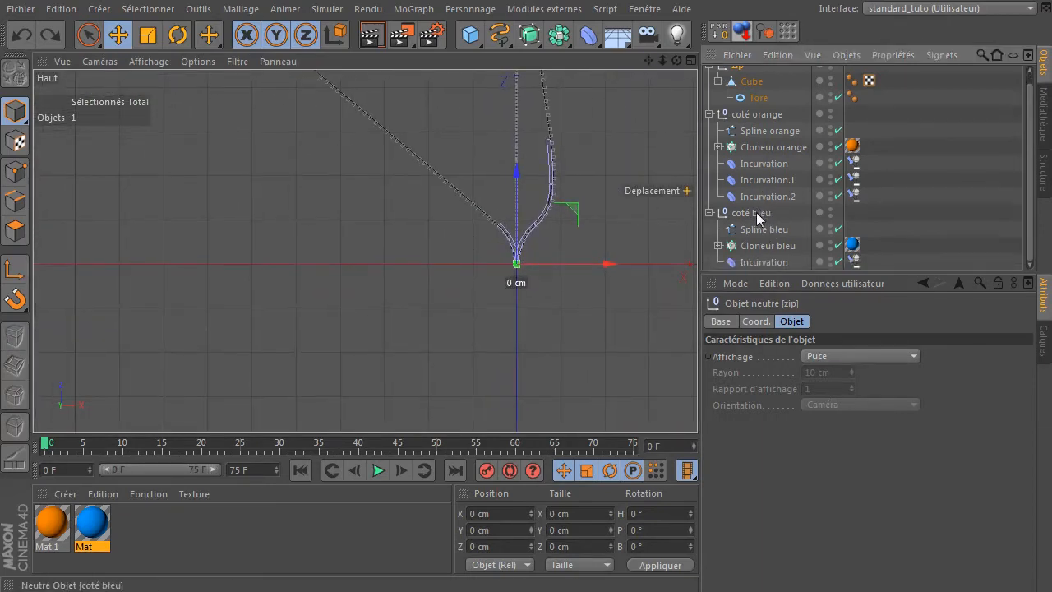
drag(784, 271, 787, 354)
click(778, 271)
mouse_move(778, 272)
ctrl+mouse_down()
mouse_move(787, 291)
mouse_move(774, 281)
ctrl+mouse_up()
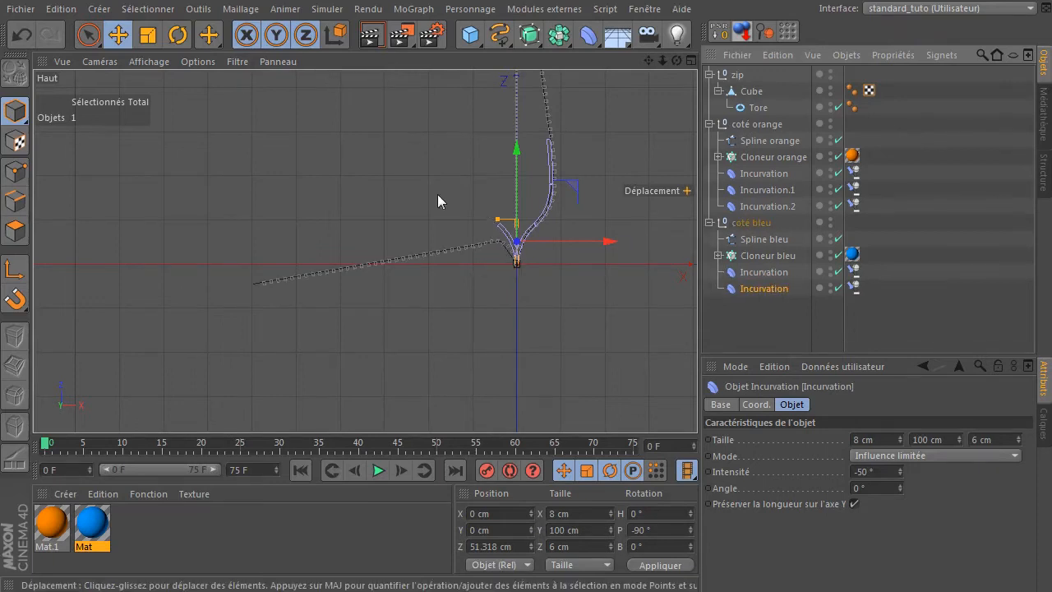
scroll(439, 200, up, 6)
scroll(447, 217, up, 1)
drag(649, 61, 502, 131)
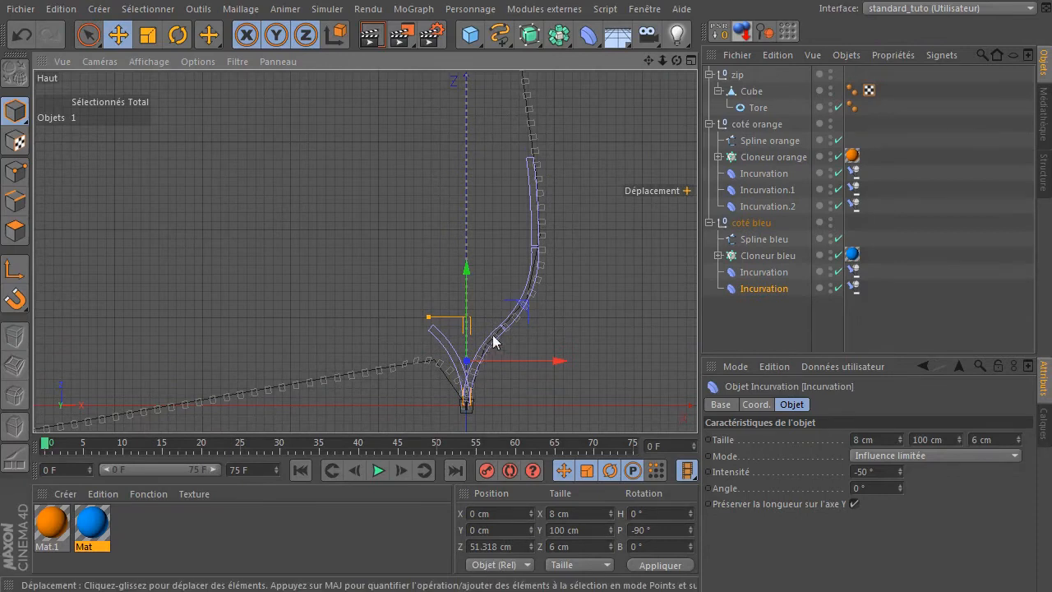
drag(532, 310, 488, 227)
Rotate the blue side's copied deformer to a bank of about -46.3° and place it against the first bend's end, at about X -78.7 cm, Z 125.6 cm.
scroll(404, 319, up, 5)
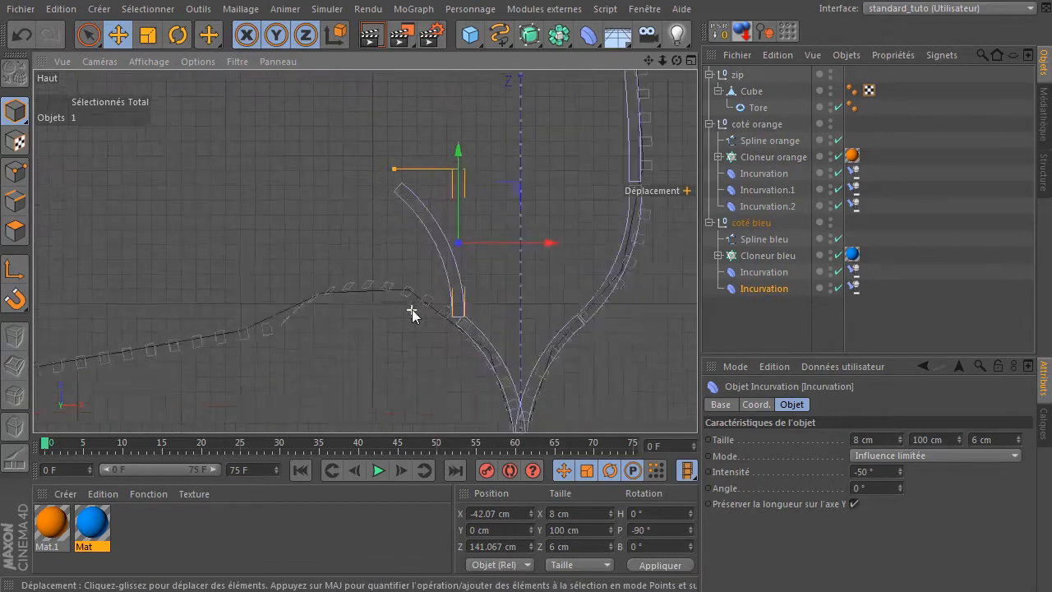
click(177, 35)
drag(431, 197, 408, 238)
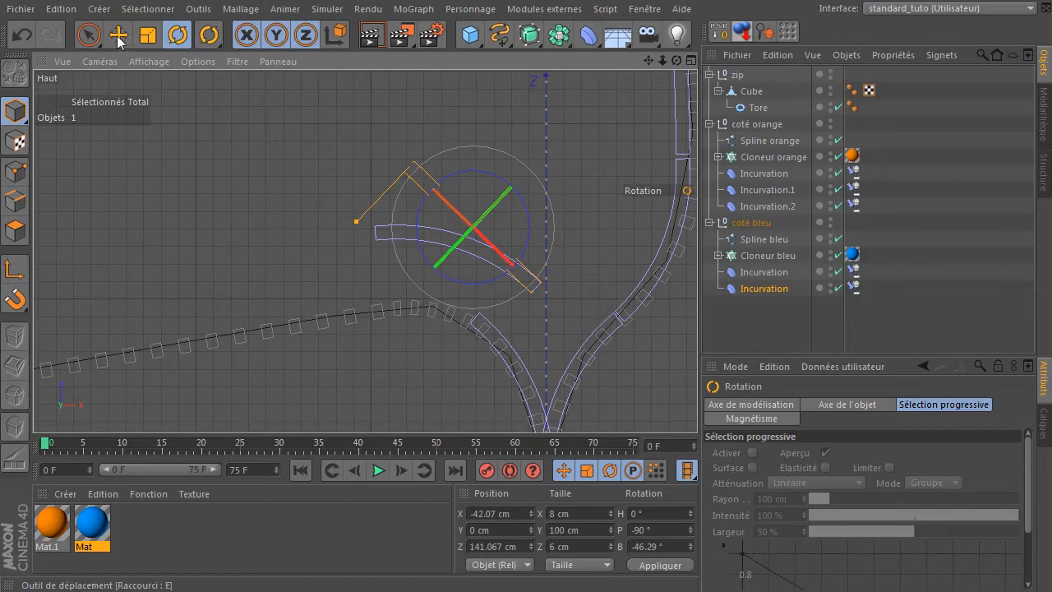
click(119, 35)
drag(468, 157, 404, 182)
Set the Intensité of the second bend deformer on the blue side to 55°.
click(784, 287)
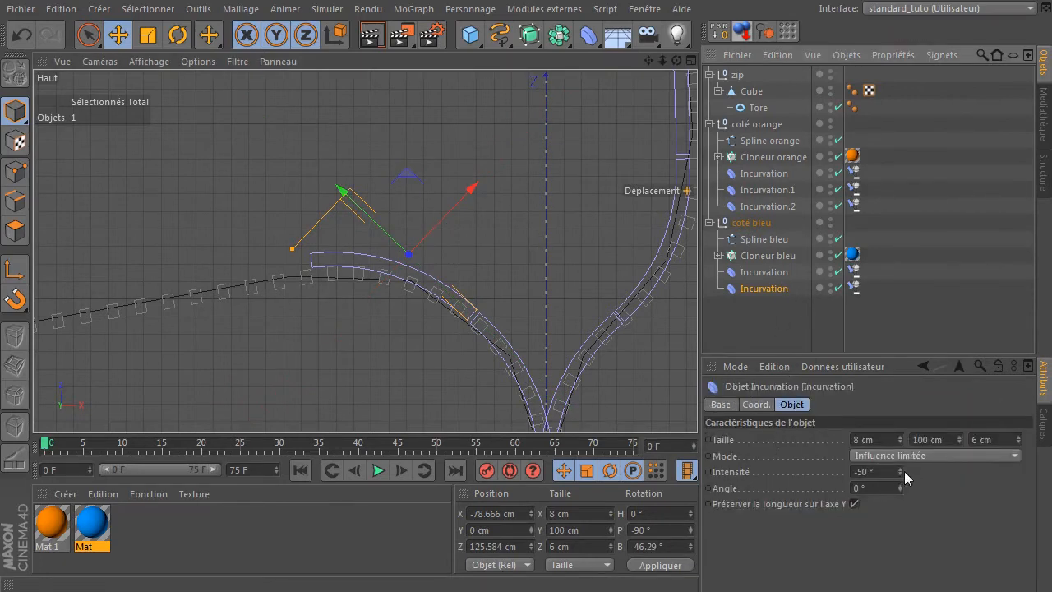
drag(901, 472, 1009, 472)
Duplicate the second blue bend deformer within coté bleu and move the copy beyond it, to about X -111 cm, Z 221.8 cm.
ctrl+drag(766, 290, 788, 303)
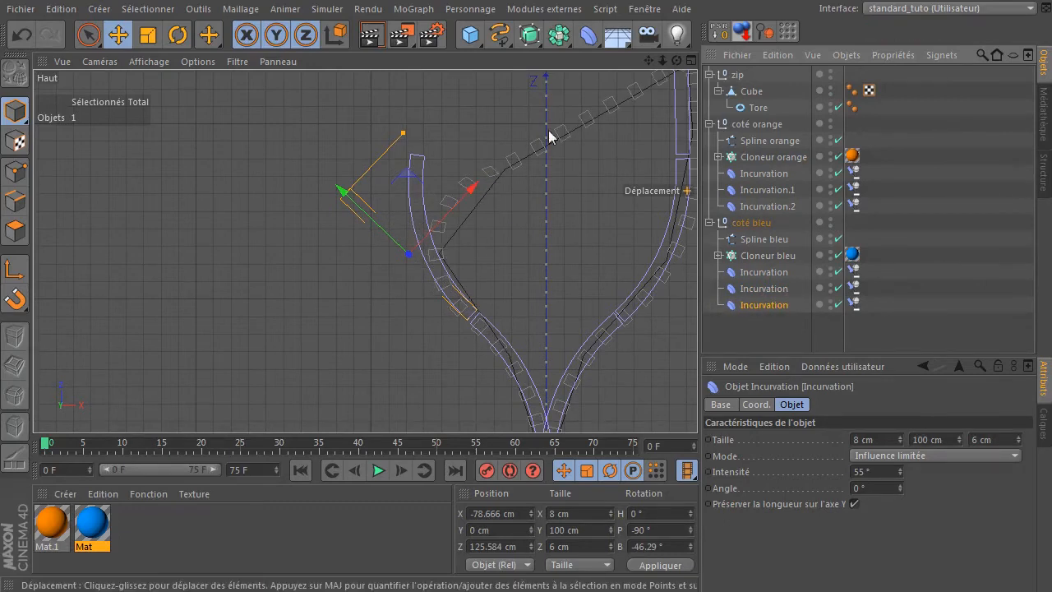
drag(650, 63, 630, 131)
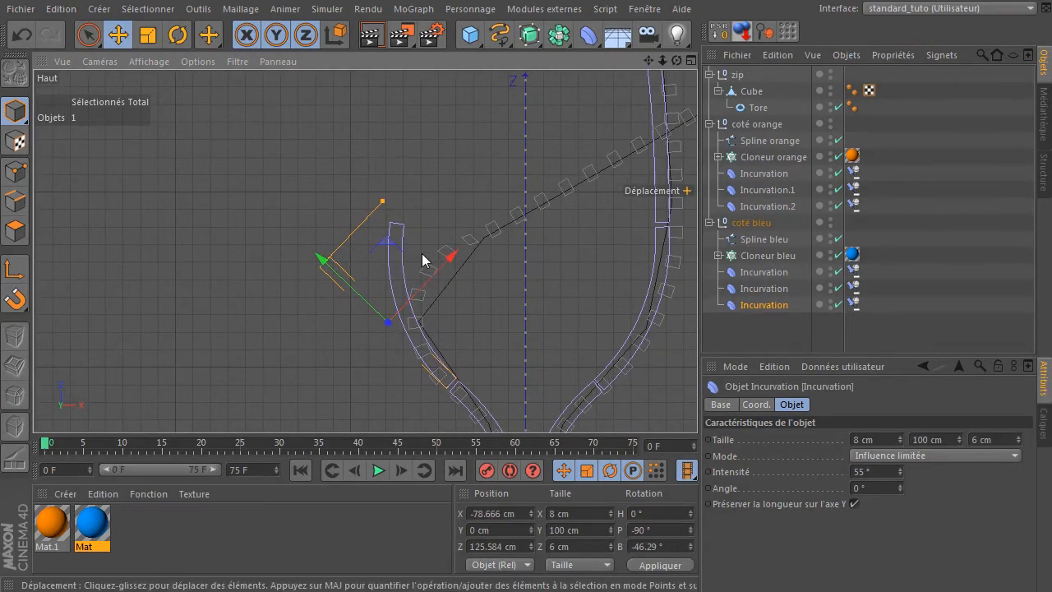
drag(388, 246, 333, 75)
Rotate the third blue deformer's bank to about 10.7° and place it against the second bend's end, at about X -63.2 cm, Z 234 cm.
key(r)
drag(385, 165, 359, 205)
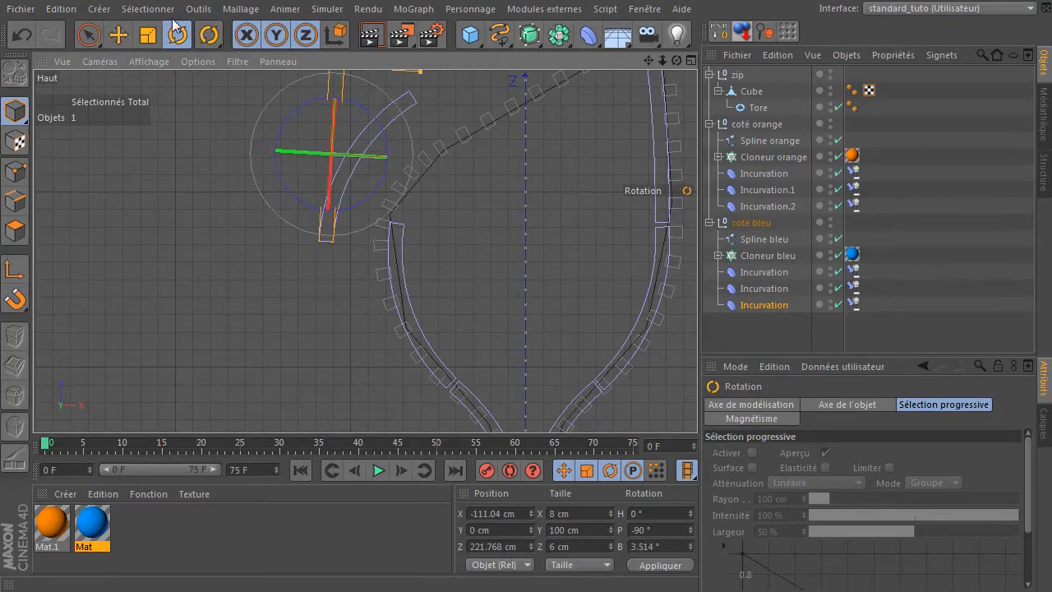
click(119, 35)
drag(389, 101, 465, 78)
click(178, 34)
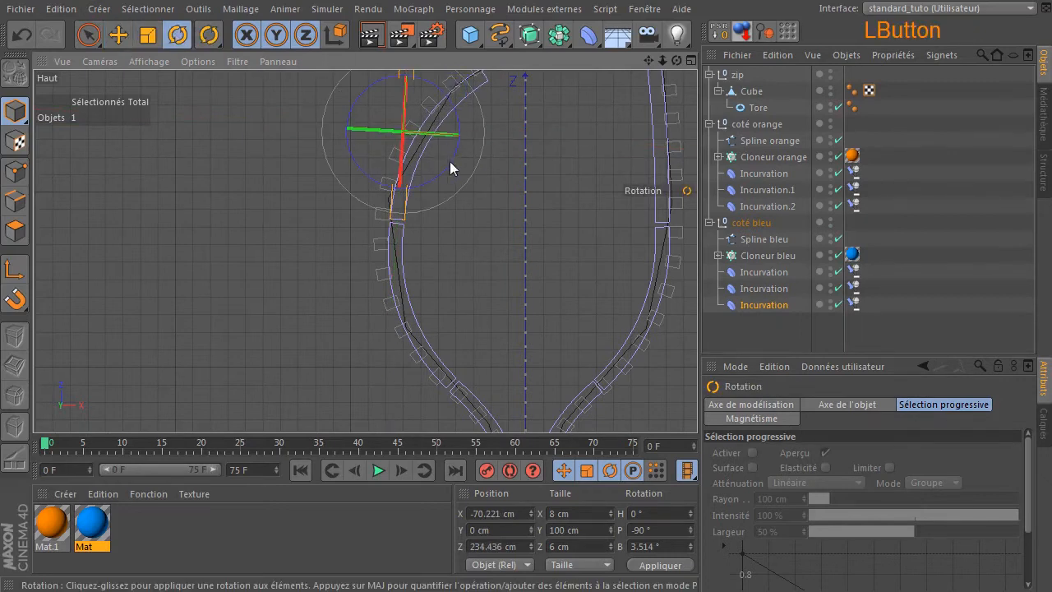
drag(453, 166, 448, 173)
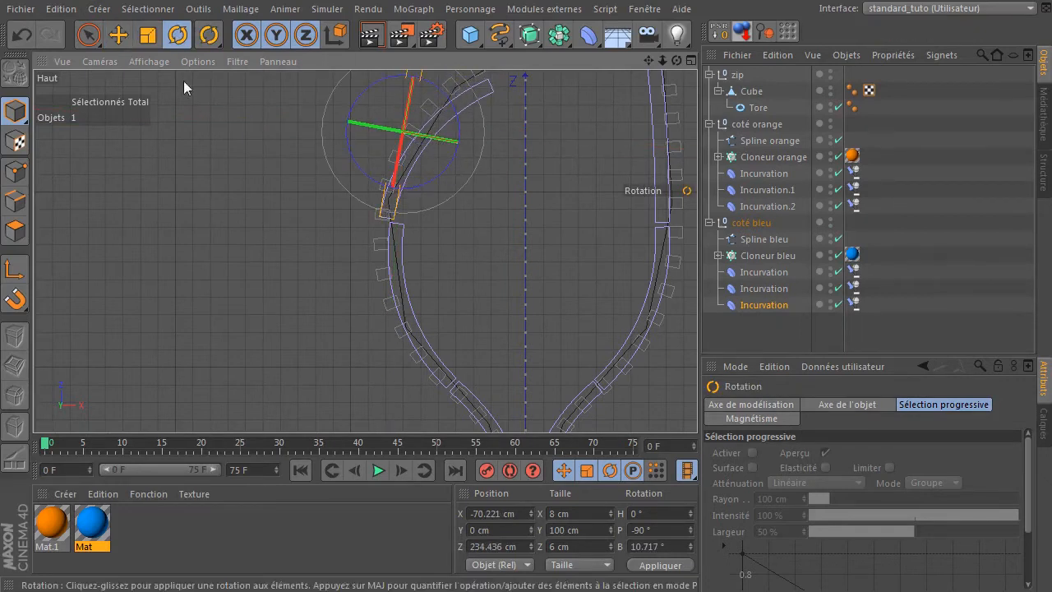
key(e)
click(471, 89)
drag(471, 88, 484, 88)
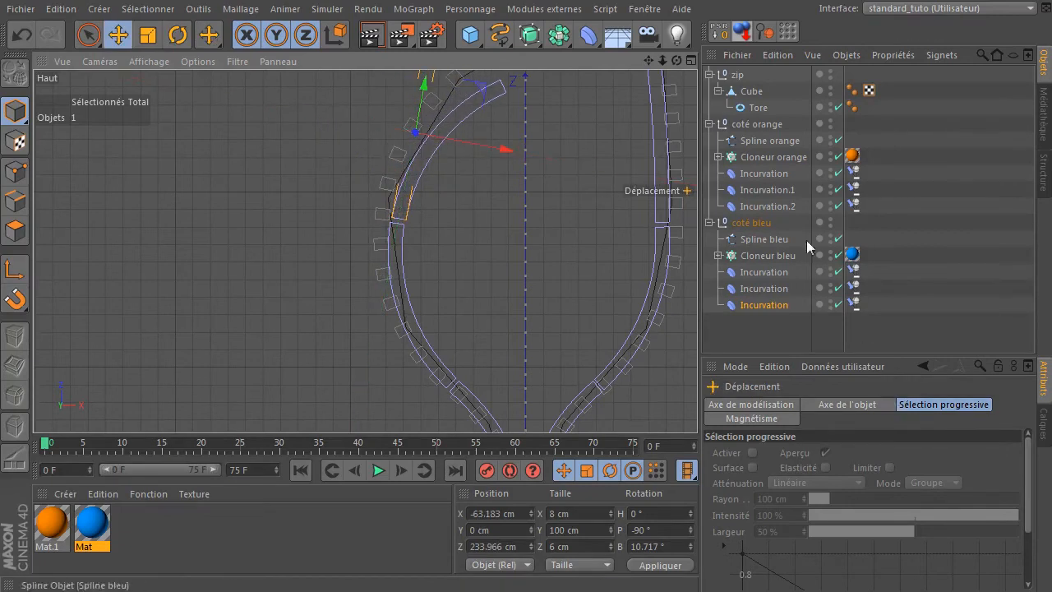
Set the Intensité of the third bend deformer on the blue side to 2°.
click(766, 304)
drag(902, 470, 902, 514)
drag(649, 60, 578, 176)
scroll(481, 229, down, 5)
scroll(481, 230, down, 2)
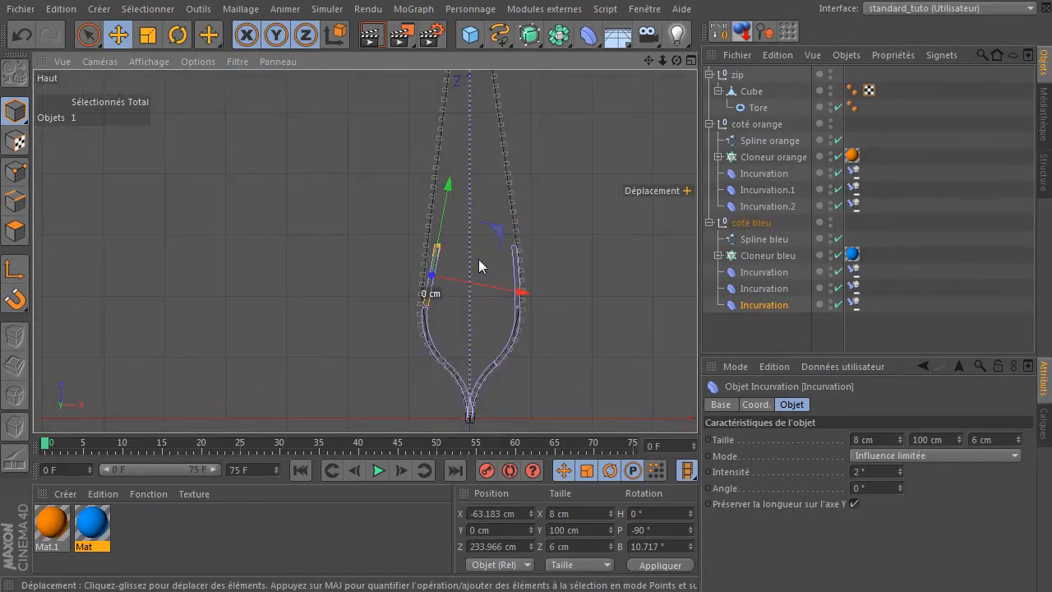
click(578, 239)
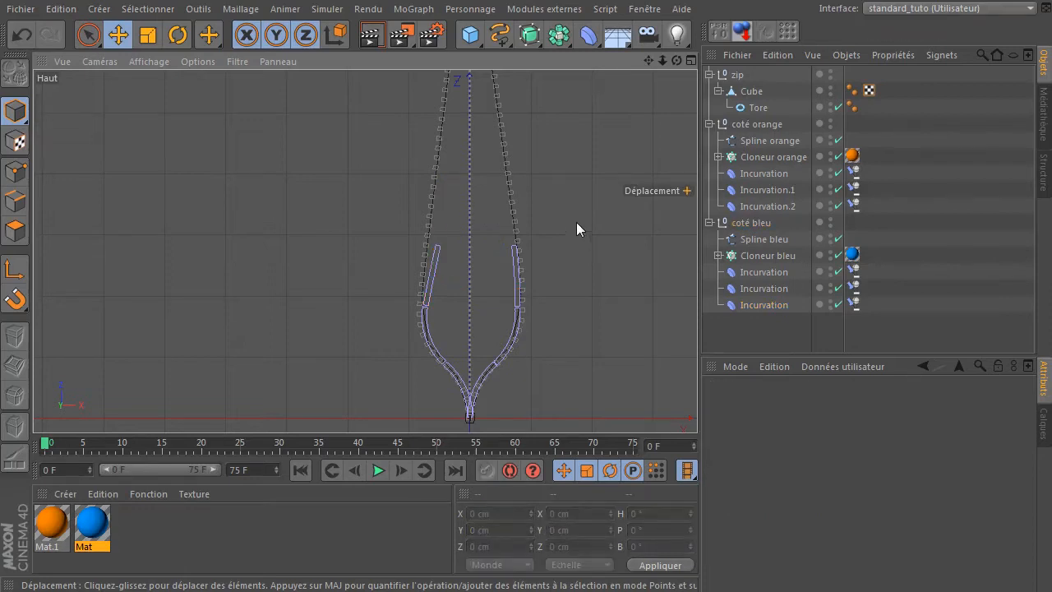
Test the zipper in perspective by sliding the zip null along Z to the far end and back to about Z 159.4 cm.
middle_click(578, 211)
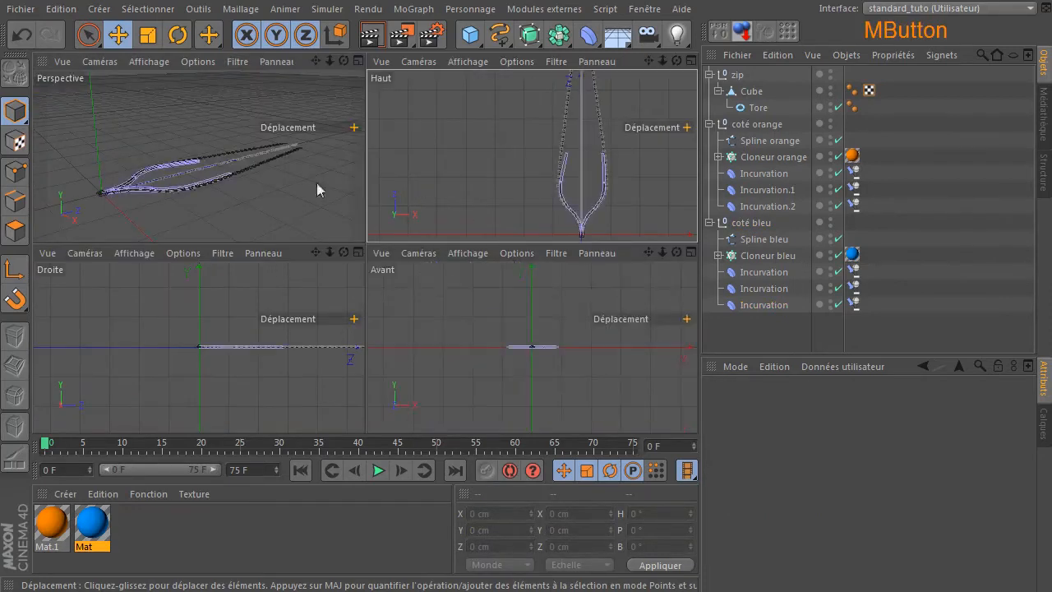
middle_click(200, 161)
drag(676, 60, 641, 71)
click(737, 76)
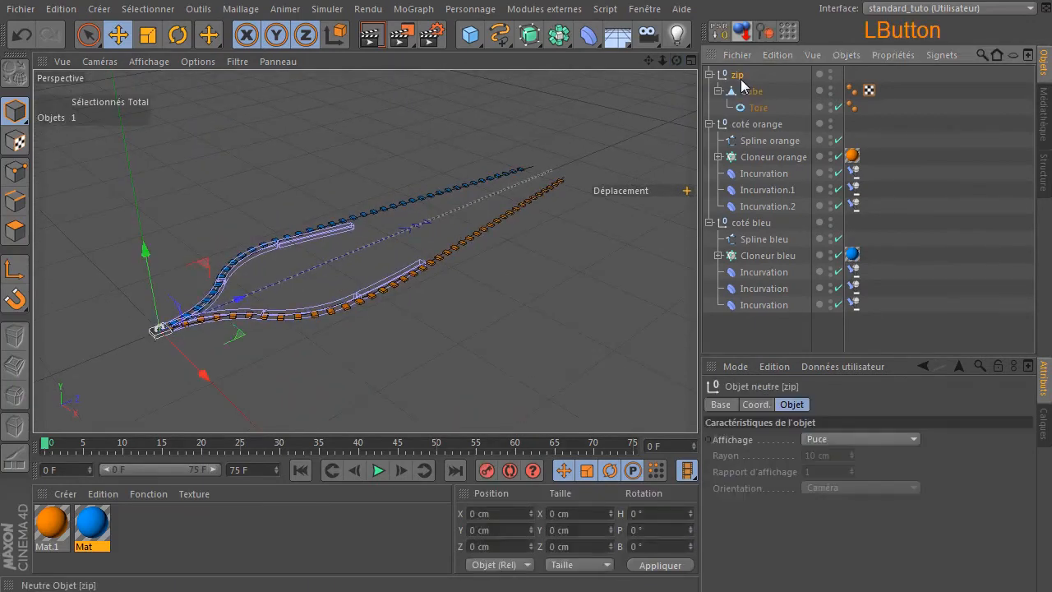
drag(235, 312, 604, 170)
click(467, 265)
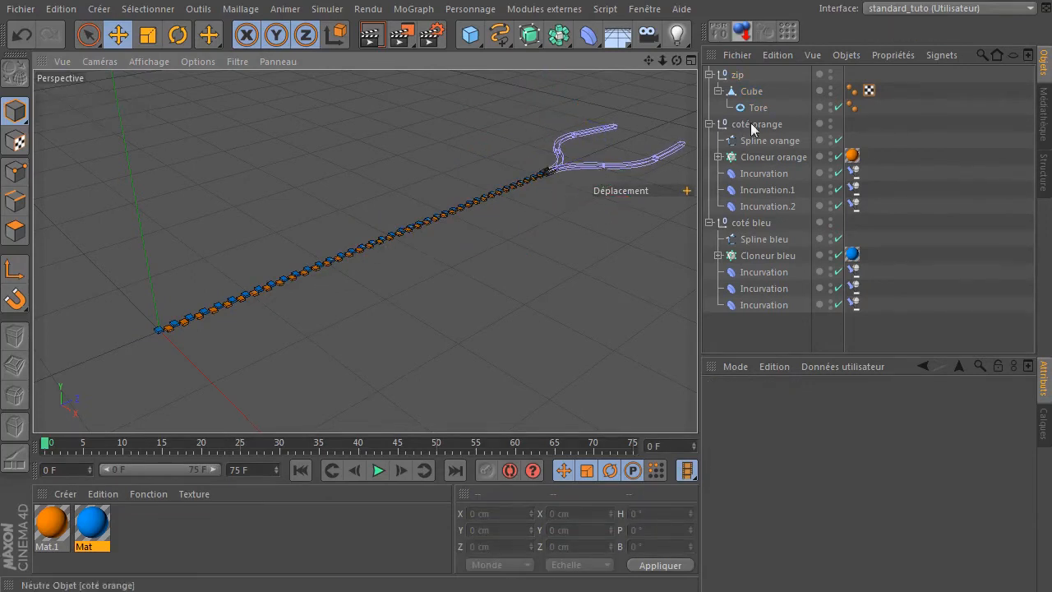
click(736, 75)
drag(596, 160, 383, 266)
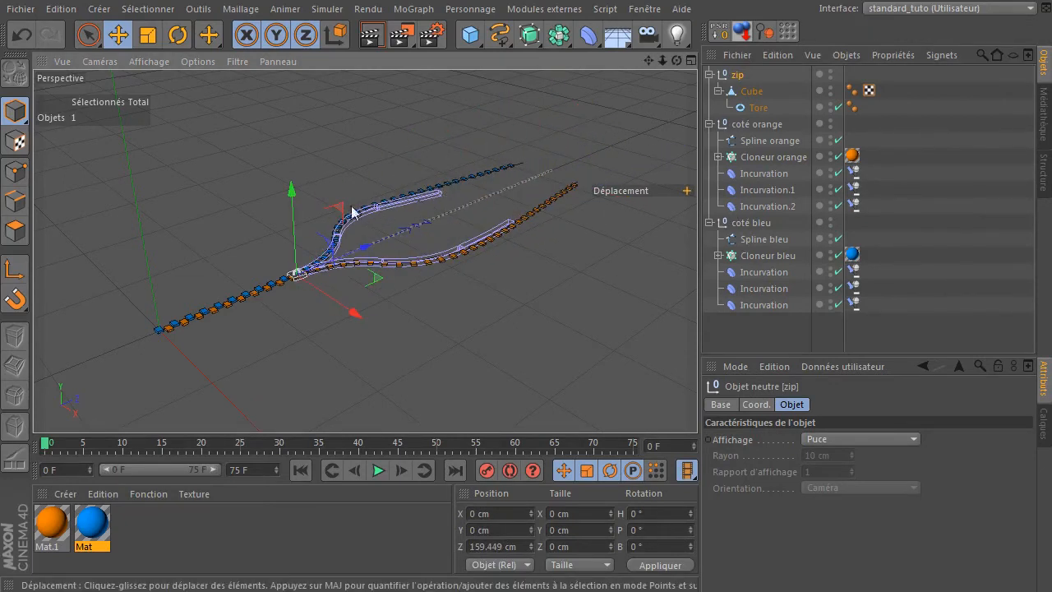
Hide all six Incurvation deformers of both sides in the viewport and move the zip null to about Z 180.5 cm.
click(830, 276)
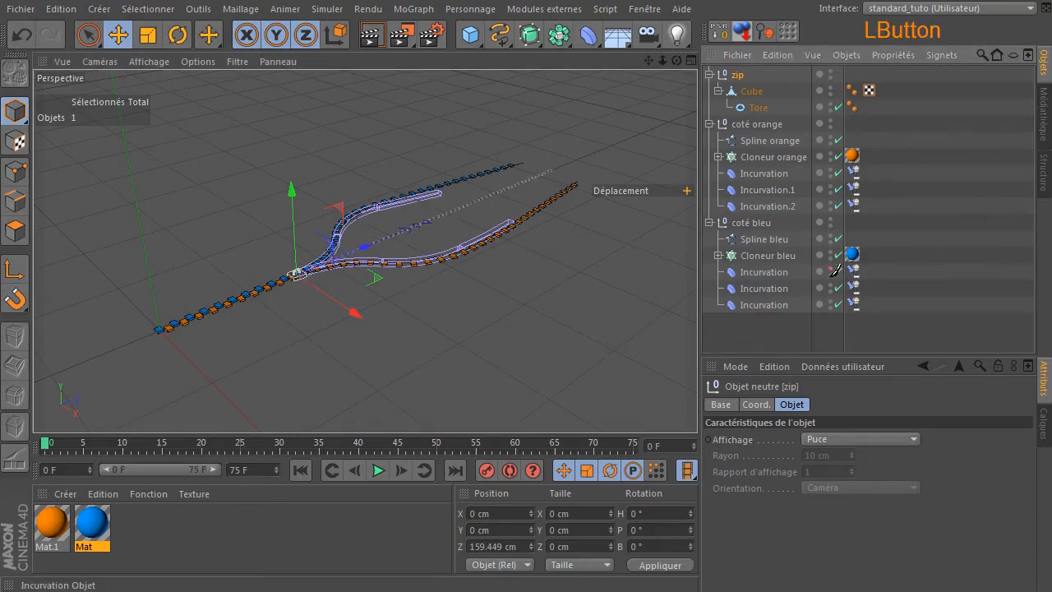
click(831, 172)
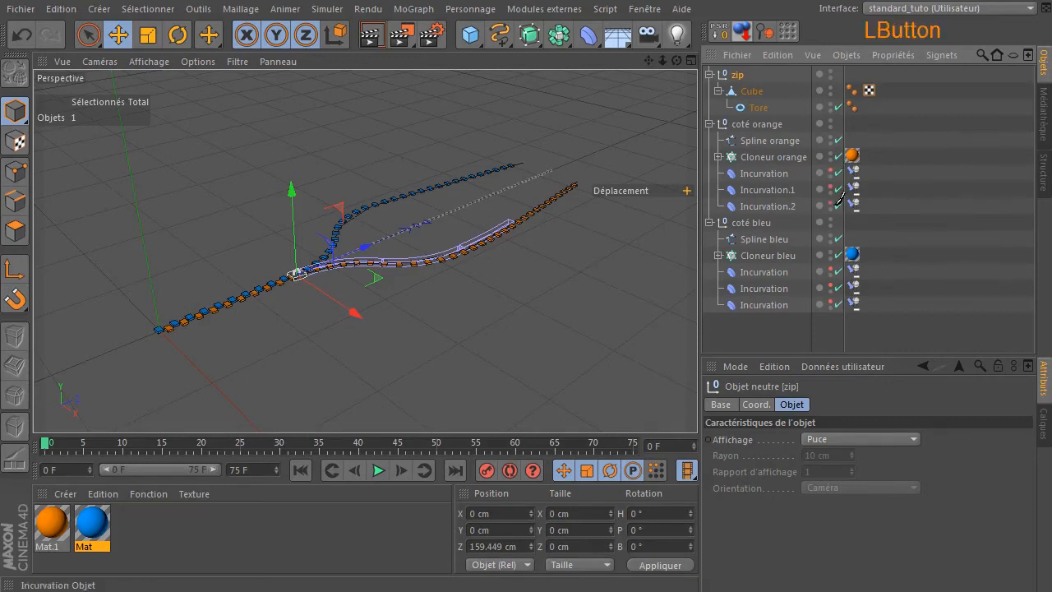
click(831, 206)
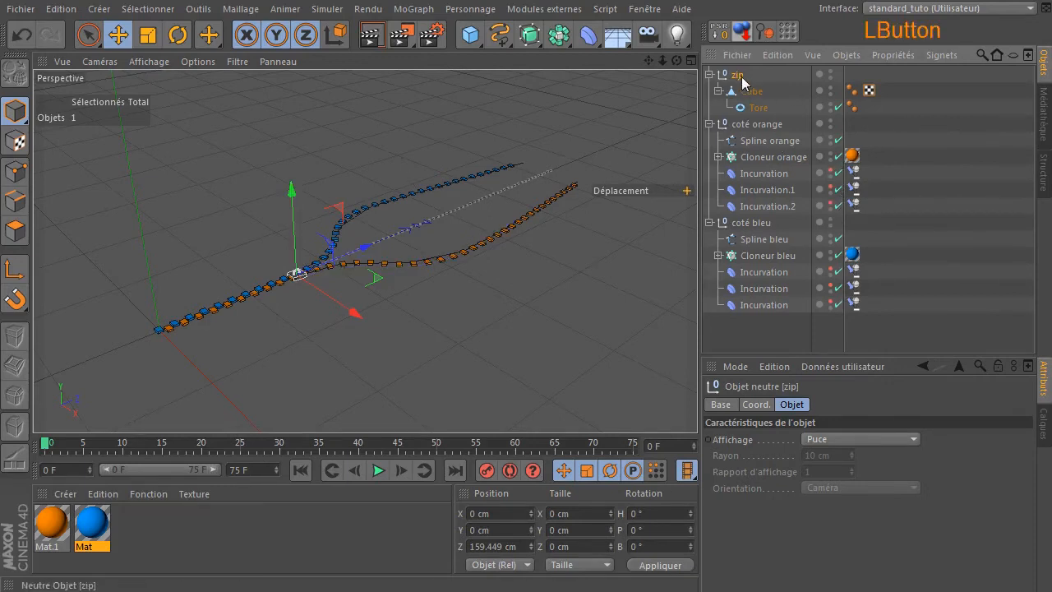
drag(365, 247, 406, 274)
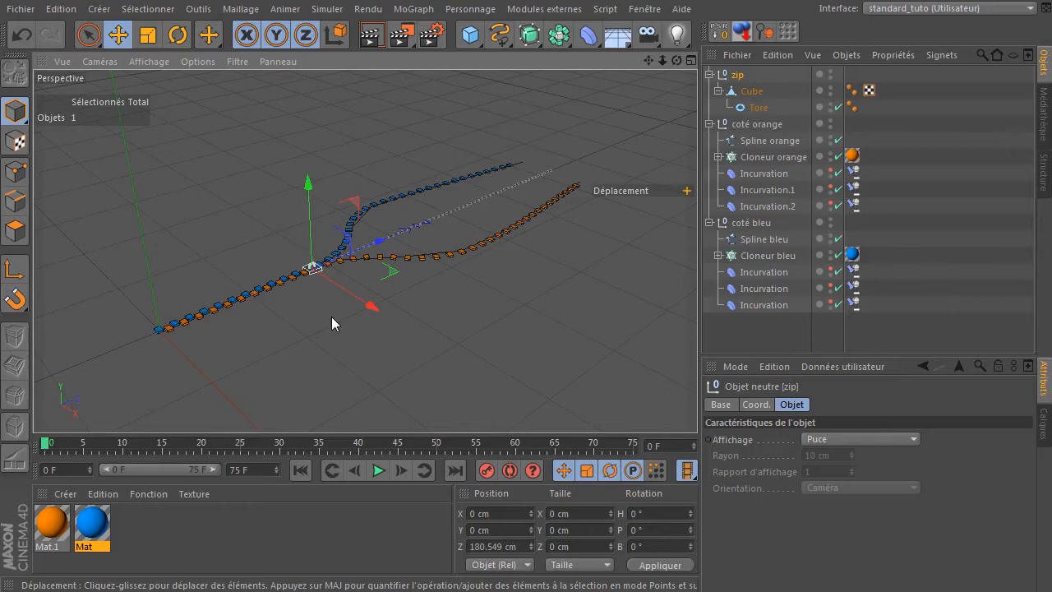
Add an Extrusion NURBS object inside coté orange with Spline orange as its child, and select it.
click(530, 35)
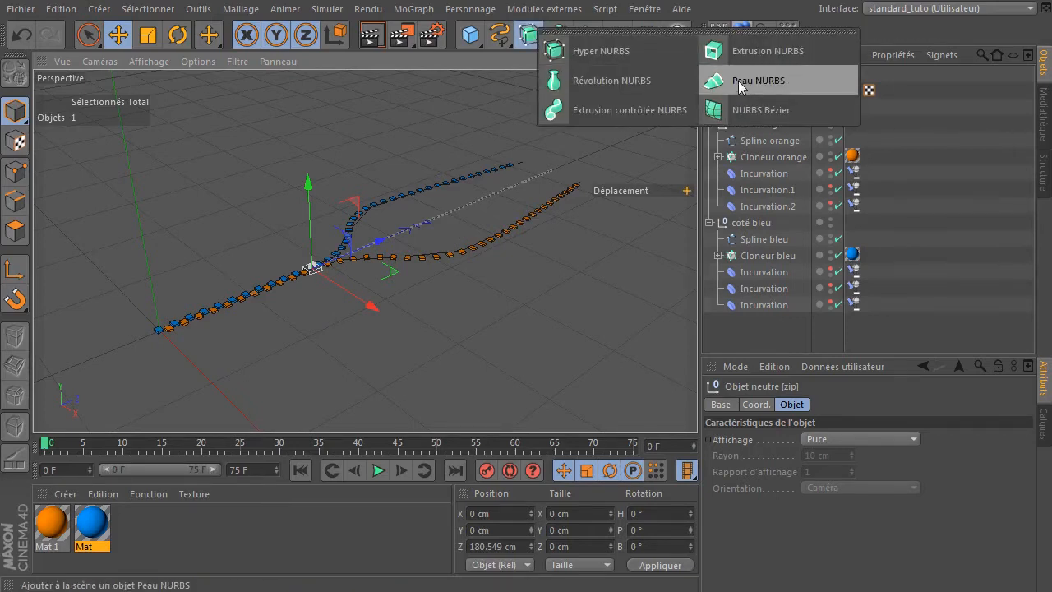
click(780, 54)
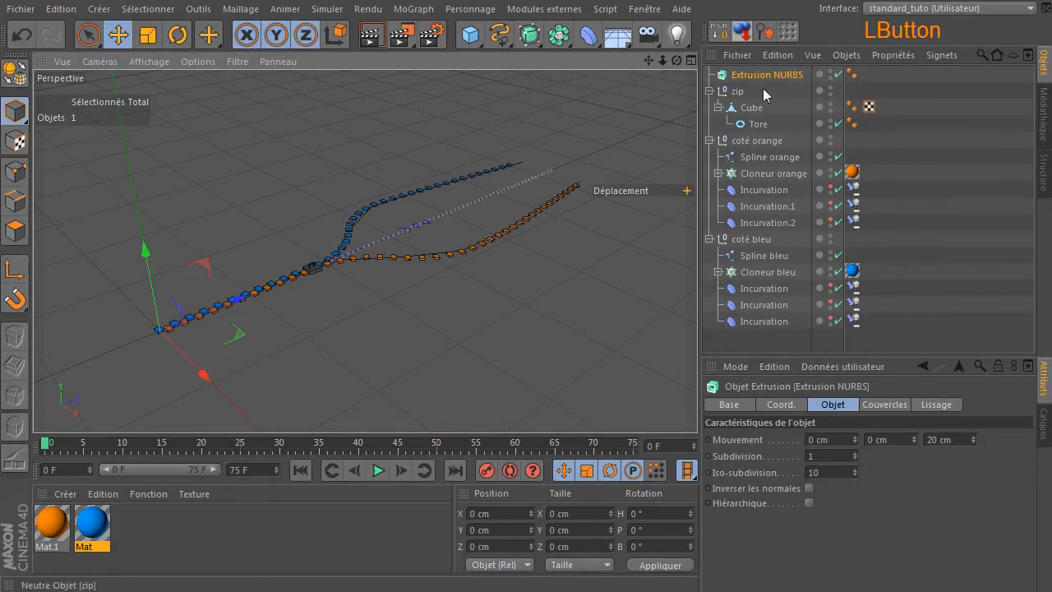
drag(767, 75, 775, 140)
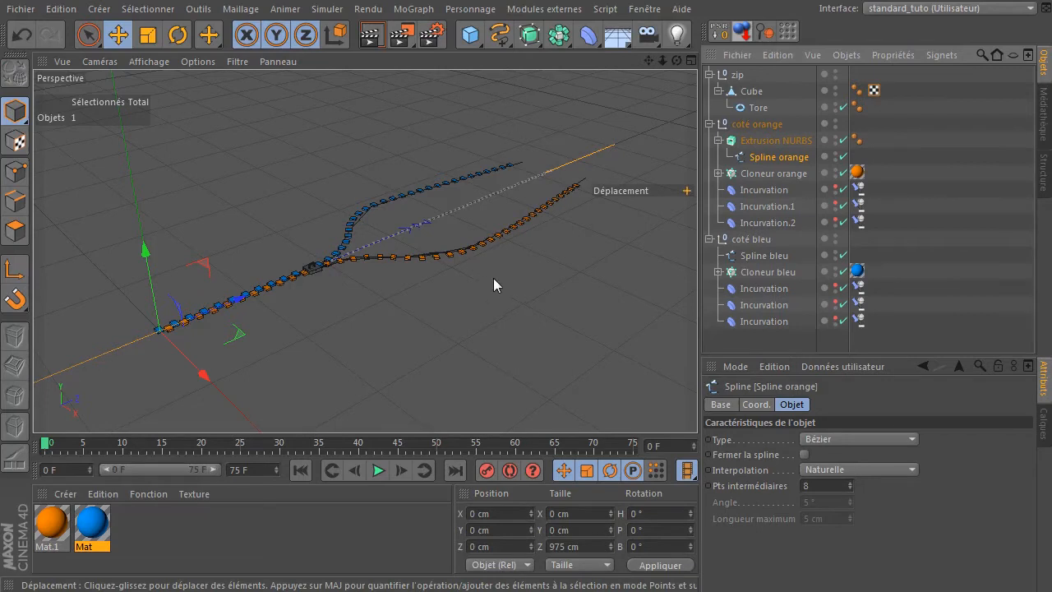
click(802, 142)
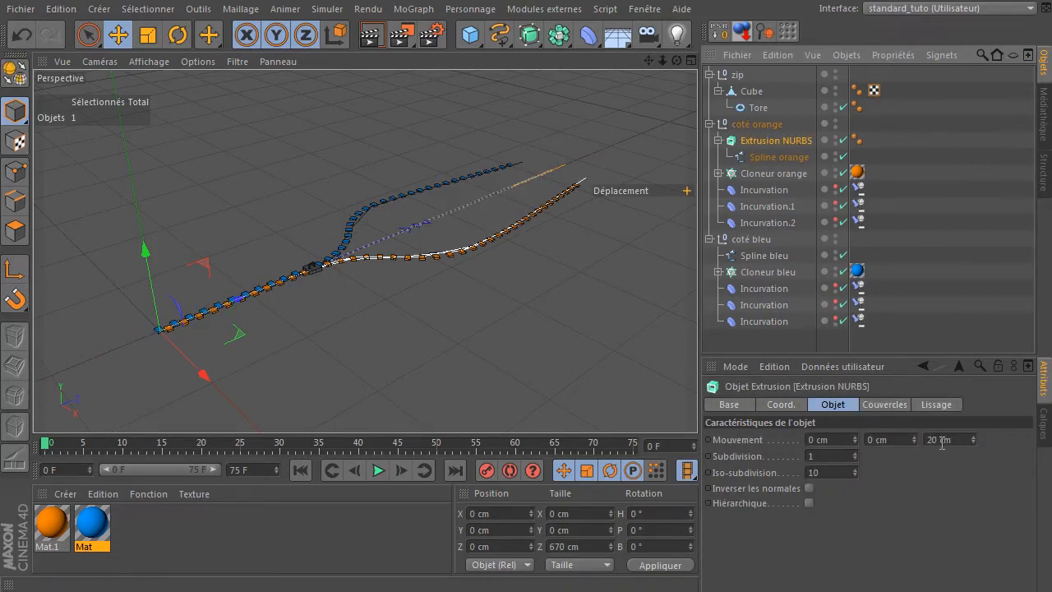
Set the Extrusion NURBS movement to 50 cm on X and 0 cm on Z, and slide the zip null to about Z 178 cm.
click(962, 444)
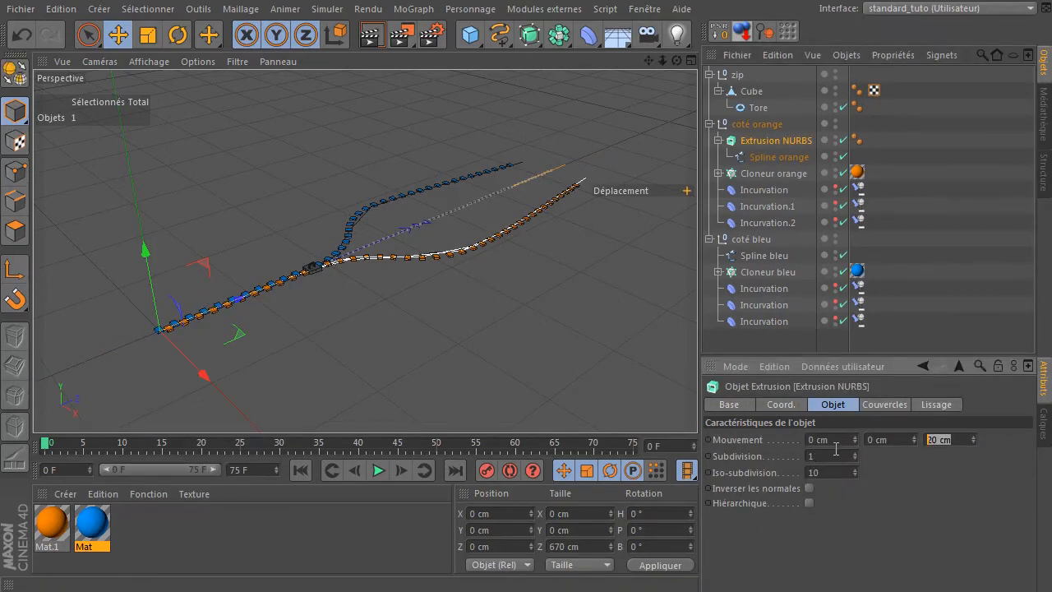
drag(915, 443, 854, 425)
click(844, 445)
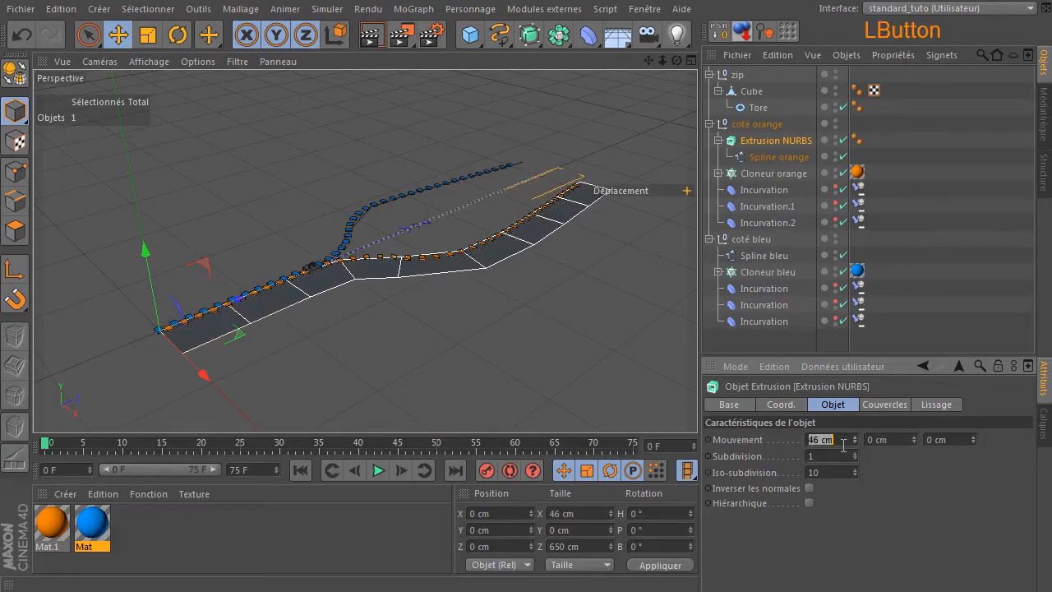
click(886, 525)
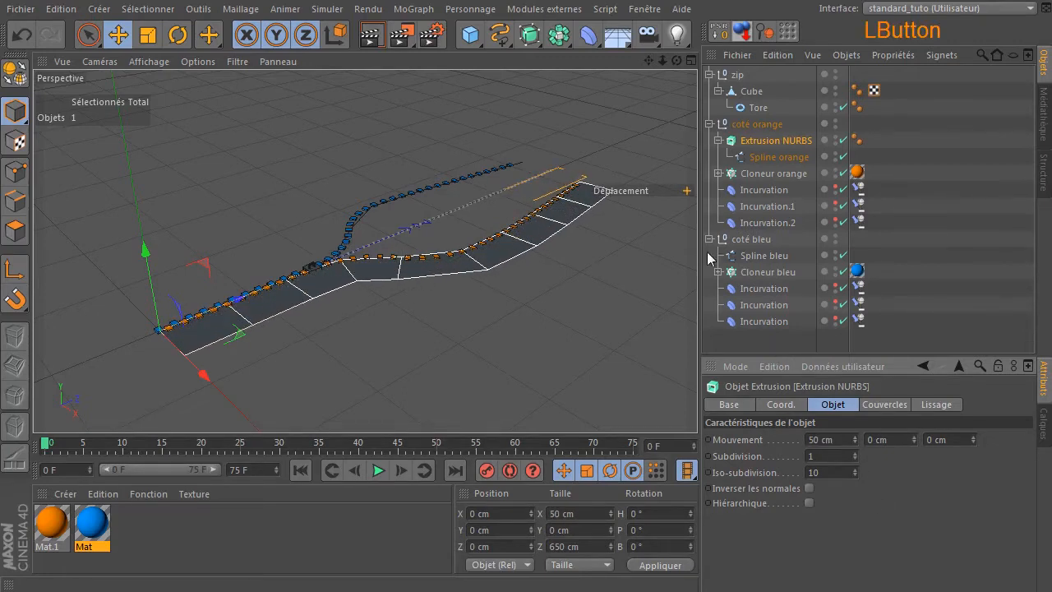
drag(676, 60, 681, 100)
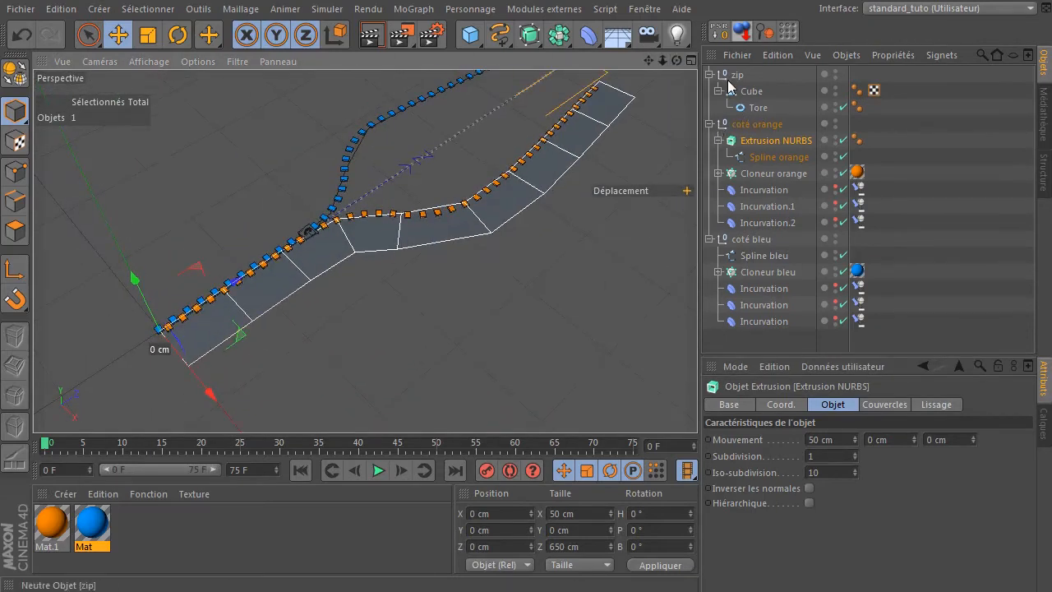
click(736, 75)
drag(374, 190, 439, 249)
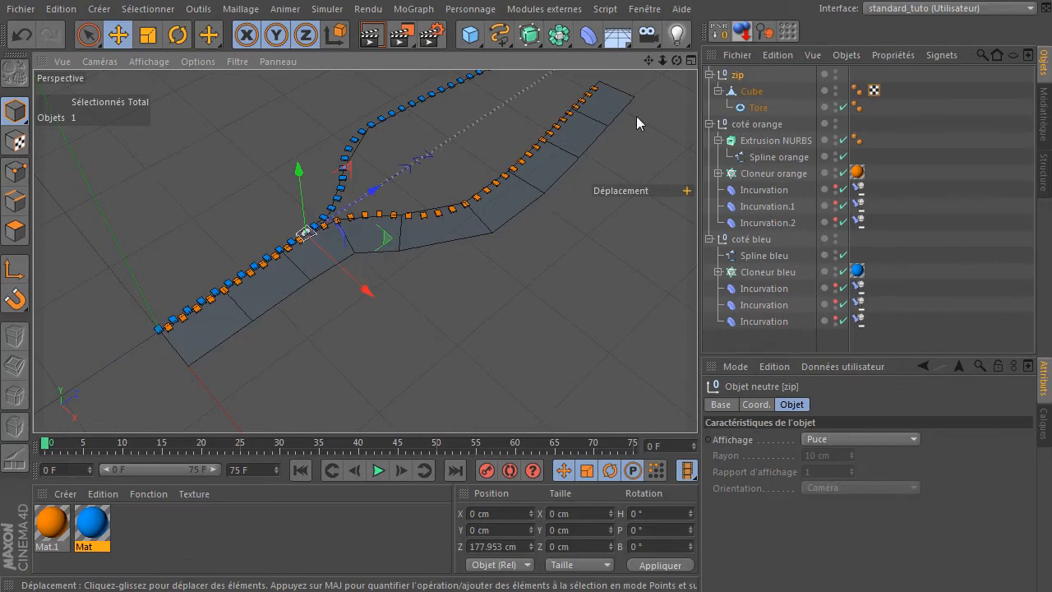
Set the Pts intermédiaires of Spline orange to 40, keeping the Naturelle interpolation.
click(777, 157)
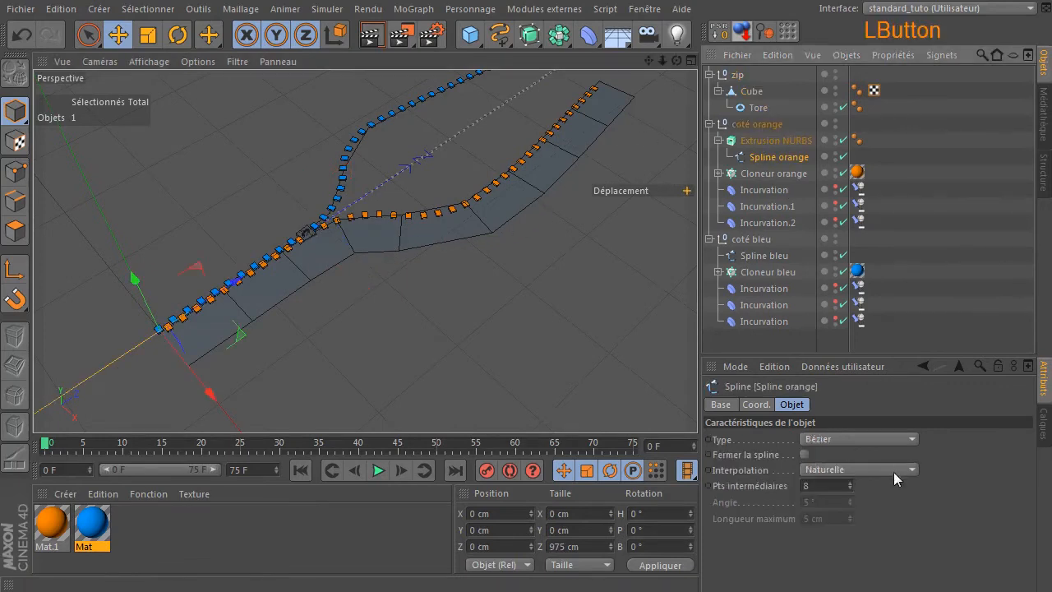
click(877, 469)
click(877, 468)
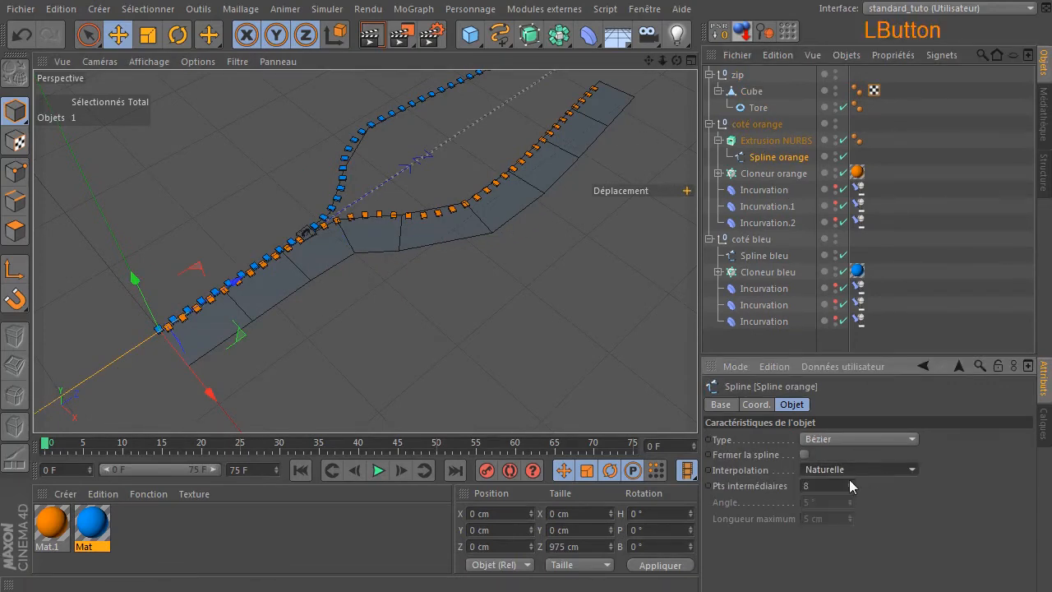
click(851, 481)
click(851, 481)
click(851, 481)
click(851, 481)
click(851, 481)
click(851, 481)
click(850, 480)
click(851, 481)
click(851, 481)
click(842, 486)
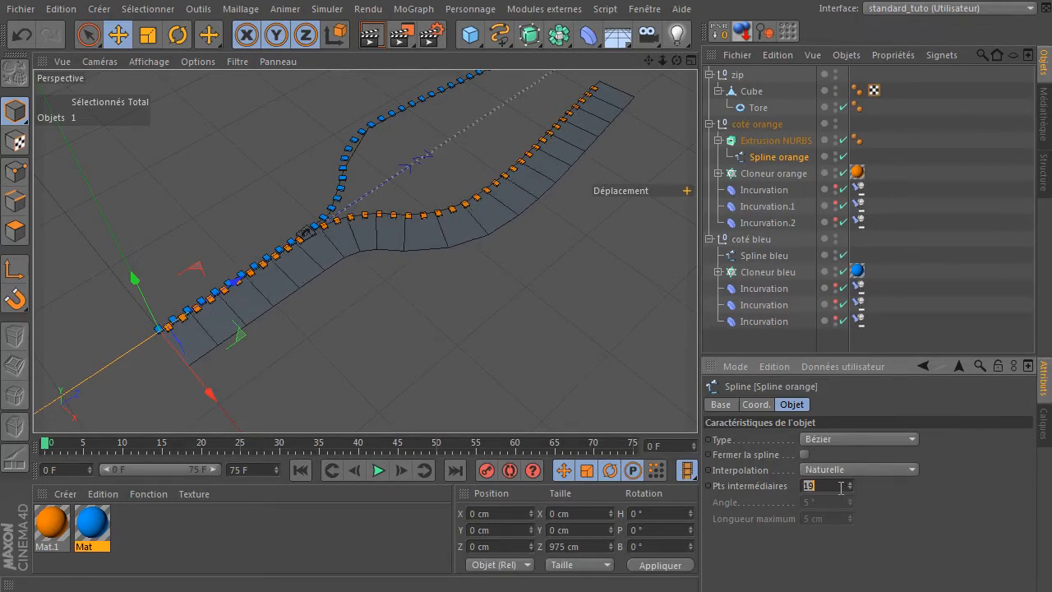
text(20)
click(939, 507)
click(831, 485)
key(Return)
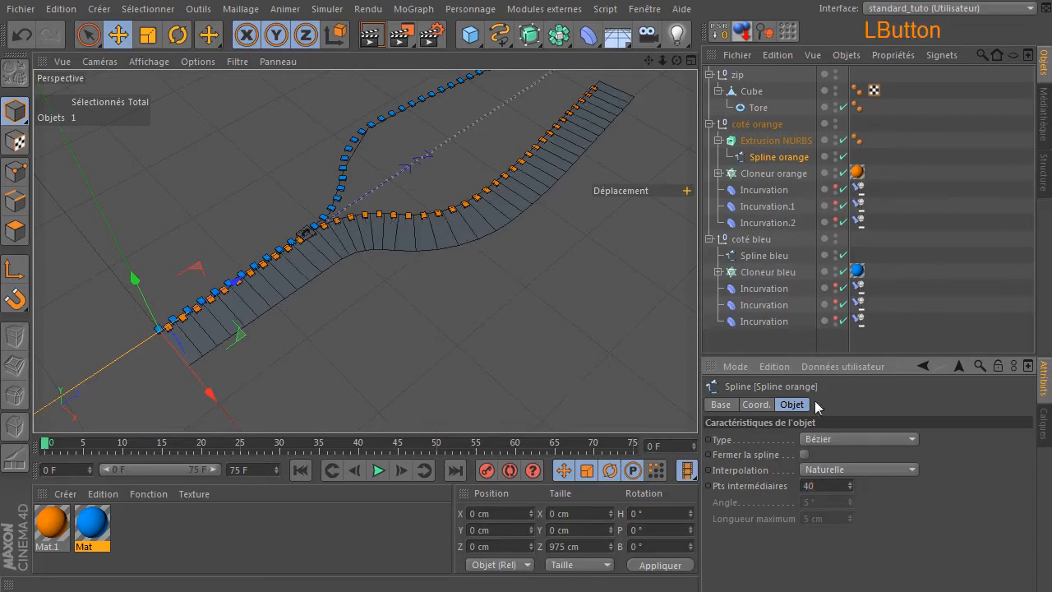
Slide the zip null along Z to about 172.8 cm.
click(737, 75)
drag(365, 198, 438, 261)
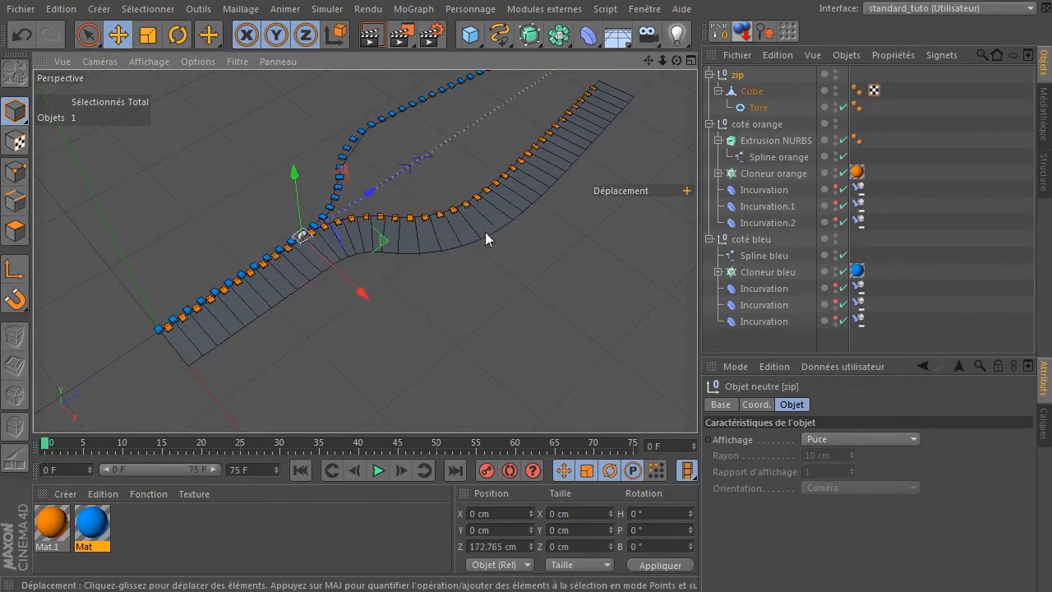
drag(675, 61, 651, 106)
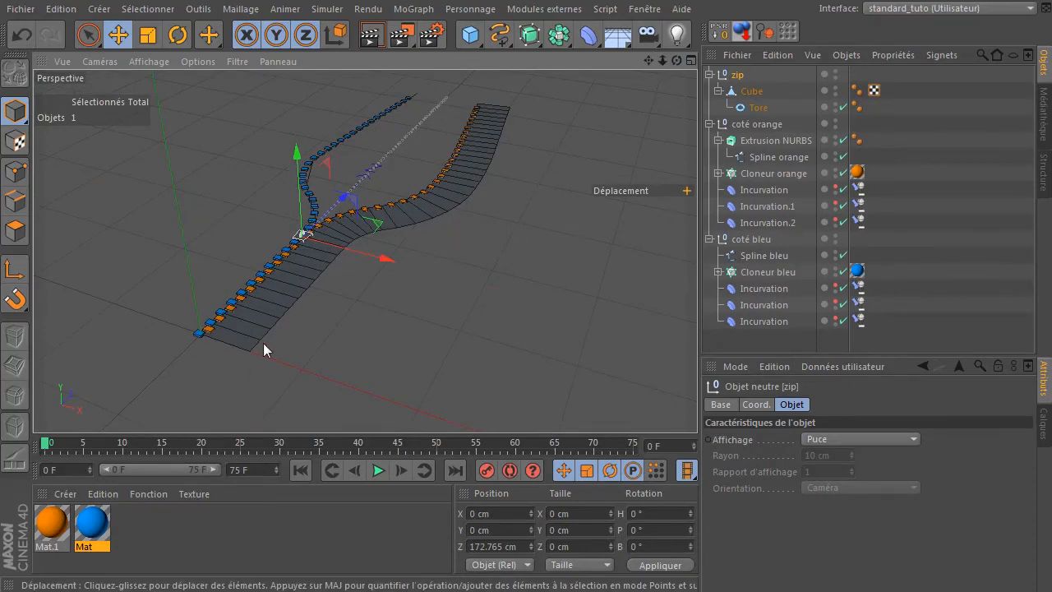
Take Spline orange out of the Extrusion NURBS within coté orange and delete the Extrusion NURBS.
click(757, 141)
drag(771, 156, 773, 142)
click(771, 157)
key(Delete)
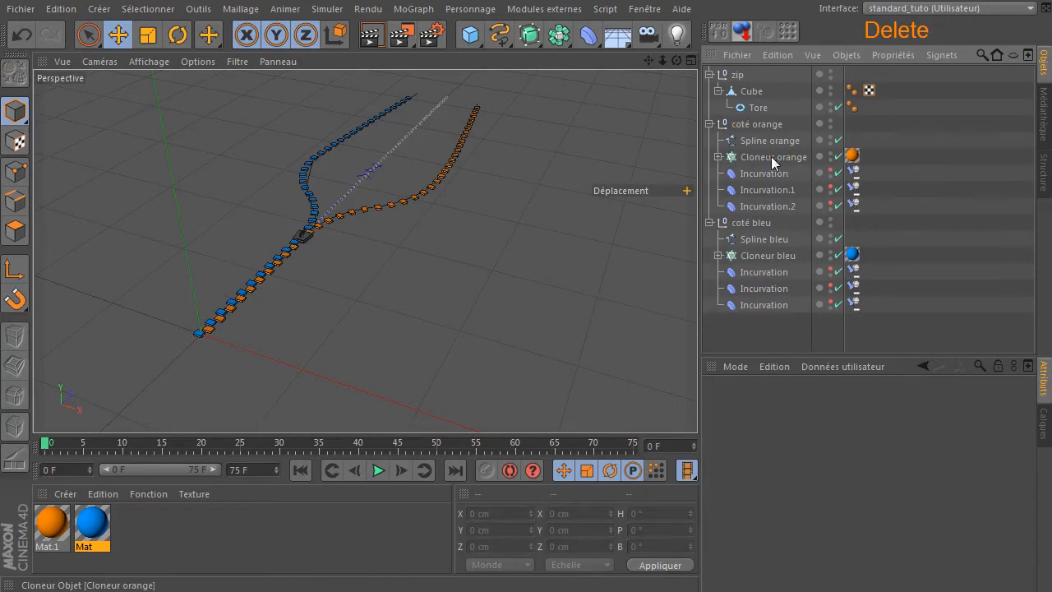
Add a Peau NURBS object and a MoSpline object to the scene.
drag(536, 42, 753, 88)
click(761, 80)
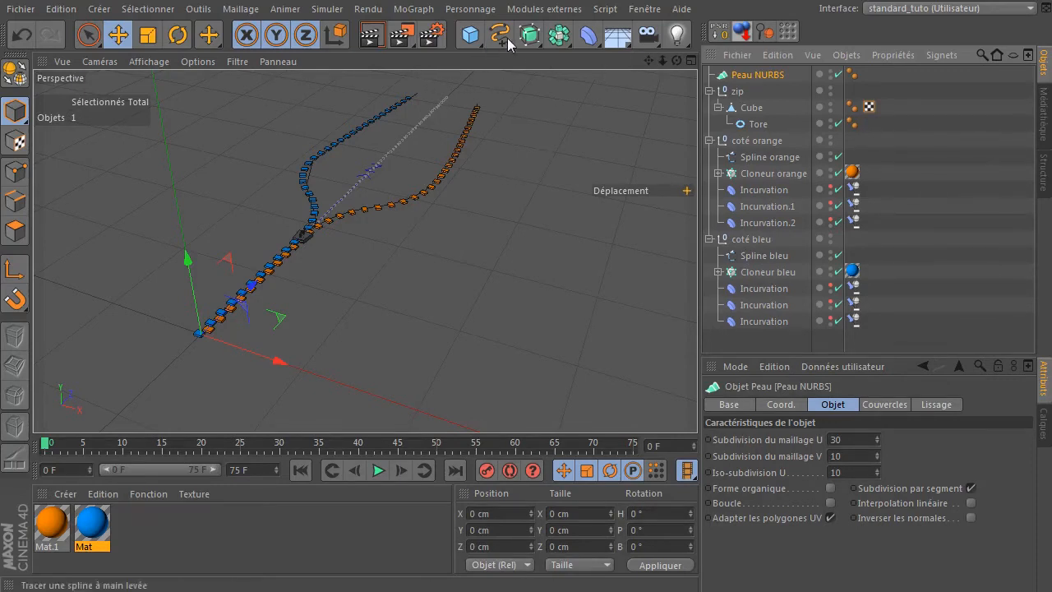
click(419, 10)
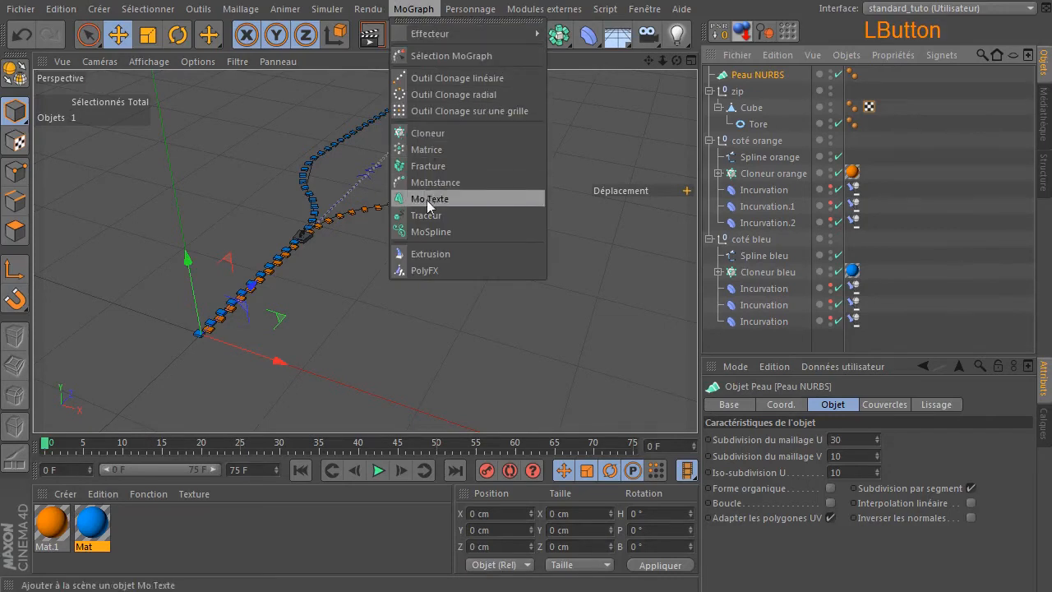
click(429, 232)
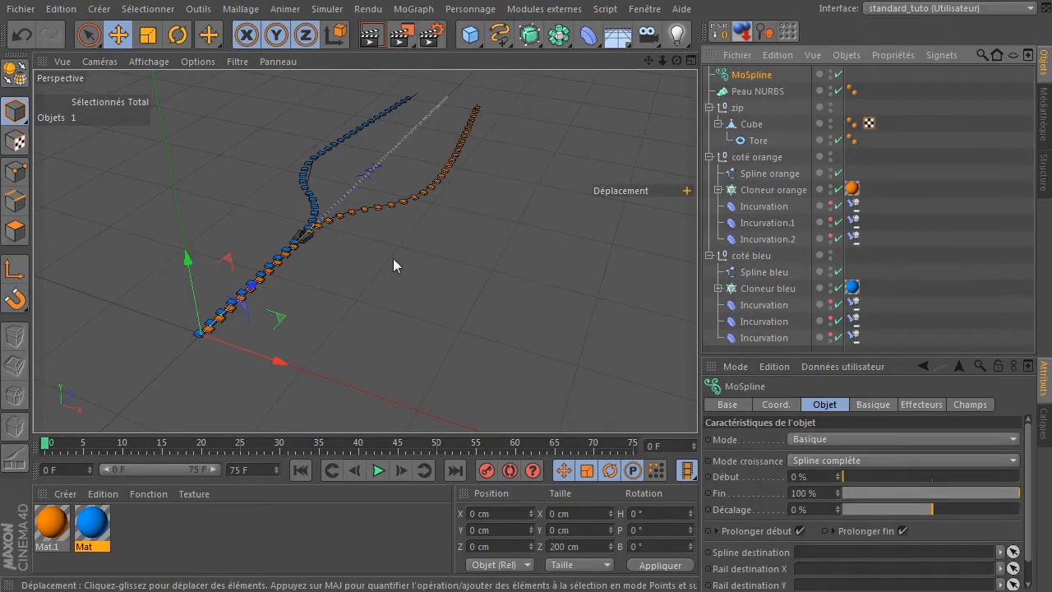
Set the MoSpline's Mode to Spline.
click(796, 441)
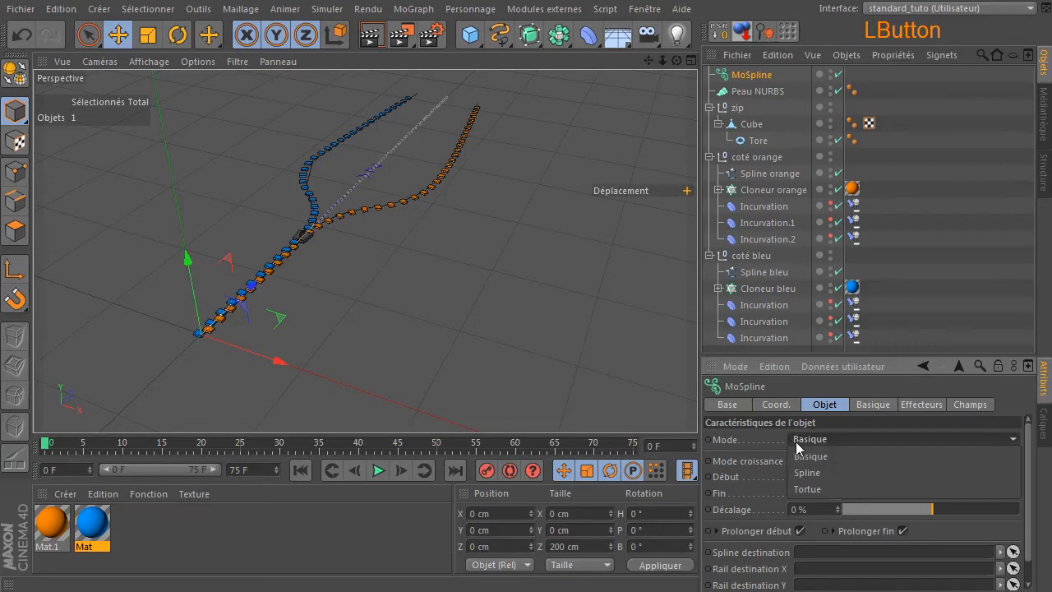
click(823, 353)
drag(822, 355, 825, 167)
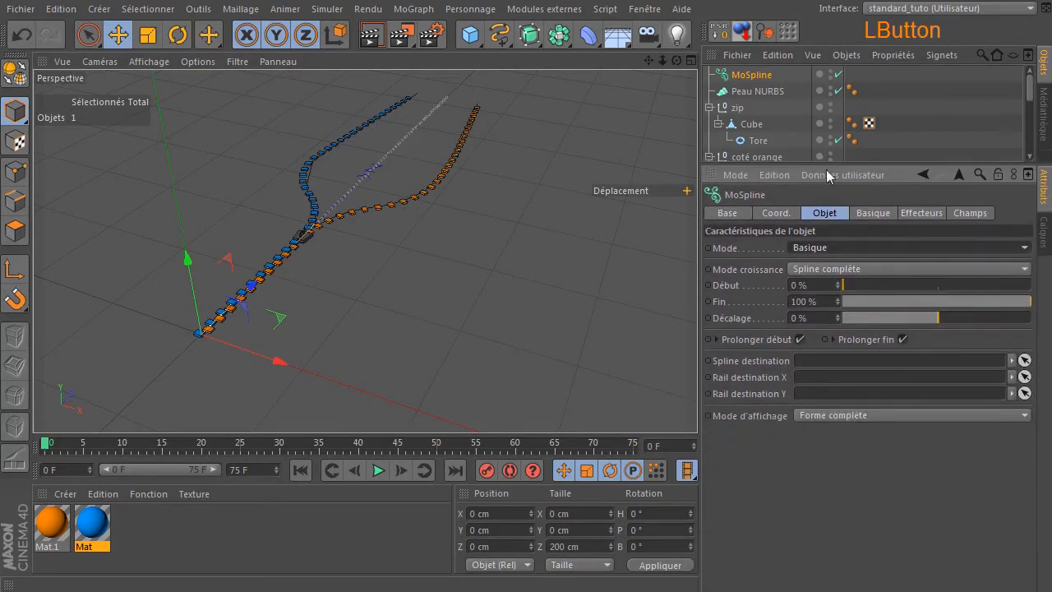
click(825, 249)
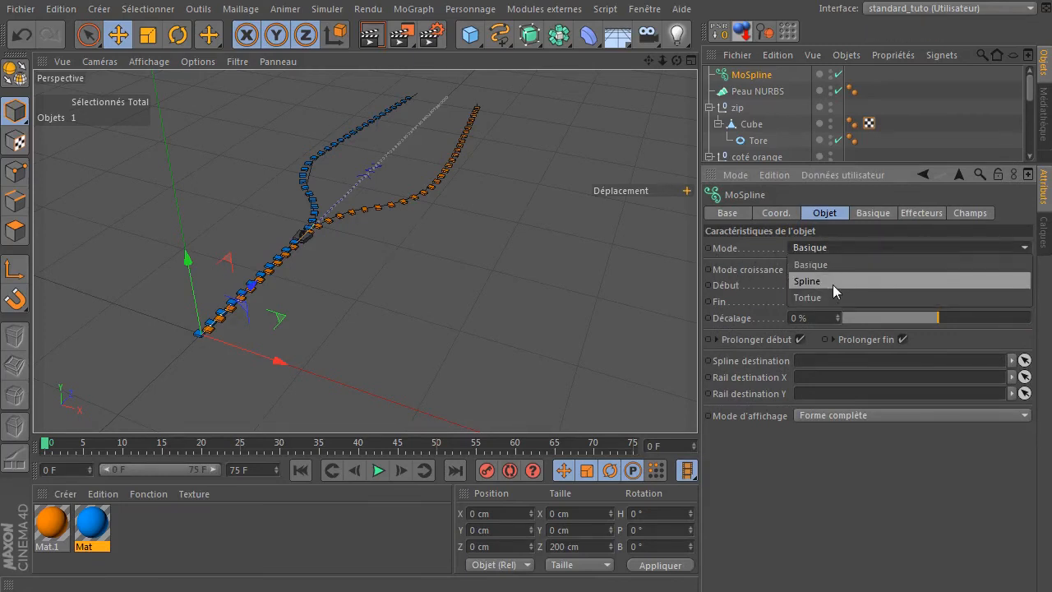
click(832, 284)
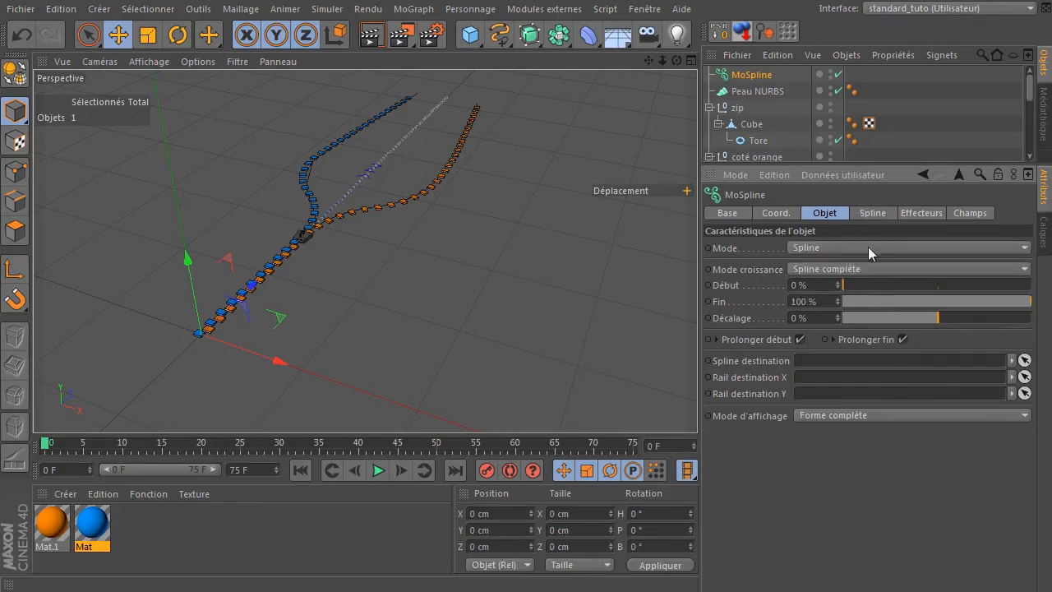
Assign Spline orange as the MoSpline's Spline source and make the MoSpline a child of Peau NURBS.
click(881, 214)
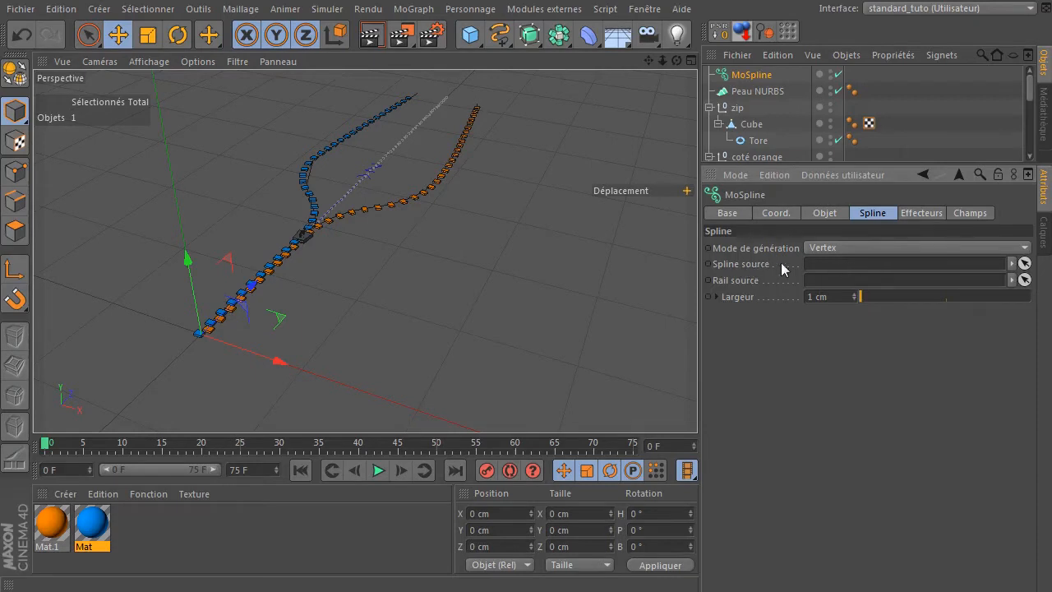
drag(868, 164, 865, 246)
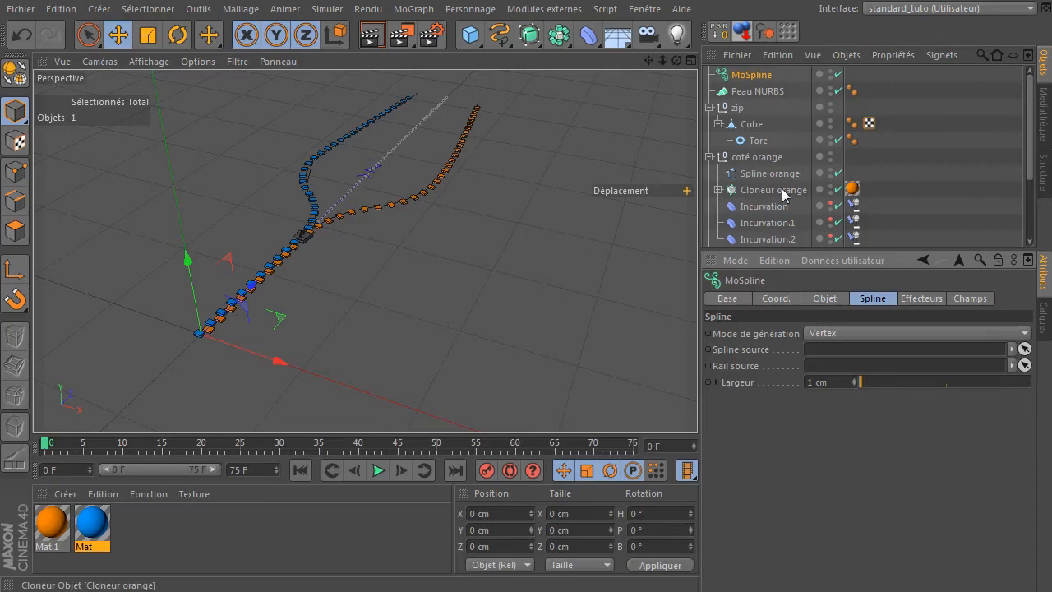
drag(765, 174, 842, 348)
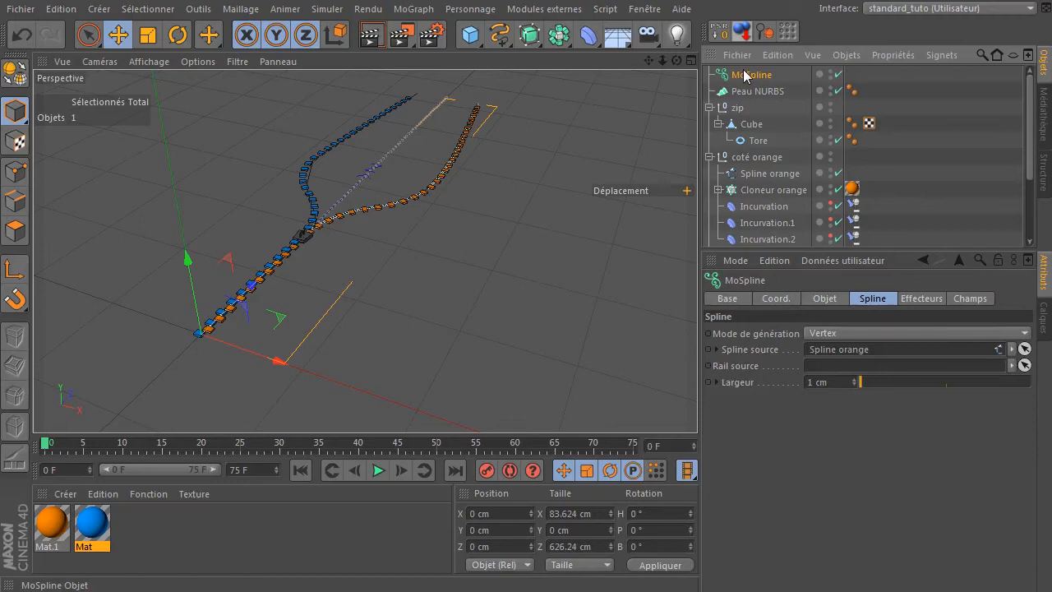
drag(752, 77, 789, 94)
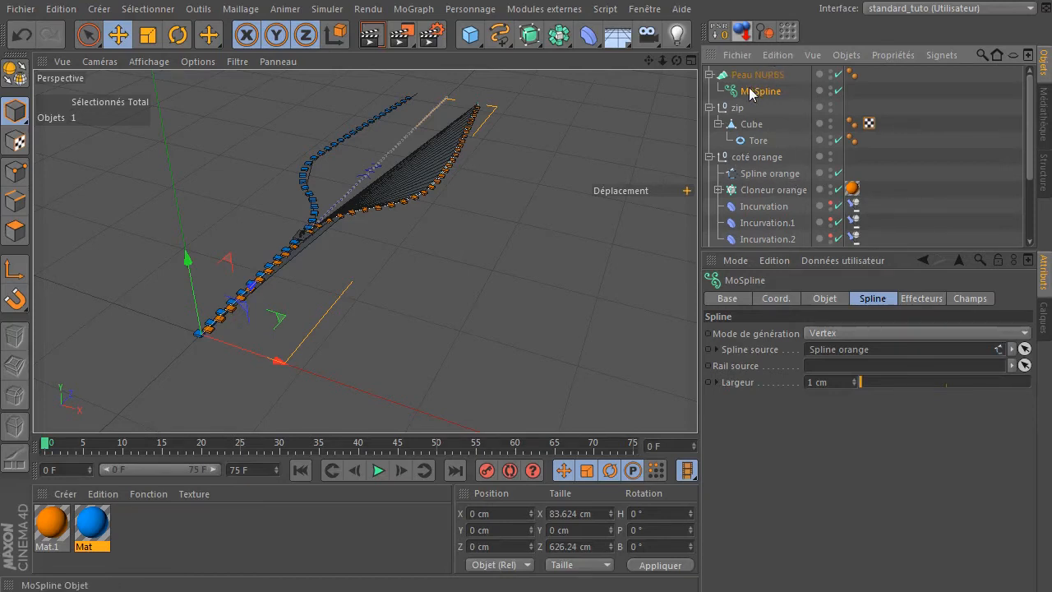
drag(675, 61, 584, 85)
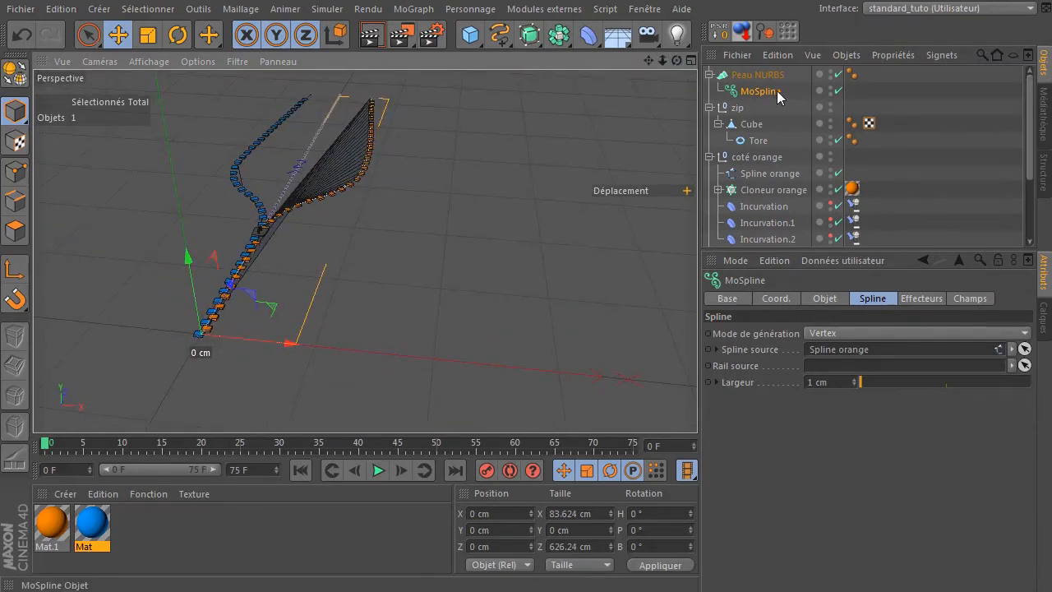
Duplicate the MoSpline inside Peau NURBS and set the copy's Spline source to Spline bleu.
ctrl+drag(775, 92, 766, 105)
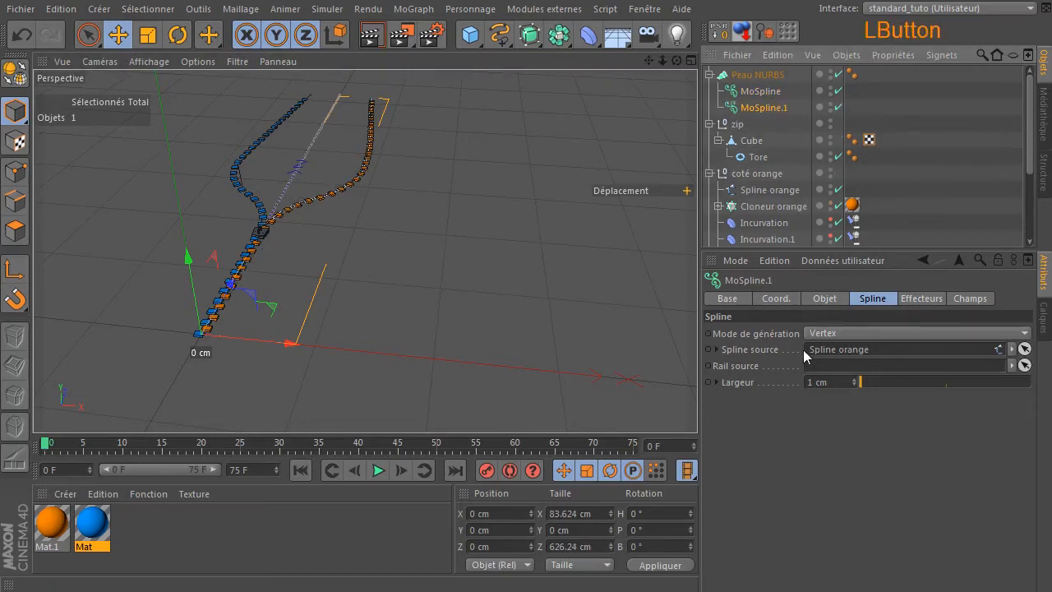
drag(880, 250, 881, 358)
drag(776, 288, 877, 461)
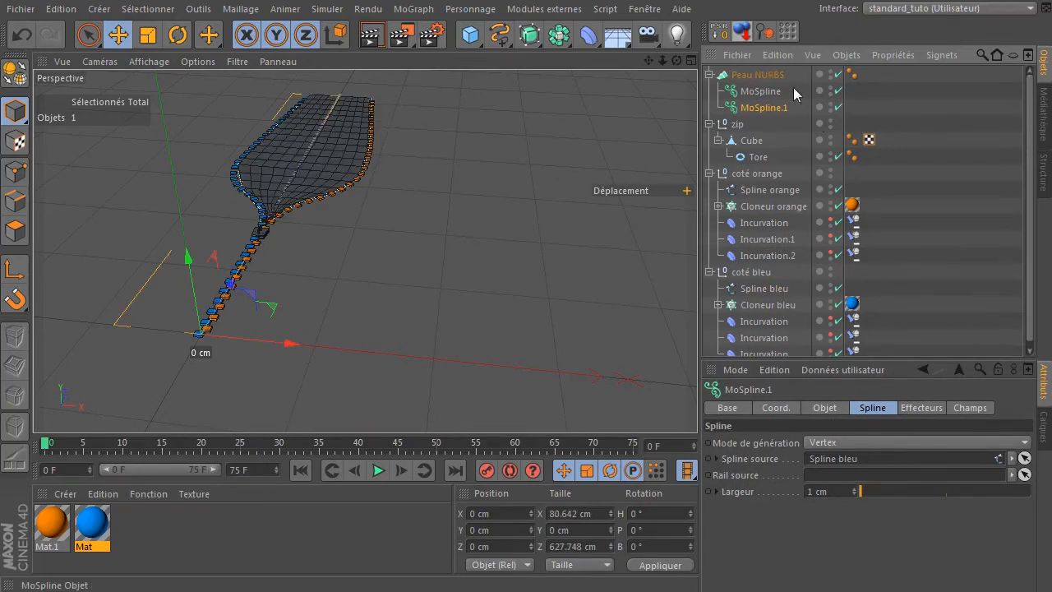
scroll(316, 218, up, 4)
drag(646, 67, 394, 253)
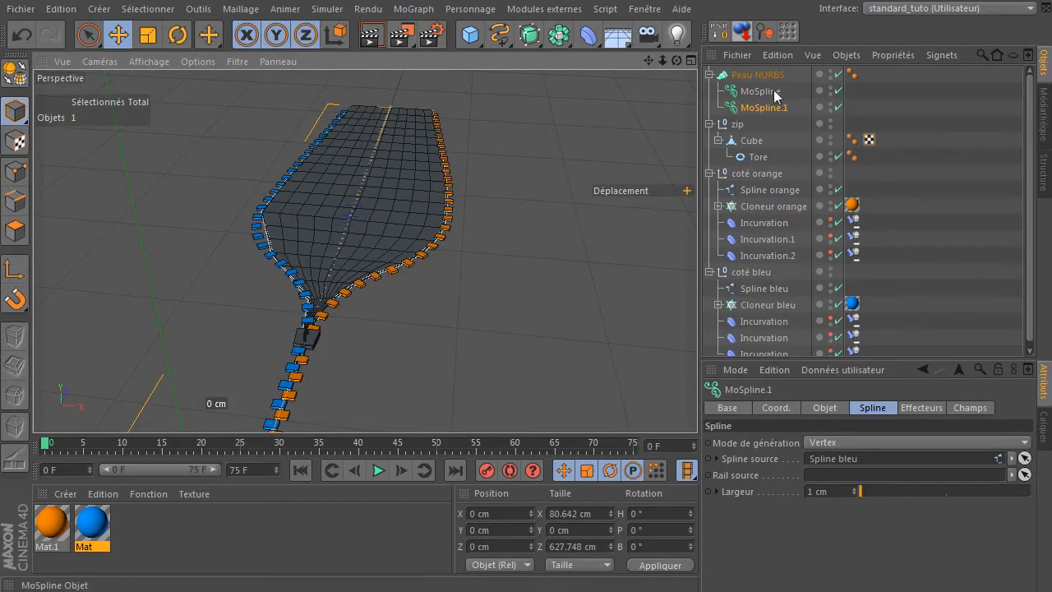
Set the Pts intermédiaires of Spline bleu to 40 to match Spline orange.
click(773, 191)
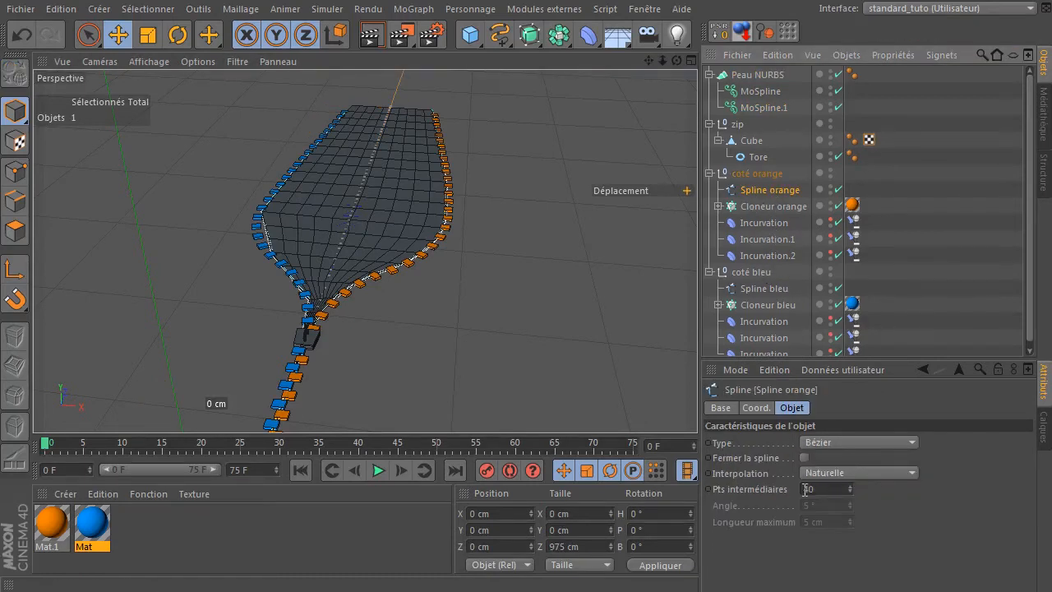
click(764, 289)
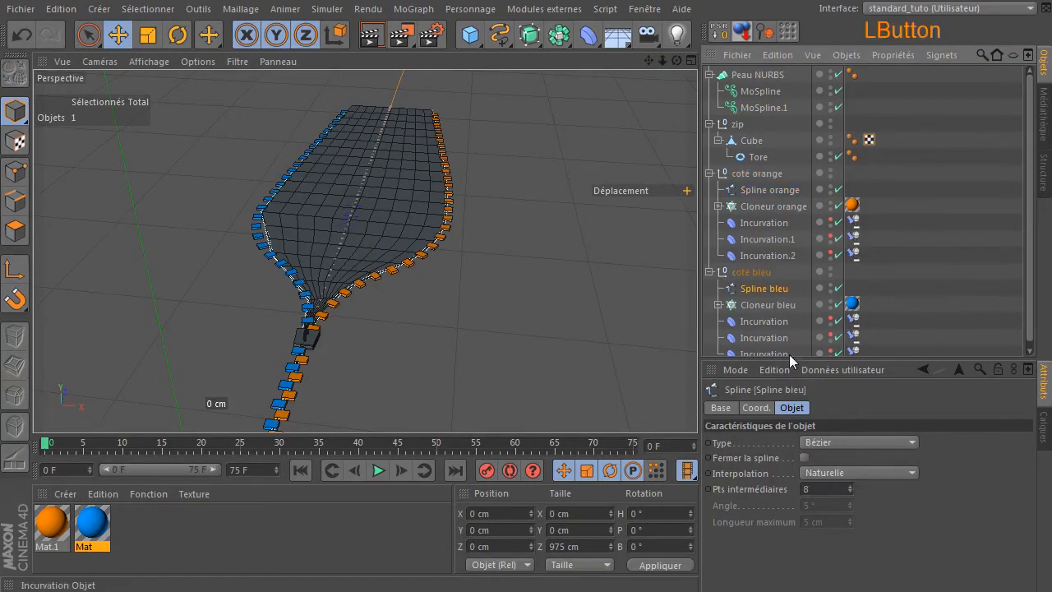
double_click(832, 489)
text(40)
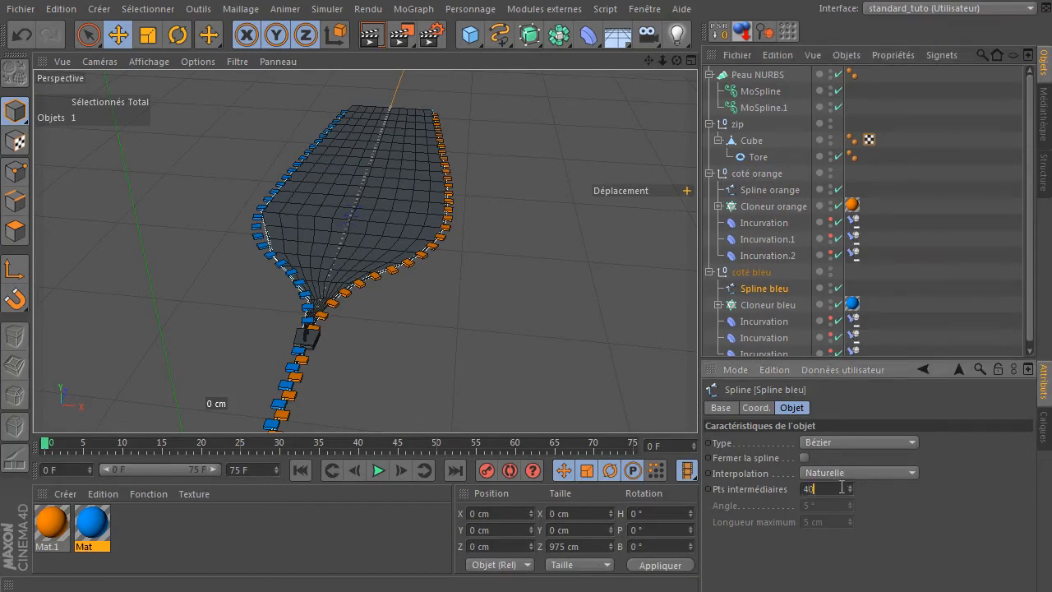
key(Return)
click(501, 364)
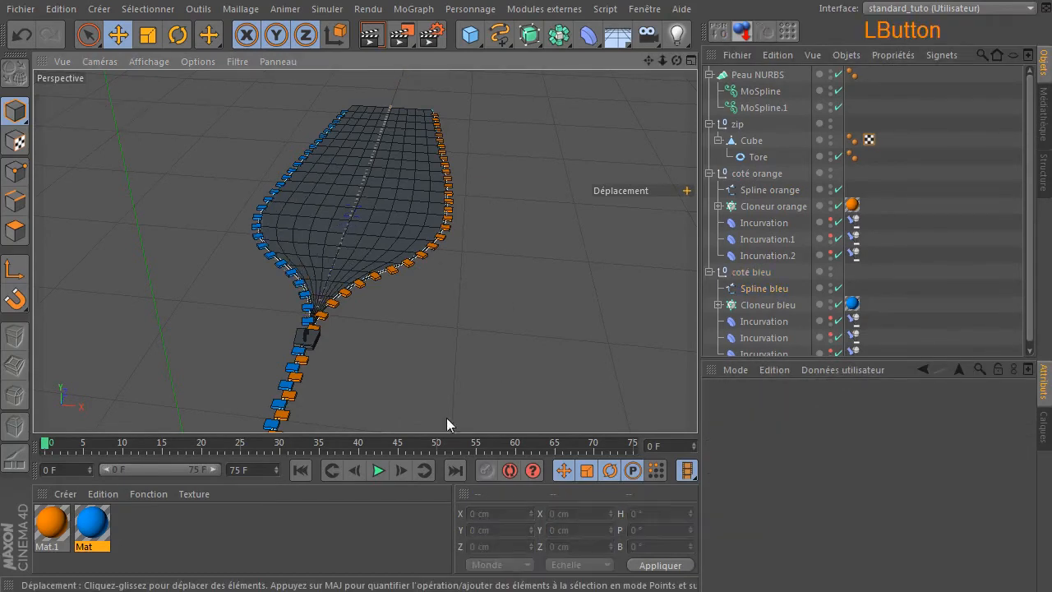
drag(676, 60, 365, 294)
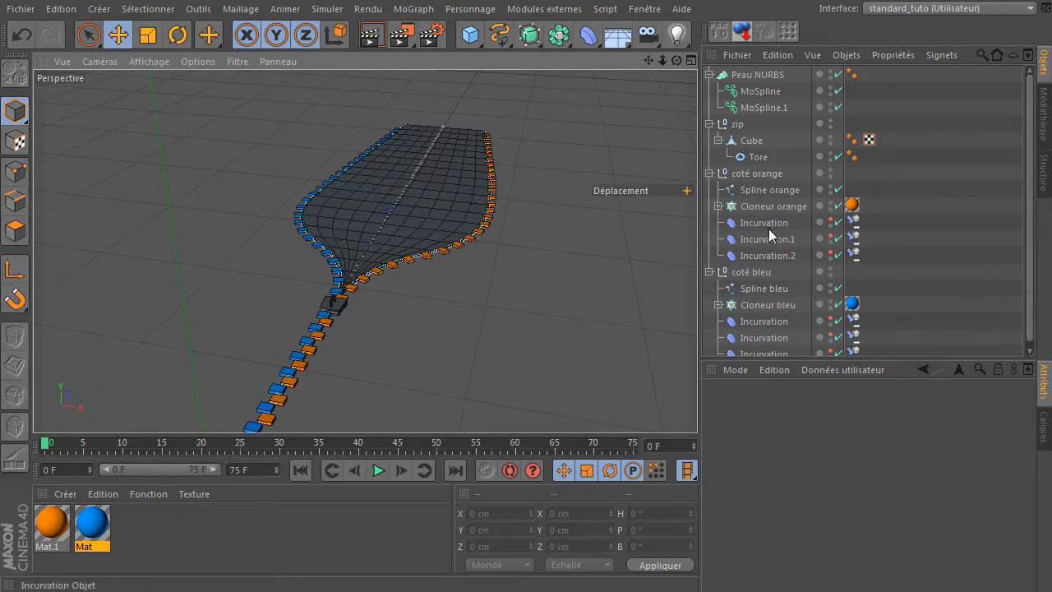
Copy Spline orange into Peau NURBS, placing the copy between MoSpline and MoSpline.1.
click(765, 193)
ctrl+drag(766, 192, 779, 107)
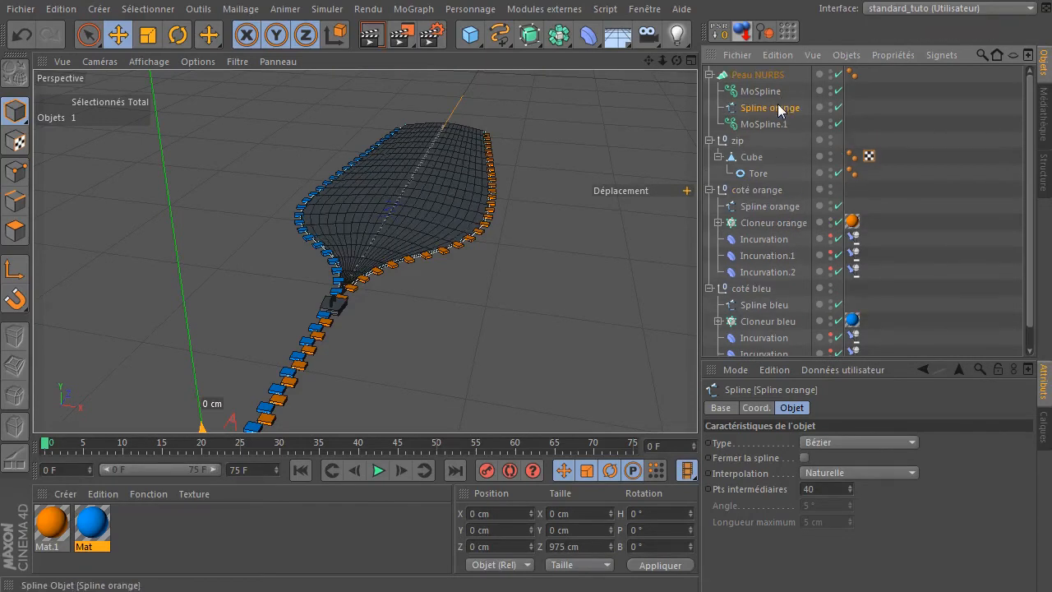
drag(674, 60, 760, 108)
Rename the copied Spline orange inside Peau NURBS as Spline.
double_click(772, 114)
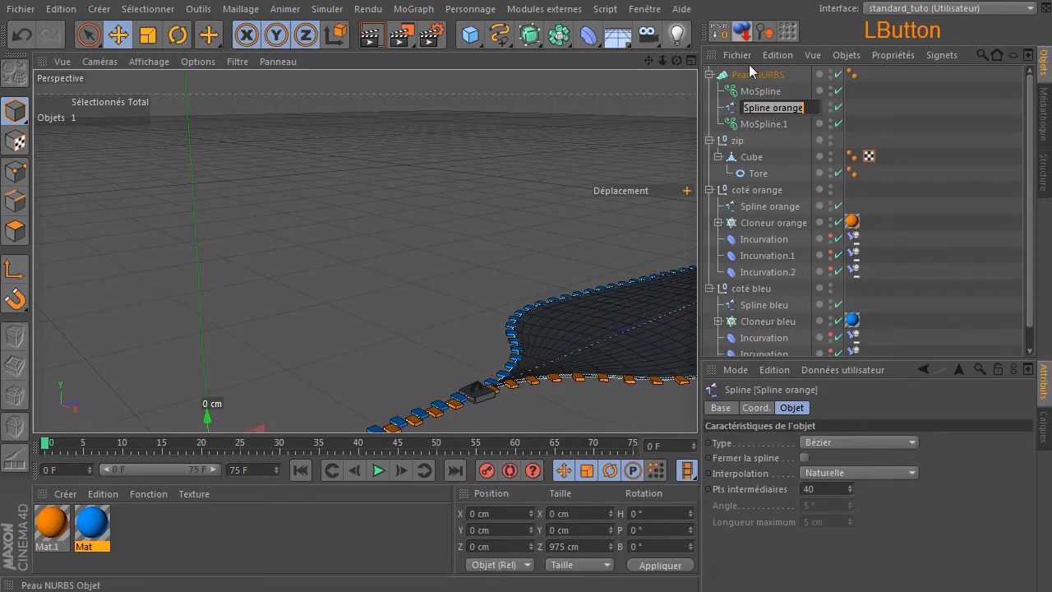
key(End)
key(BackSpace)
key(BackSpace)
key(BackSpace)
key(BackSpace)
key(BackSpace)
key(BackSpace)
key(BackSpace)
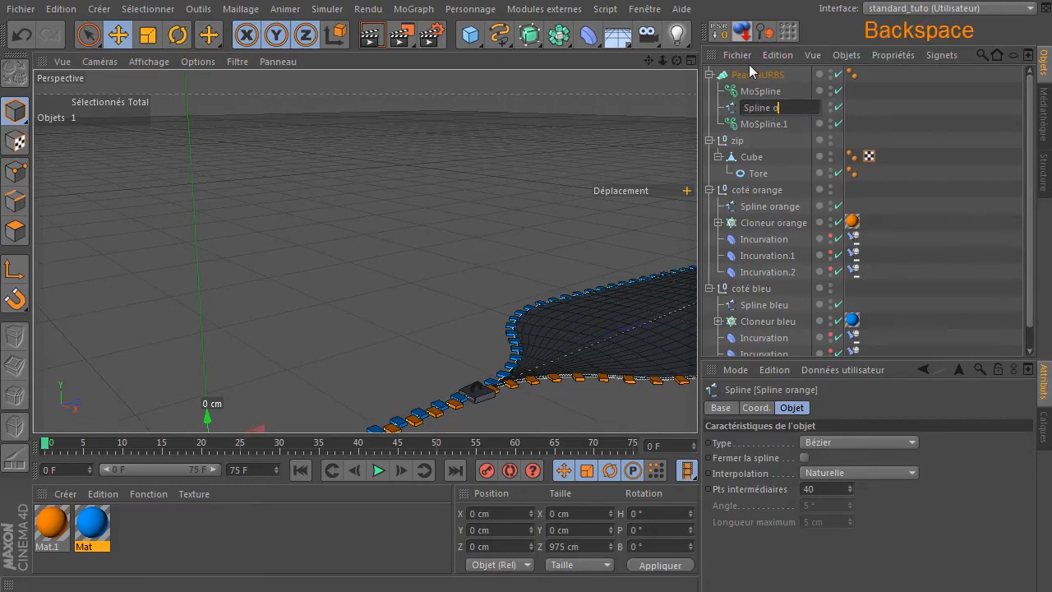
key(Return)
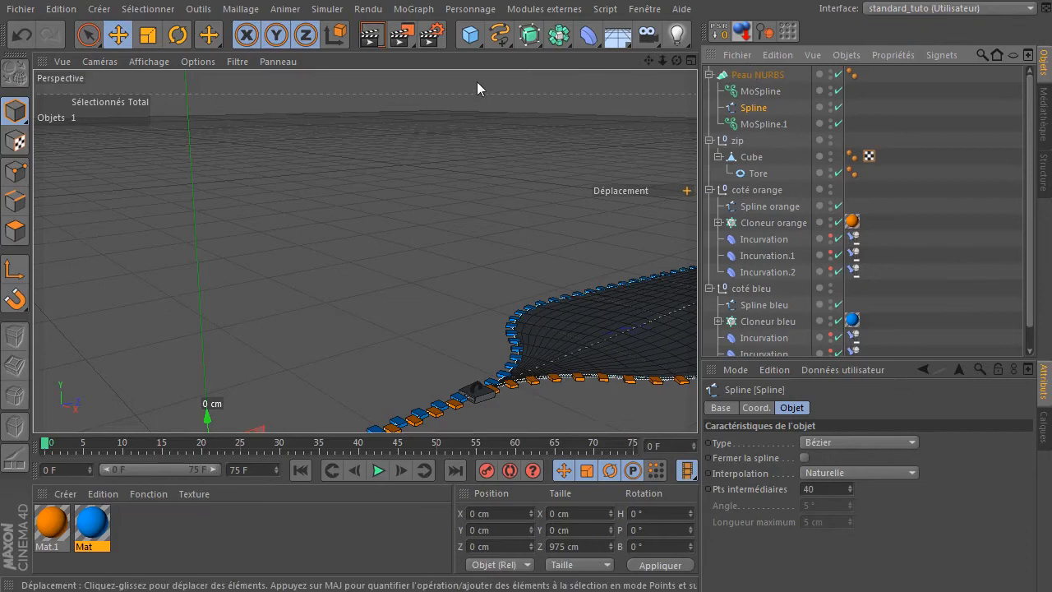
Lower Spline along the Y axis to about -119 cm, below the zipper.
scroll(315, 178, down, 5)
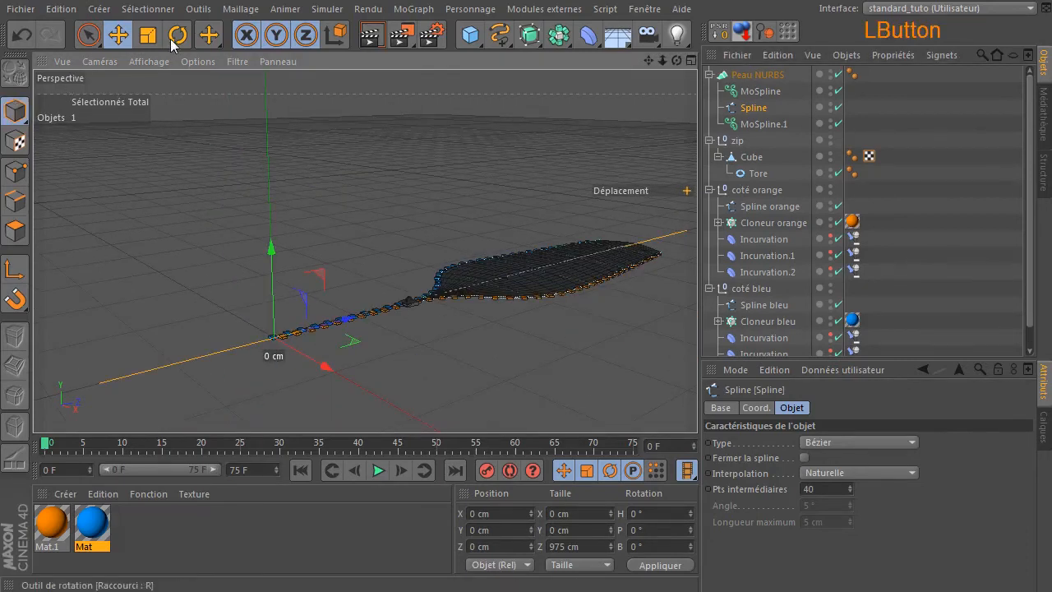
click(117, 35)
drag(272, 243, 342, 356)
drag(648, 61, 624, 3)
Duplicate Spline directly before and after itself in Peau NURBS, and move the copies outward to the orange and blue sides respectively.
ctrl+drag(759, 107, 761, 101)
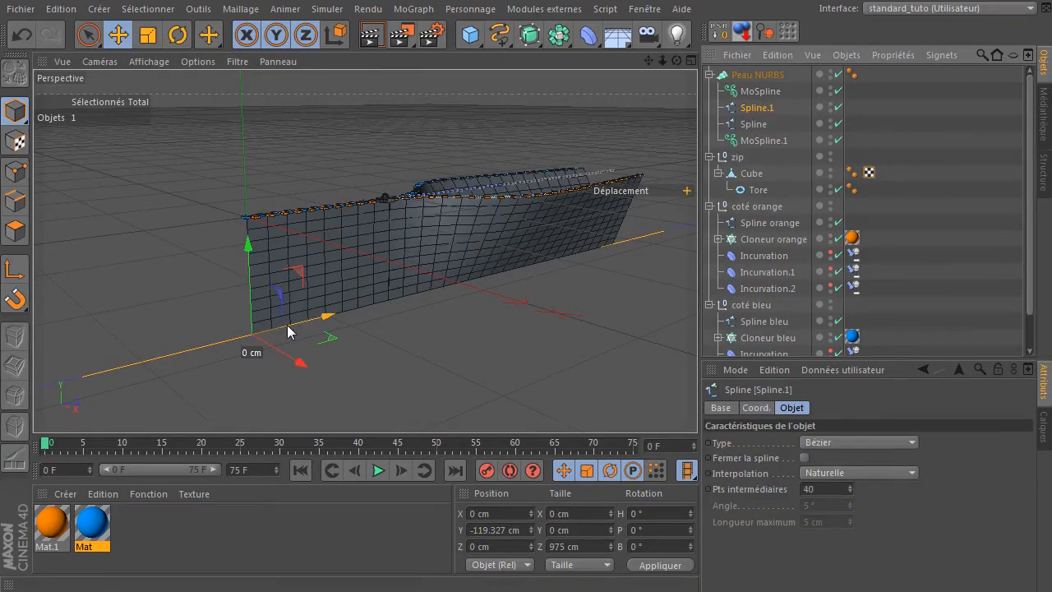
drag(280, 302, 359, 260)
click(746, 125)
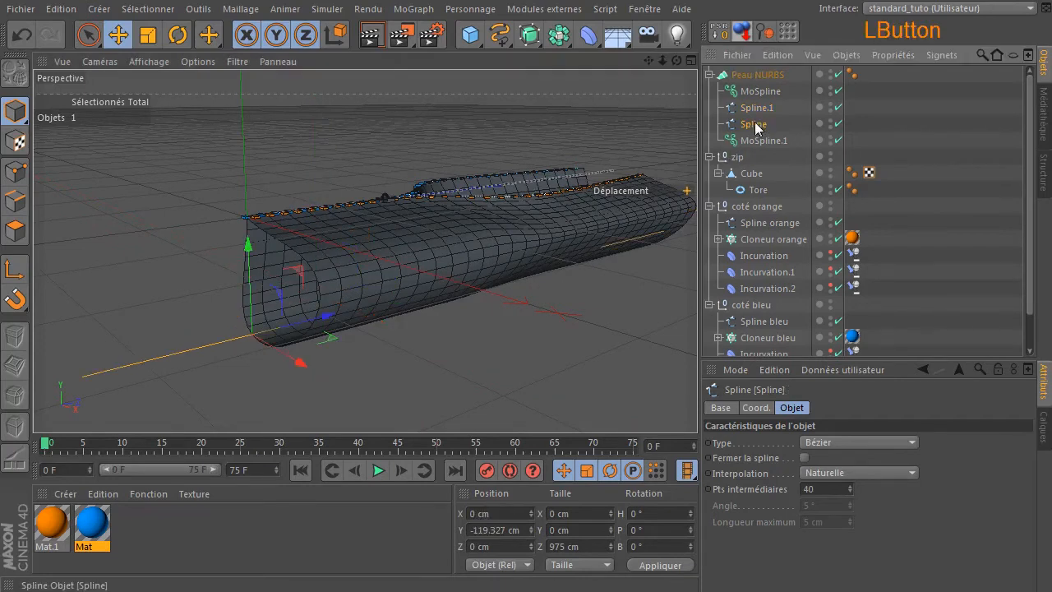
ctrl+drag(761, 131, 760, 135)
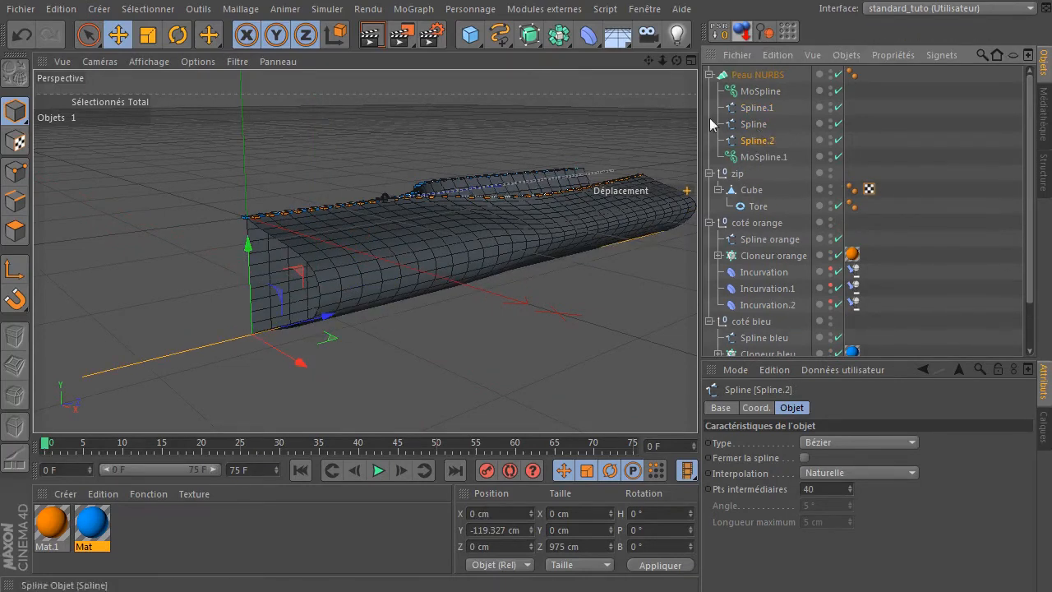
drag(677, 61, 273, 258)
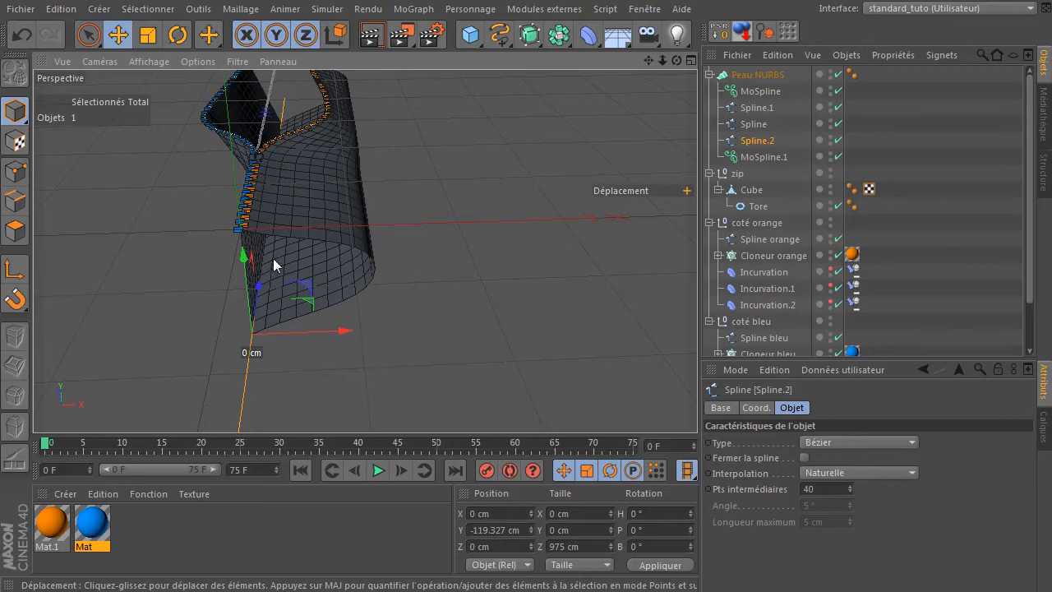
drag(298, 290, 136, 231)
Duplicate Spline directly after itself, shift the copy toward the blue side, and move Spline to about 35 cm in X.
drag(677, 62, 89, 277)
click(754, 124)
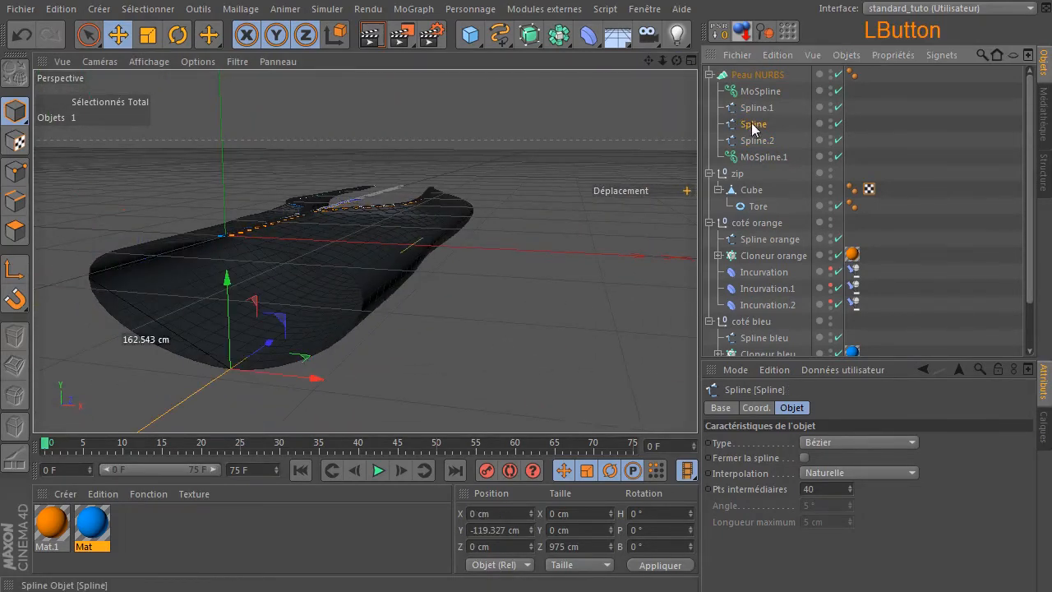
ctrl+drag(754, 127, 756, 133)
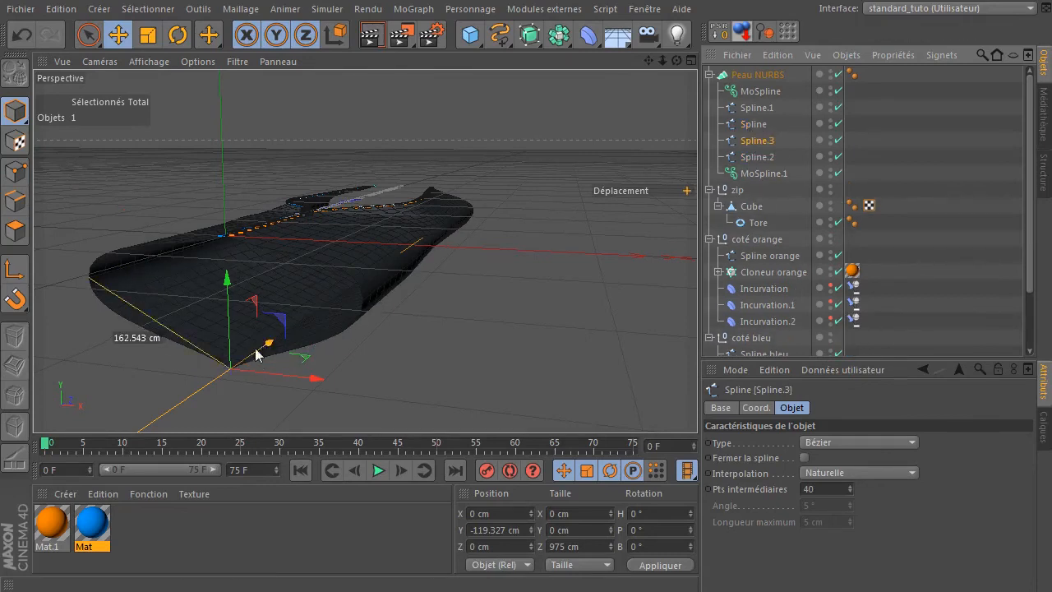
drag(313, 375, 244, 386)
click(754, 124)
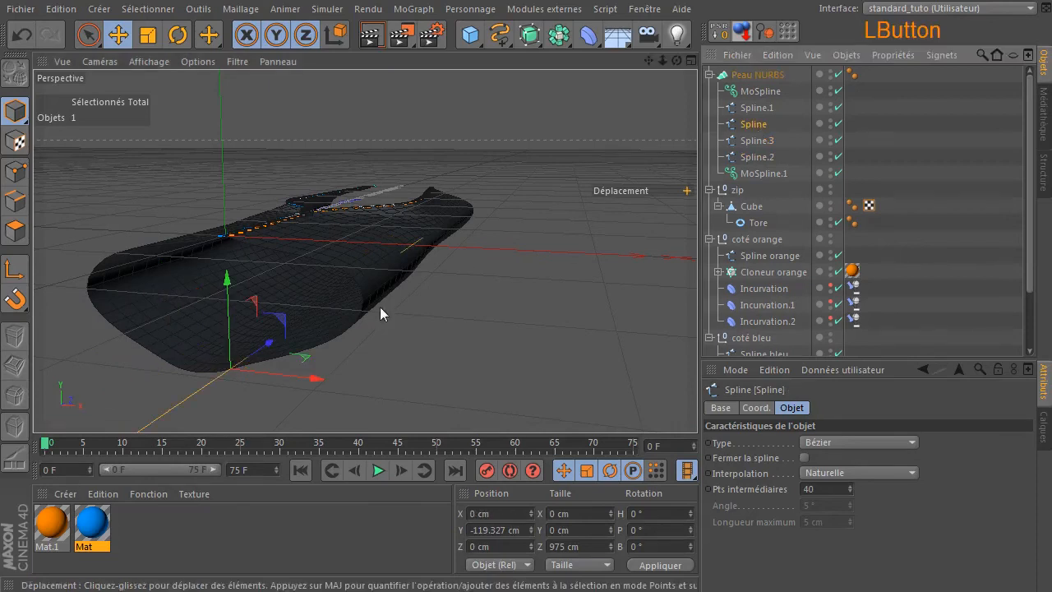
drag(313, 381, 352, 383)
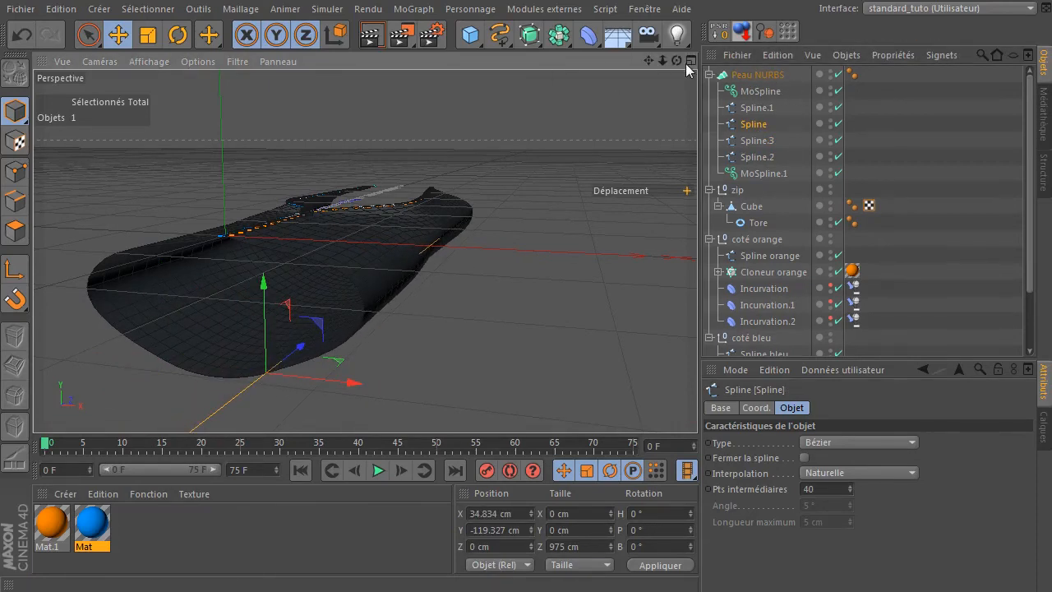
Slide the zip null back and forth along Z, ending at about 149 cm, to check how the teeth and fabric follow.
drag(680, 61, 627, 77)
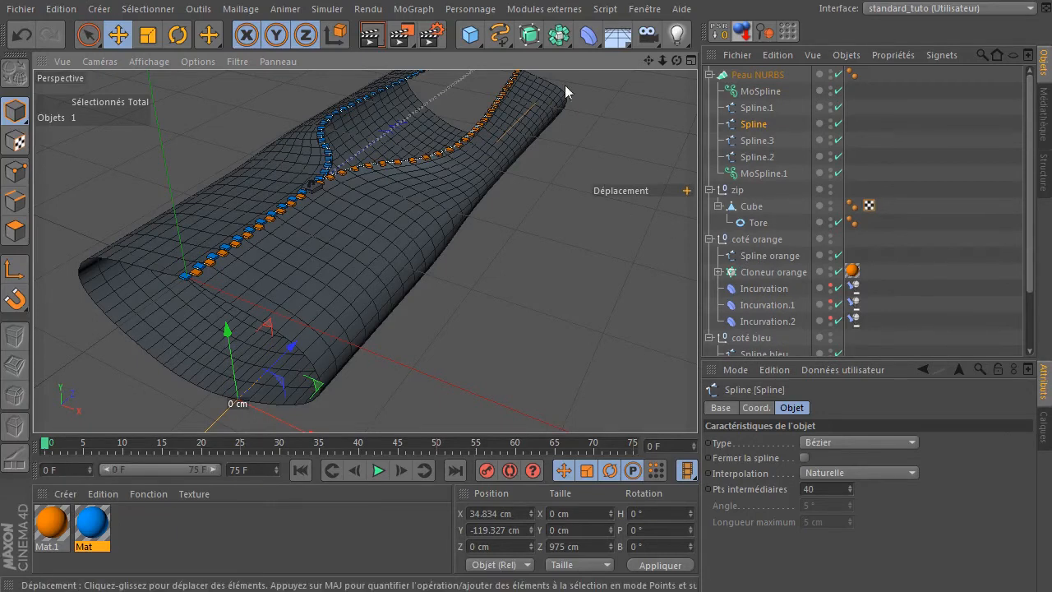
drag(648, 62, 707, 111)
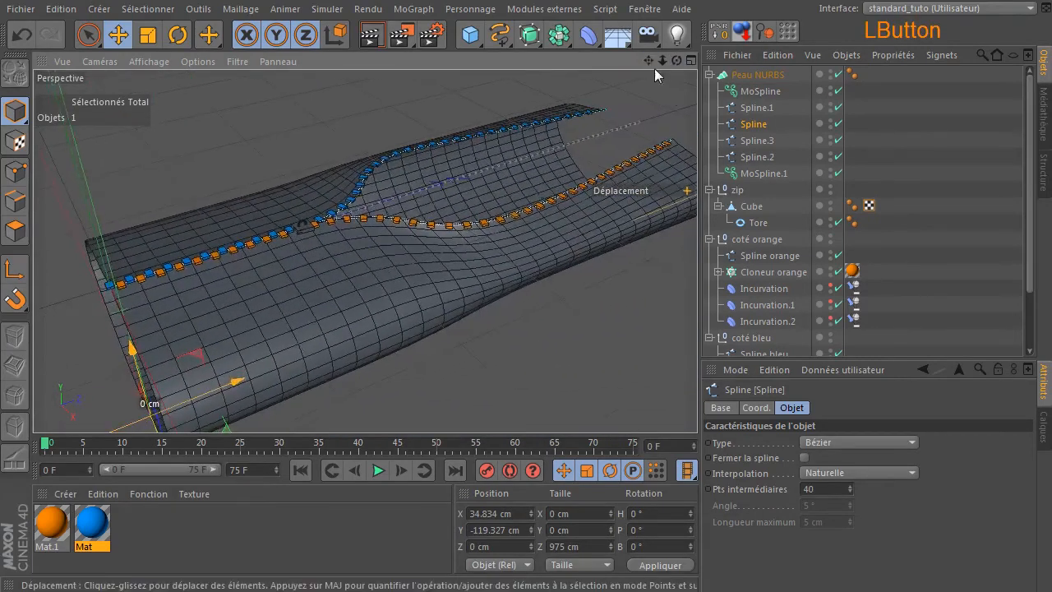
click(737, 193)
drag(402, 208, 208, 146)
drag(225, 251, 393, 191)
scroll(376, 192, up, 5)
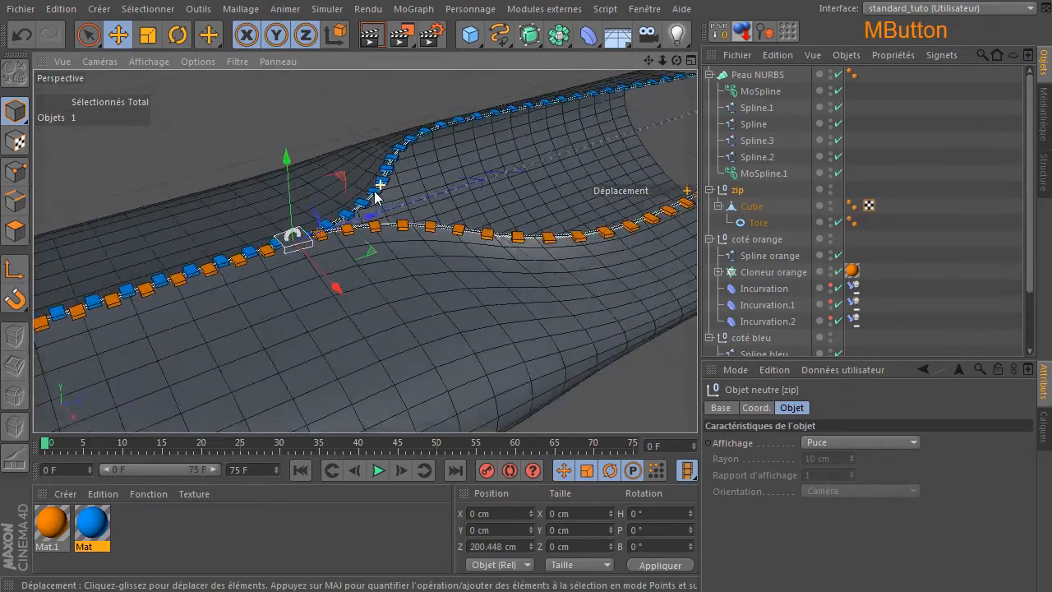
scroll(376, 193, up, 2)
drag(337, 235, 193, 197)
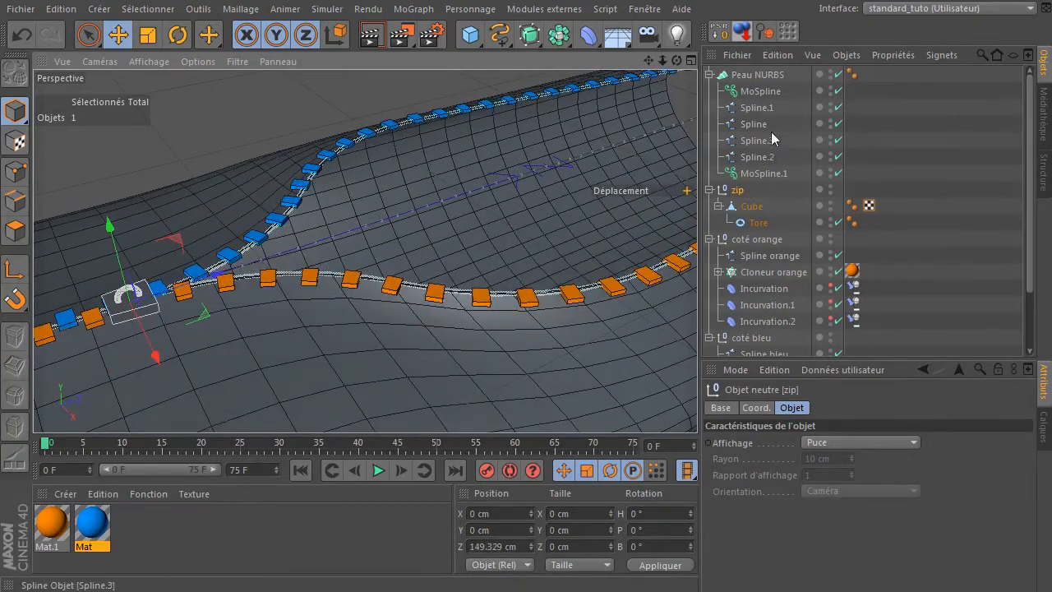
Set the Type of Spline orange and Spline bleu to B-Spline and test it by sliding zip to about 166 cm in Z.
click(764, 256)
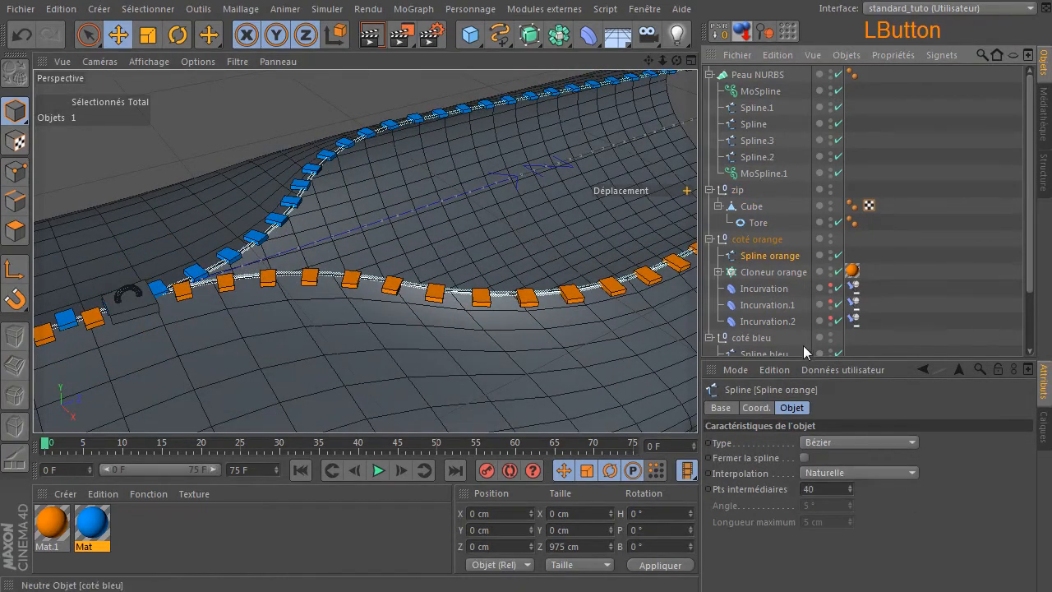
drag(794, 362, 809, 417)
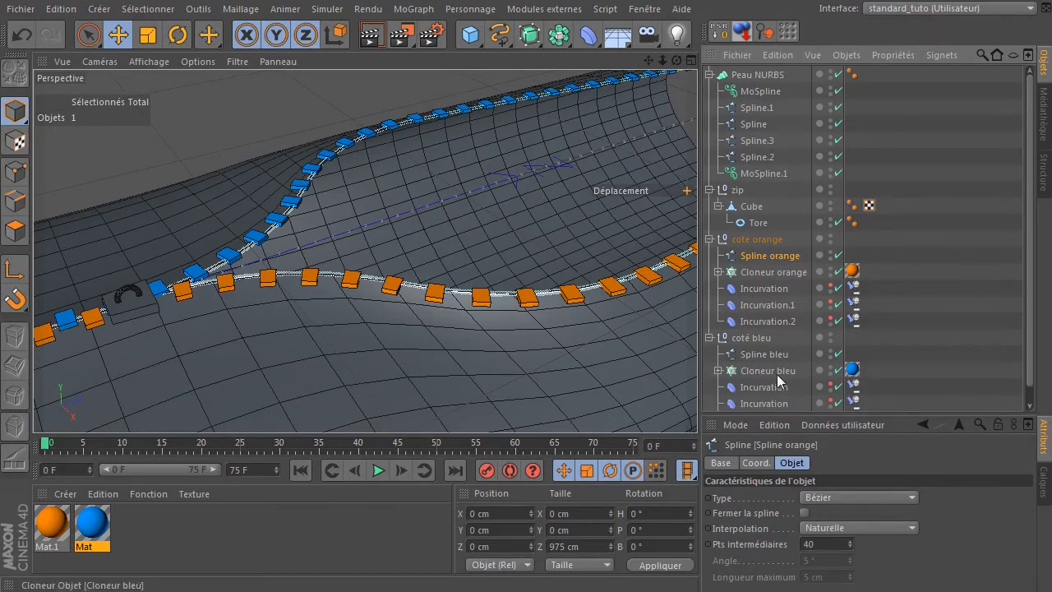
ctrl+click(764, 354)
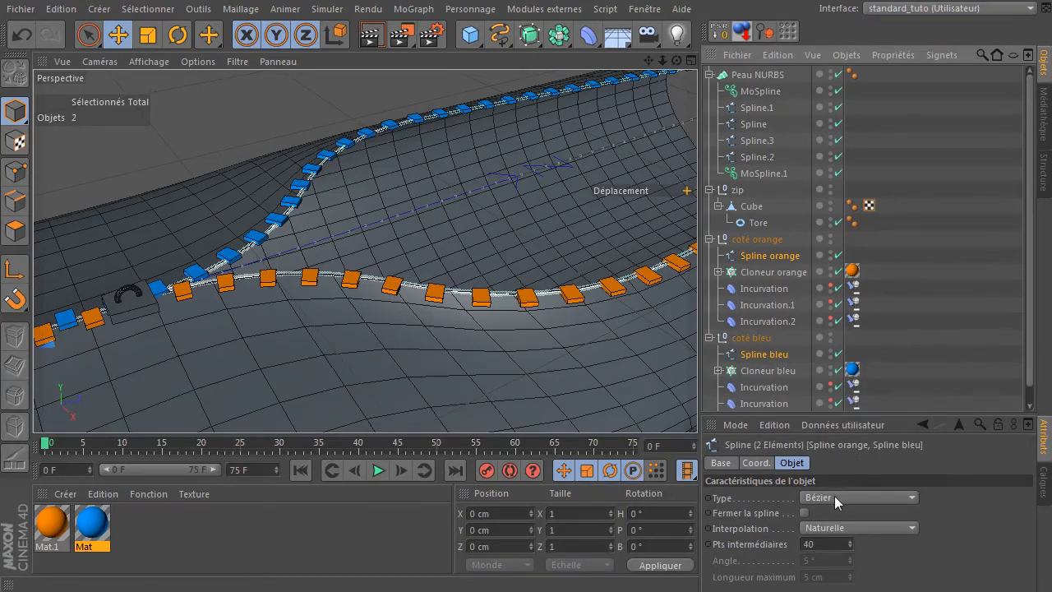
click(828, 531)
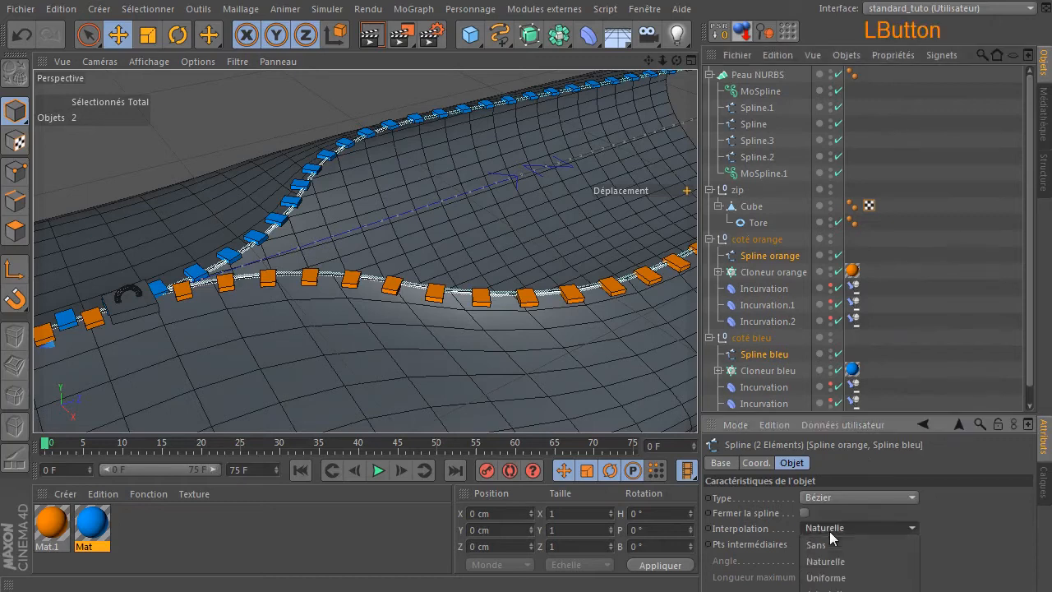
click(846, 499)
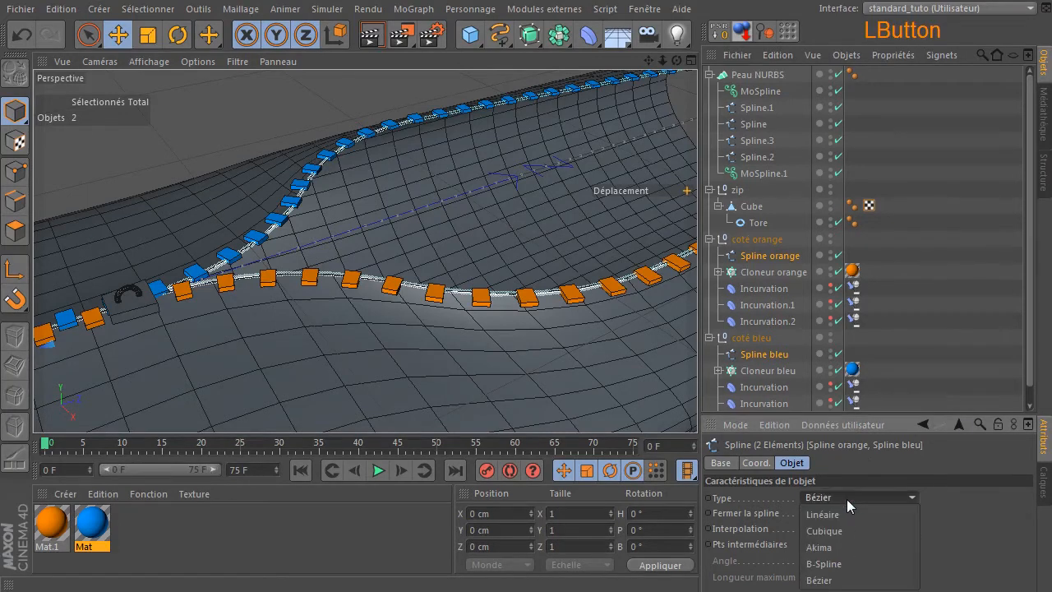
click(853, 564)
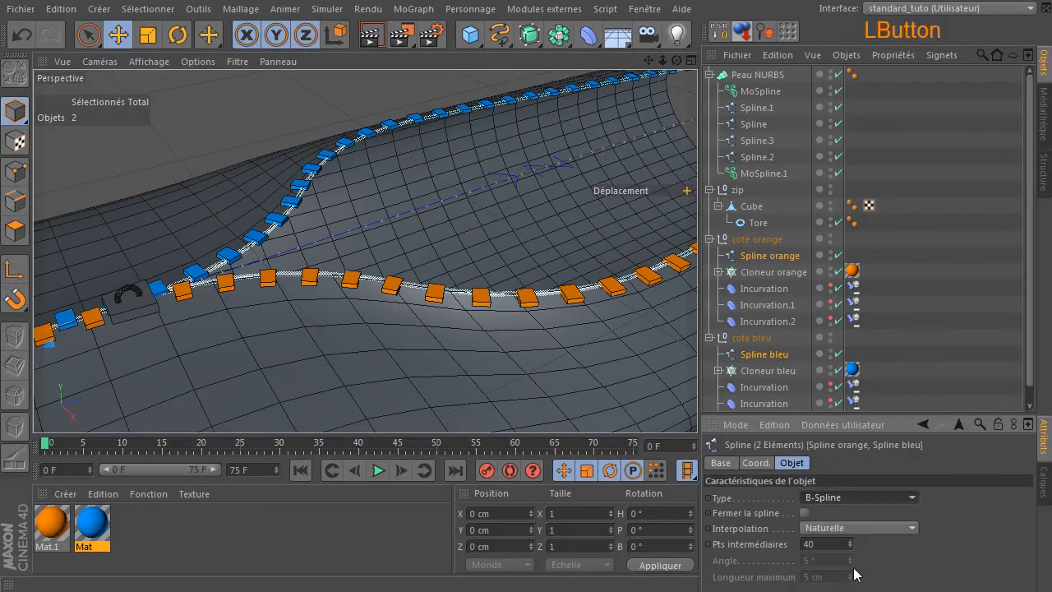
click(735, 191)
drag(216, 275, 261, 247)
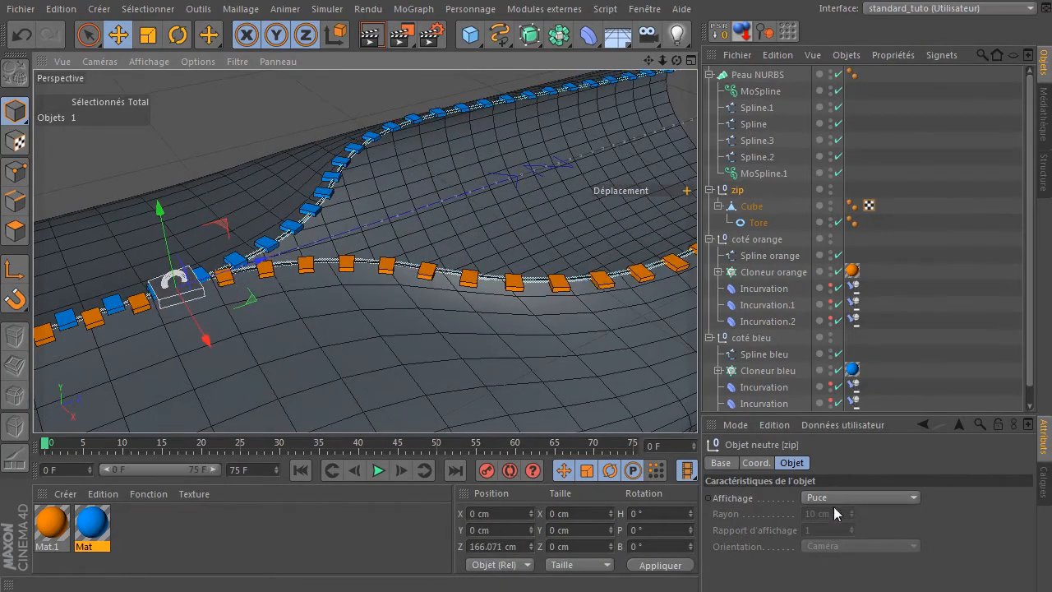
Set the Type of Spline orange and Spline bleu to Akima and test it by sliding zip to about 147 cm in Z.
click(744, 258)
ctrl+click(765, 353)
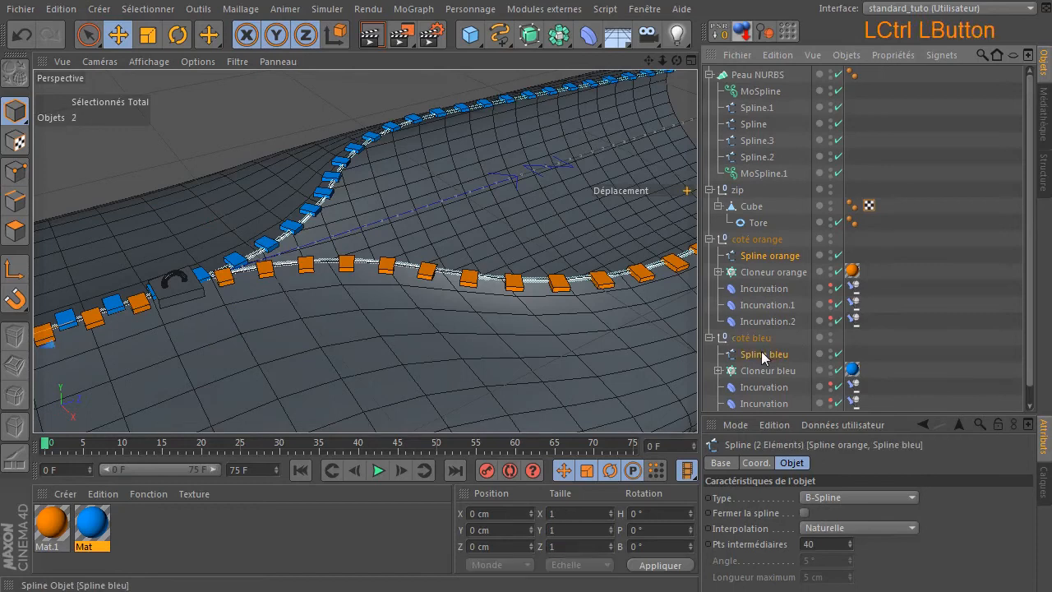
click(839, 498)
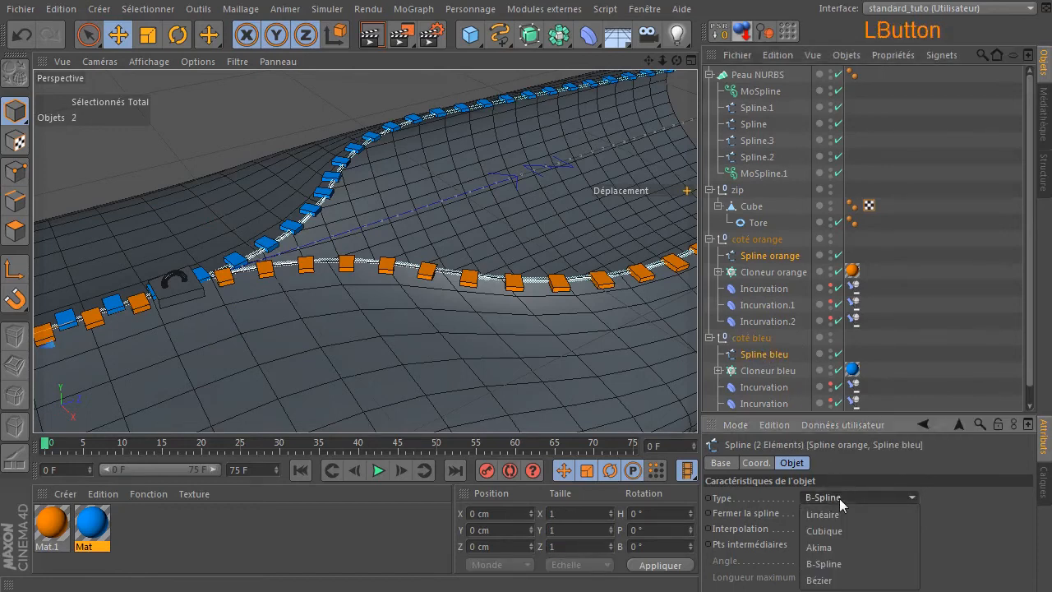
click(834, 549)
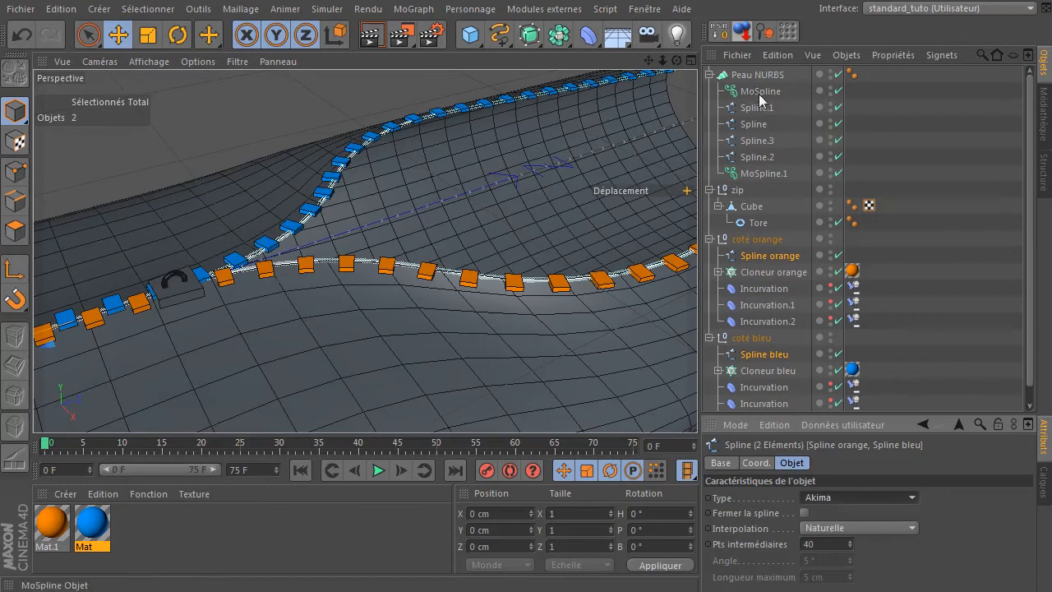
click(739, 190)
drag(266, 265, 202, 230)
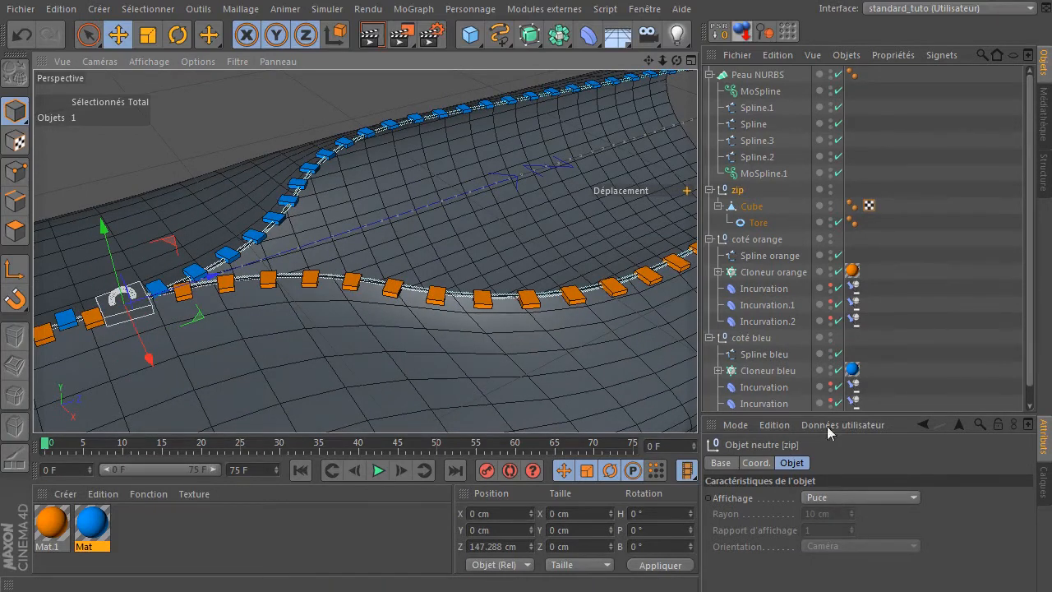
Set Spline orange and Spline bleu to B-Spline with Uniforme interpolation, and test by sliding zip to about 151 cm in Z.
click(770, 256)
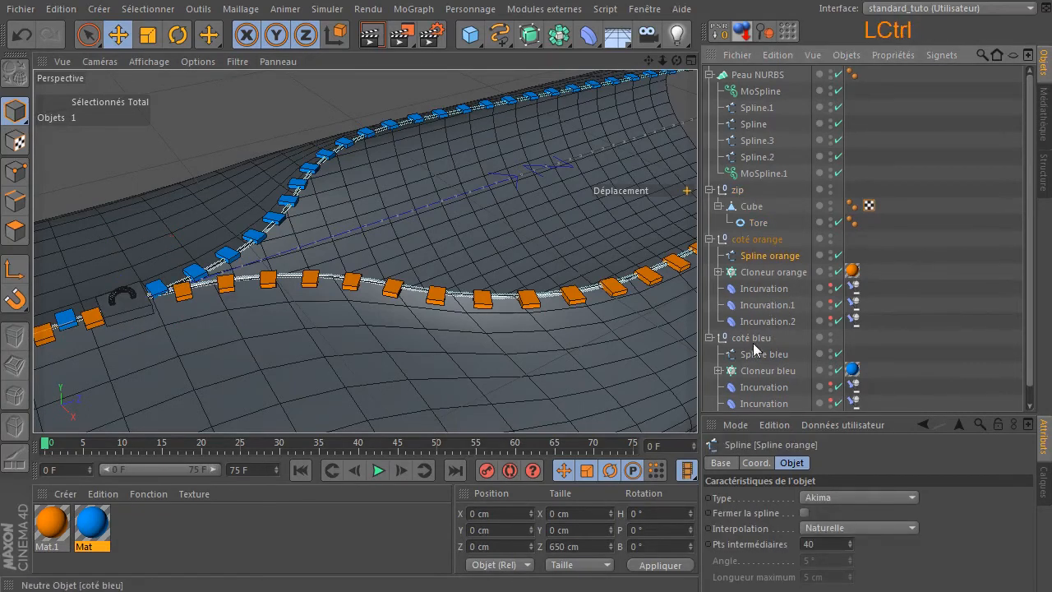
ctrl+click(754, 352)
click(860, 498)
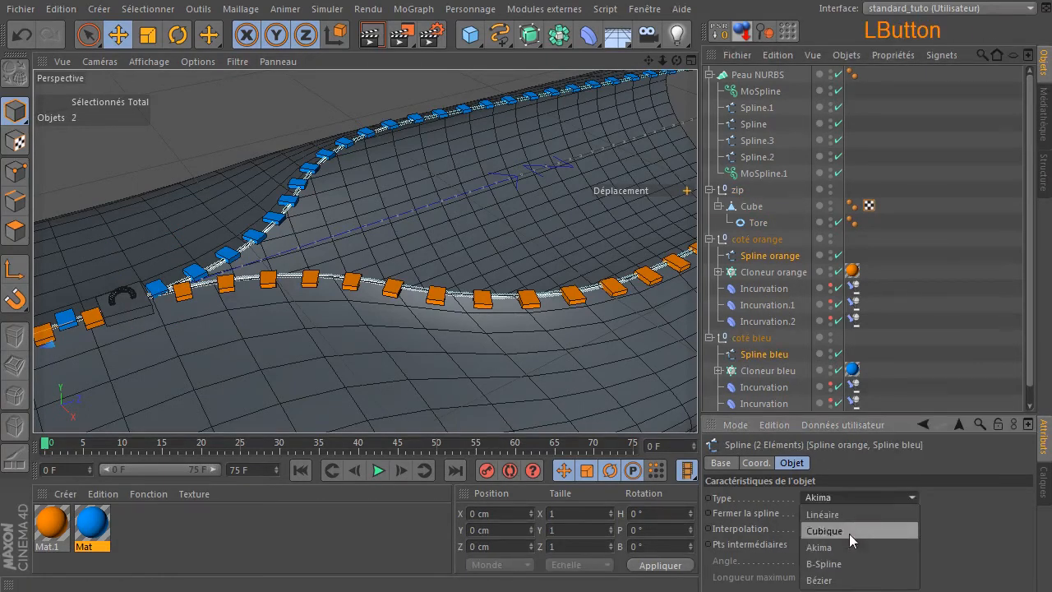
click(838, 564)
click(870, 527)
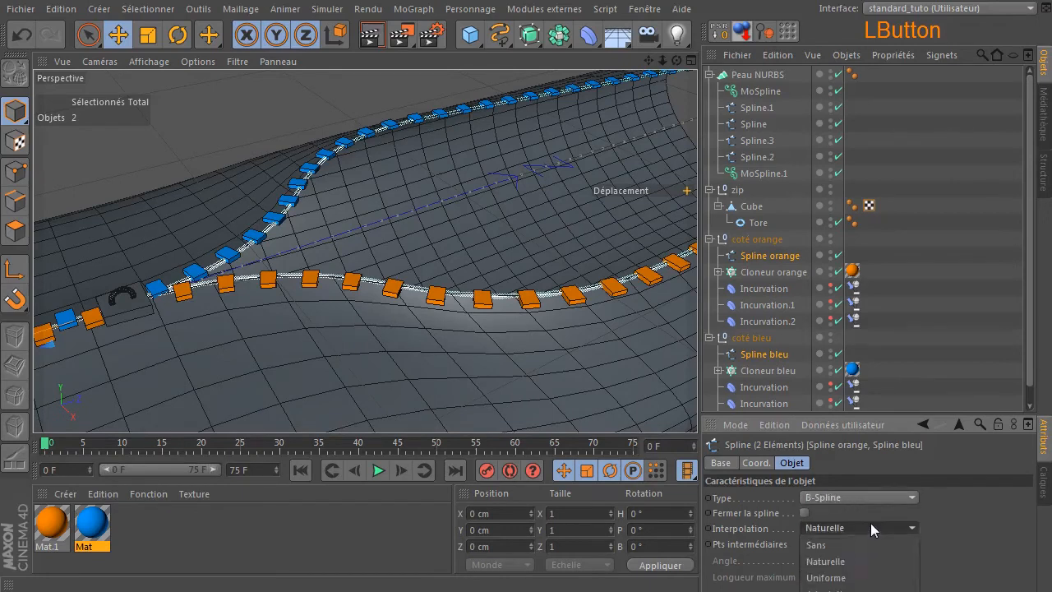
click(855, 578)
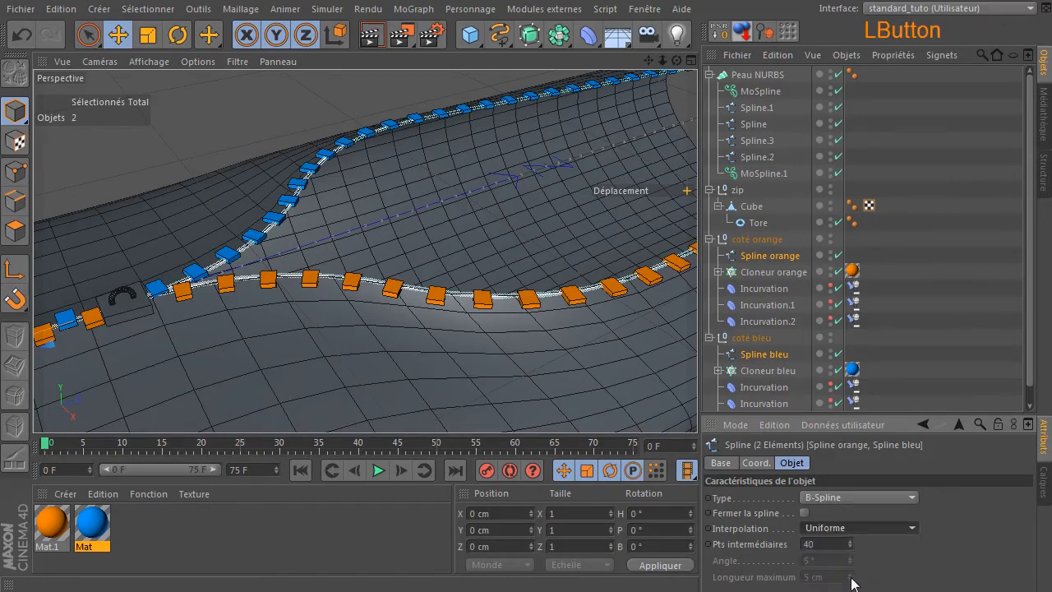
click(737, 190)
drag(212, 276, 204, 233)
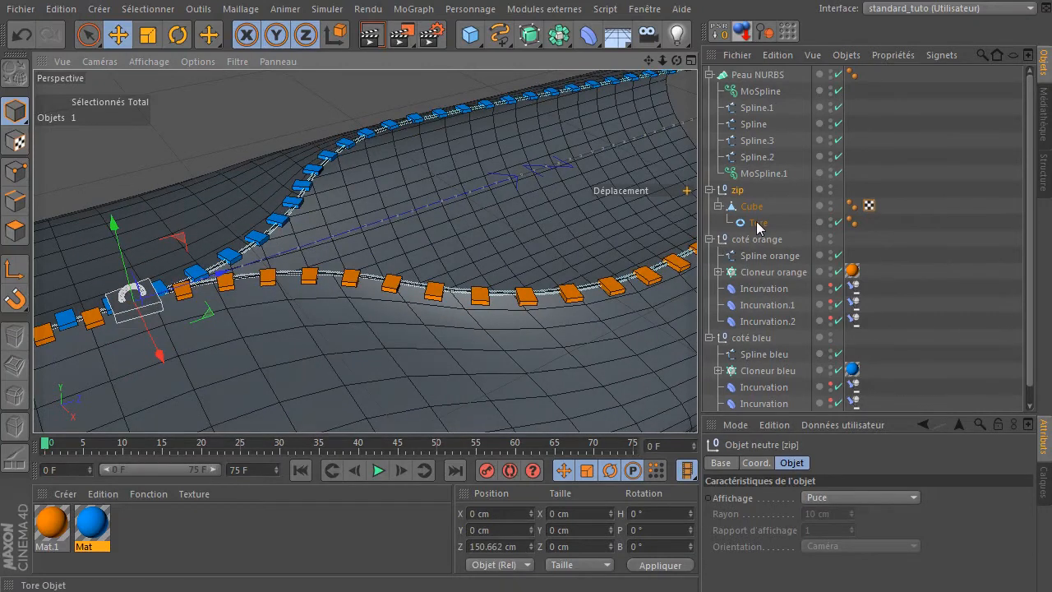
Set the Interpolation of Spline orange to Subdiviser.
click(767, 255)
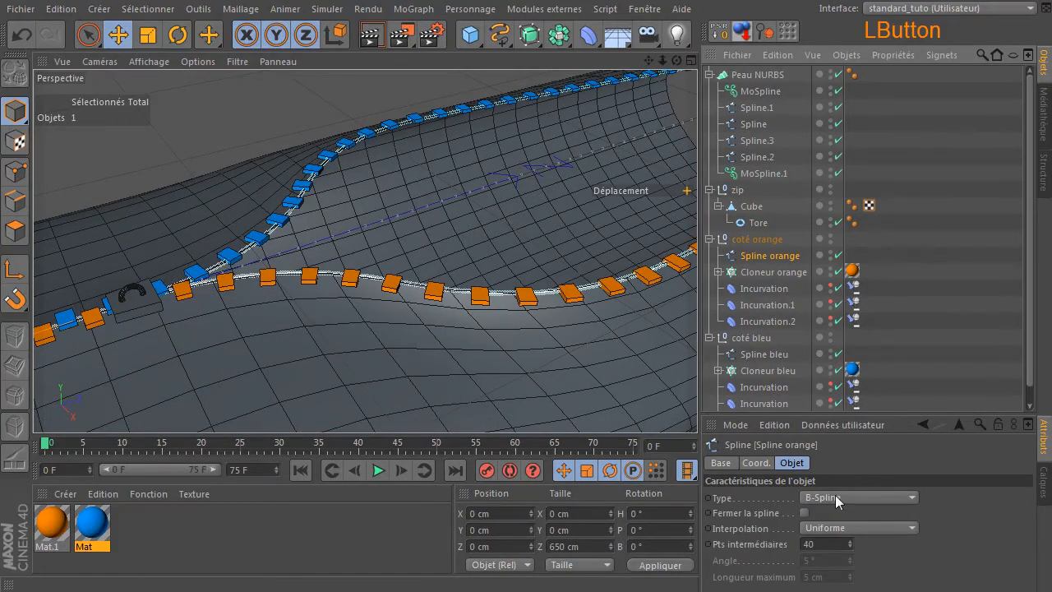
click(836, 528)
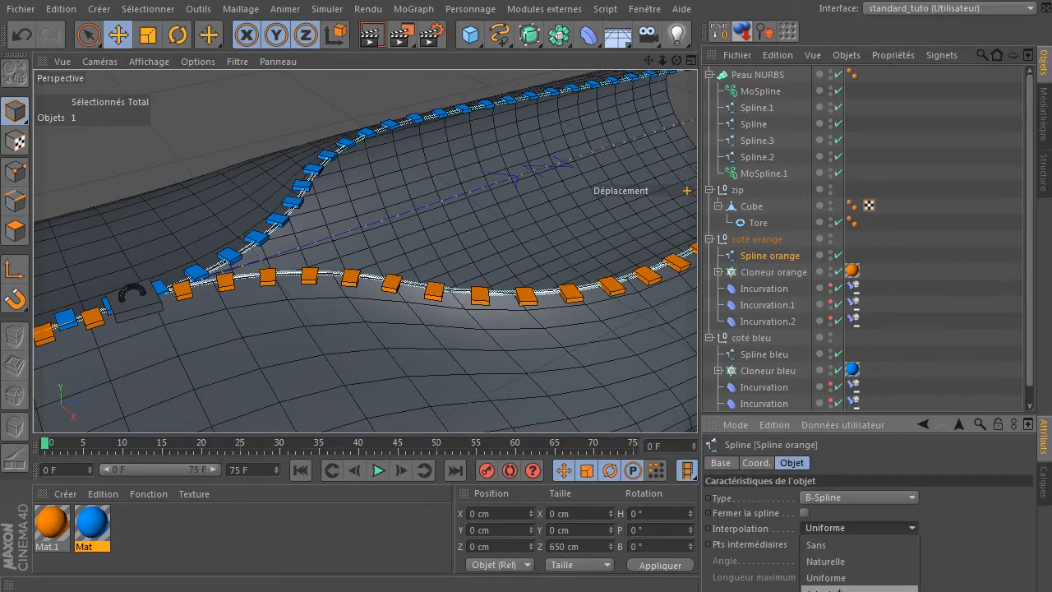
click(830, 589)
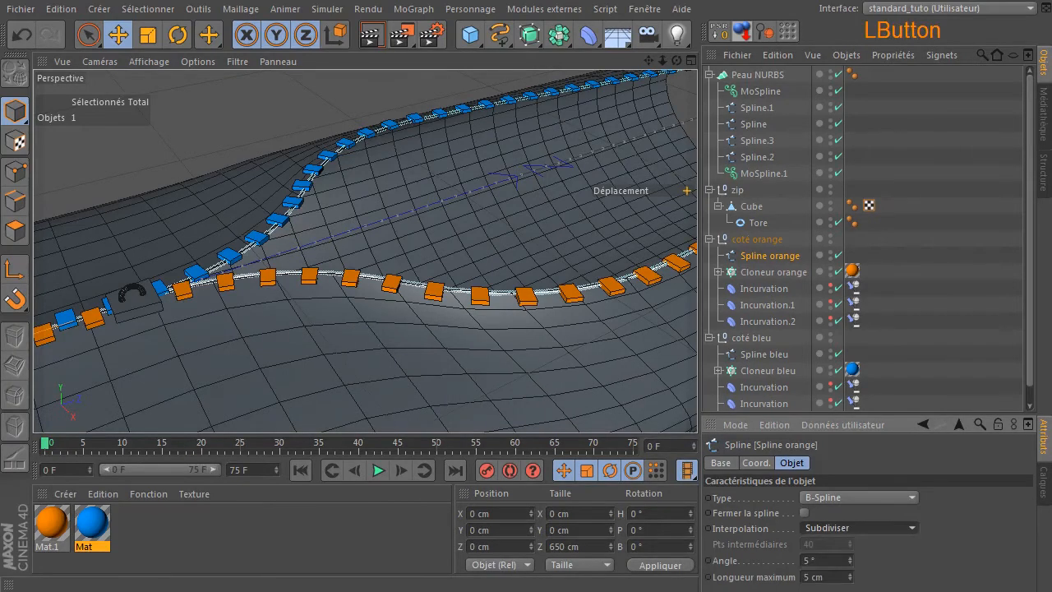
Set the Interpolation of Spline bleu to Subdiviser and test it by sliding zip along Z.
click(753, 354)
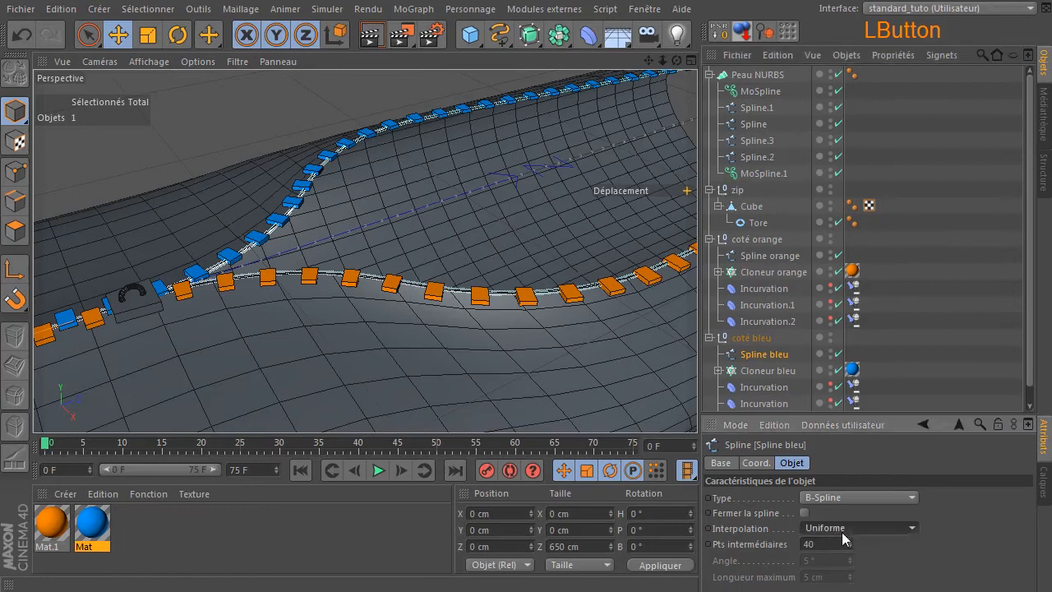
click(843, 532)
click(830, 589)
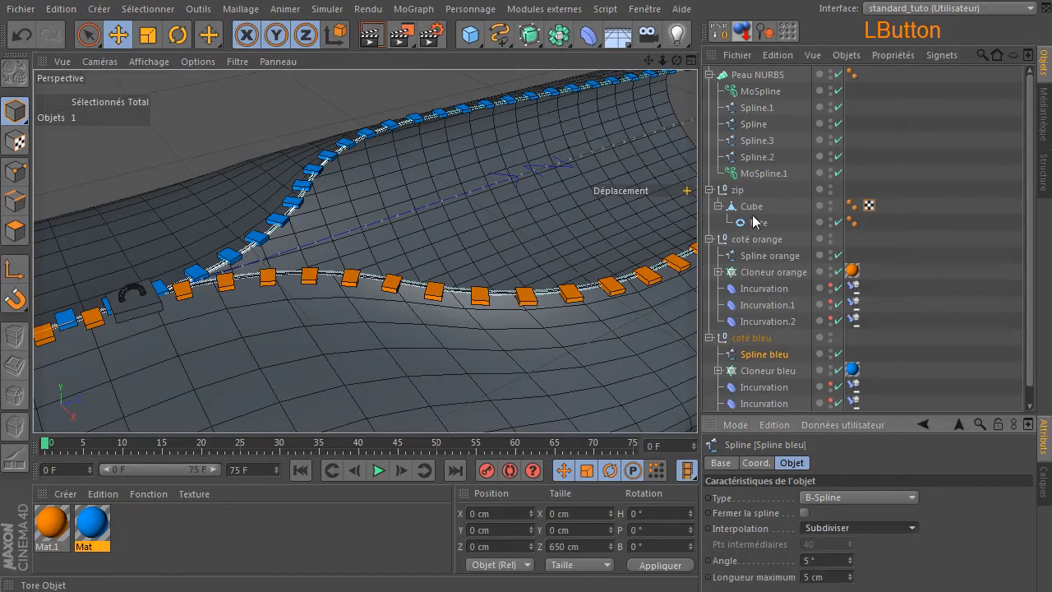
click(735, 190)
drag(303, 258, 256, 247)
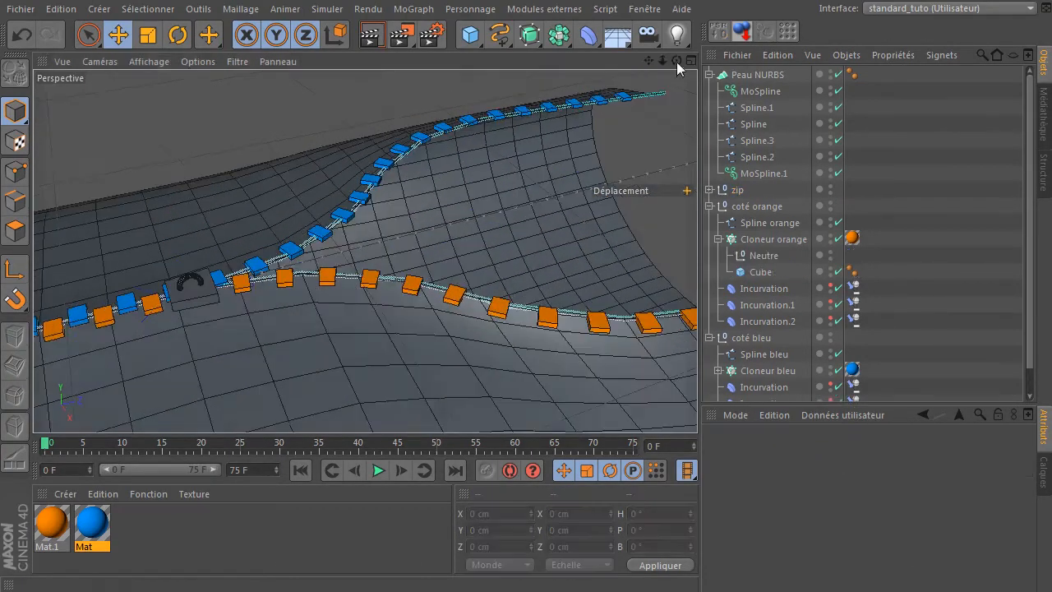
Set the Type of Spline orange and Spline bleu to Bézier with 8 intermediate points.
alt+drag(369, 247, 444, 197)
drag(676, 61, 681, 65)
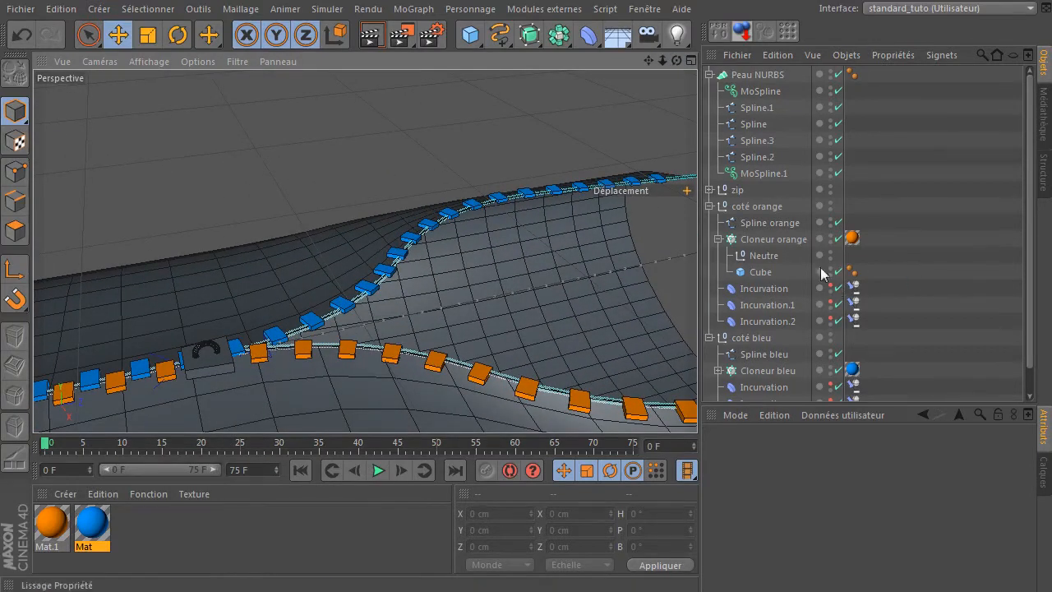
click(770, 222)
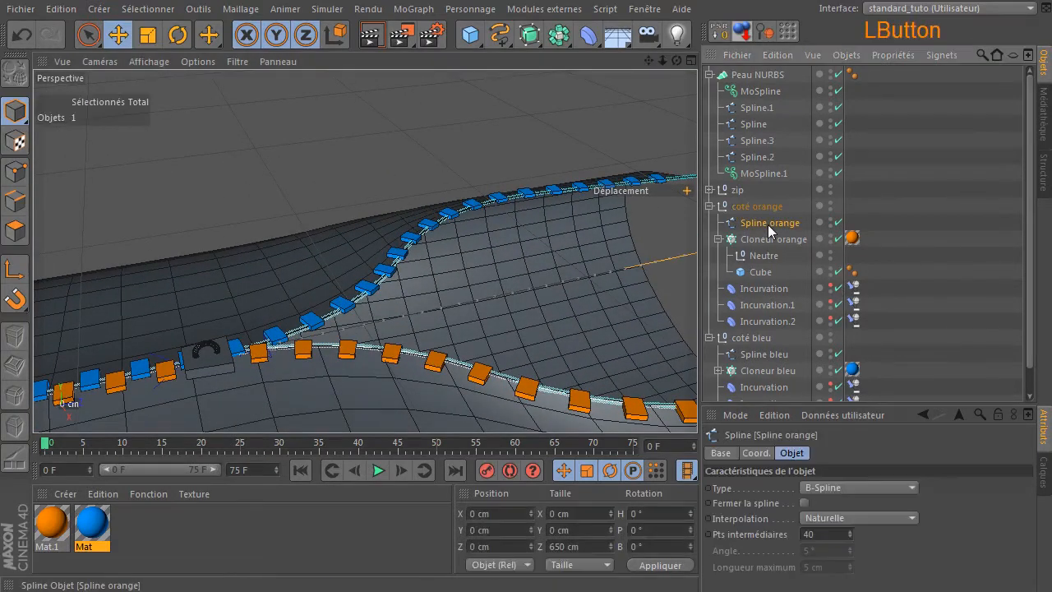
ctrl+click(749, 355)
click(856, 490)
click(818, 569)
double_click(839, 534)
text(40)
key(BackSpace)
key(BackSpace)
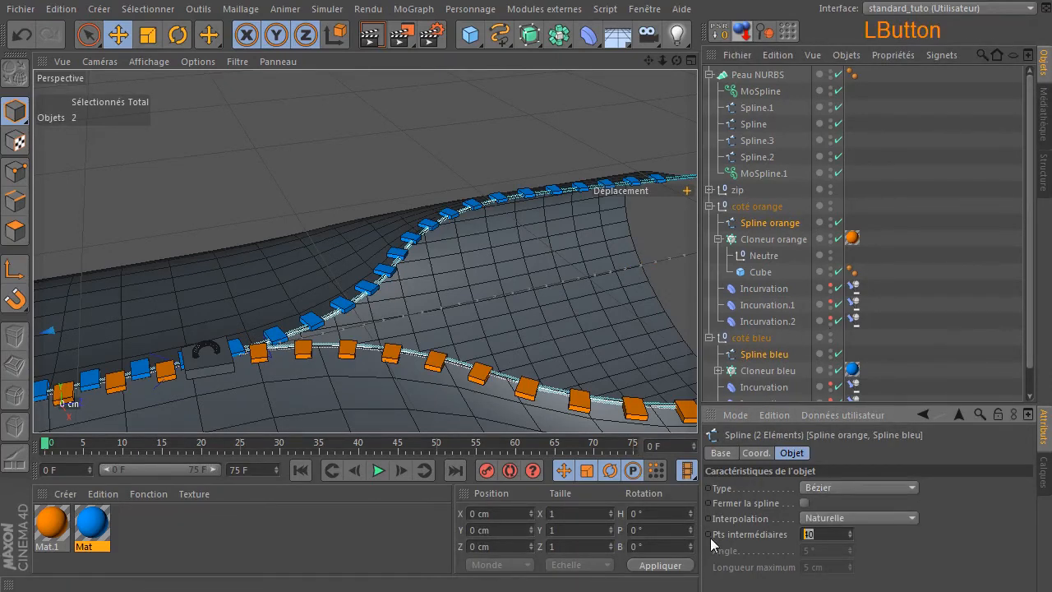
text(8)
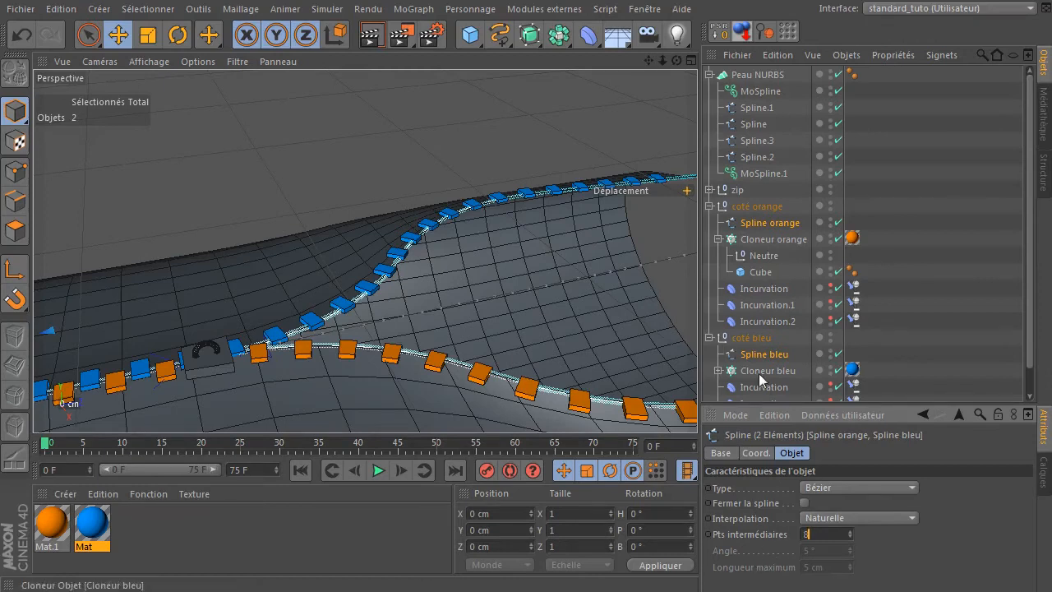
key(Return)
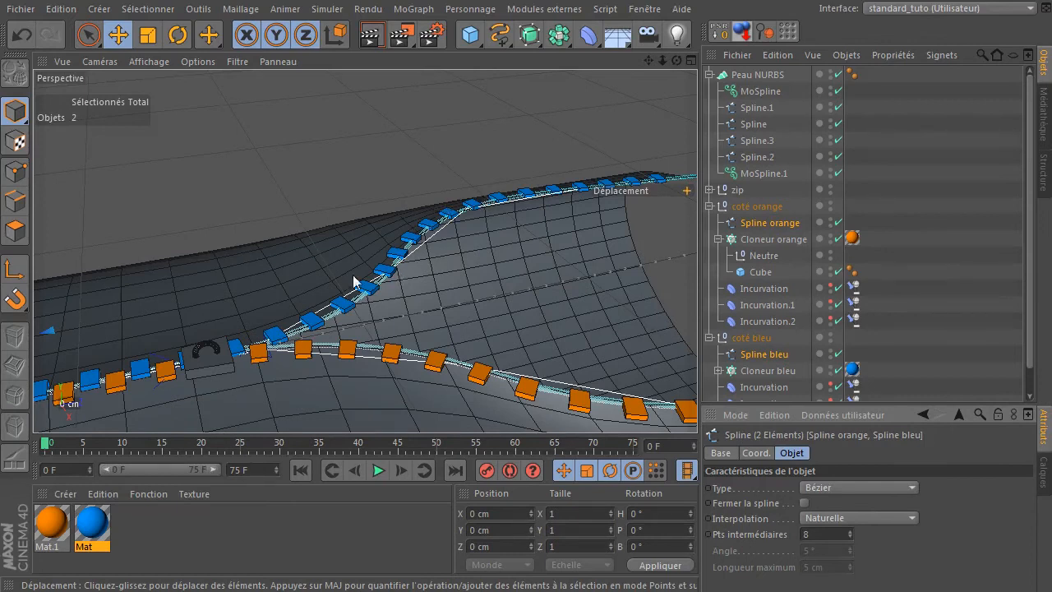
click(530, 126)
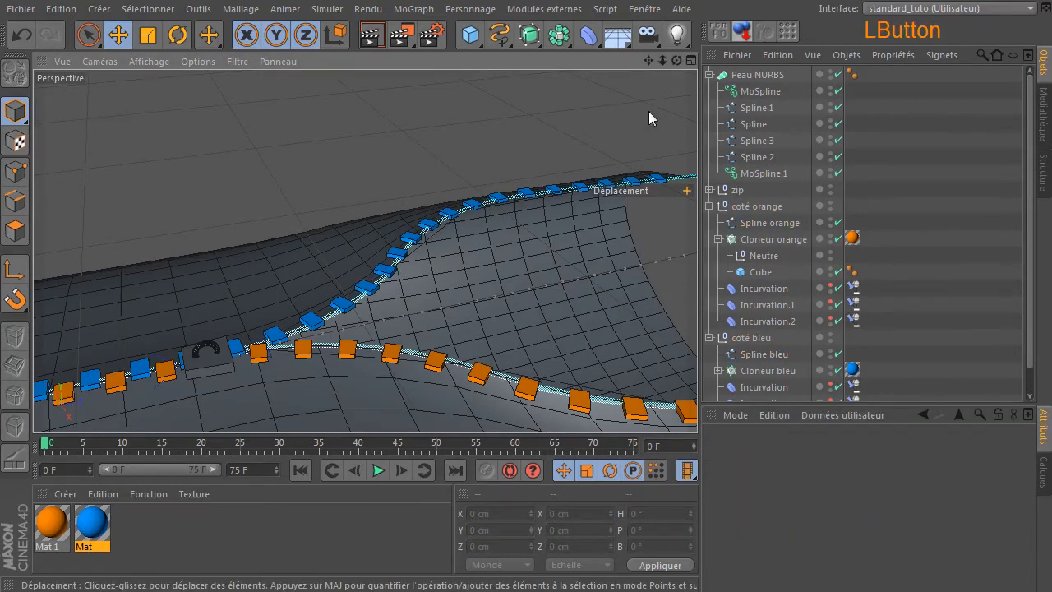
drag(650, 62, 645, 17)
drag(676, 61, 806, 176)
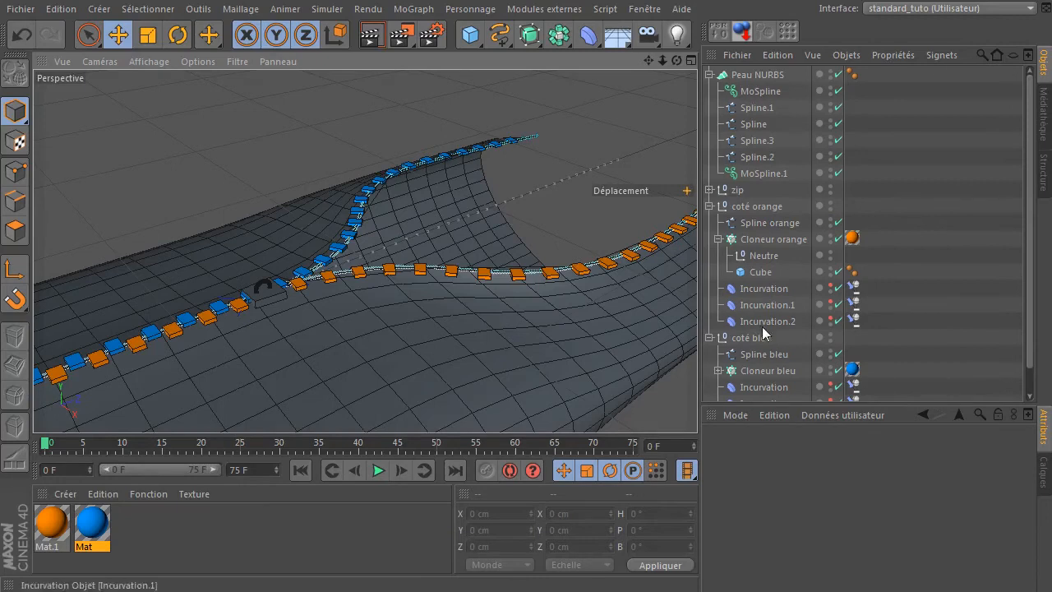
Review Peau NURBS, its MoSpline and Spline.1, zip and coté orange in hierarchy order to examine the calculation sequence.
click(753, 74)
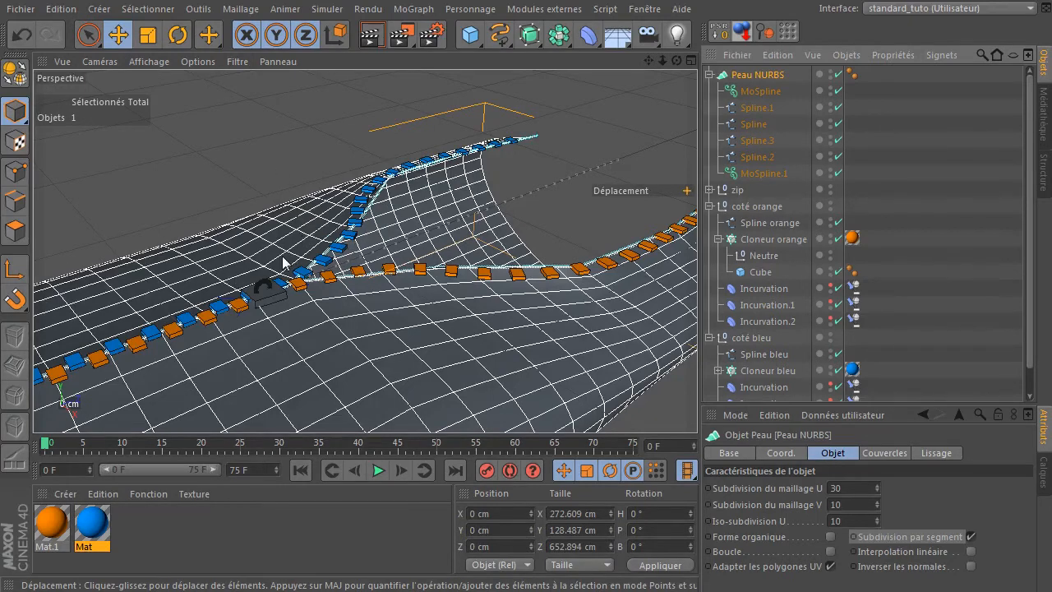
click(757, 92)
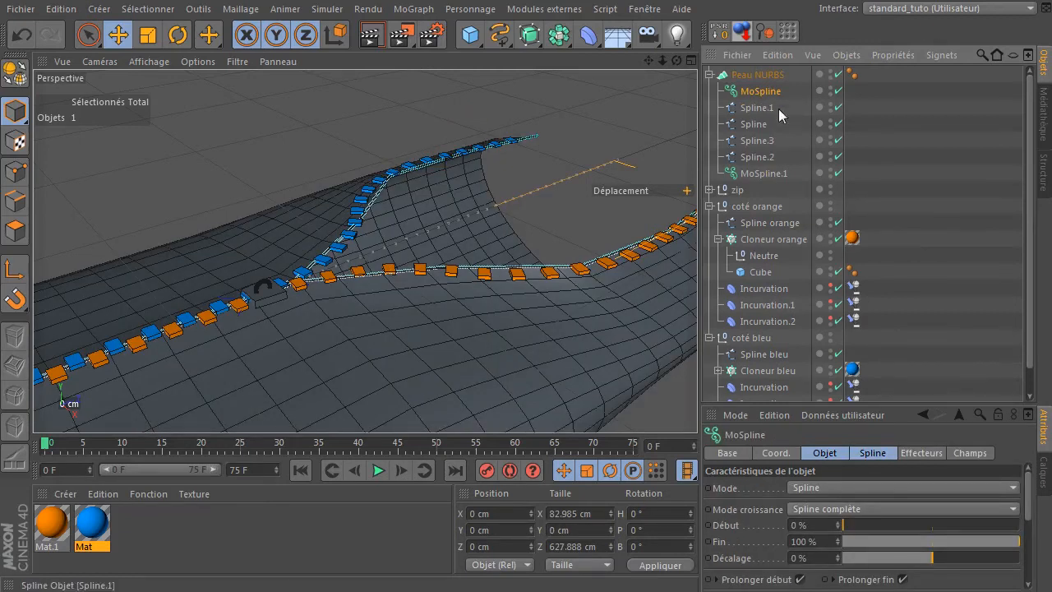
click(761, 117)
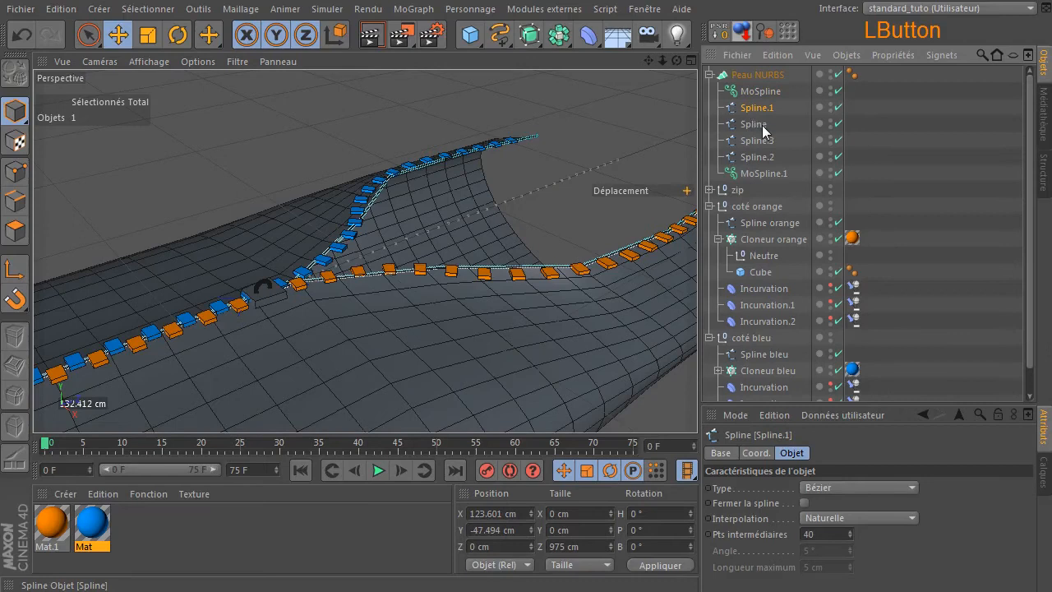
click(741, 190)
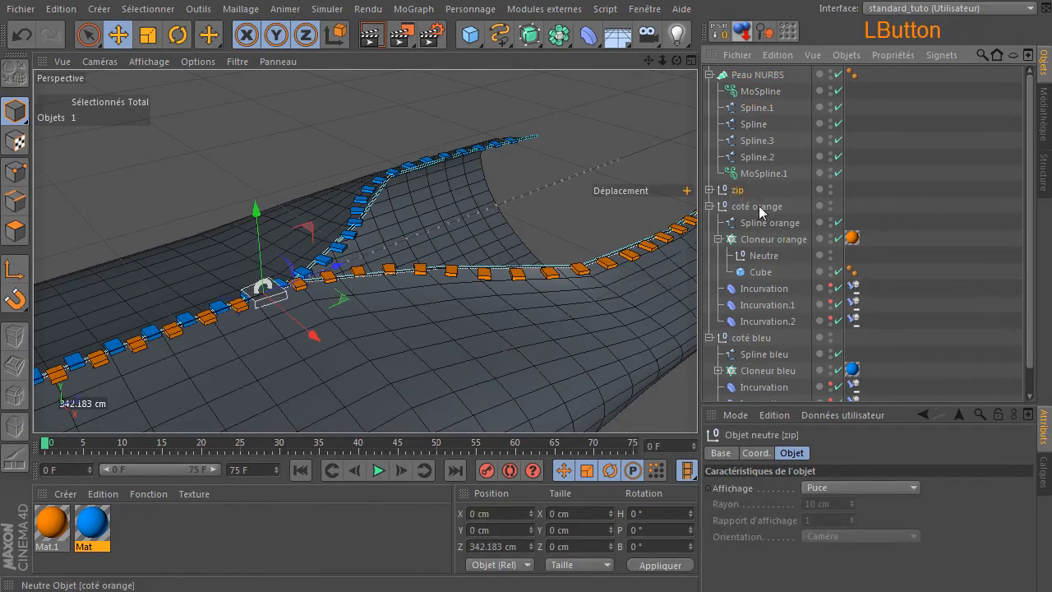
click(757, 206)
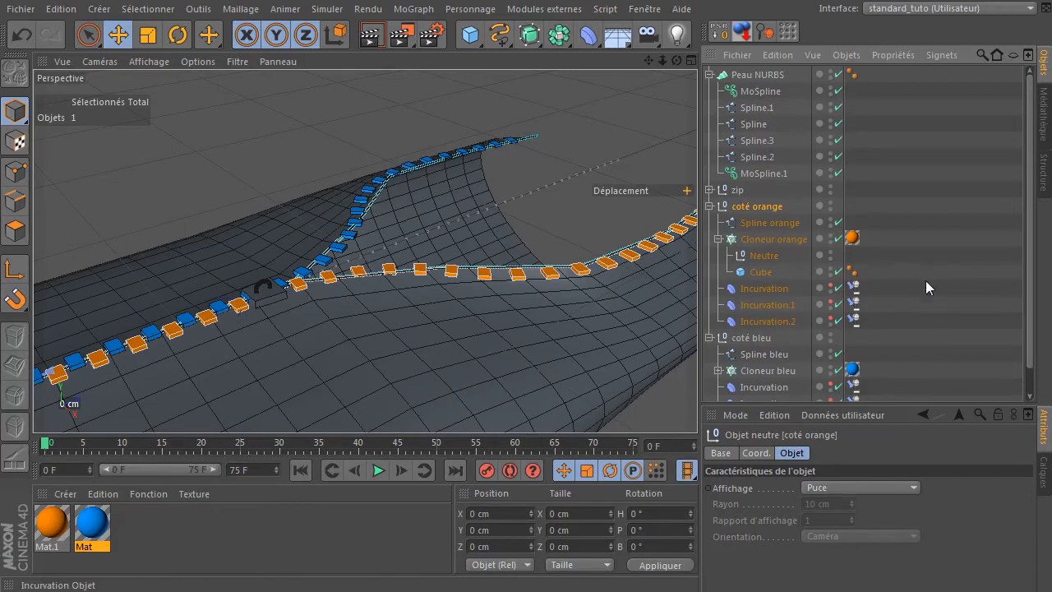
Check the Priorité options of the Contrainte on the first Incurvation in coté orange.
click(853, 288)
click(720, 452)
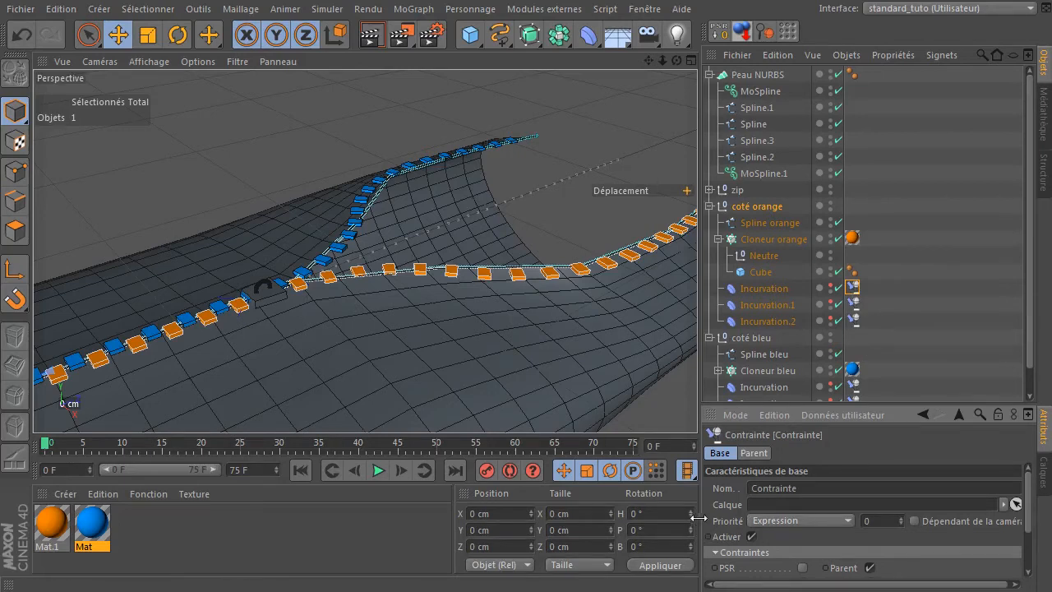
click(807, 523)
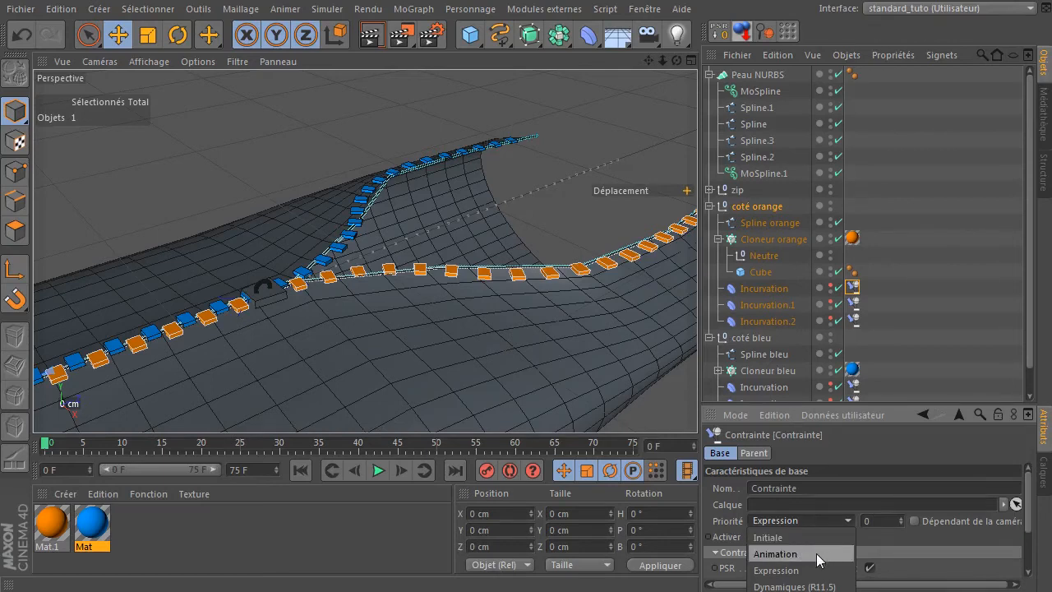
click(606, 112)
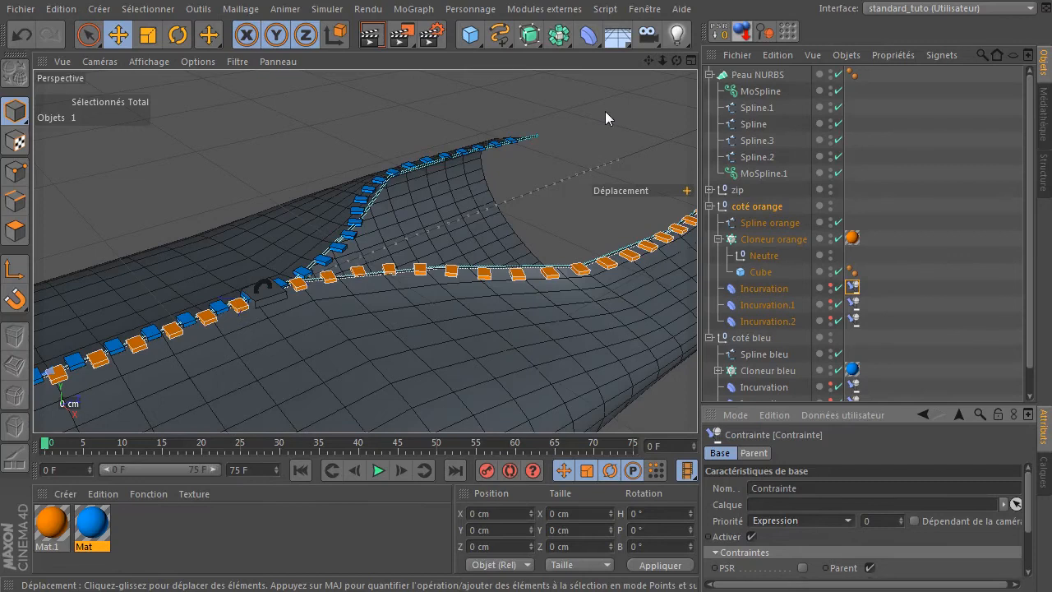
Slide zip to about 396 cm in Z to test how the Peau NURBS follows.
click(769, 74)
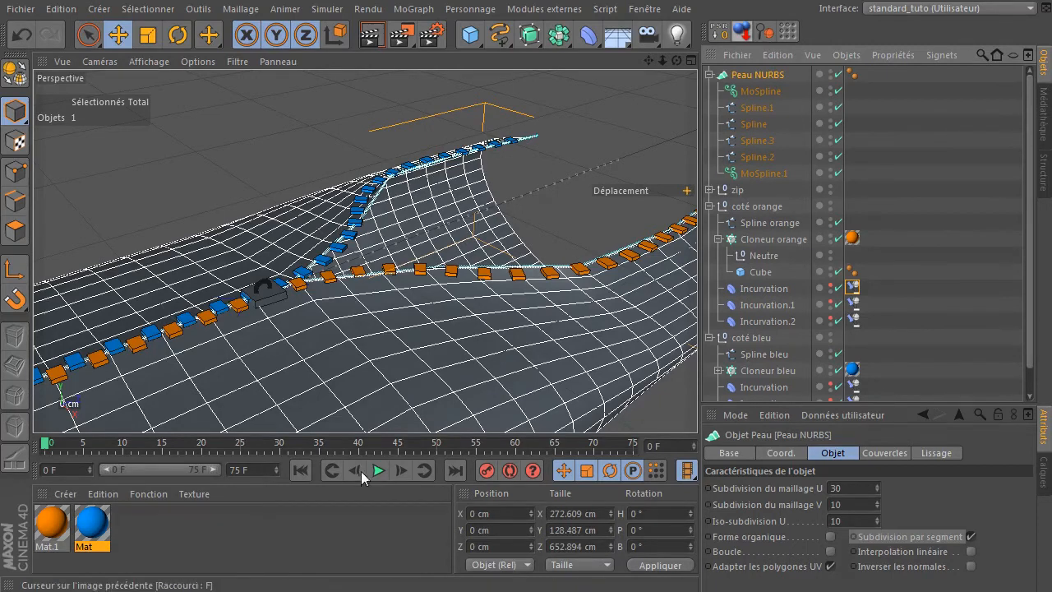
click(731, 189)
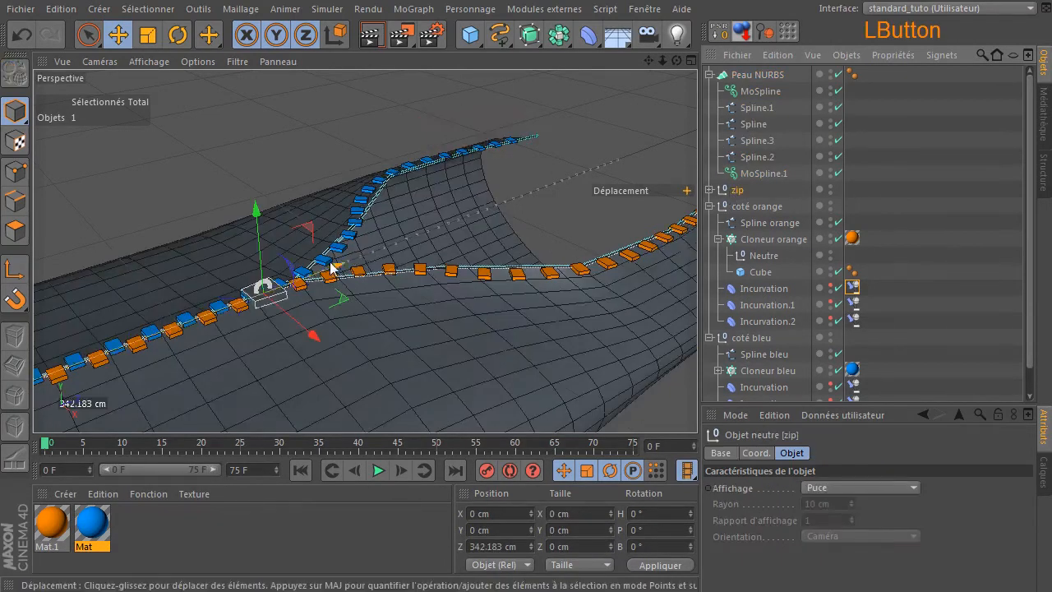
drag(339, 269, 413, 254)
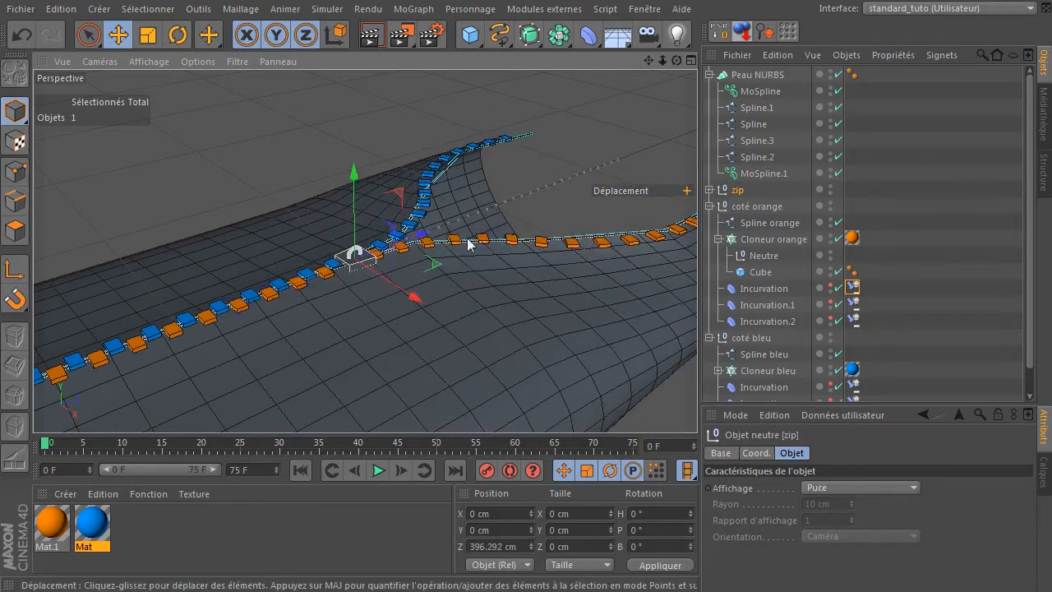
Compare the spline settings of MoSpline with those of its source, Spline orange.
click(773, 90)
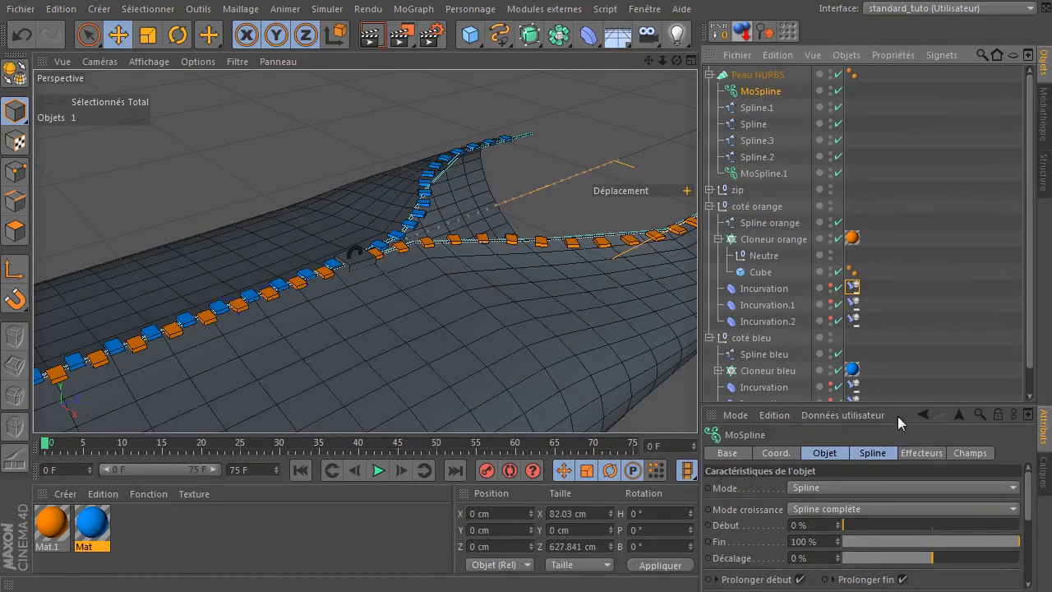
drag(900, 406, 900, 286)
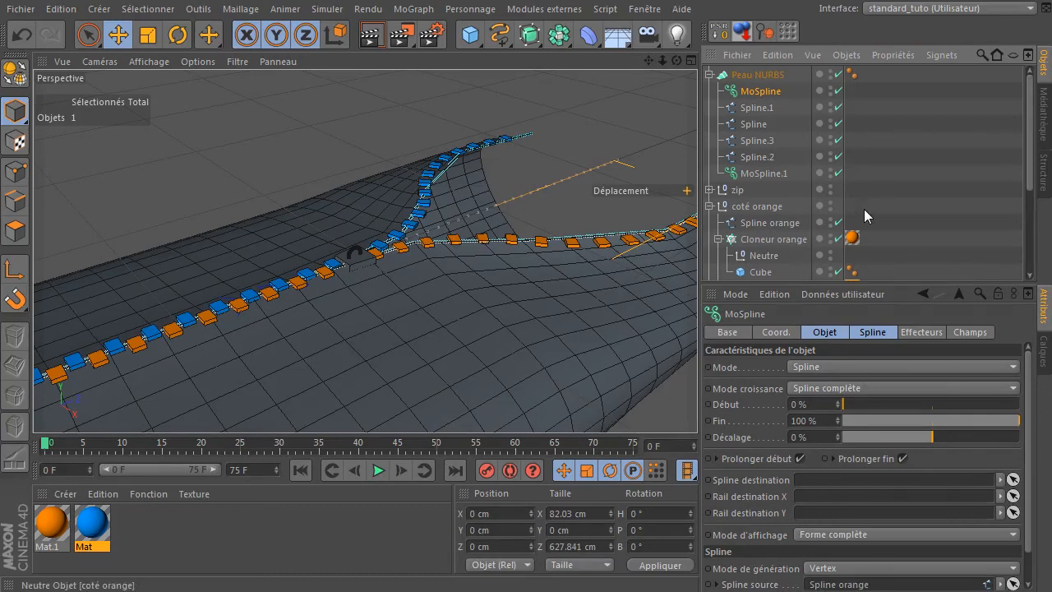
click(781, 223)
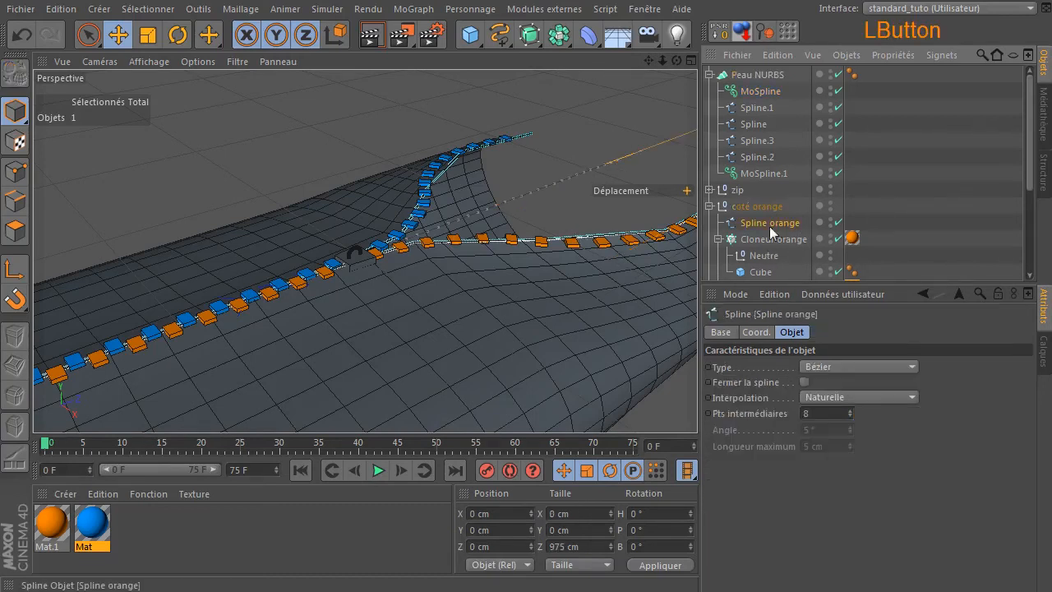
click(757, 92)
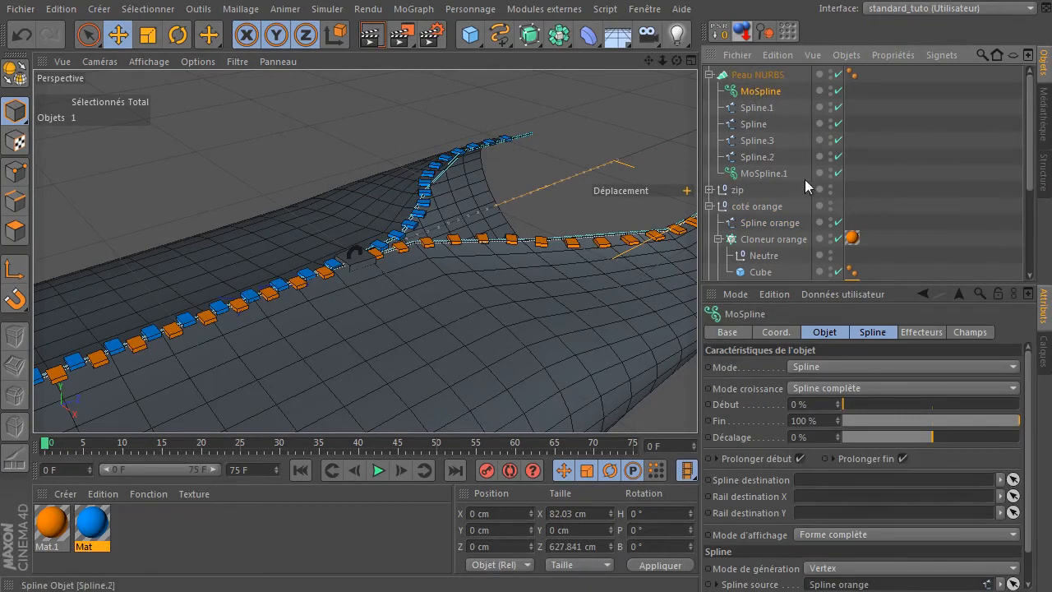
click(776, 223)
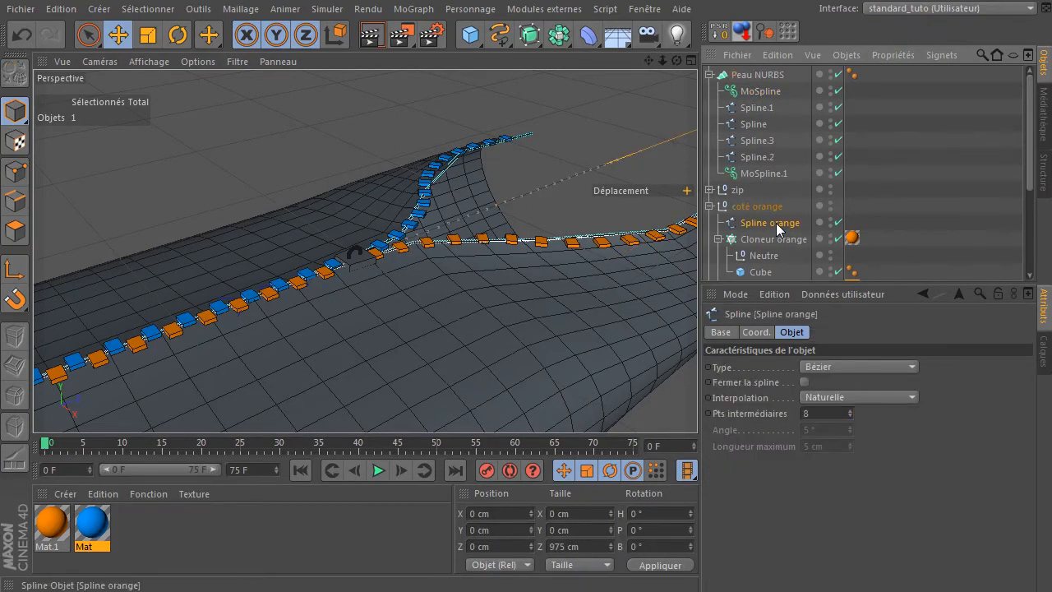
Move Peau NURBS below coté bleu in the object hierarchy and test it by sliding zip to about 398 cm in Z.
drag(863, 294, 859, 380)
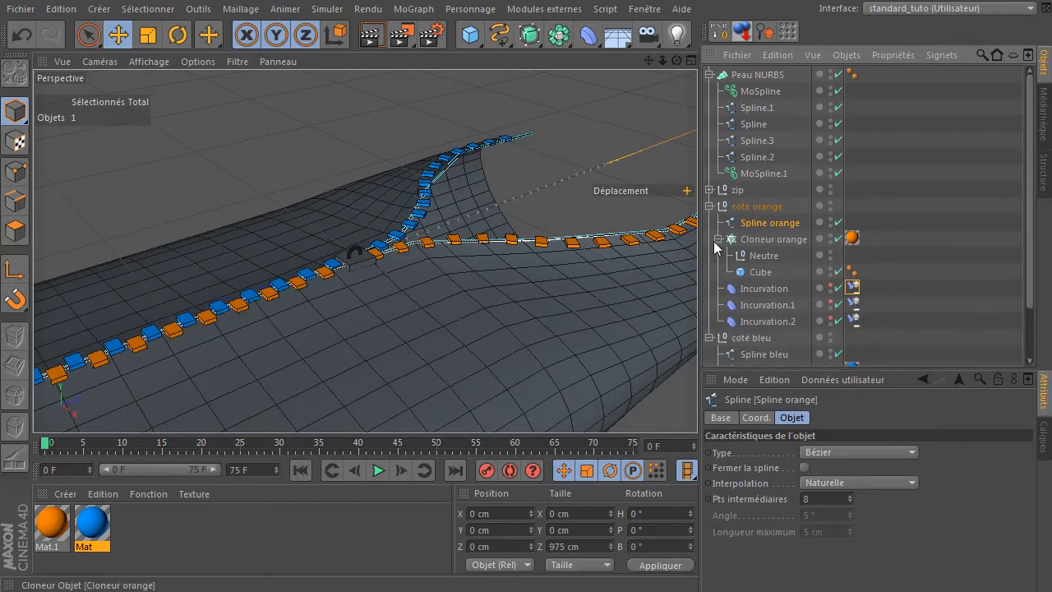
click(717, 239)
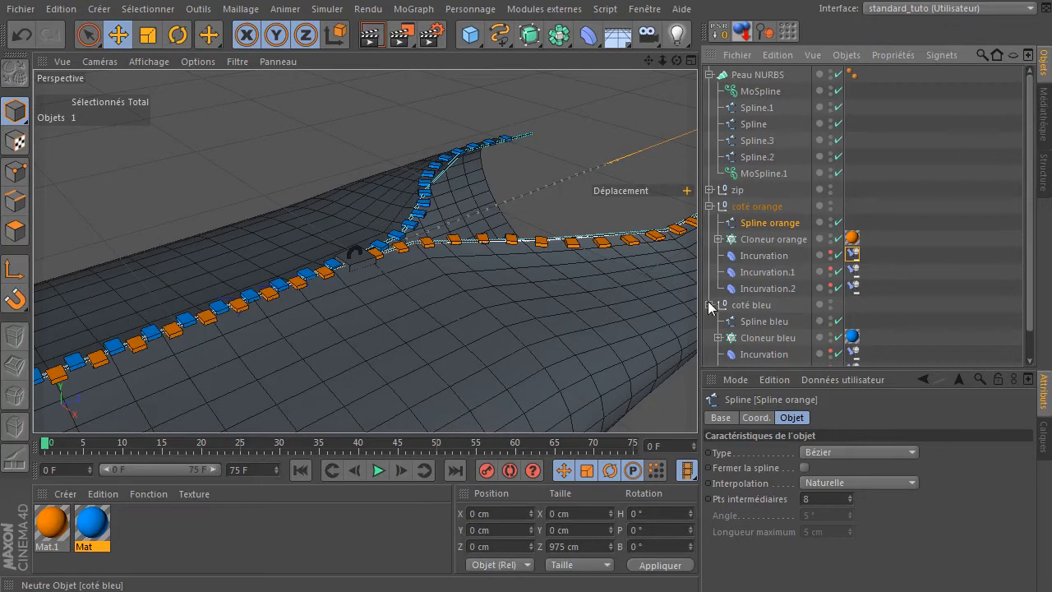
click(708, 302)
click(718, 205)
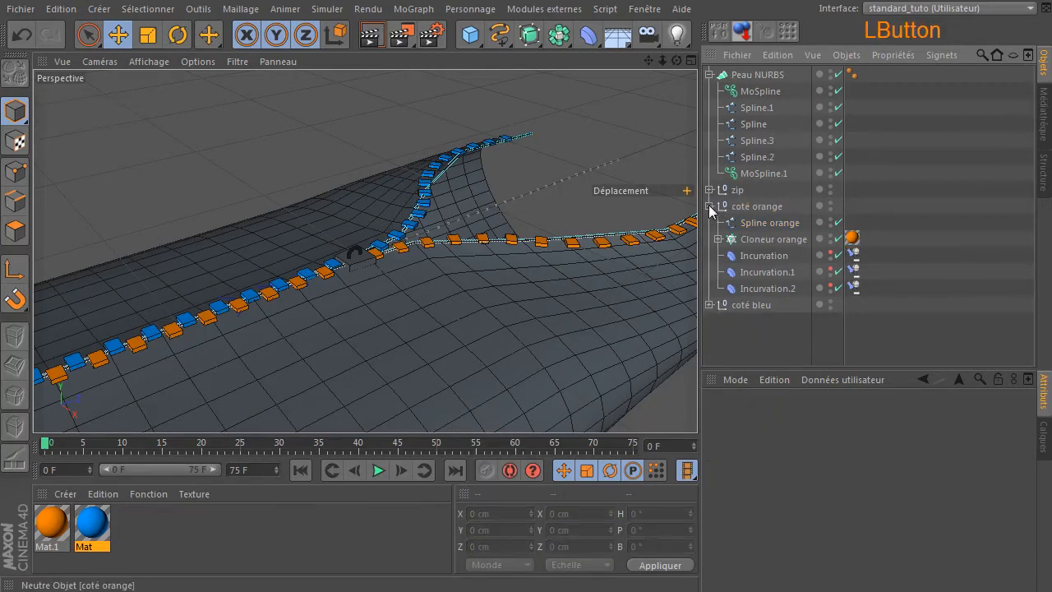
click(710, 207)
click(754, 75)
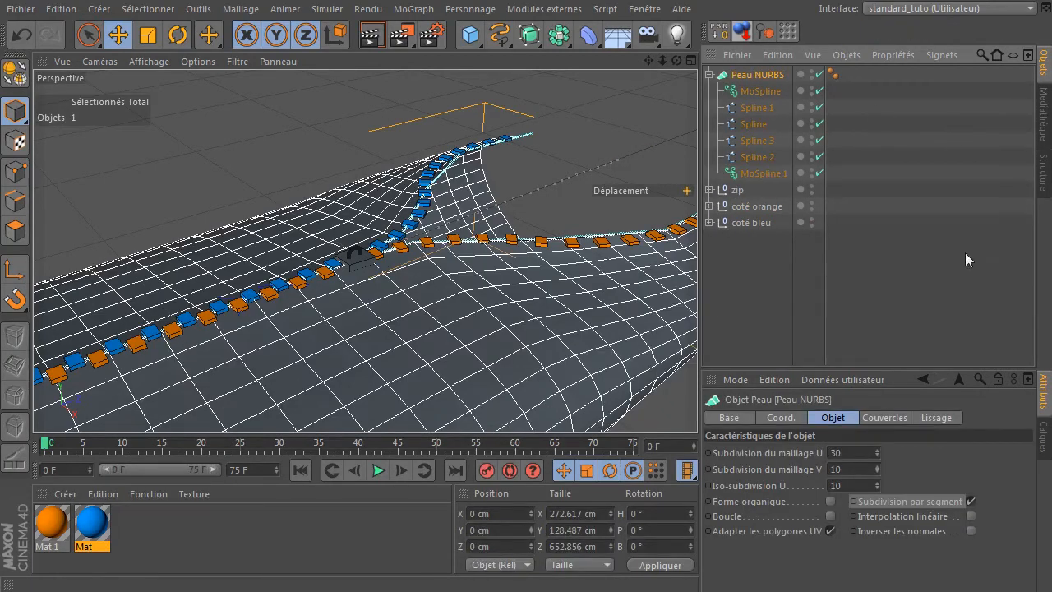
drag(757, 75, 761, 268)
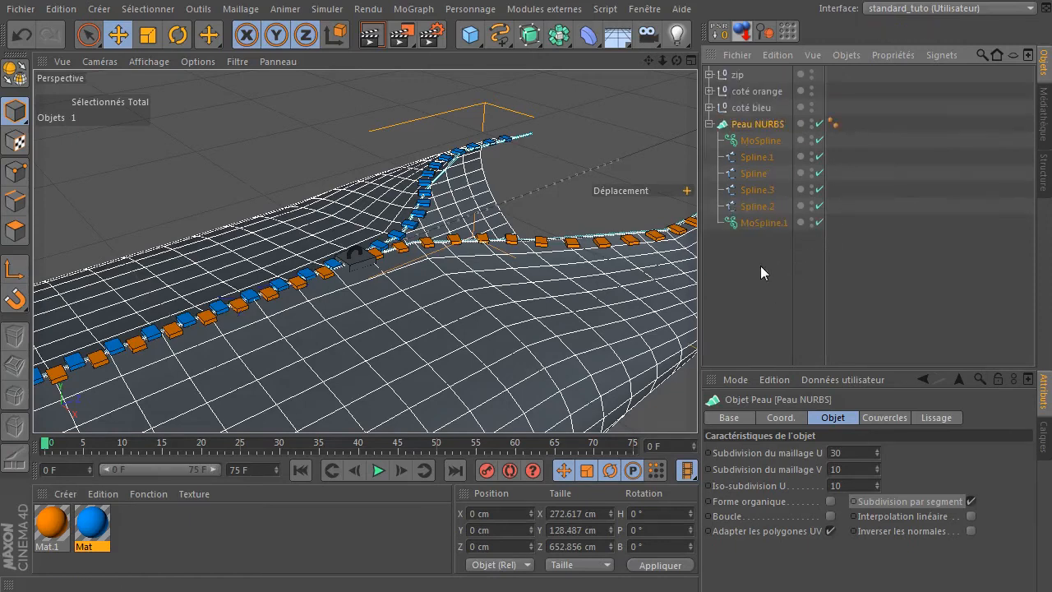
click(737, 76)
drag(415, 238, 411, 216)
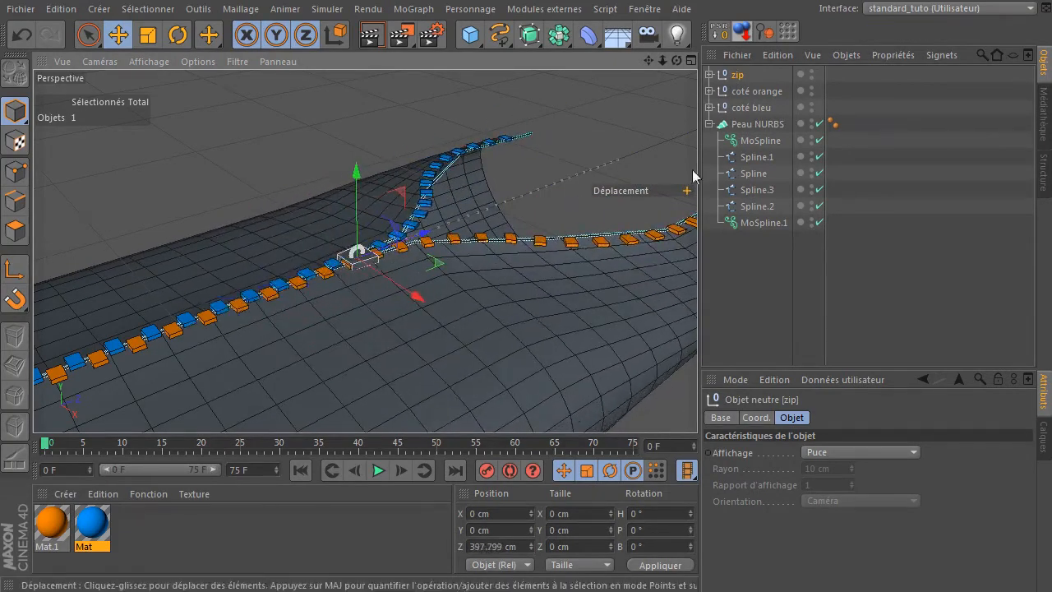
Review Spline orange and the MoSpline inside the relocated Peau NURBS to examine their evaluation order.
click(709, 91)
click(776, 107)
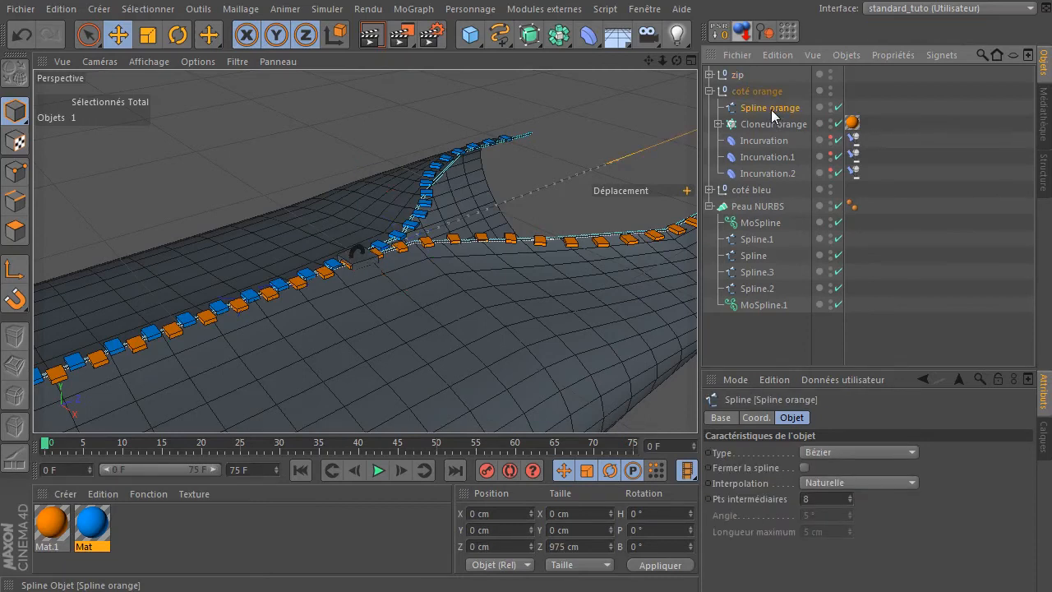
click(760, 222)
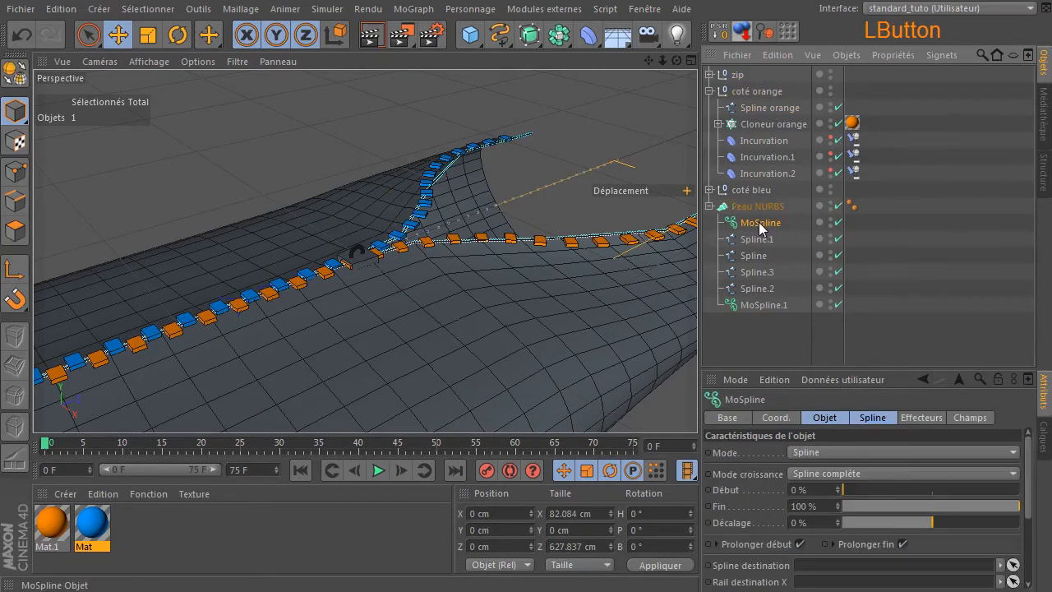
click(784, 106)
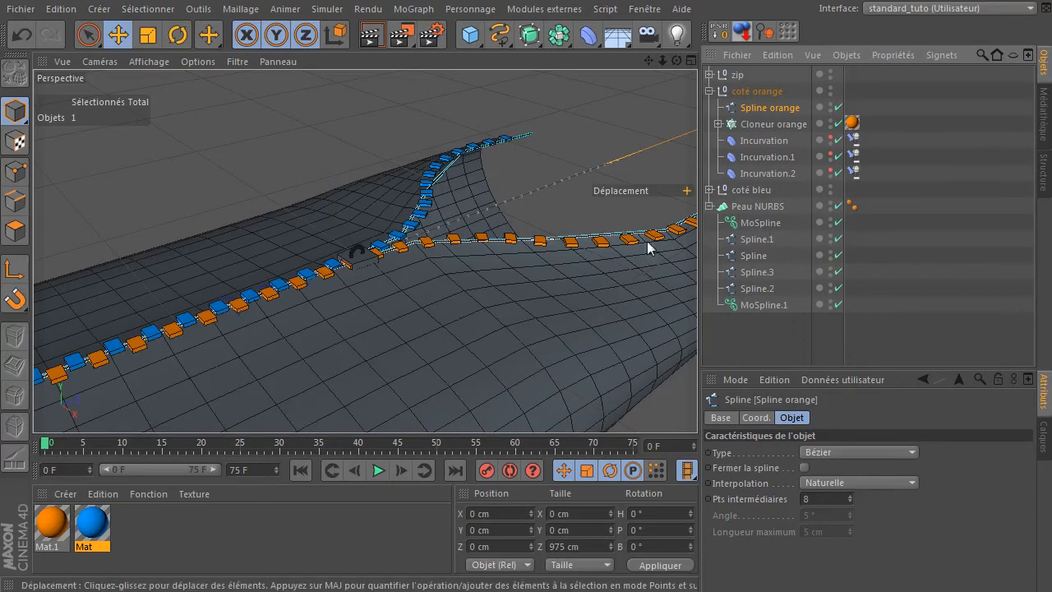
Slide zip along Z to about 457 cm and inspect closely how the splines and Peau NURBS follow.
click(748, 75)
drag(359, 257, 535, 211)
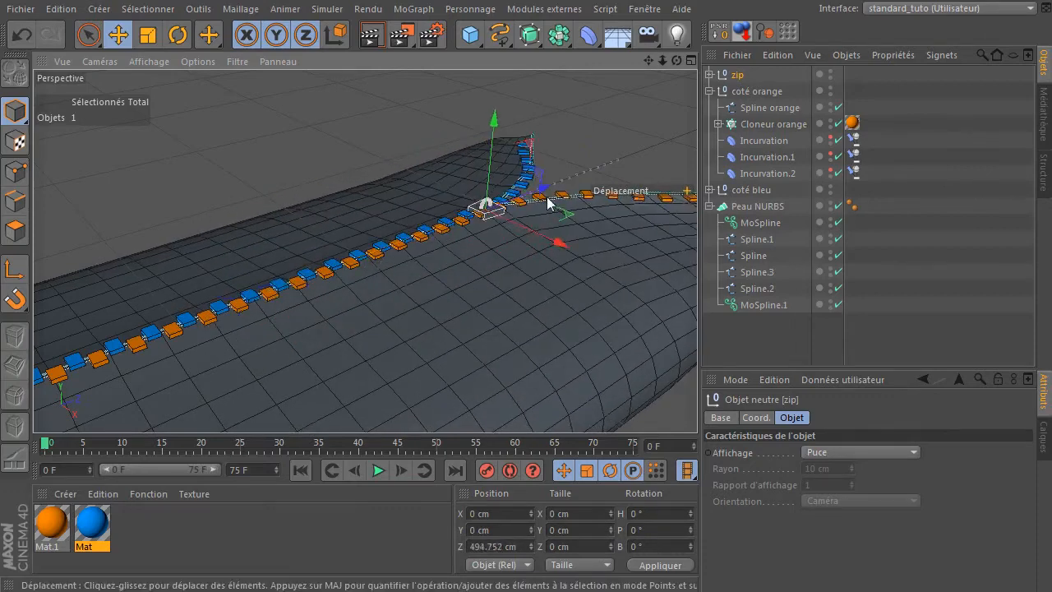
scroll(535, 211, up, 8)
drag(681, 62, 567, 83)
drag(463, 206, 249, 238)
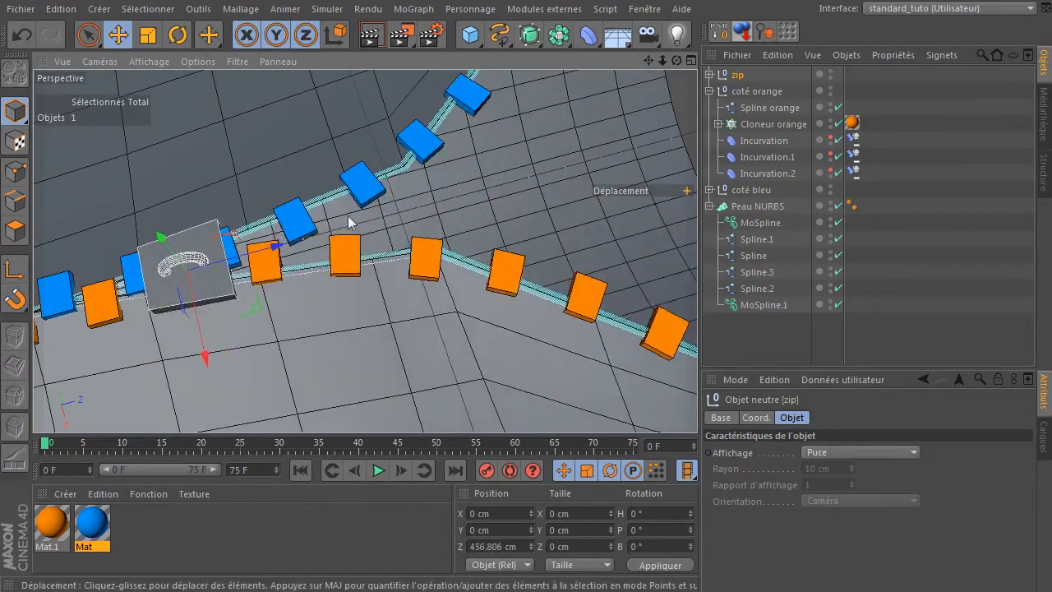
Set the intermediate points of Spline orange and Spline bleu together to 24, trying 16 first.
click(749, 109)
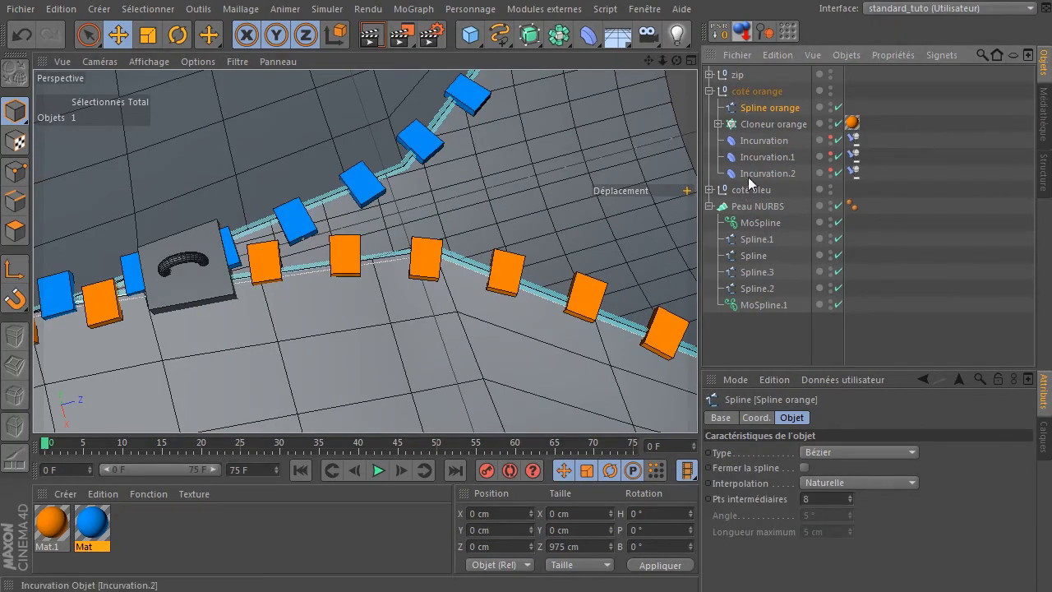
click(709, 190)
shift+click(754, 205)
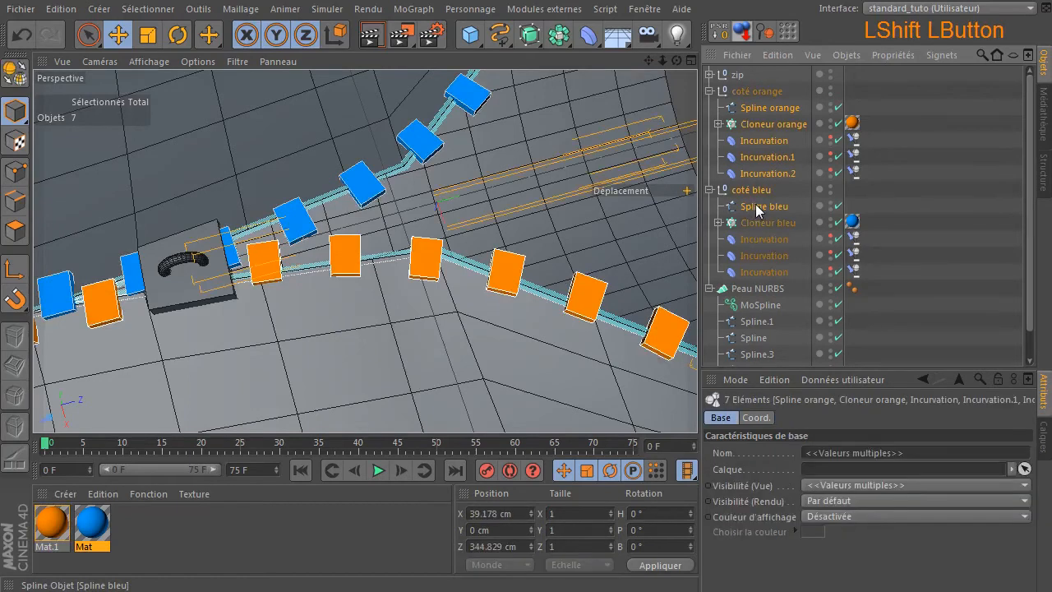
ctrl+click(785, 210)
ctrl+click(778, 208)
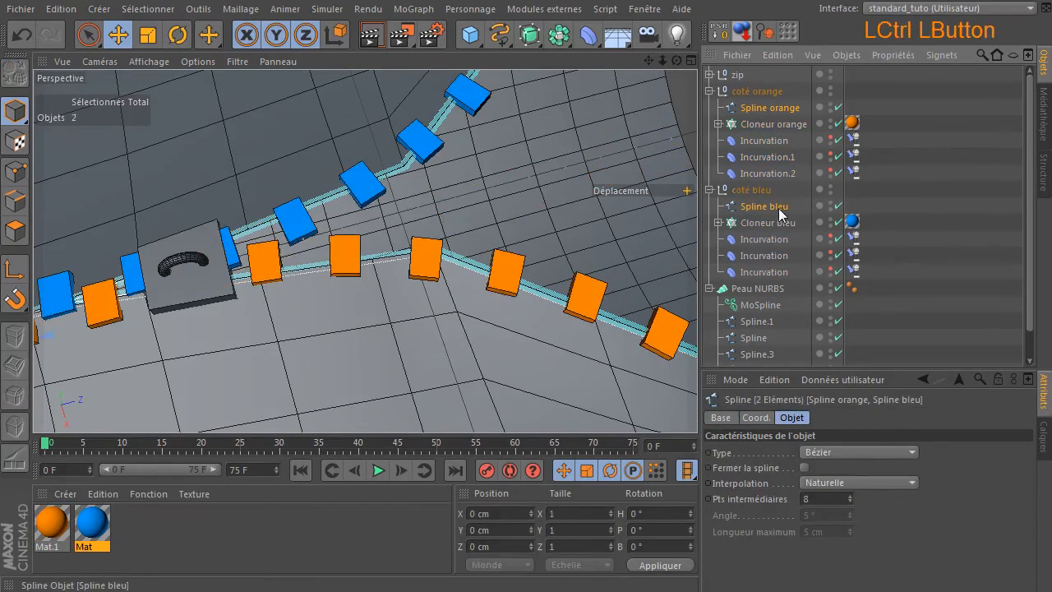
click(826, 498)
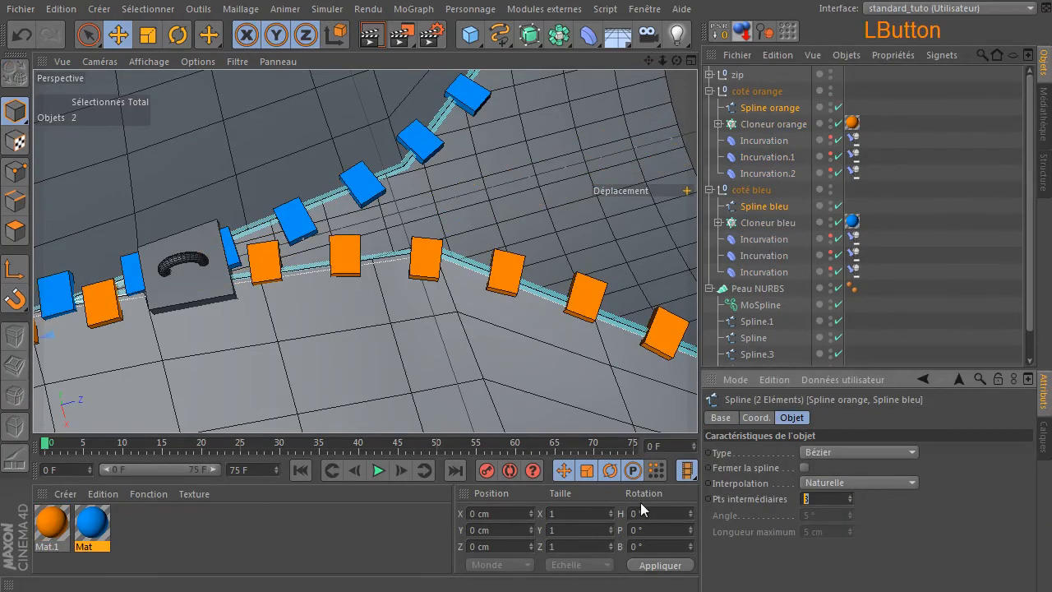
text(16)
key(Return)
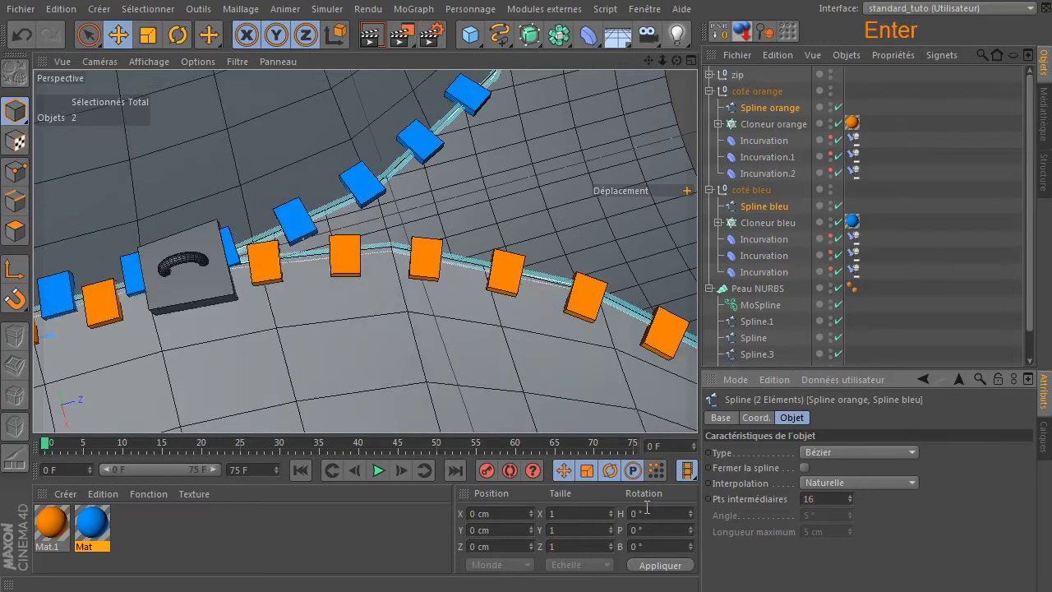
drag(831, 499, 715, 500)
text(24)
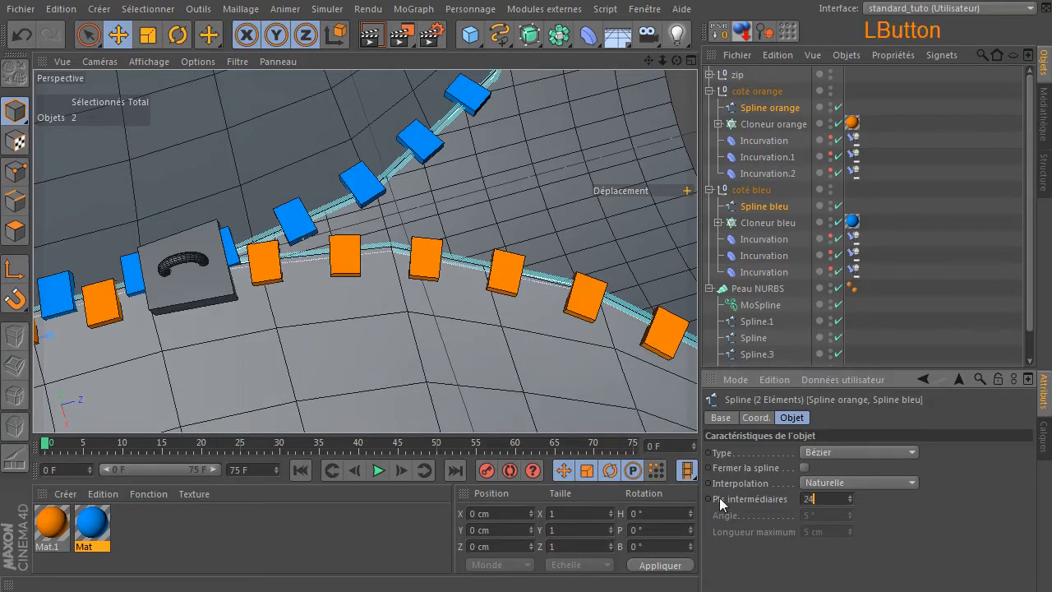
key(Return)
scroll(404, 291, down, 10)
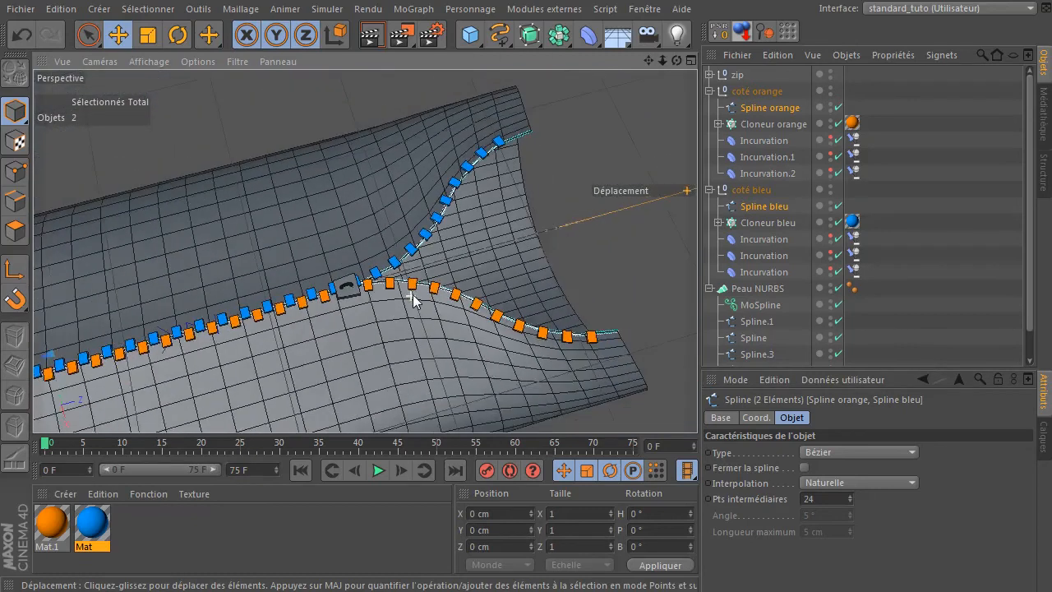
Slide zip further along Z to test how the skin follows the refined splines.
click(744, 75)
scroll(381, 286, up, 3)
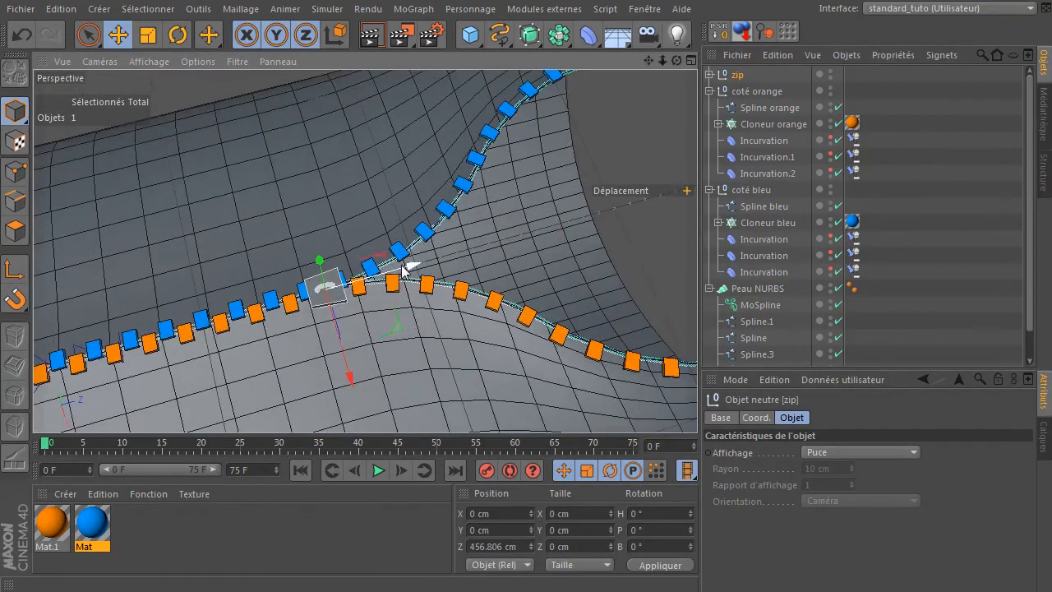
drag(409, 267, 576, 240)
Move Peau NURBS above zip in the object hierarchy and test it by sliding zip to about 448 cm in Z.
drag(773, 289, 781, 79)
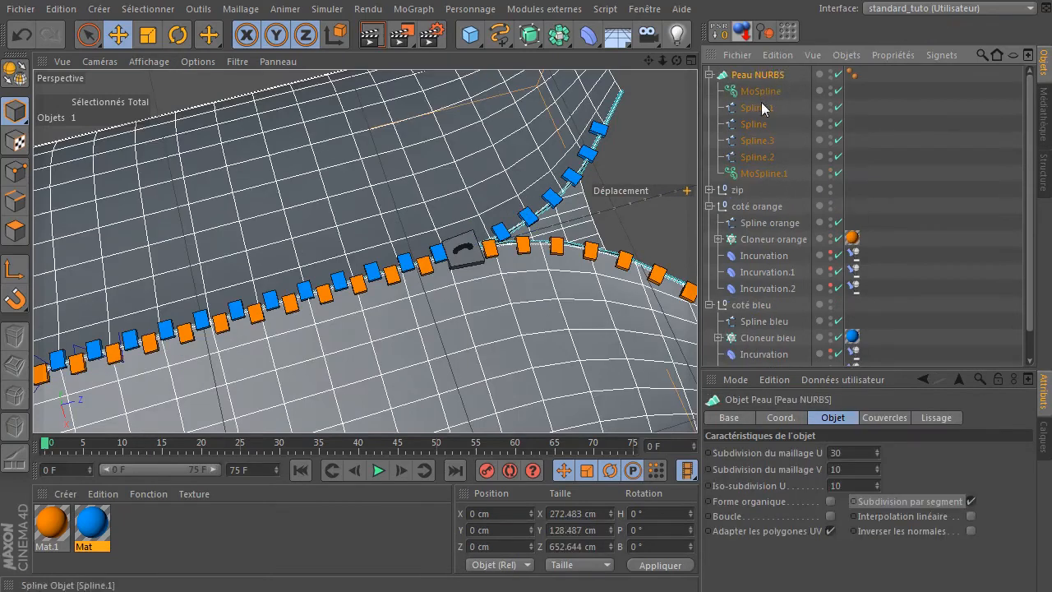
click(737, 190)
drag(552, 239, 371, 173)
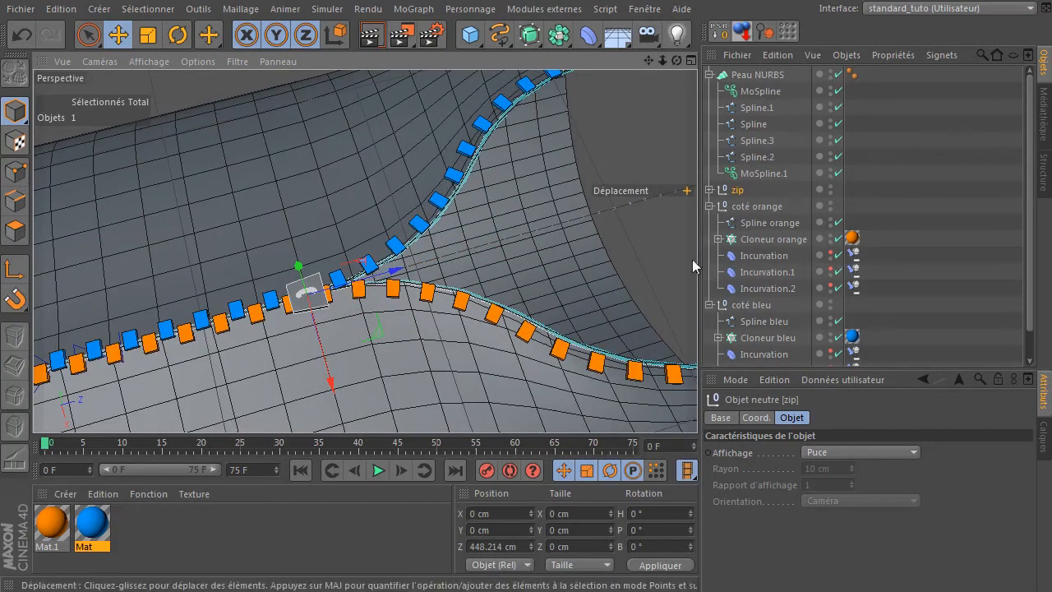
Return Peau NURBS to its place below coté bleu and slide zip to about 498 cm in Z.
click(709, 305)
drag(768, 75, 753, 327)
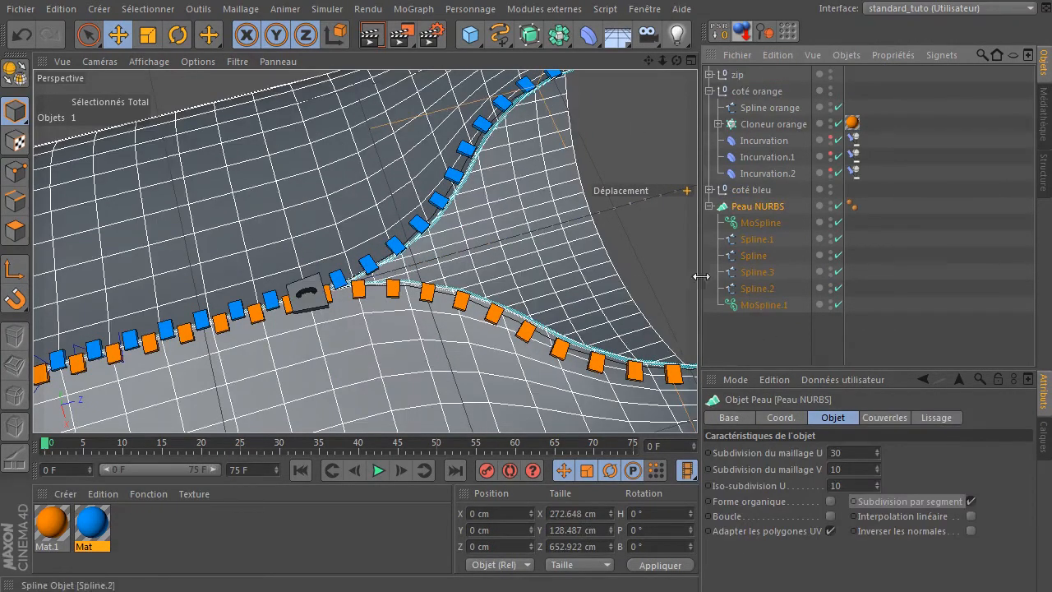
click(737, 74)
drag(391, 271, 465, 252)
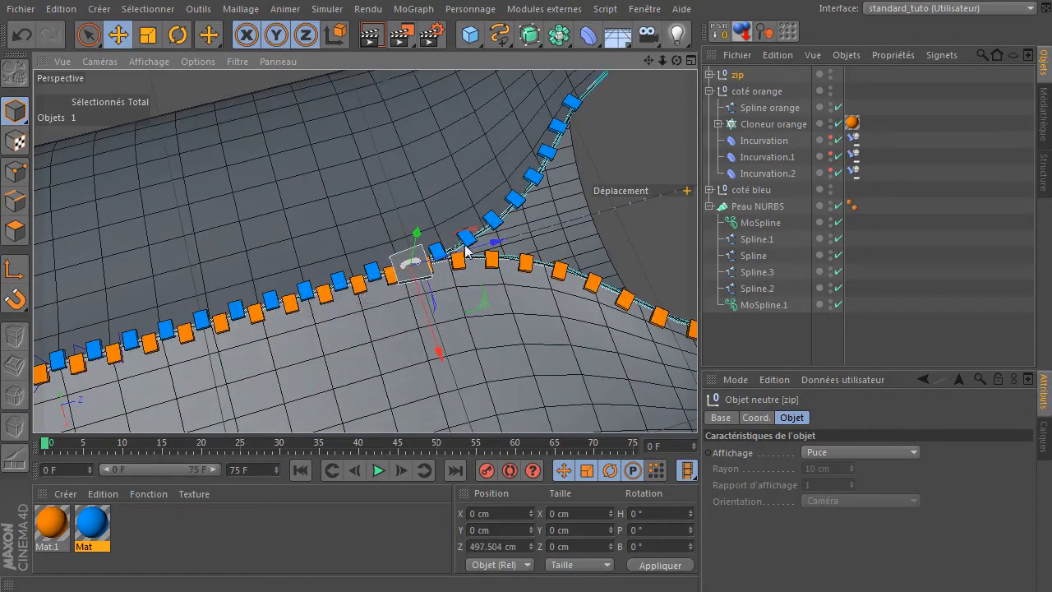
click(634, 135)
scroll(634, 136, down, 3)
drag(677, 59, 724, 50)
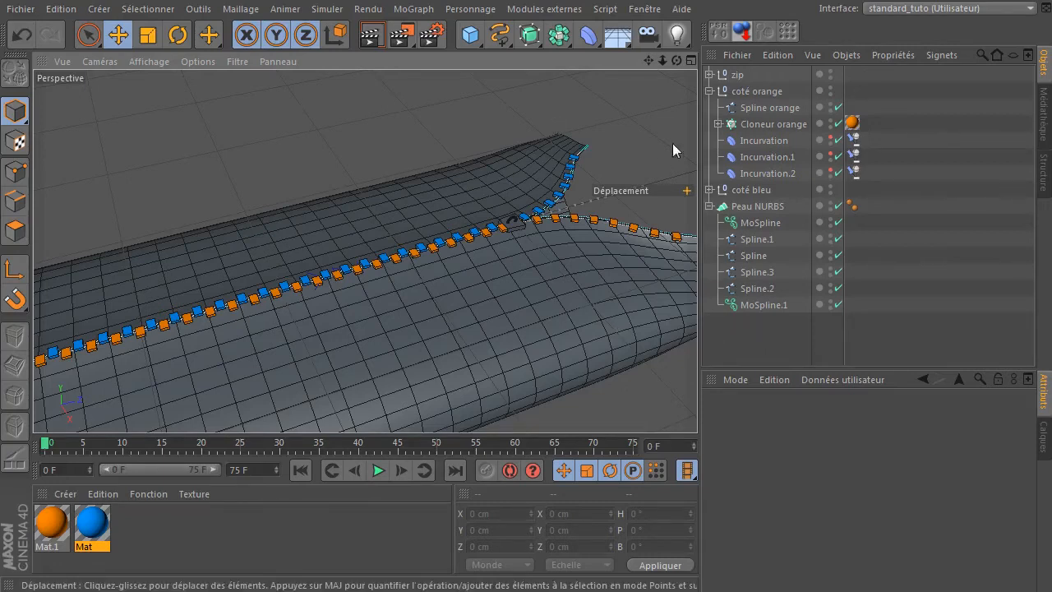
drag(649, 63, 564, 60)
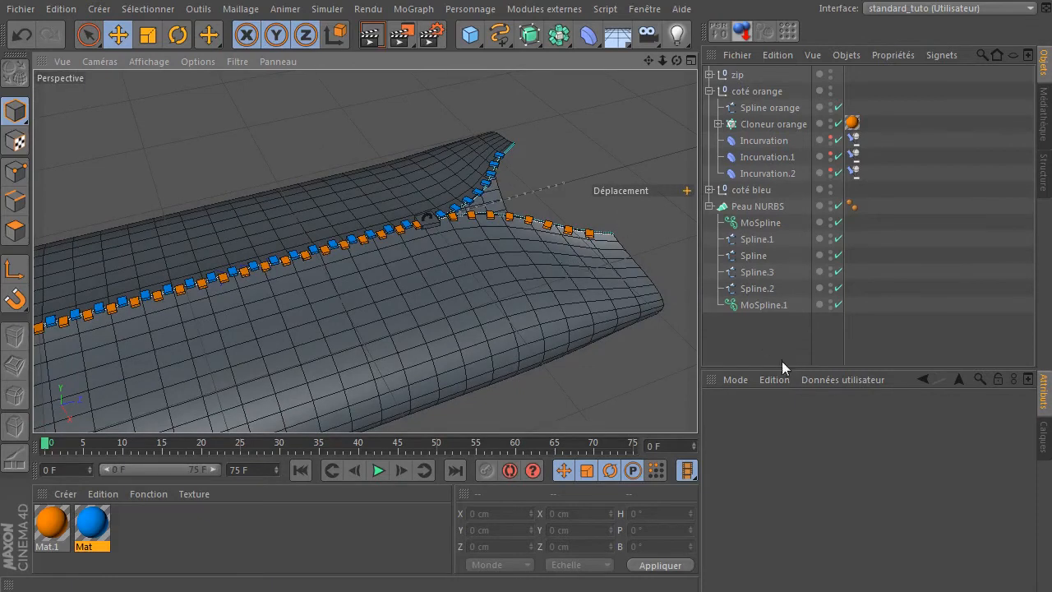
click(755, 322)
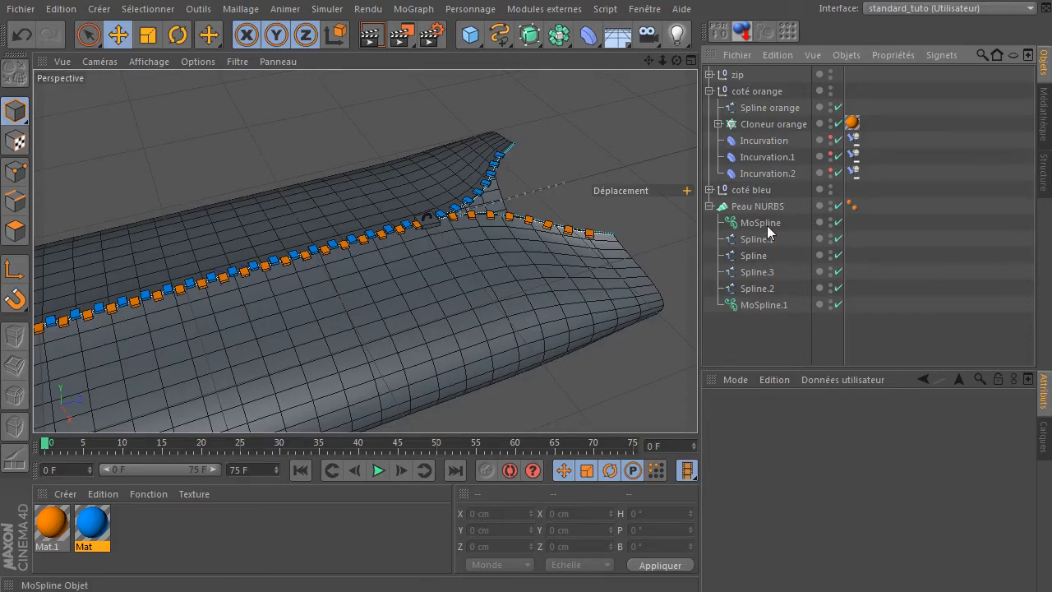
drag(676, 61, 703, 59)
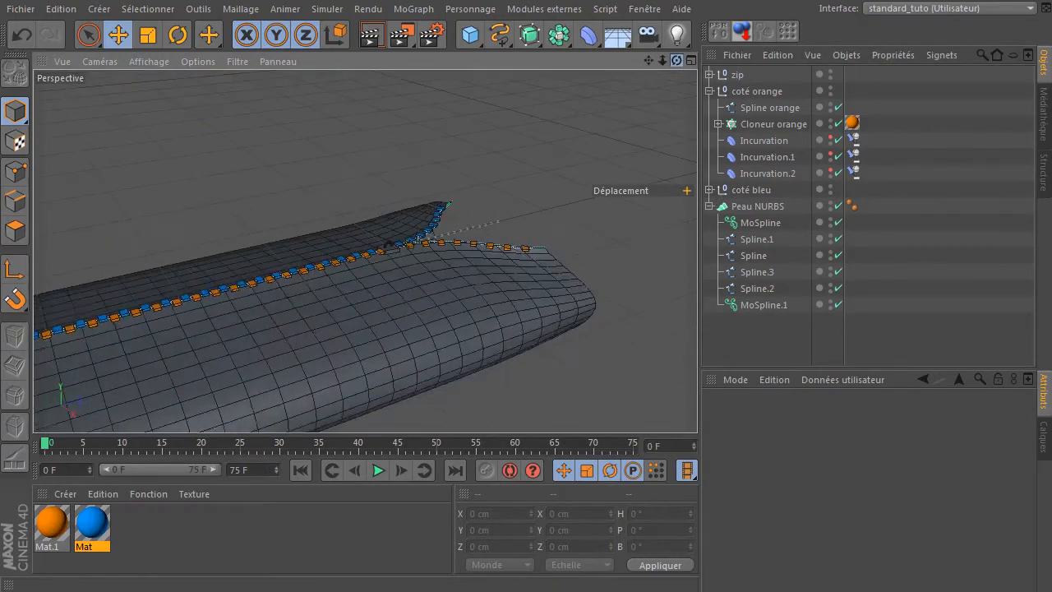
Review the settings of MoSpline, Spline orange and the Incurvation deformers of coté orange to relate source spline, deformation and skin.
click(738, 227)
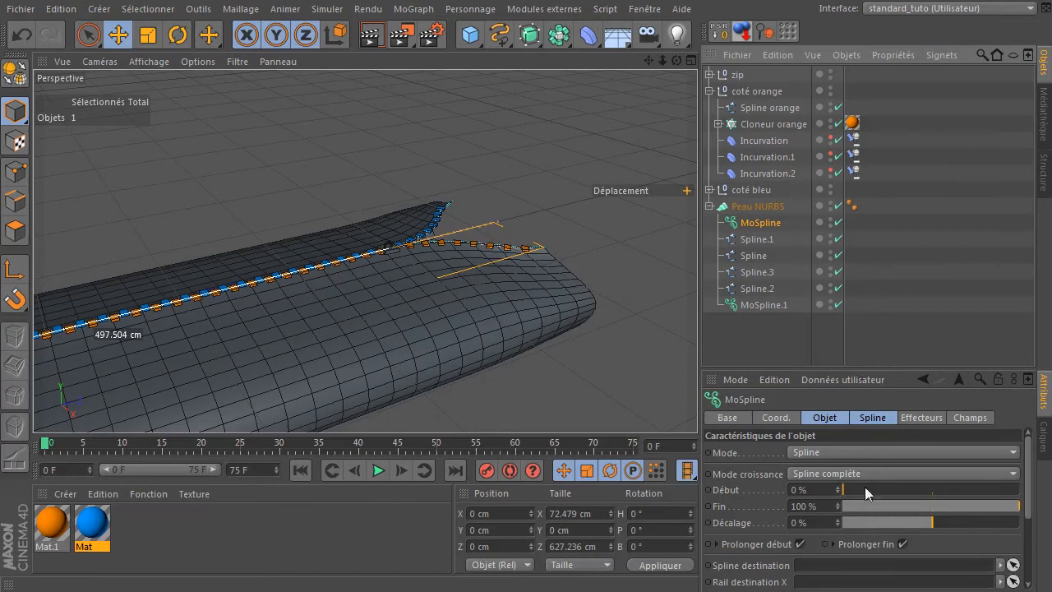
click(763, 110)
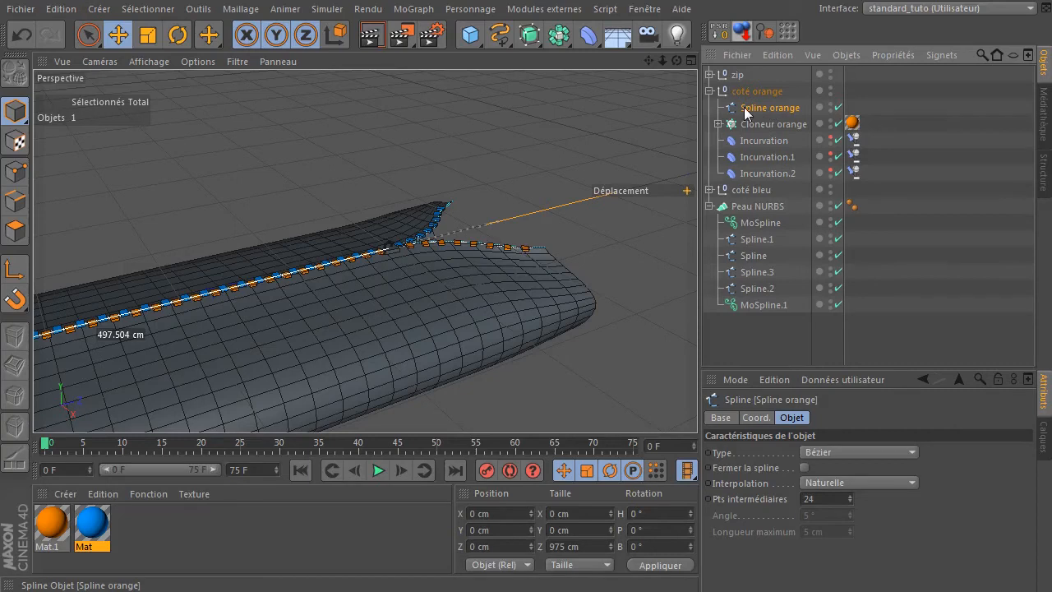
click(752, 142)
click(755, 157)
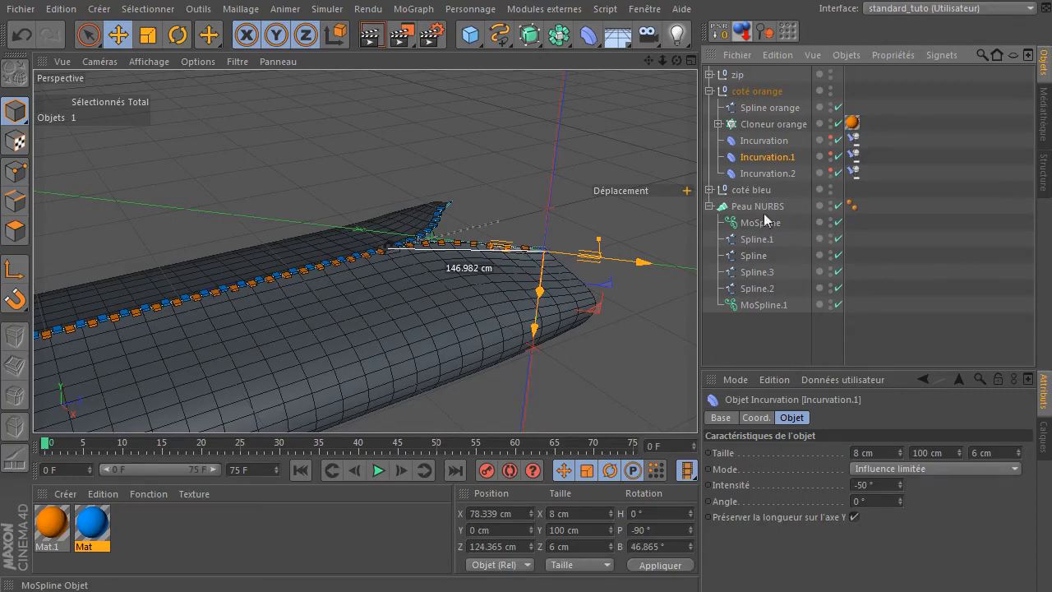
click(765, 110)
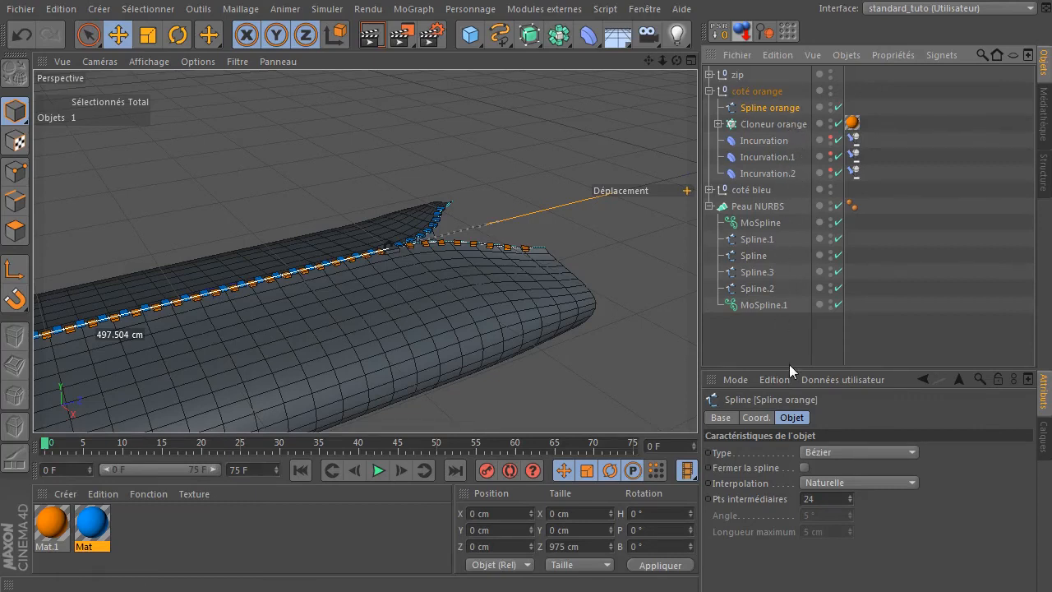
click(769, 342)
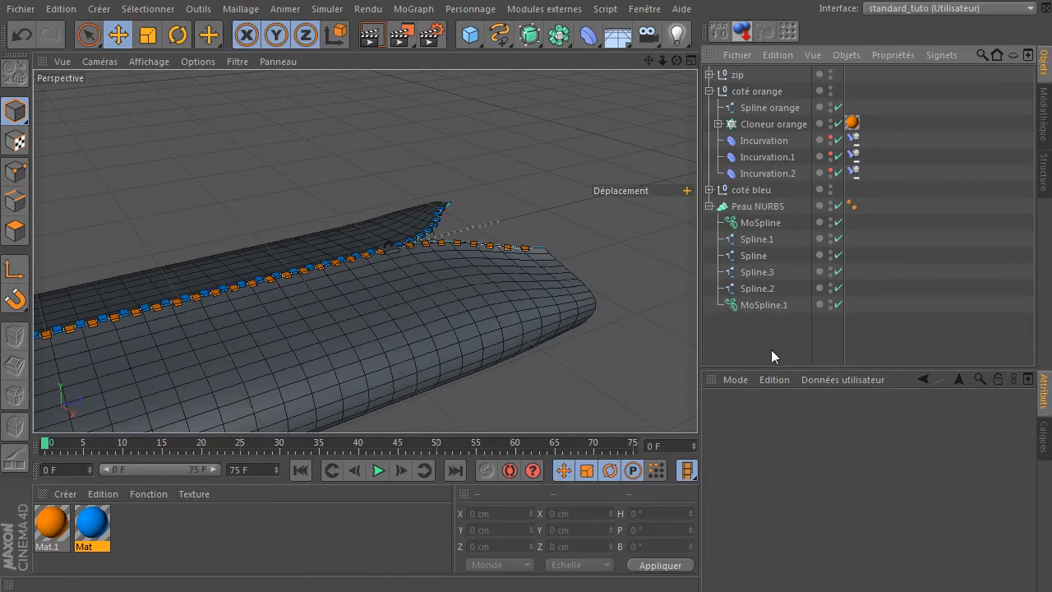
click(741, 335)
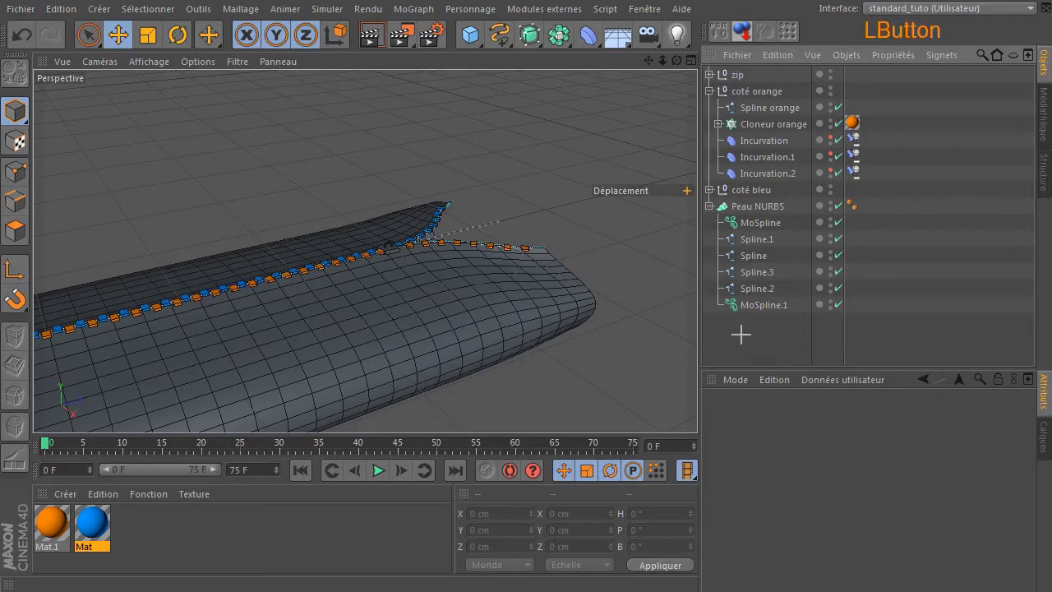
drag(676, 60, 545, 310)
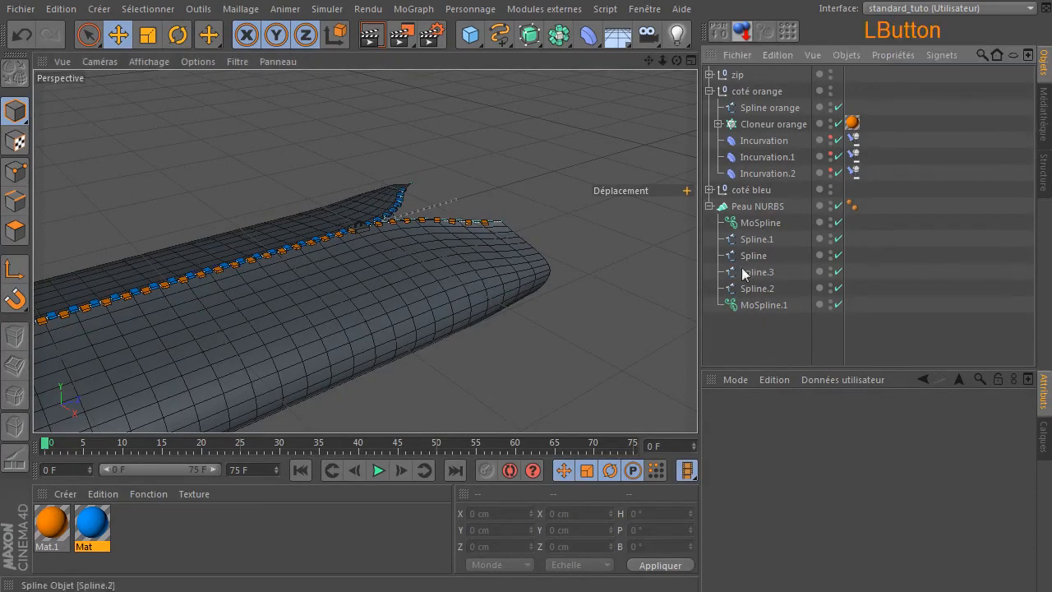
drag(663, 60, 682, 152)
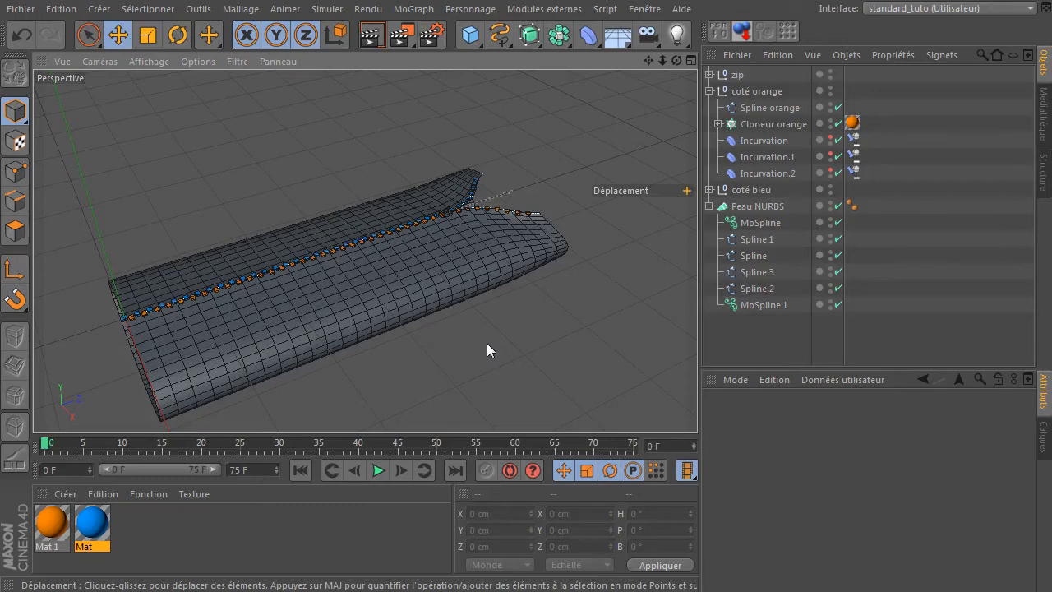
drag(677, 60, 591, 228)
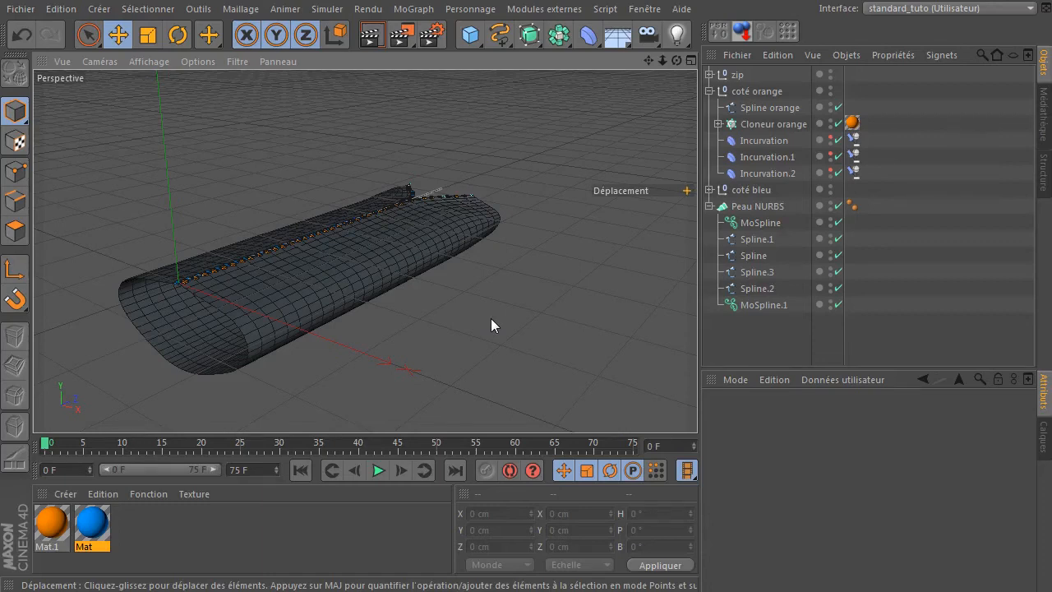
Try the Fixer le clone option on Cloneur orange and switch it back off to compare the tooth placement.
click(718, 123)
click(776, 125)
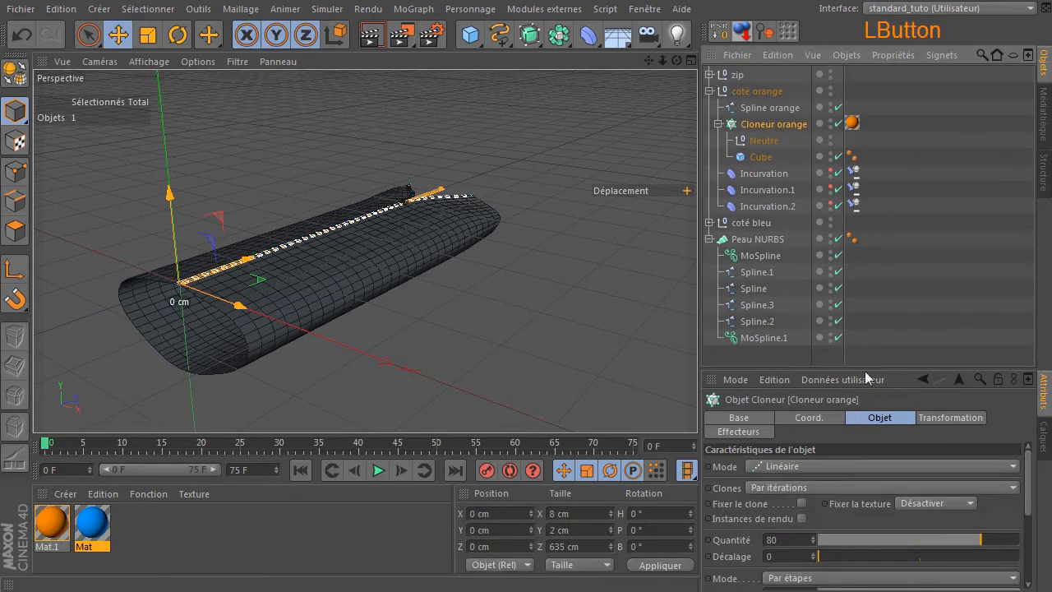
drag(864, 366, 864, 246)
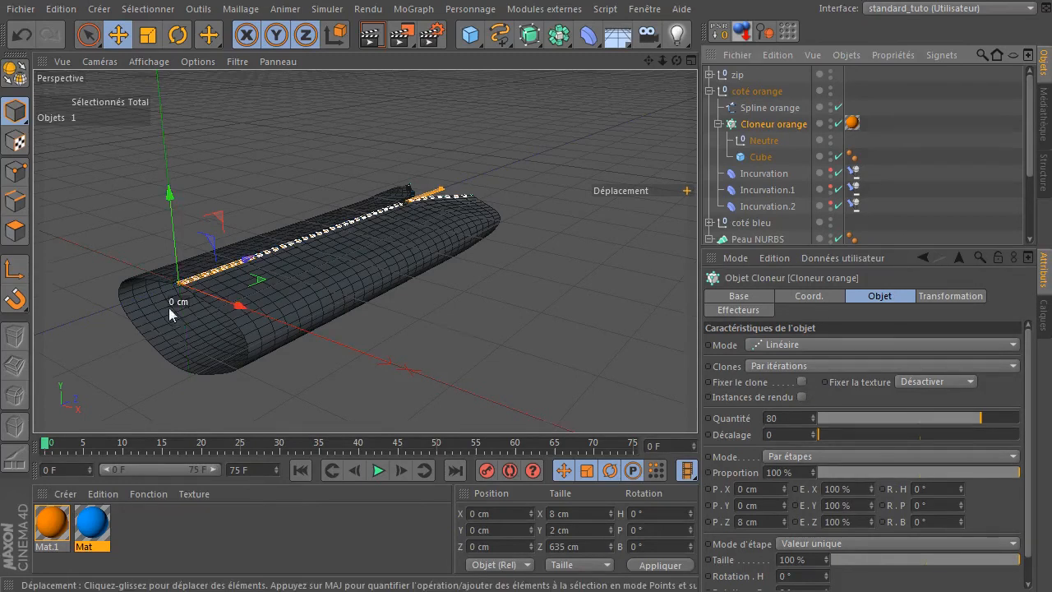
scroll(169, 306, up, 6)
drag(675, 60, 779, 486)
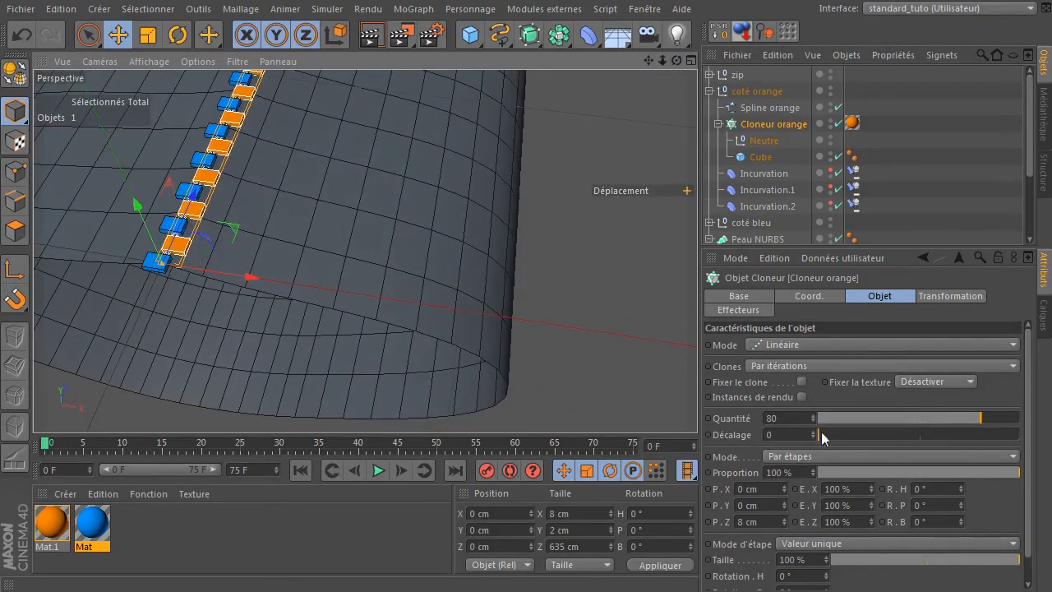
click(802, 381)
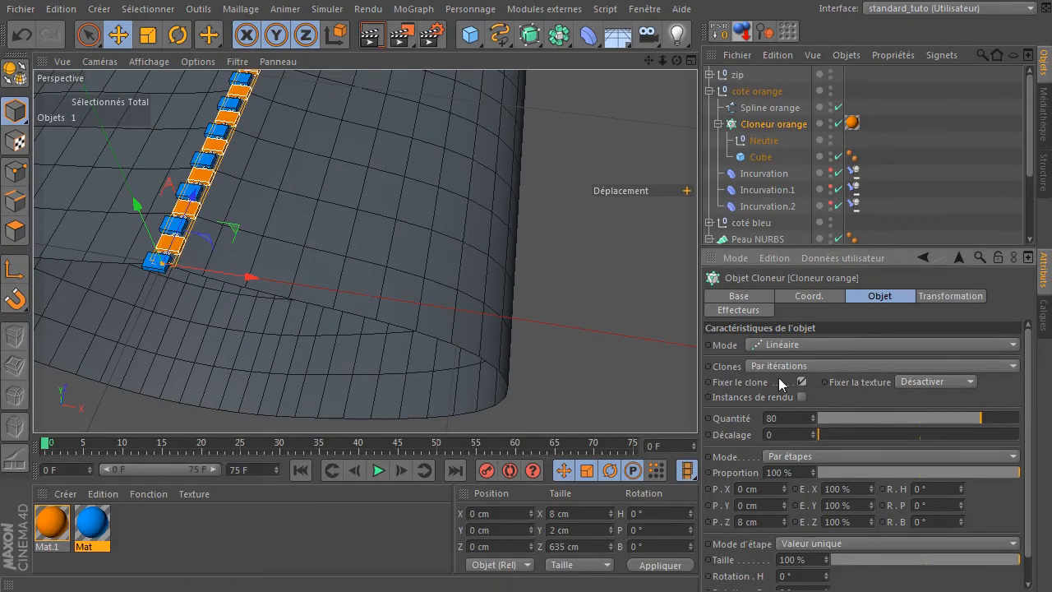
click(801, 381)
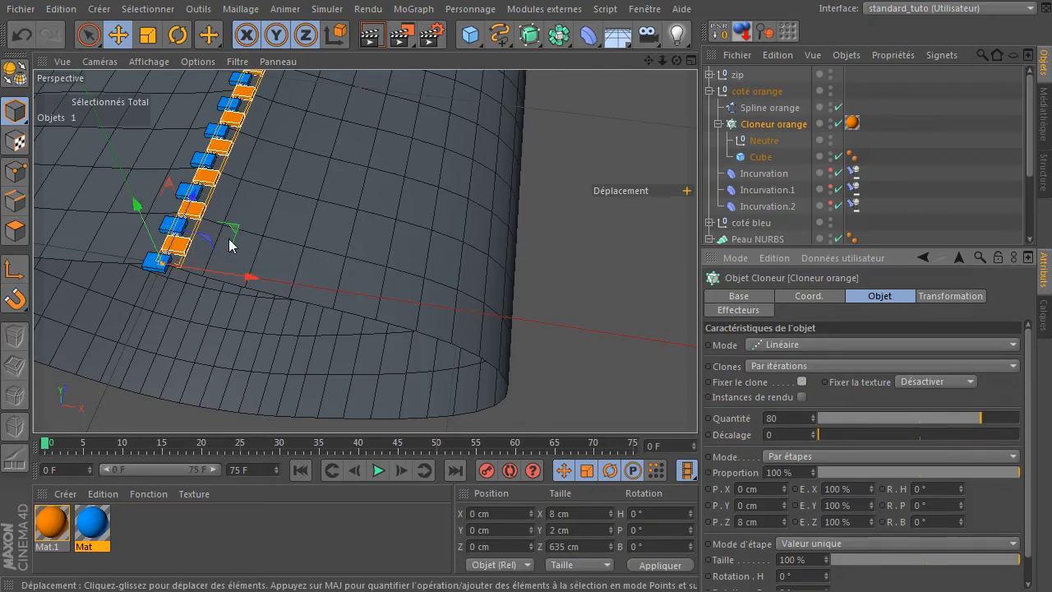
Inspect the Neutre and Cube objects inside Cloneur orange to examine how they alternate along the zipper.
click(767, 143)
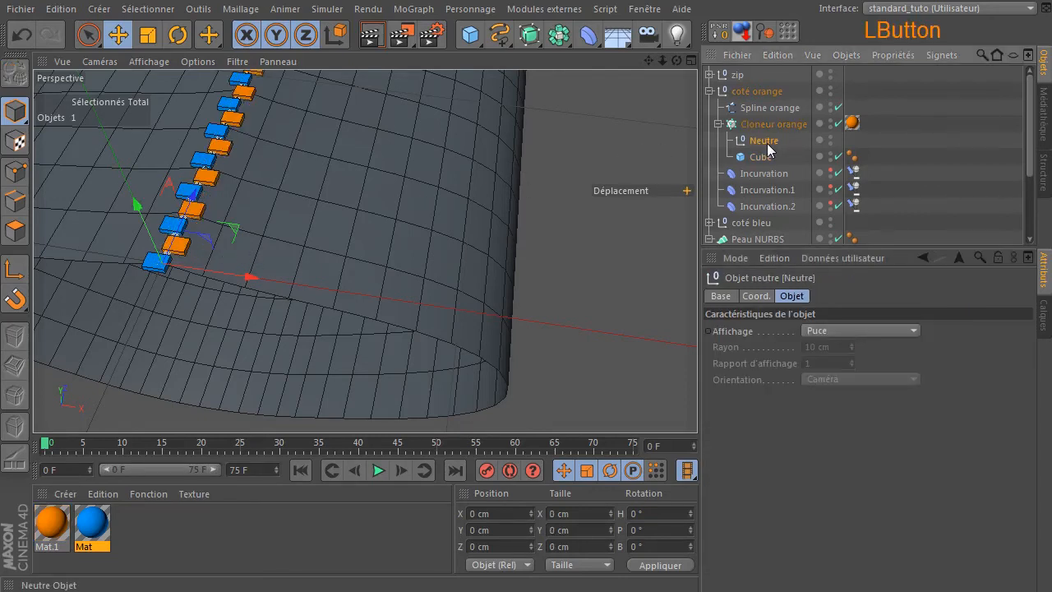
click(767, 156)
key(Up)
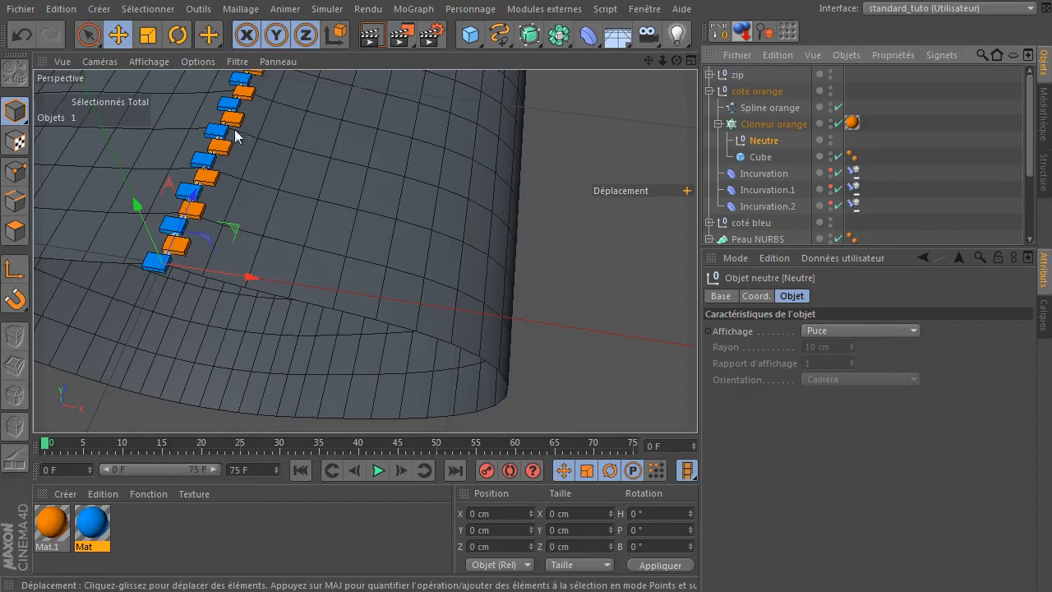
scroll(621, 214, down, 3)
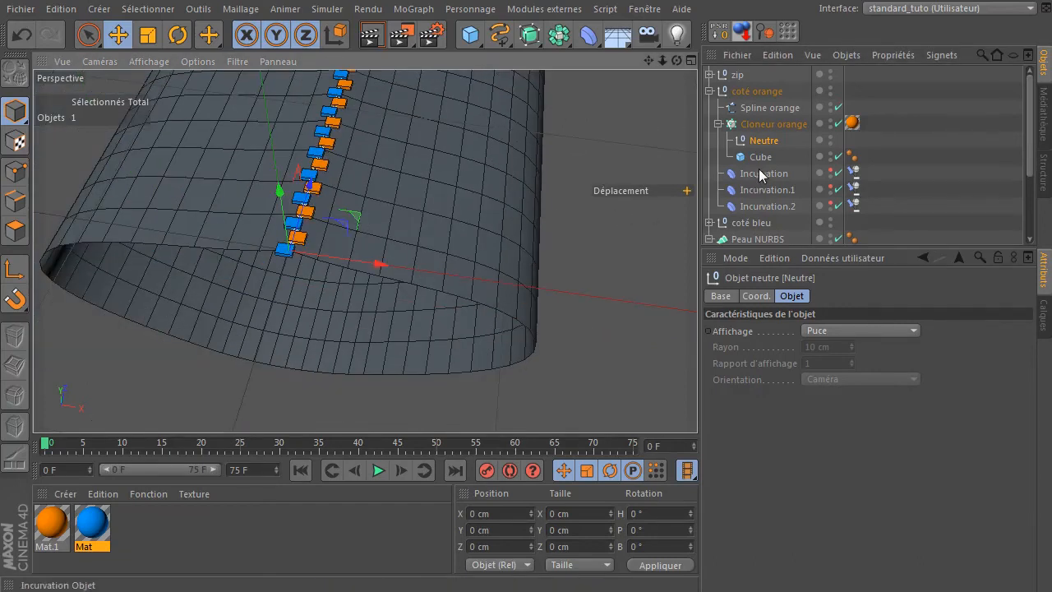
Review the Base and Parent settings of the Contrainte tag on coté orange's first Incurvation, including its target zip.
click(853, 172)
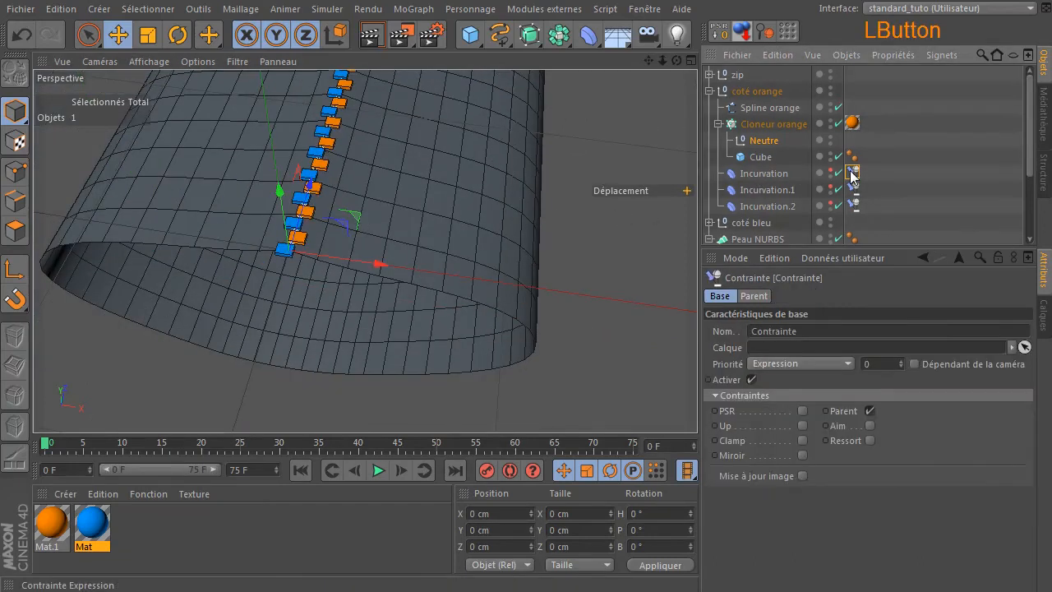
click(752, 297)
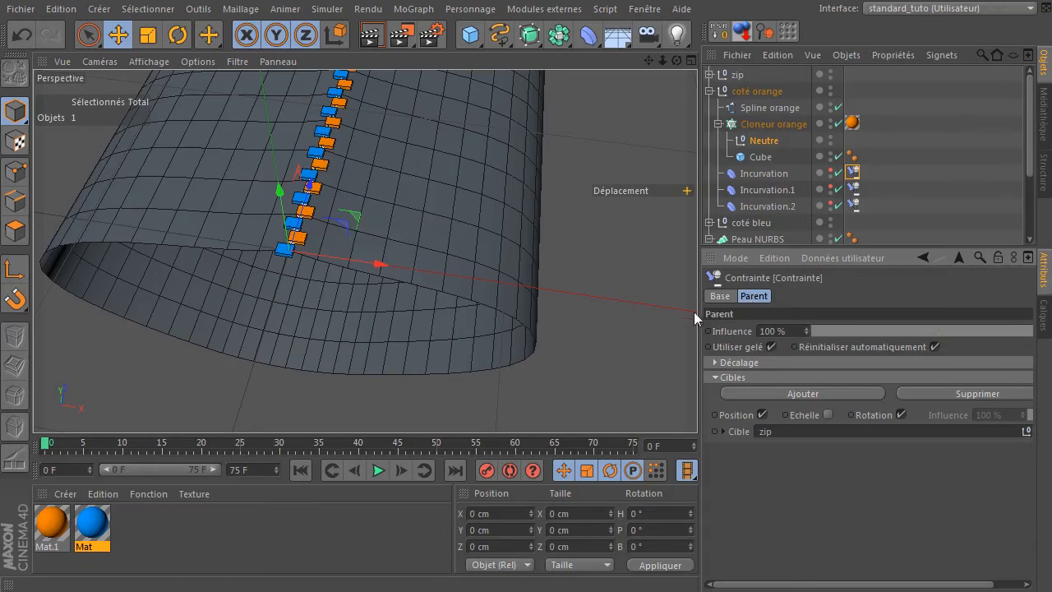
click(720, 296)
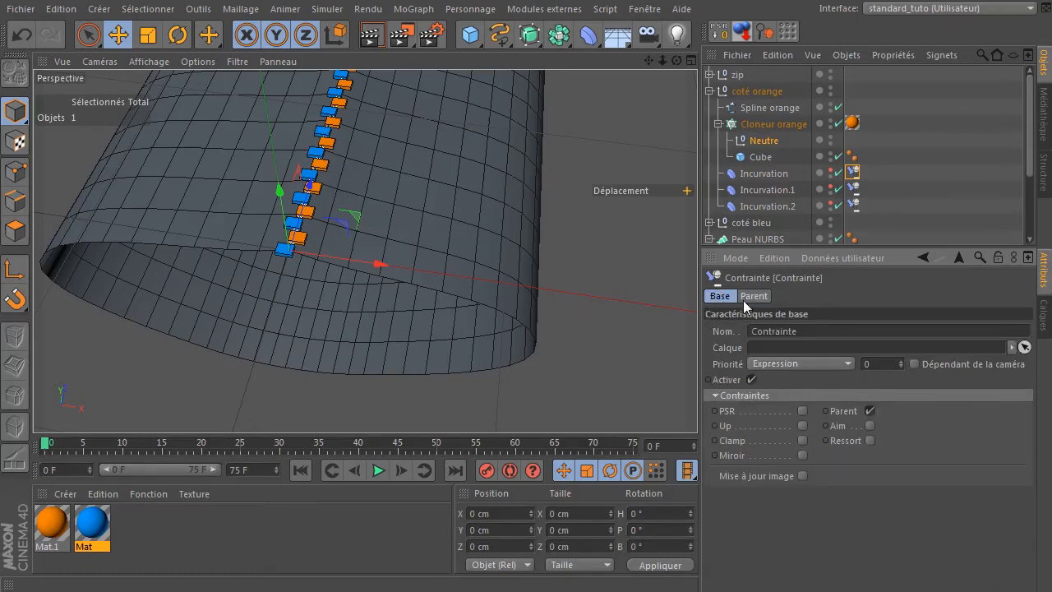
click(750, 296)
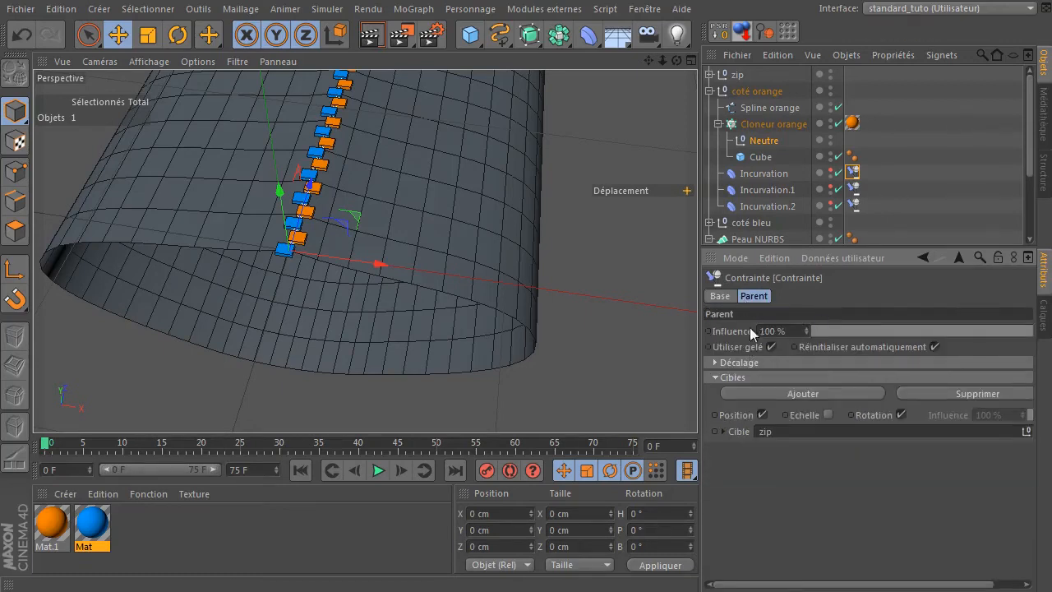
click(720, 296)
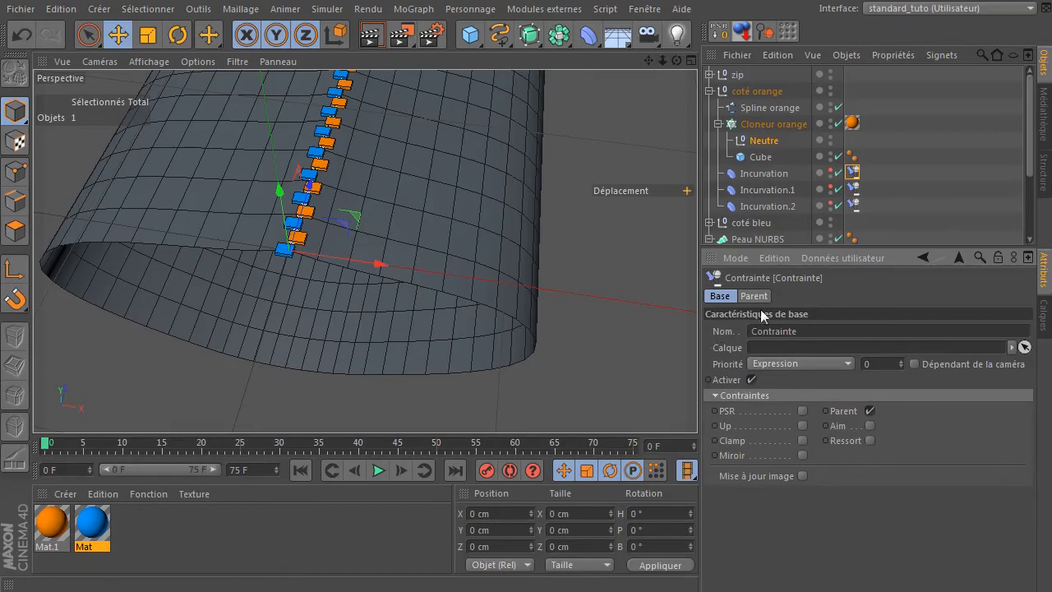
click(754, 296)
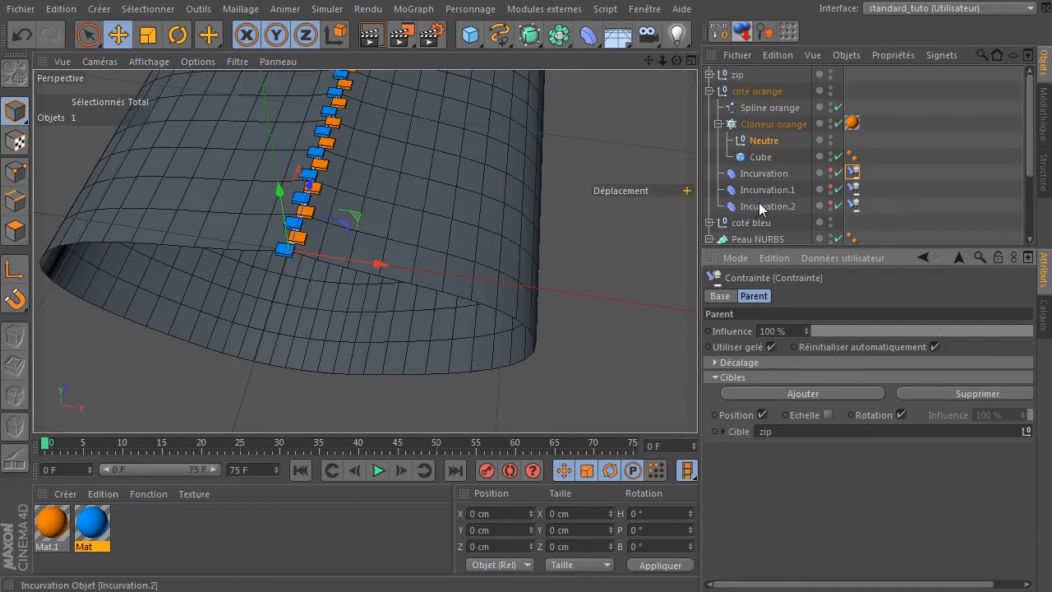
Turn the viewport display of the three Incurvation deformers in coté orange back on.
scroll(498, 193, down, 4)
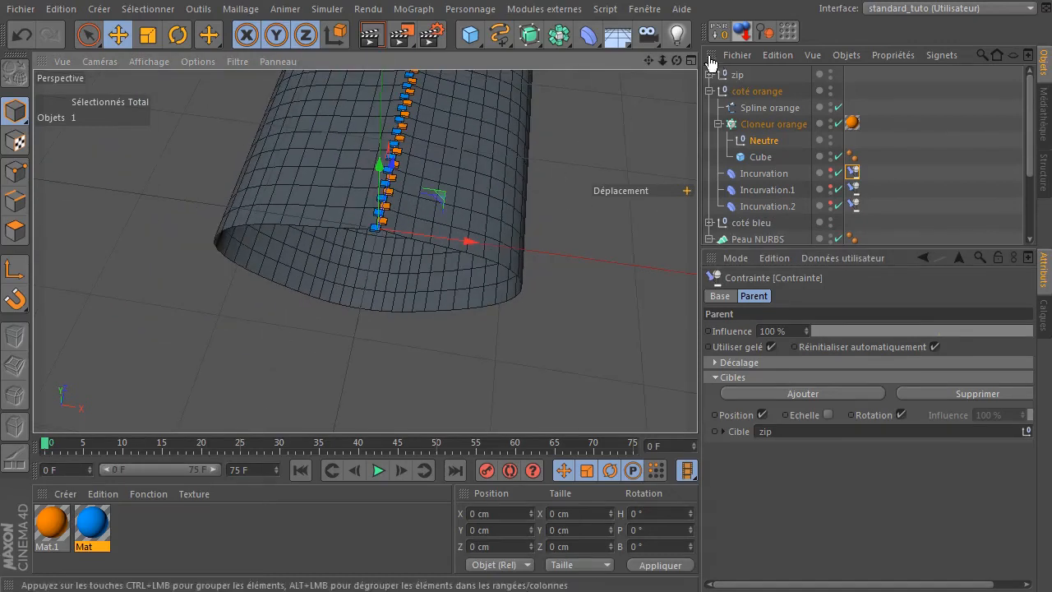
drag(676, 61, 625, 74)
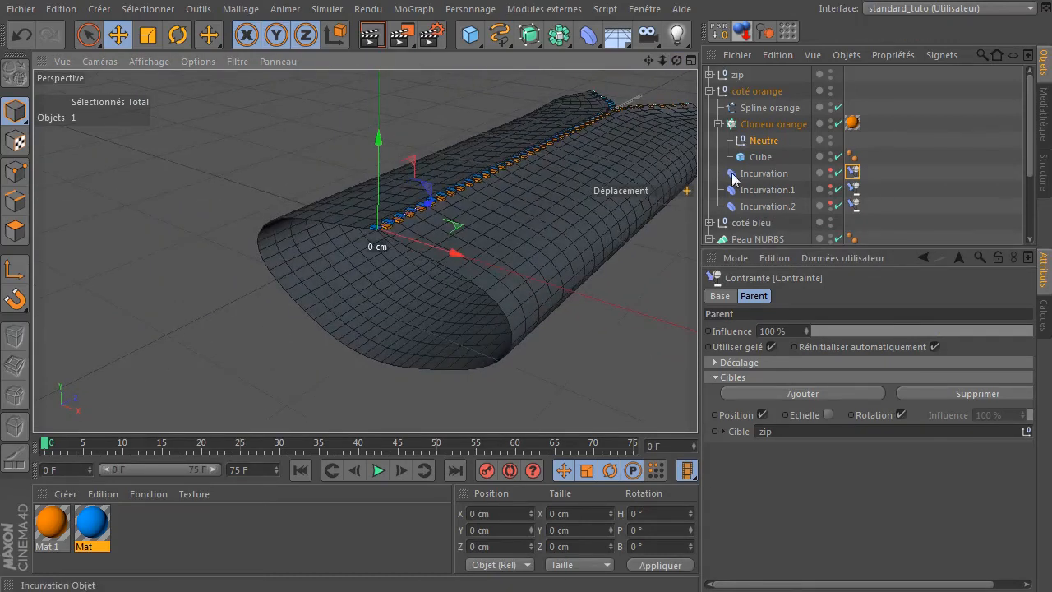
click(763, 175)
click(757, 189)
click(751, 208)
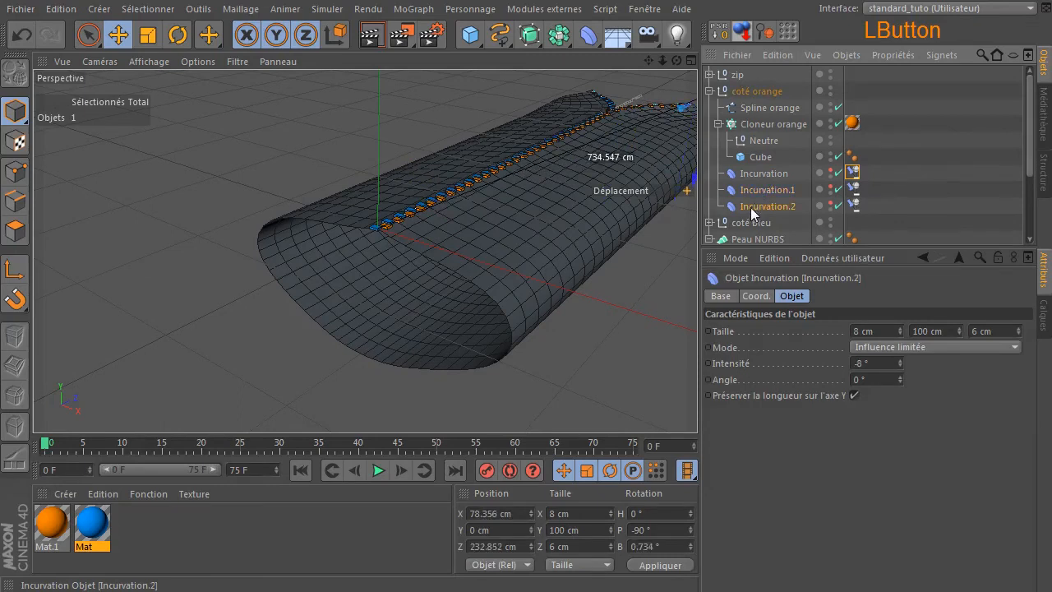
drag(649, 61, 351, 209)
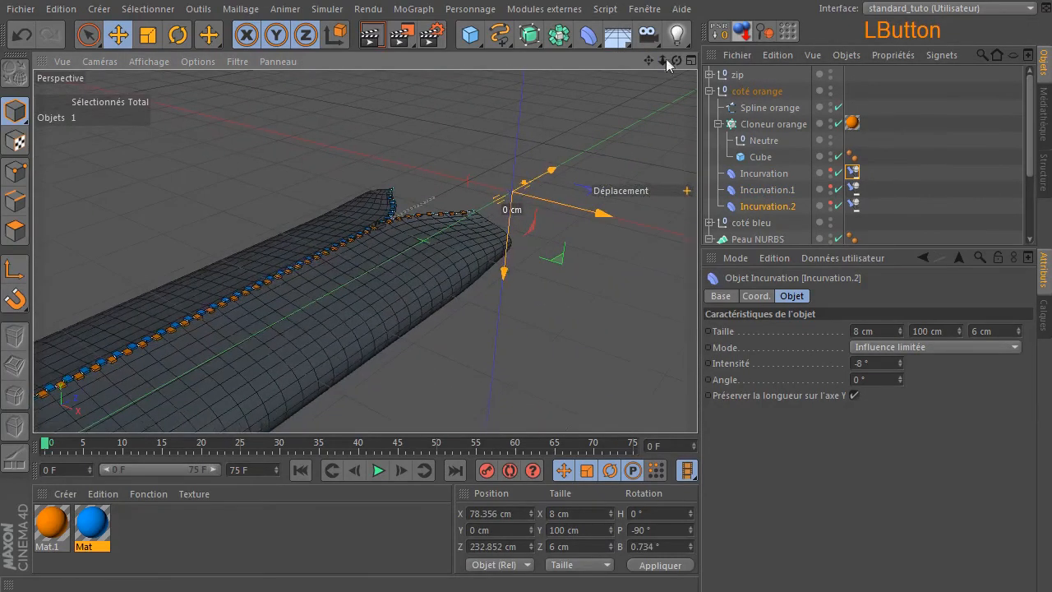
drag(830, 173, 837, 207)
Turn the viewport display of the three Incurvation deformers in coté bleu back on.
scroll(809, 206, down, 3)
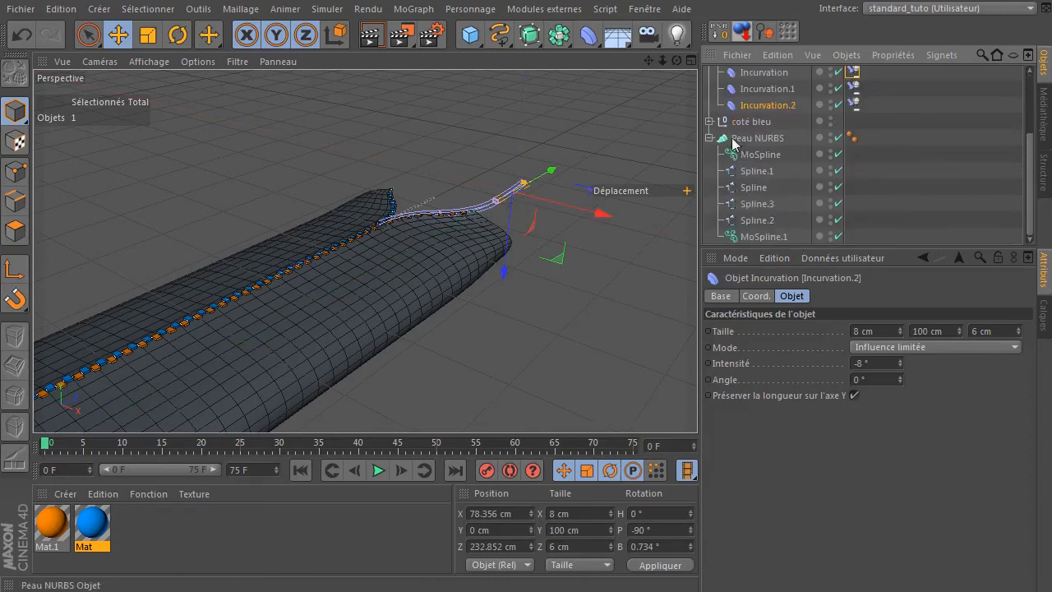
click(709, 121)
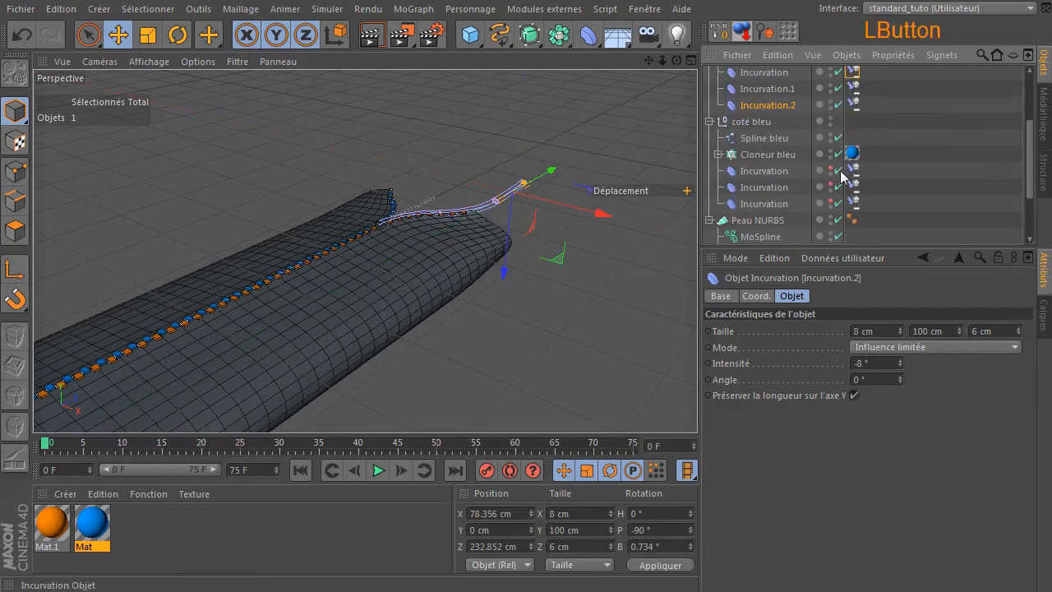
drag(829, 170, 833, 206)
mouse_move(676, 62)
mouse_down()
mouse_move(645, 86)
mouse_move(658, 119)
mouse_move(676, 63)
mouse_up()
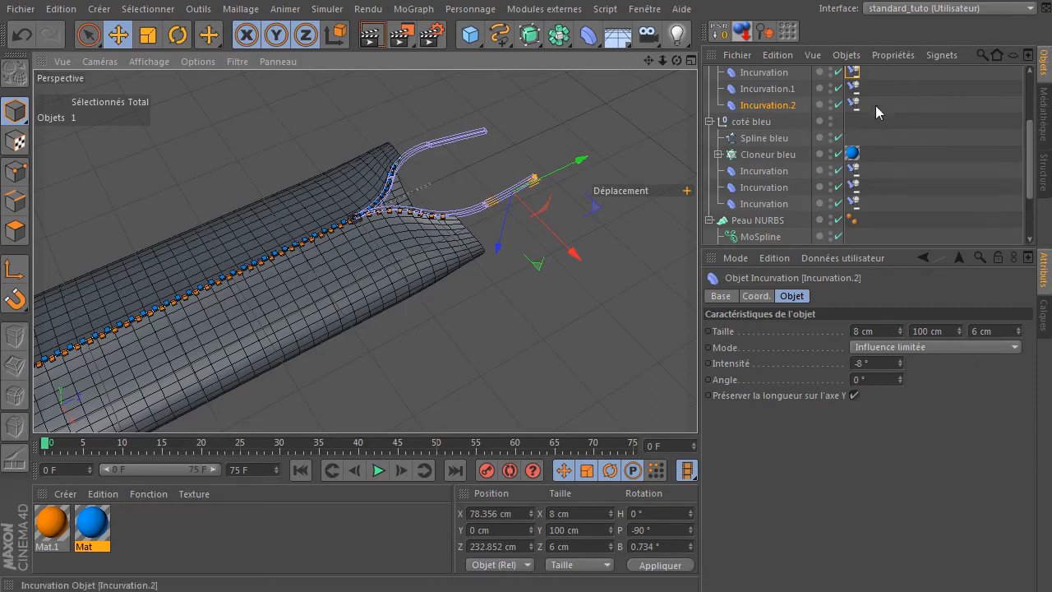
scroll(536, 199, up, 8)
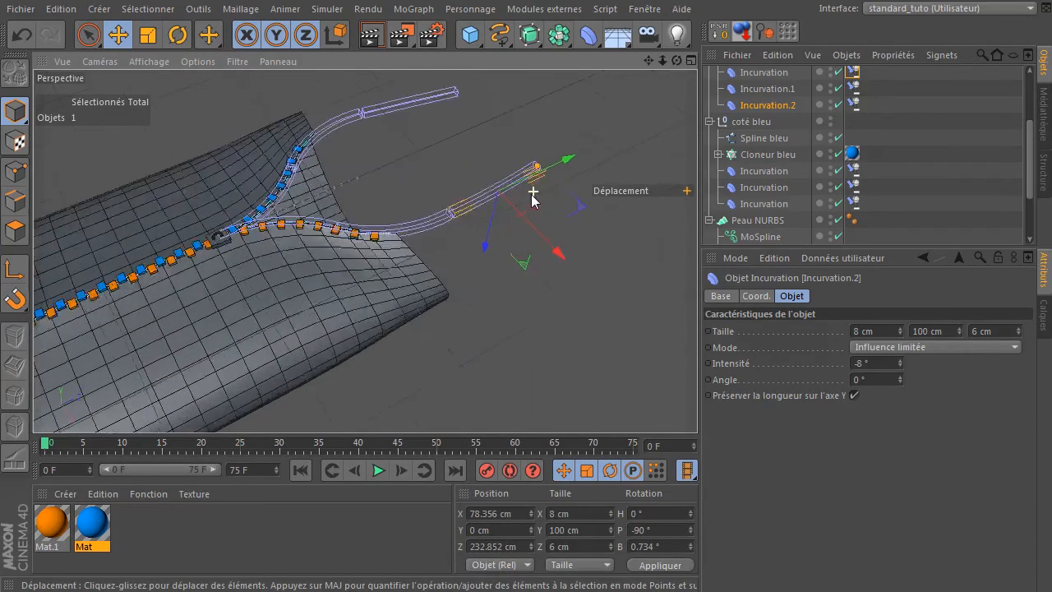
Examine the MoSpline in Peau NURBS and its source Spline orange to relate the skin edge to the deformed spline.
scroll(763, 156, down, 3)
click(763, 155)
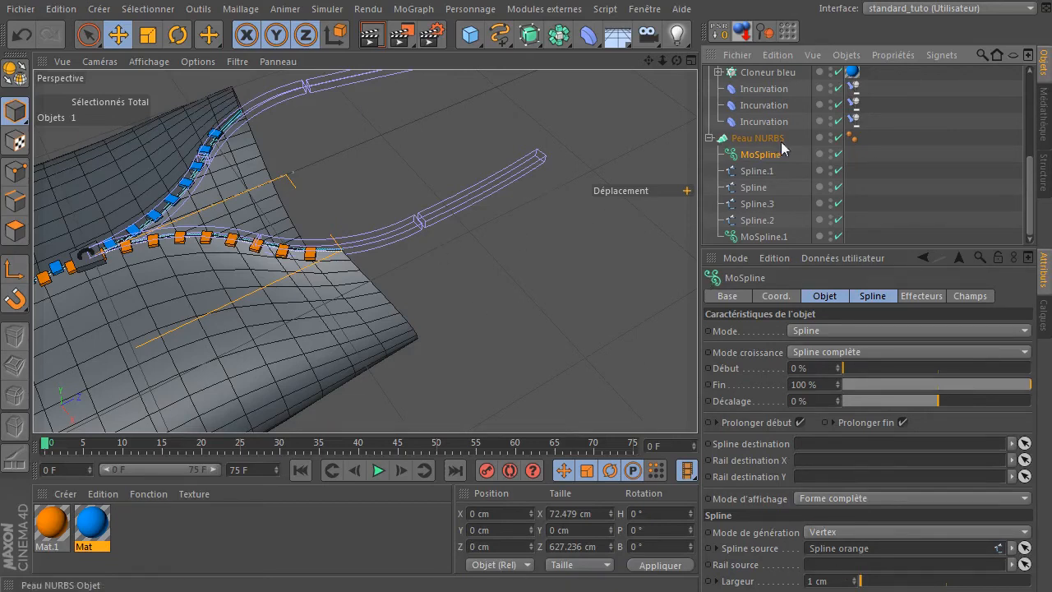
scroll(778, 162, up, 5)
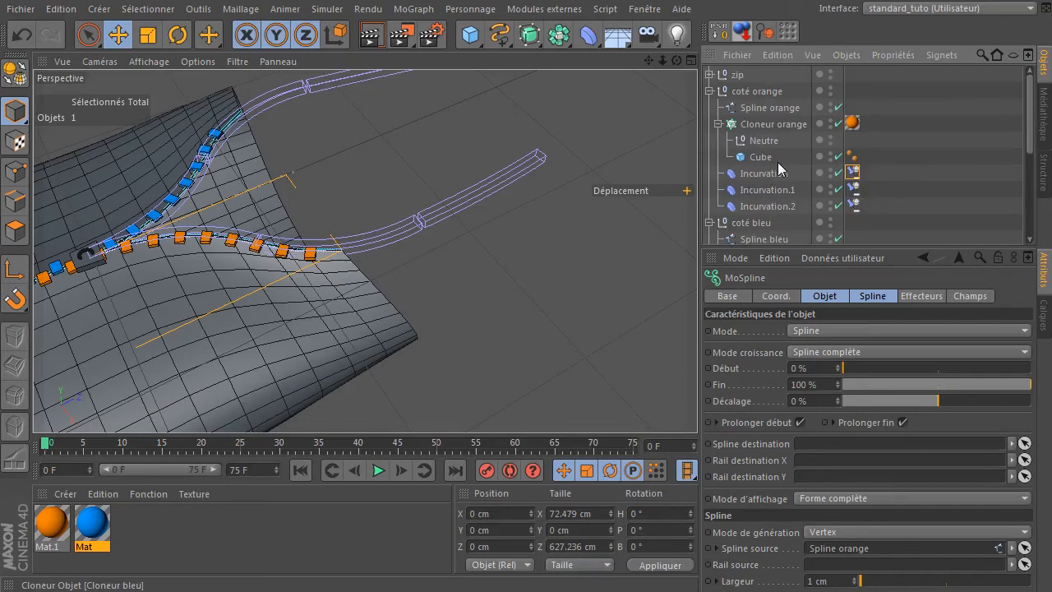
click(758, 108)
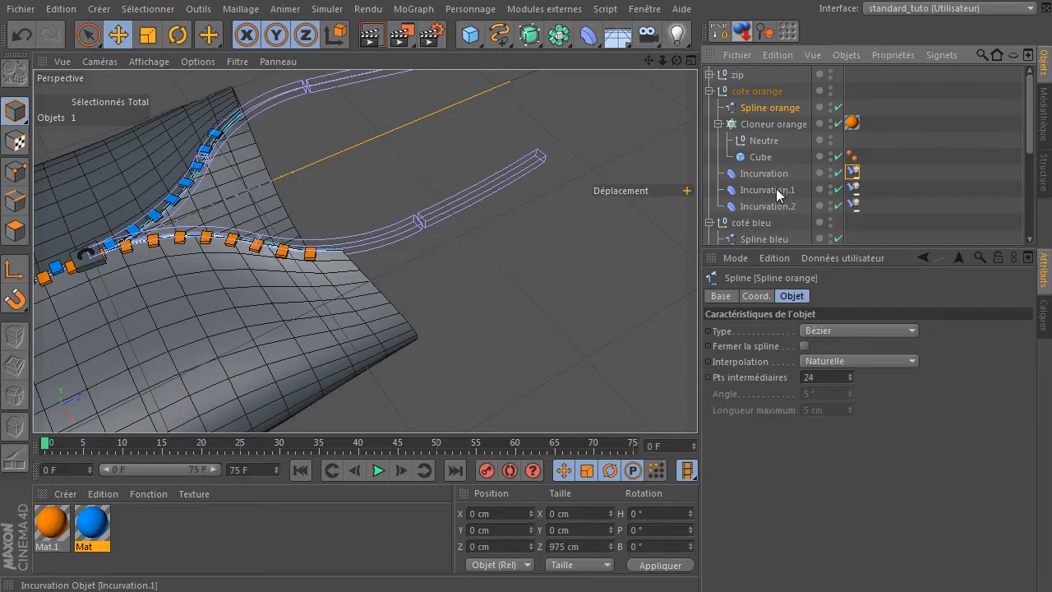
scroll(776, 191, down, 5)
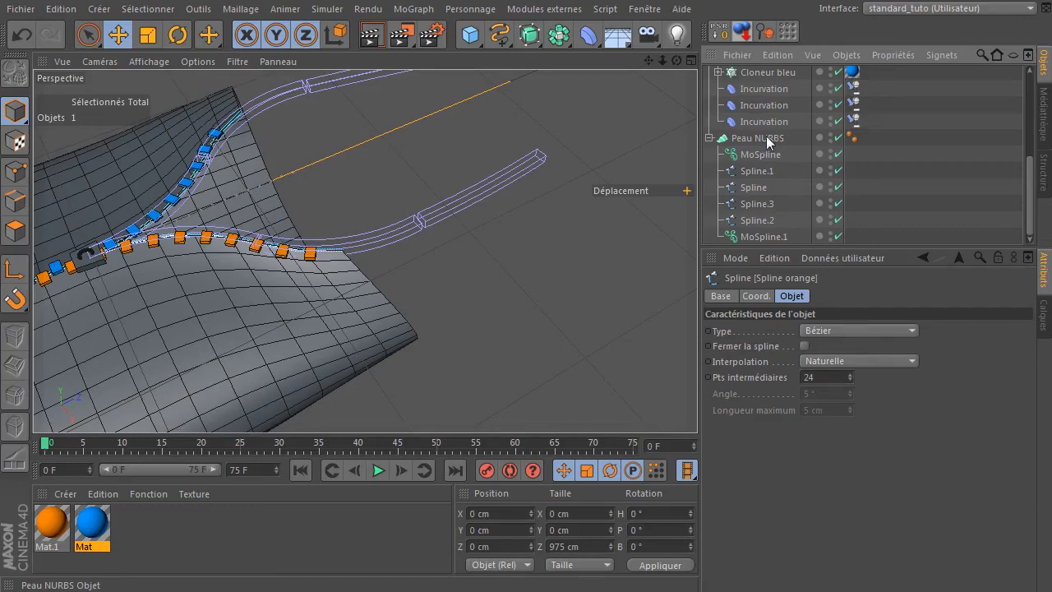
click(528, 37)
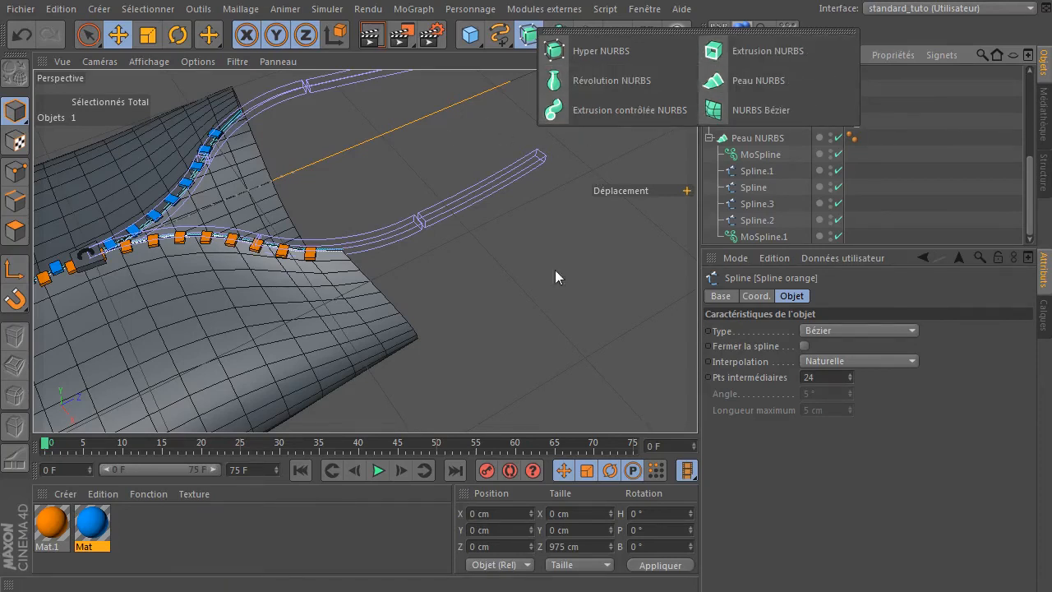
click(540, 296)
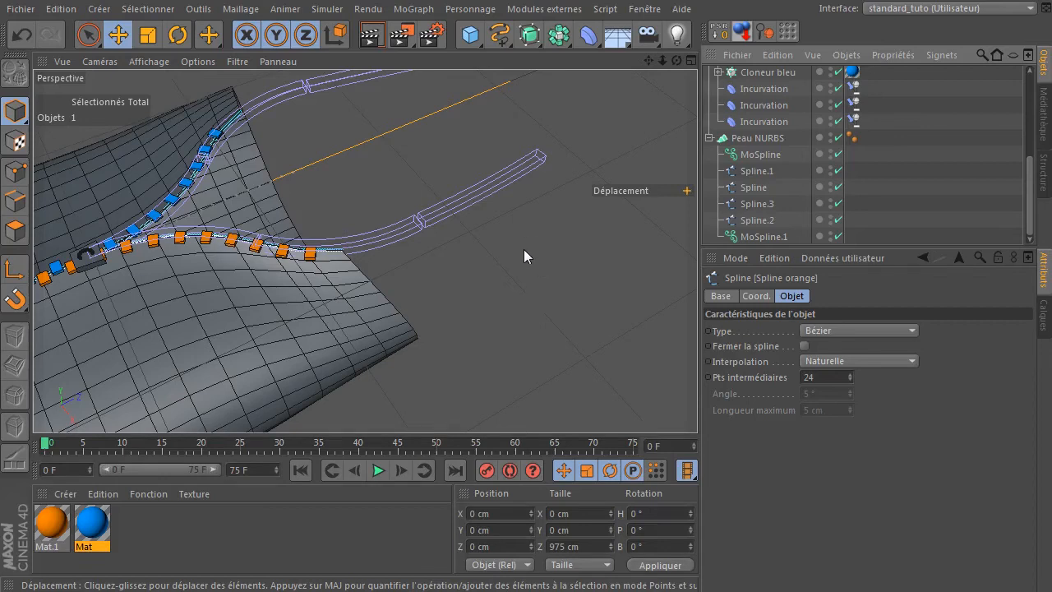
scroll(530, 260, down, 2)
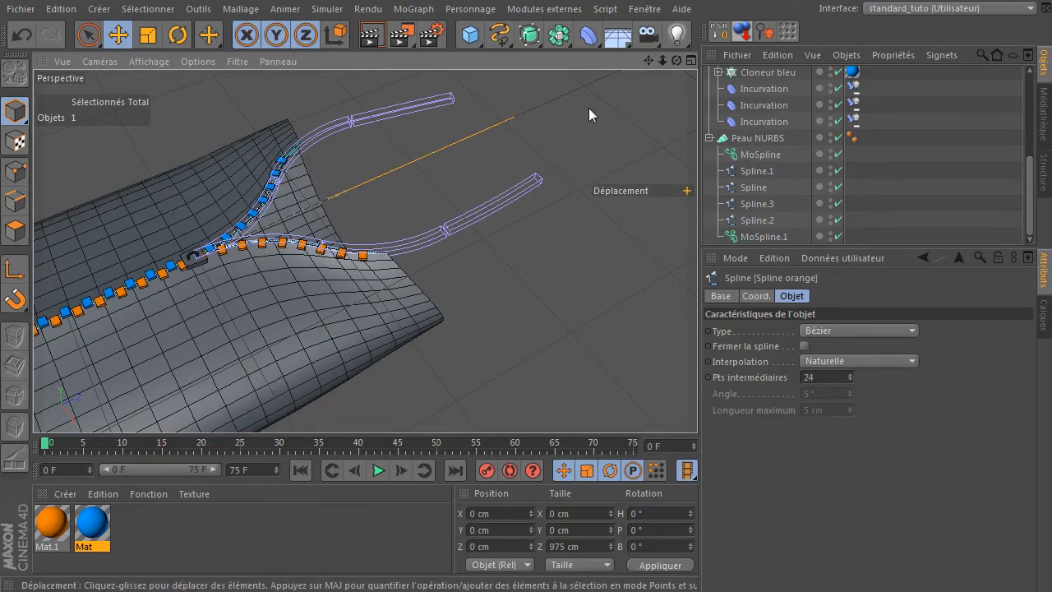
click(589, 37)
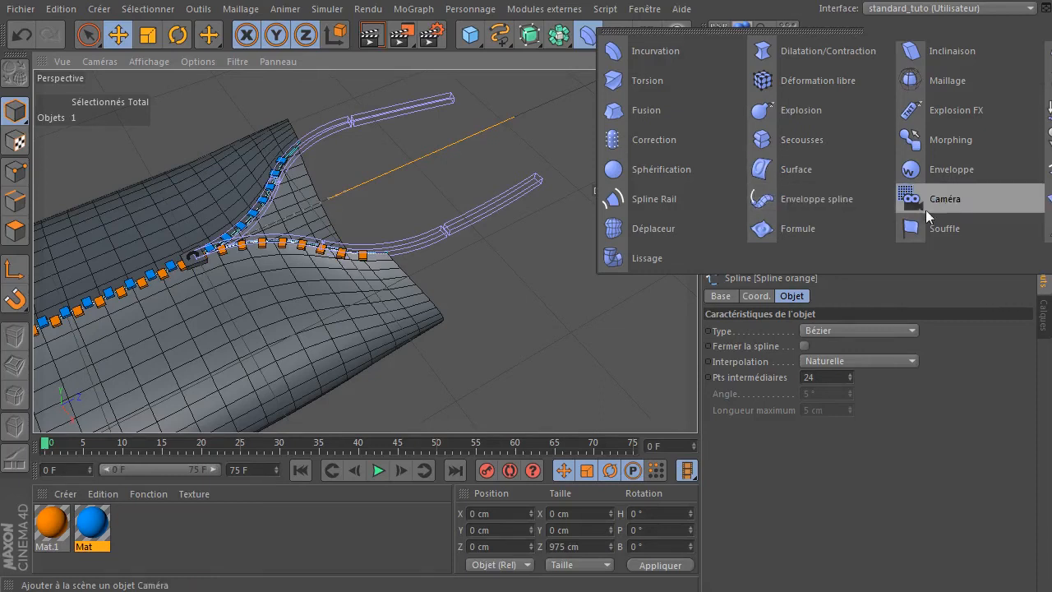
click(515, 319)
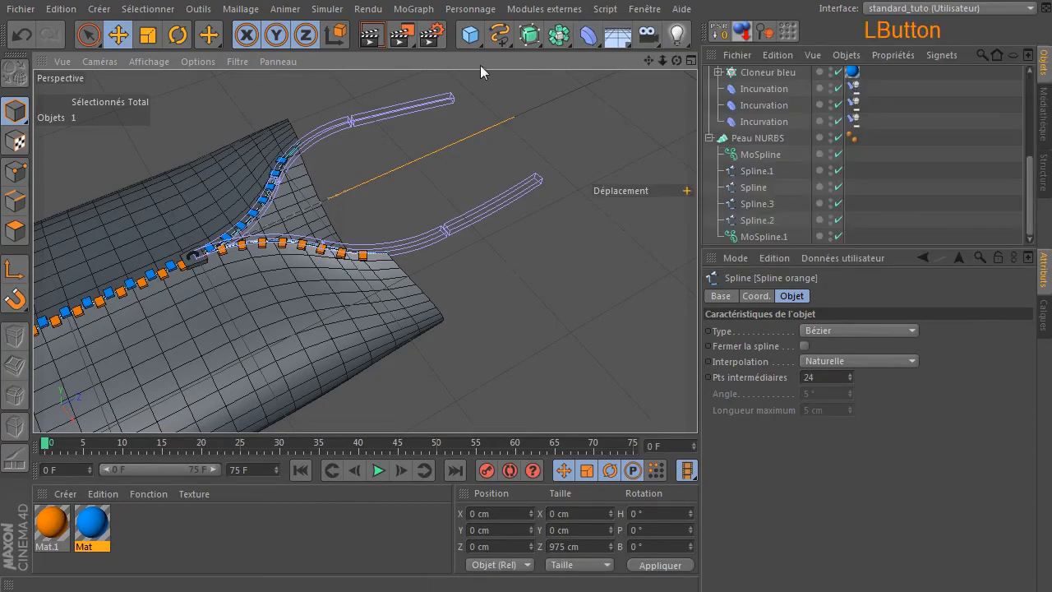
click(747, 156)
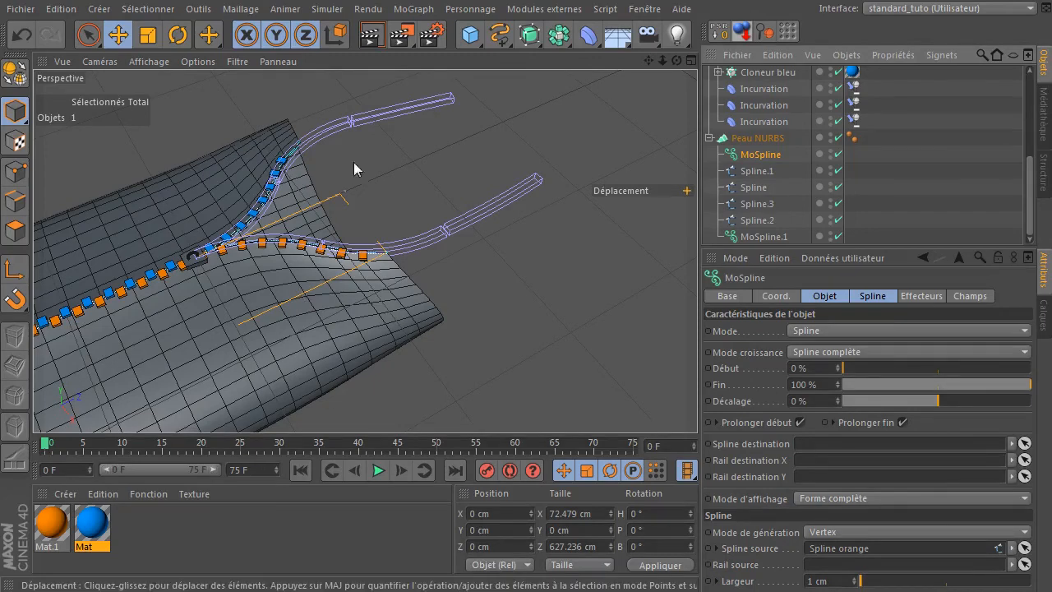
click(413, 9)
mouse_move(421, 41)
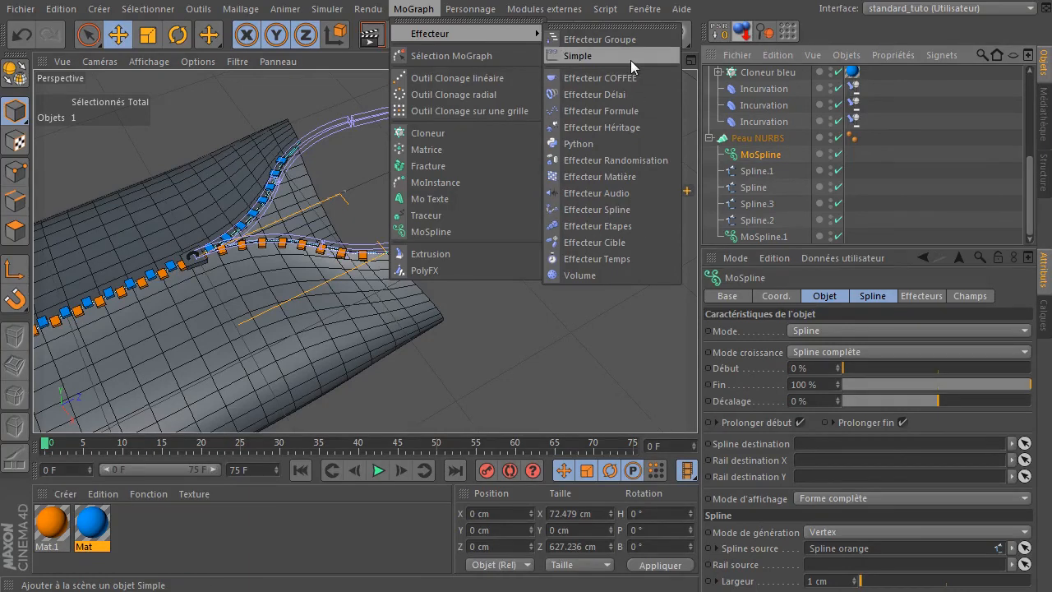
click(590, 348)
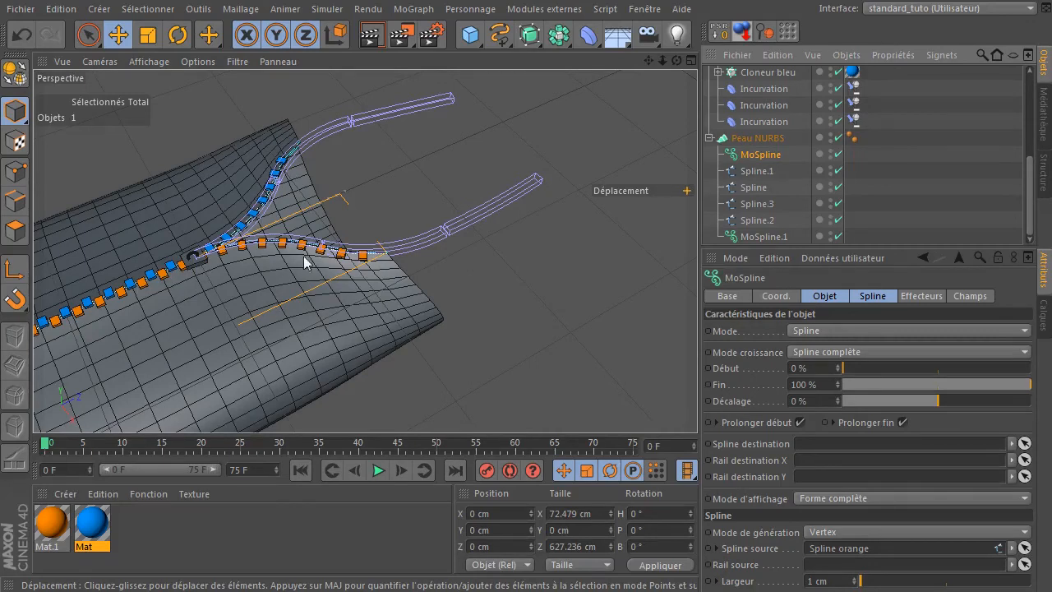
Clear the selection and collapse Peau NURBS, coté bleu, Cloneur orange and coté orange in the object hierarchy.
drag(677, 61, 364, 251)
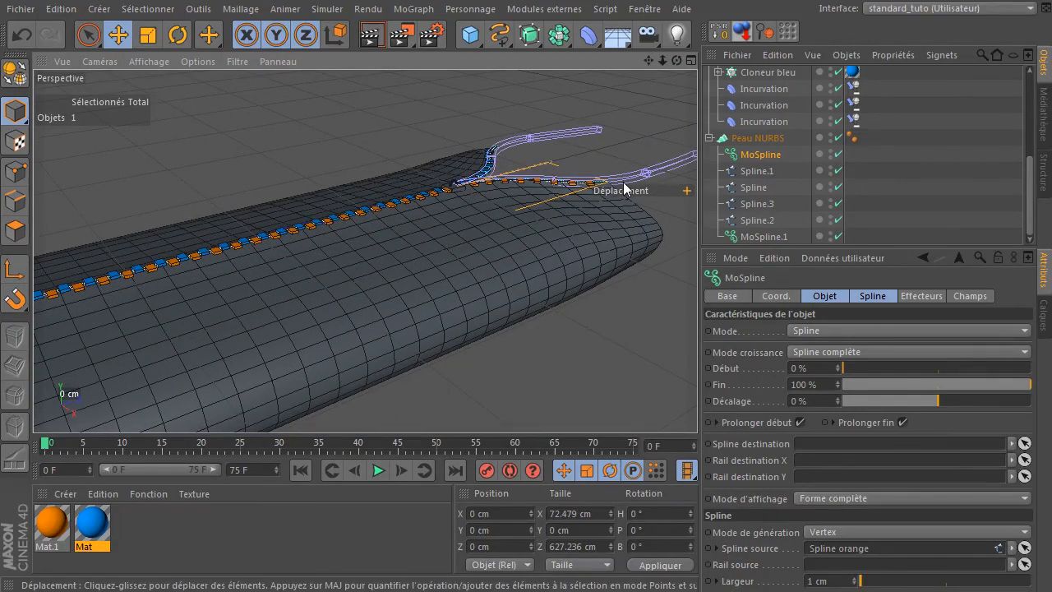
click(470, 363)
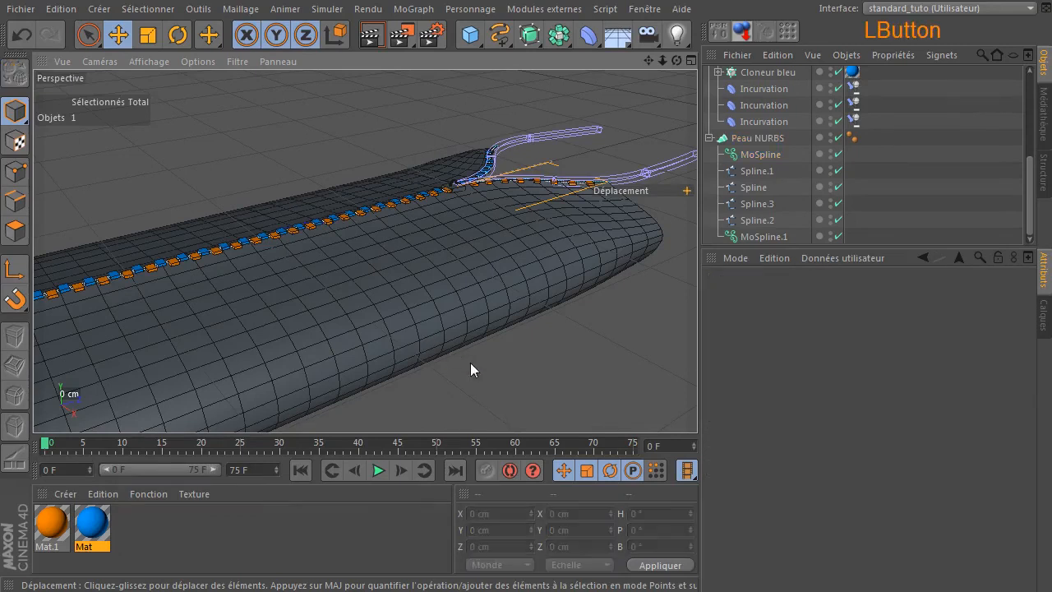
click(709, 137)
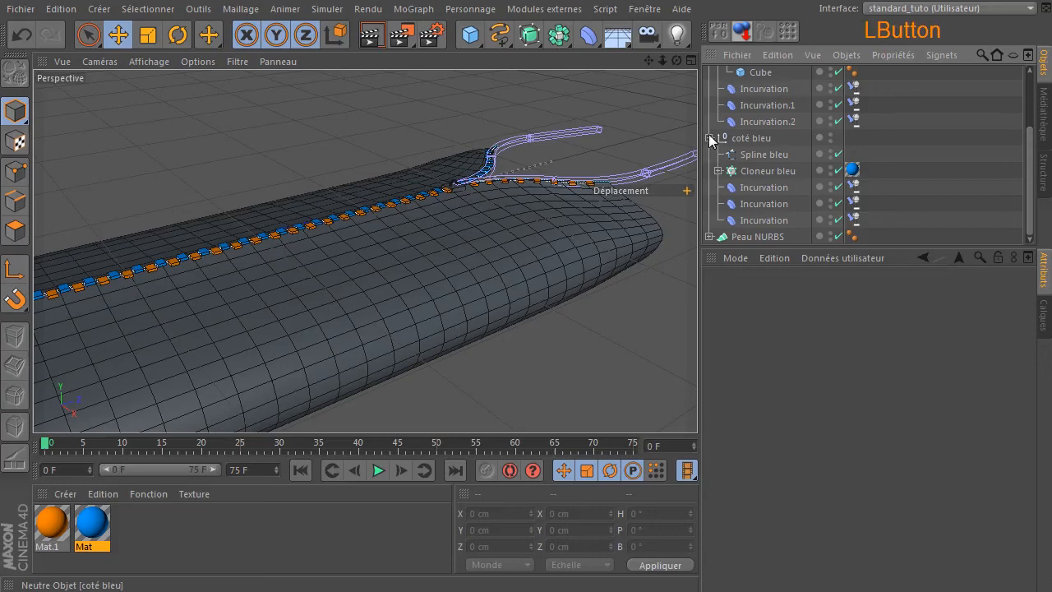
click(709, 139)
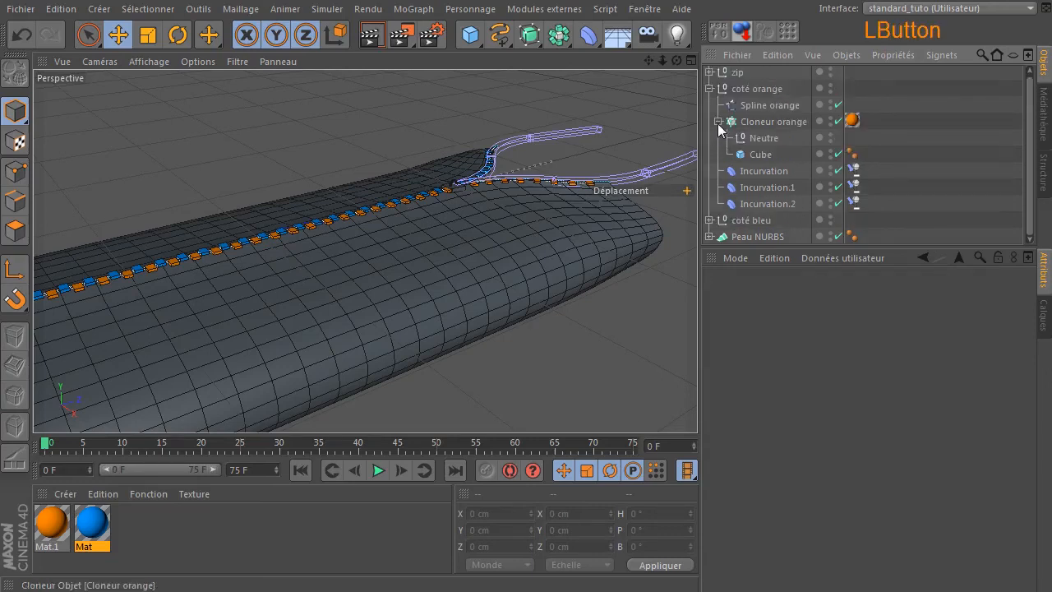
click(717, 122)
click(709, 92)
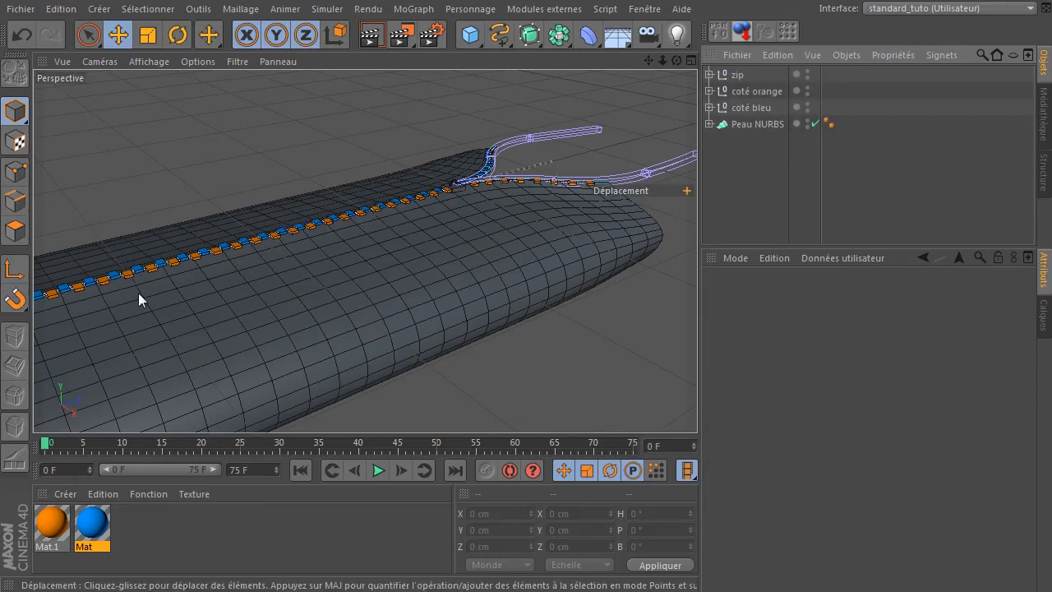
Inspect the interlocking orange and blue teeth along the closed zipper and the skin around its open end.
scroll(138, 294, up, 3)
drag(680, 62, 633, 106)
drag(653, 60, 209, 178)
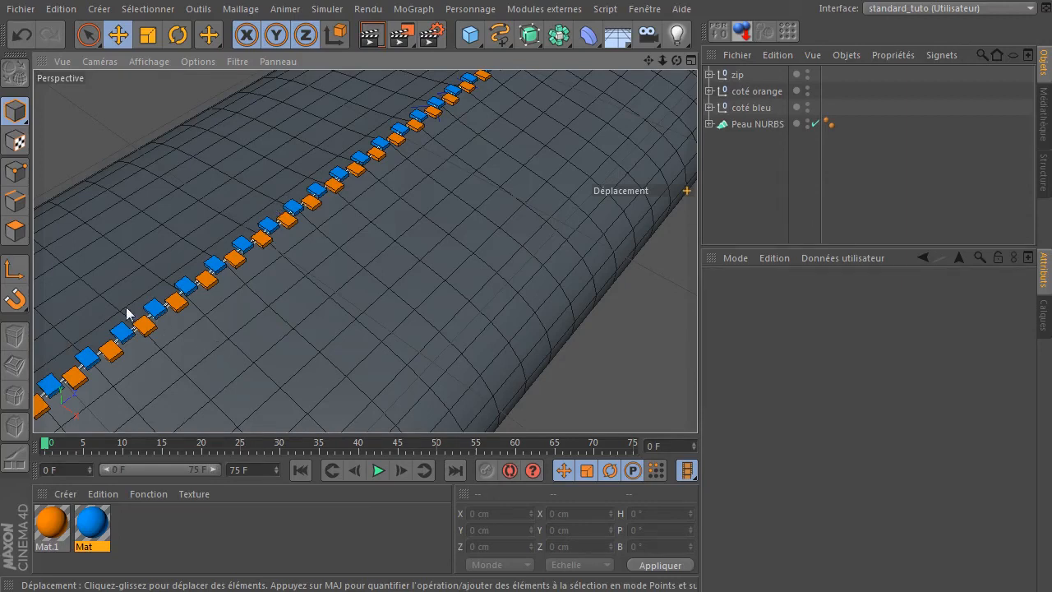
scroll(273, 270, down, 6)
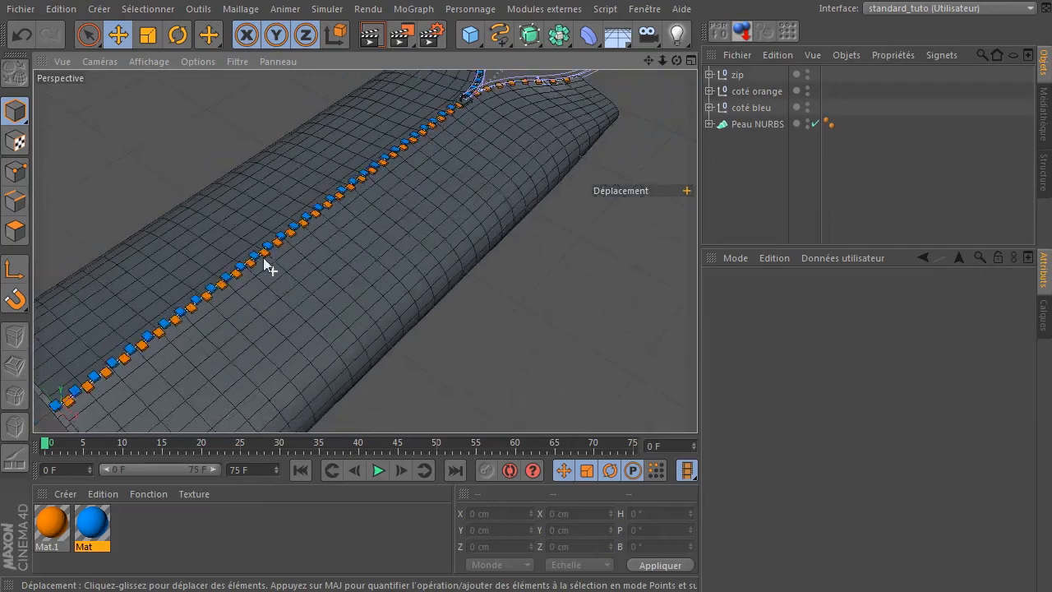
drag(651, 56, 655, 70)
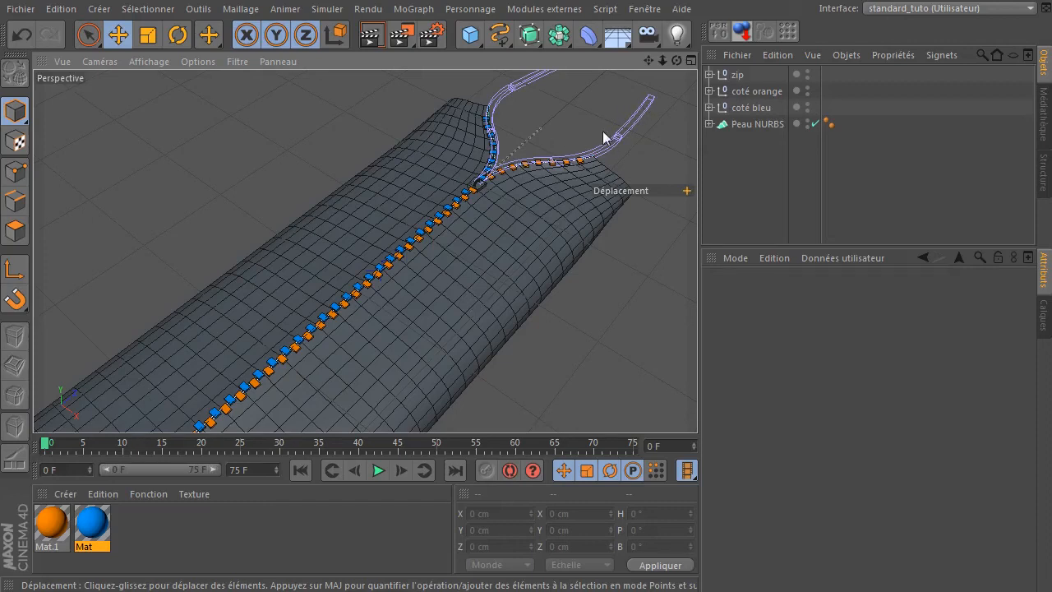
scroll(436, 279, down, 2)
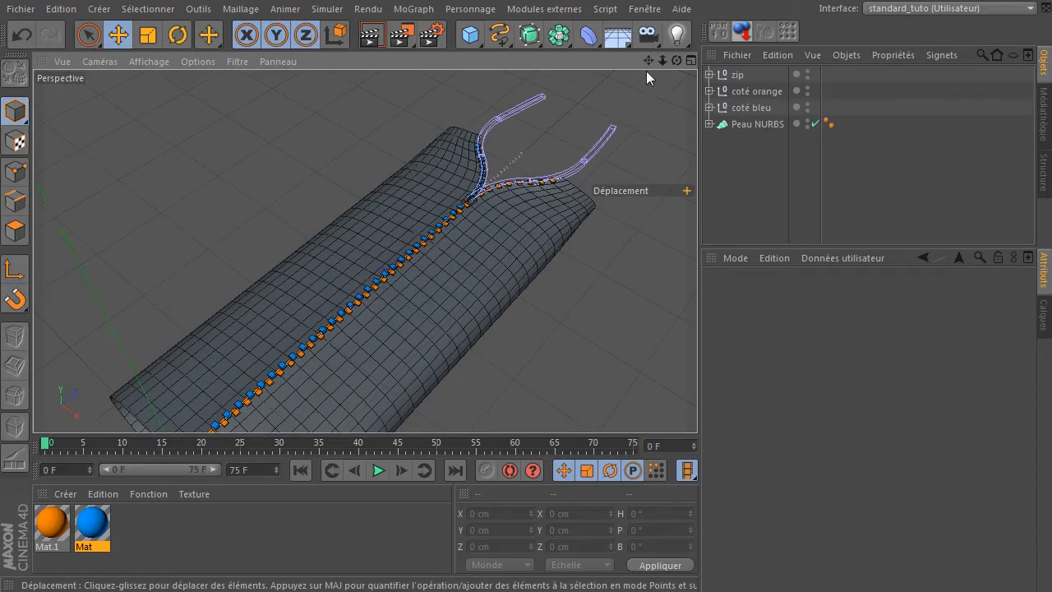
Expand coté orange, try an Angle of 15° on its Incurvation.1 deformer, restore 0° and clear the selection.
drag(646, 61, 630, 78)
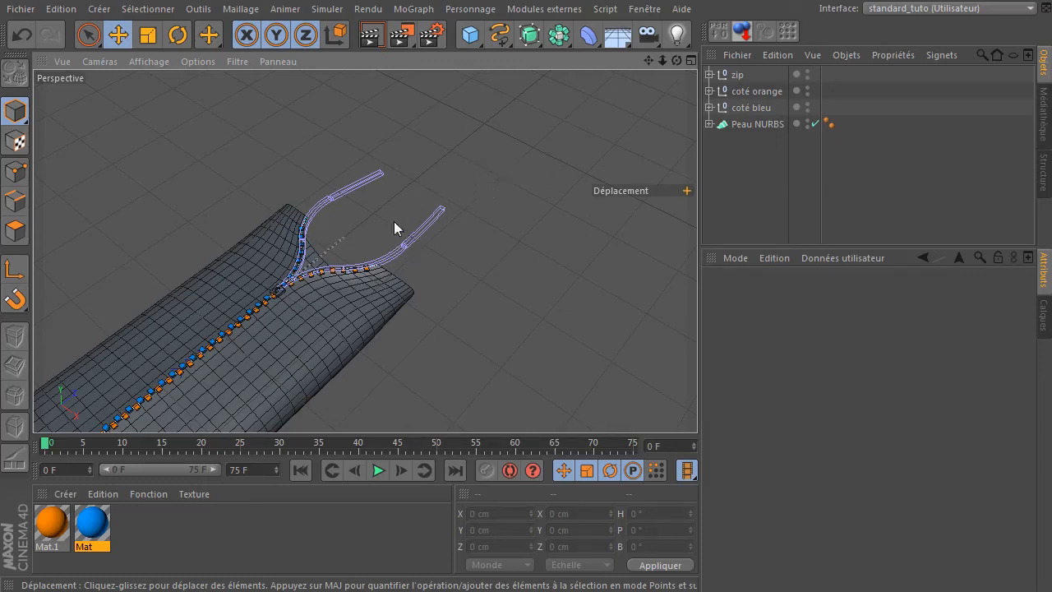
click(708, 91)
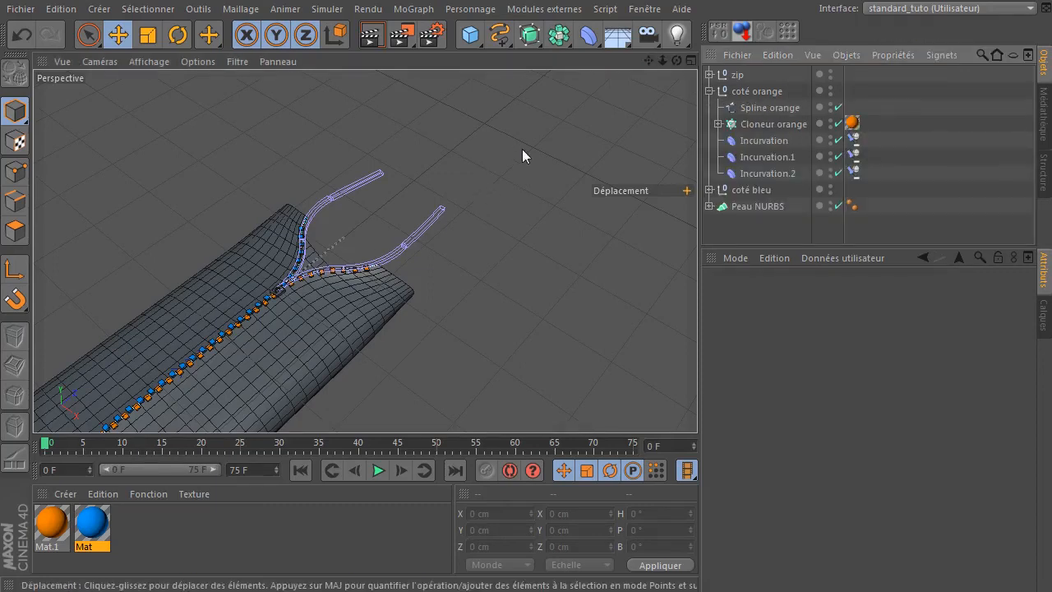
click(759, 157)
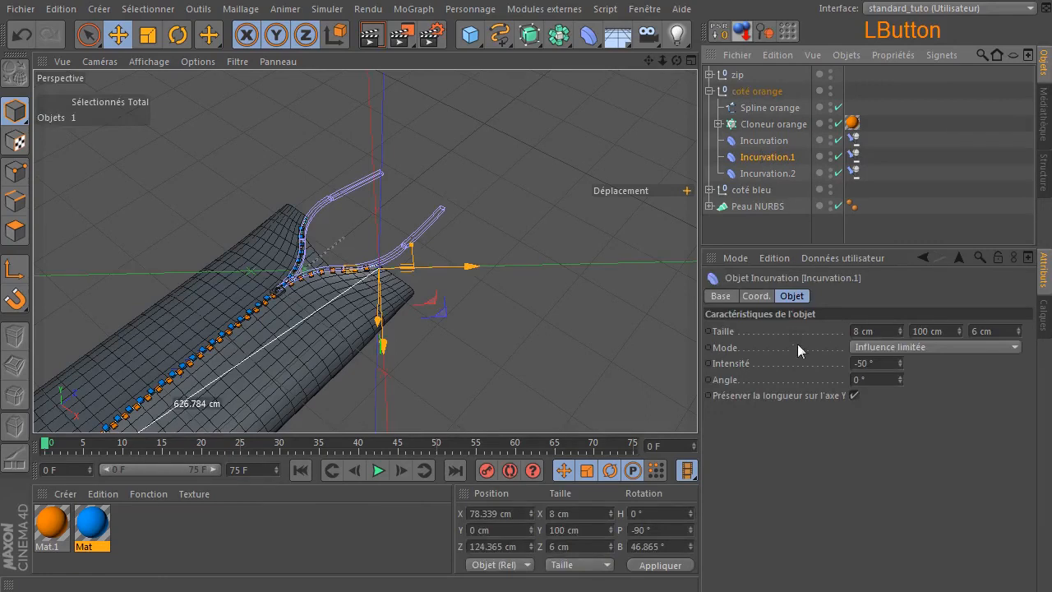
click(864, 381)
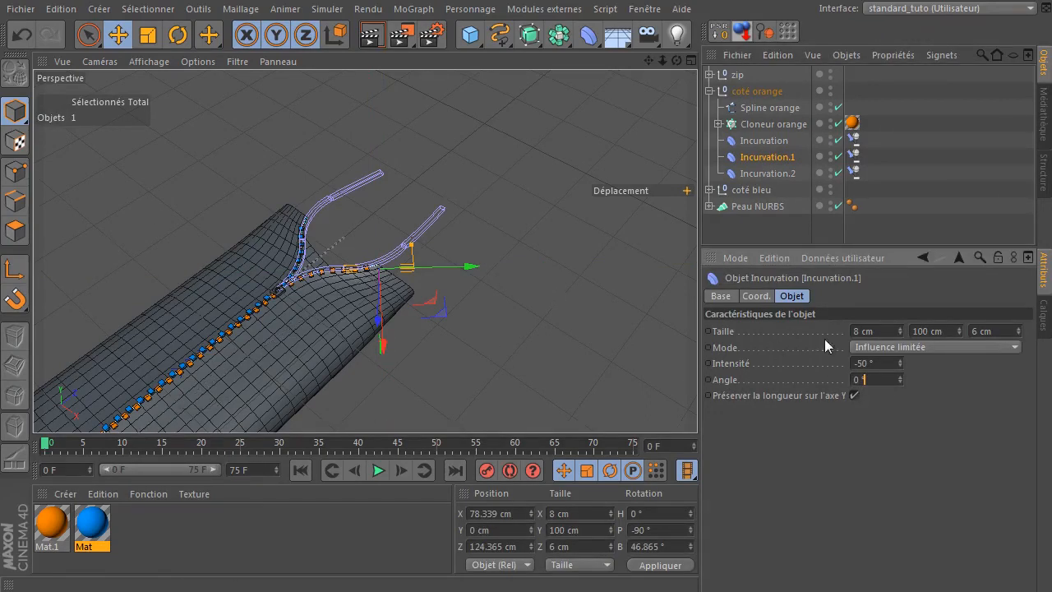
drag(901, 381, 910, 360)
double_click(885, 377)
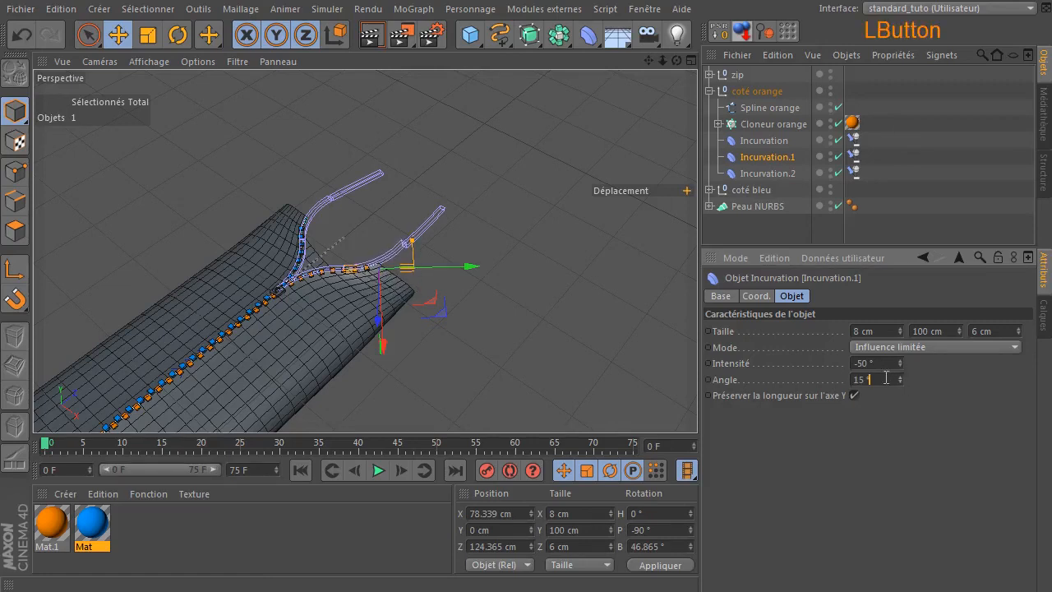
text(0)
key(Return)
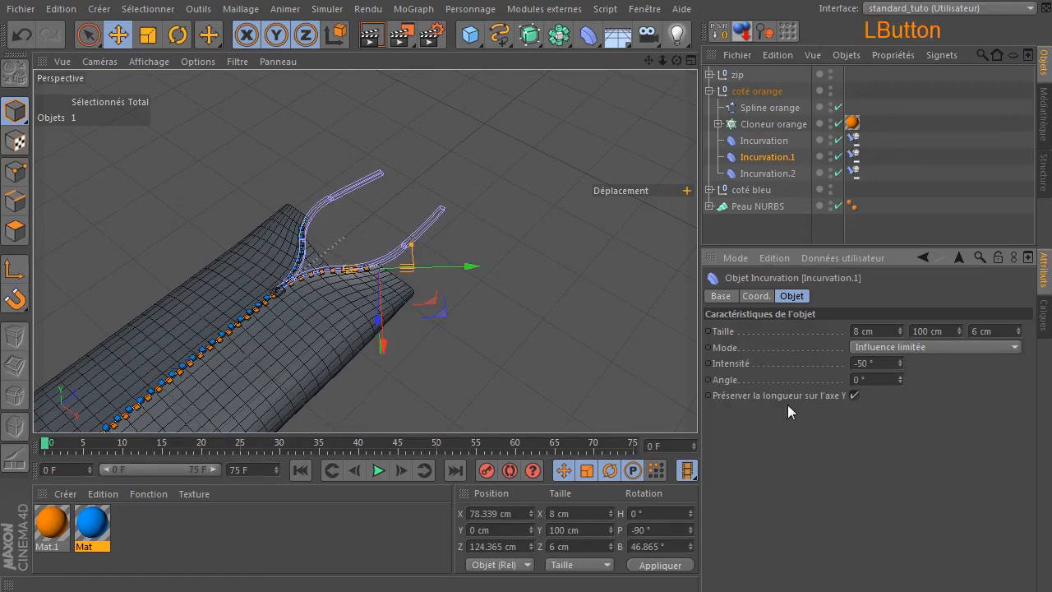
click(609, 371)
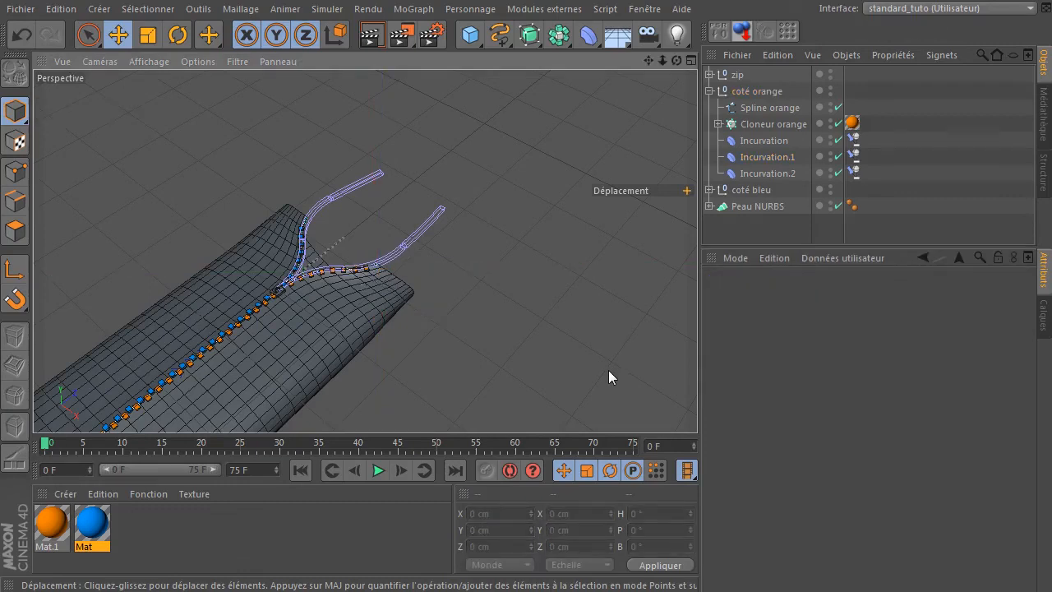
Examine the Incurvation.1 deformer in coté orange and how the teeth and skin follow the bend at the zipper's open end.
click(763, 157)
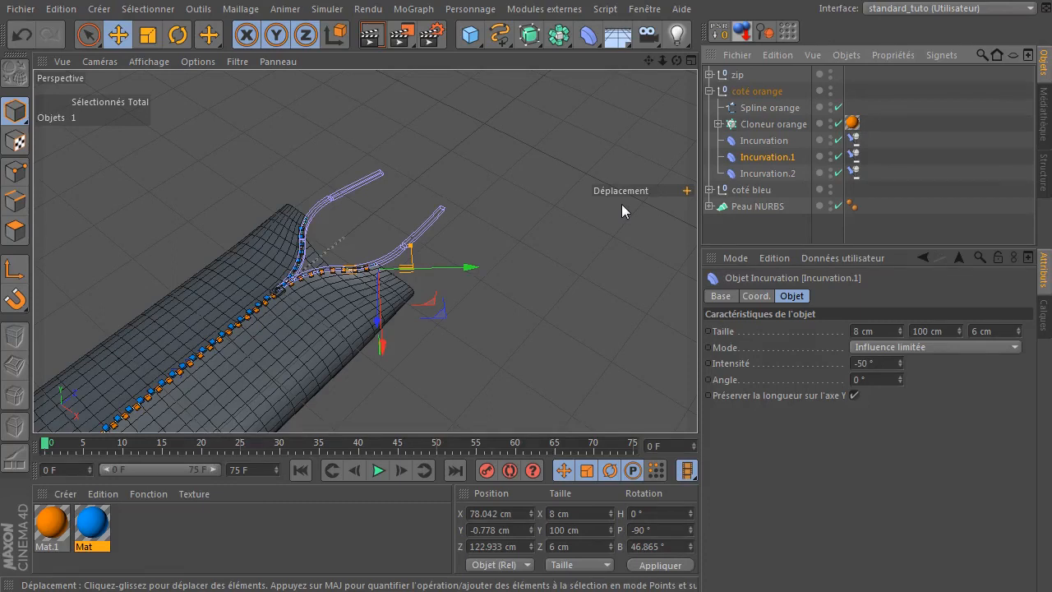
click(566, 199)
alt+drag(567, 199, 471, 245)
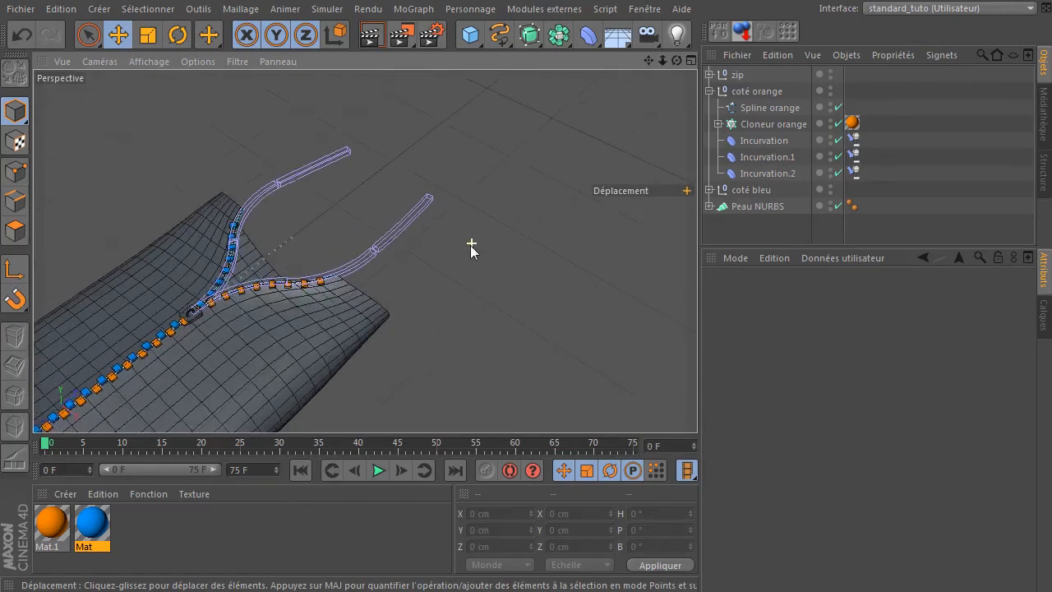
drag(676, 61, 707, 1)
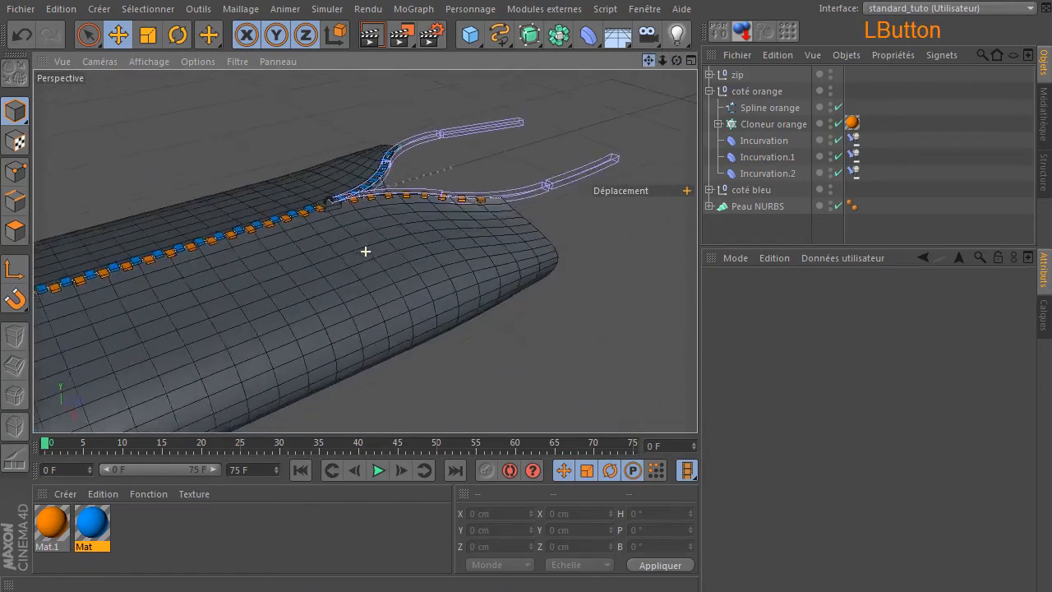
drag(366, 252, 602, 215)
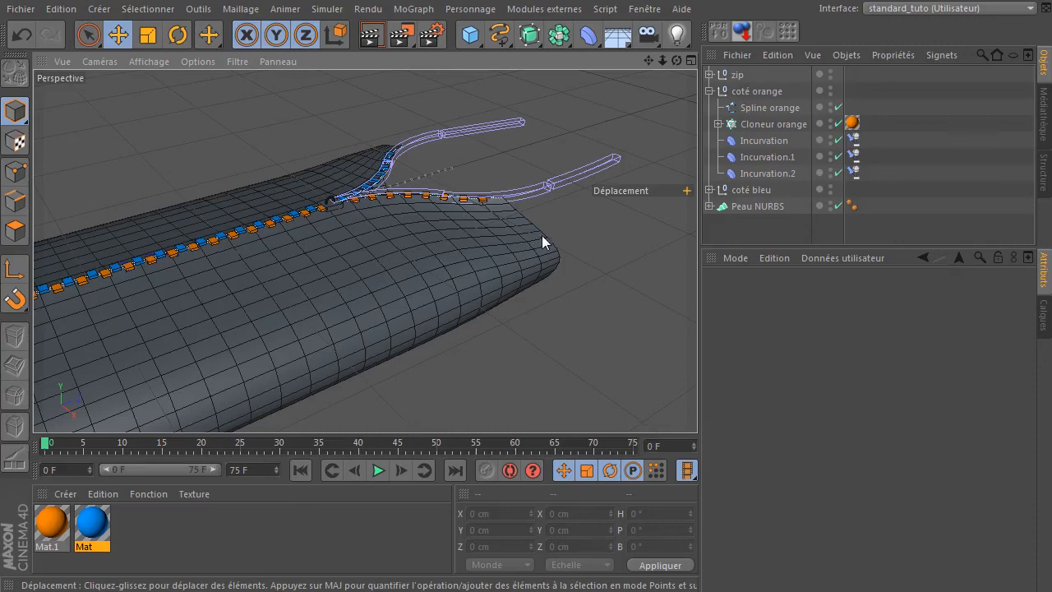
drag(677, 61, 382, 306)
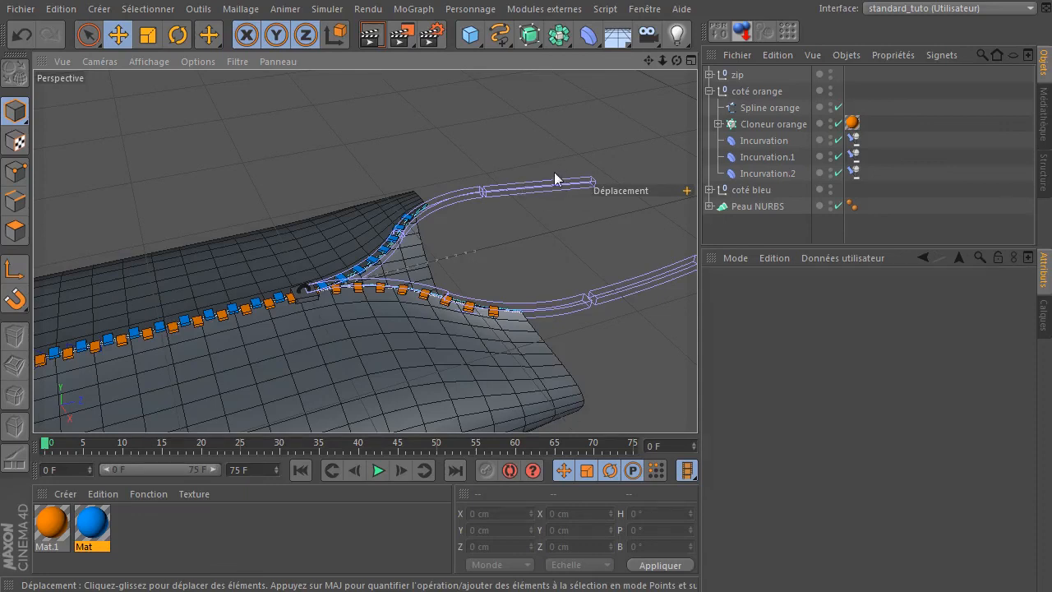
Slide the zip null along its Z axis to open the zipper to about 338 cm, and close it back to about 479 cm.
click(728, 76)
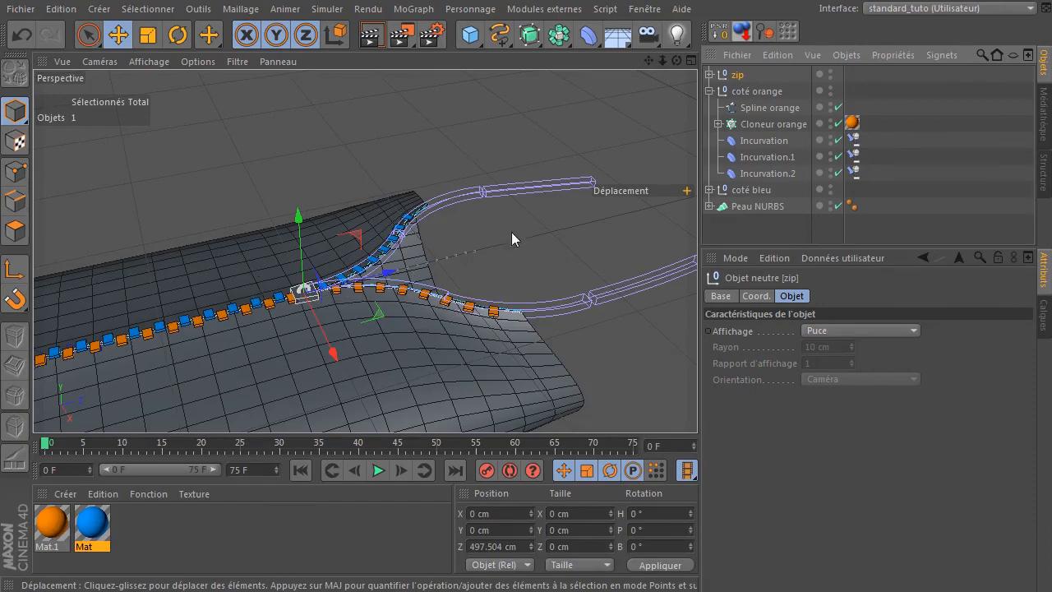
drag(392, 272, 182, 299)
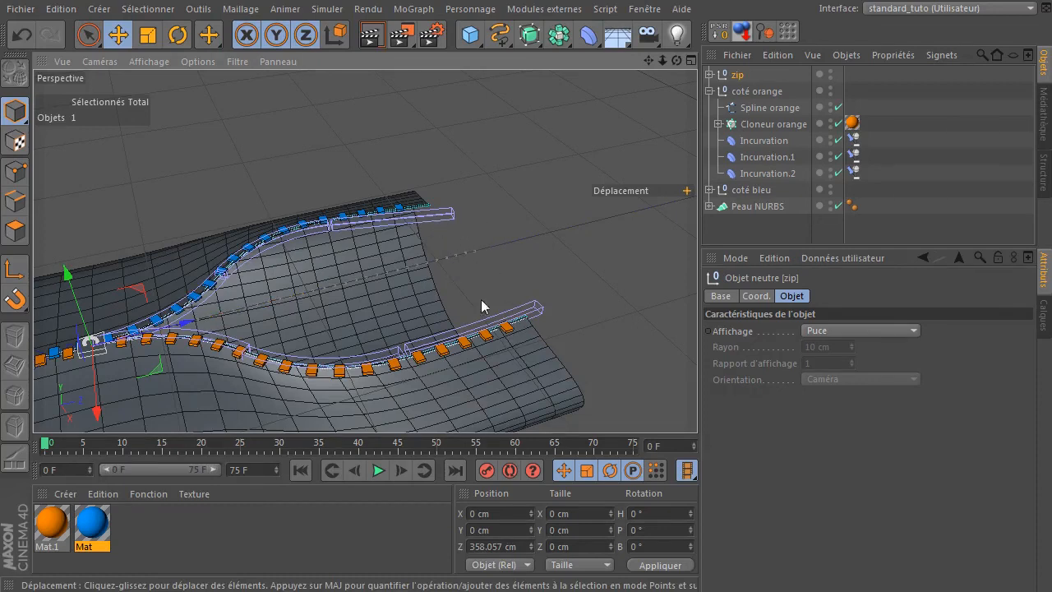
drag(190, 324, 155, 293)
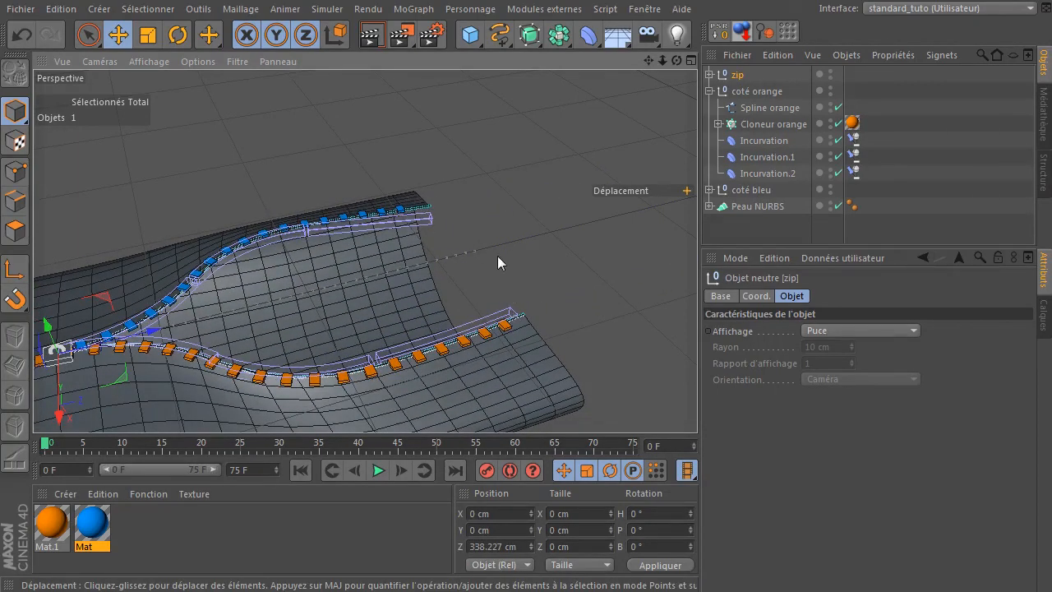
drag(144, 333, 356, 250)
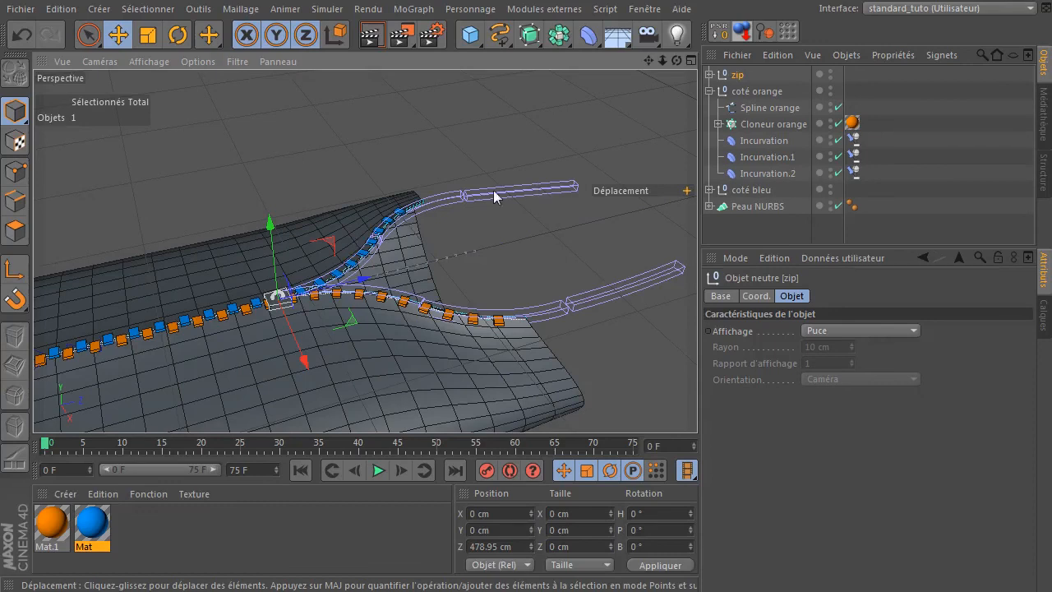
Check the settings of the first Incurvation deformer in coté orange, clear the selection and view the whole zipper and skin.
click(761, 141)
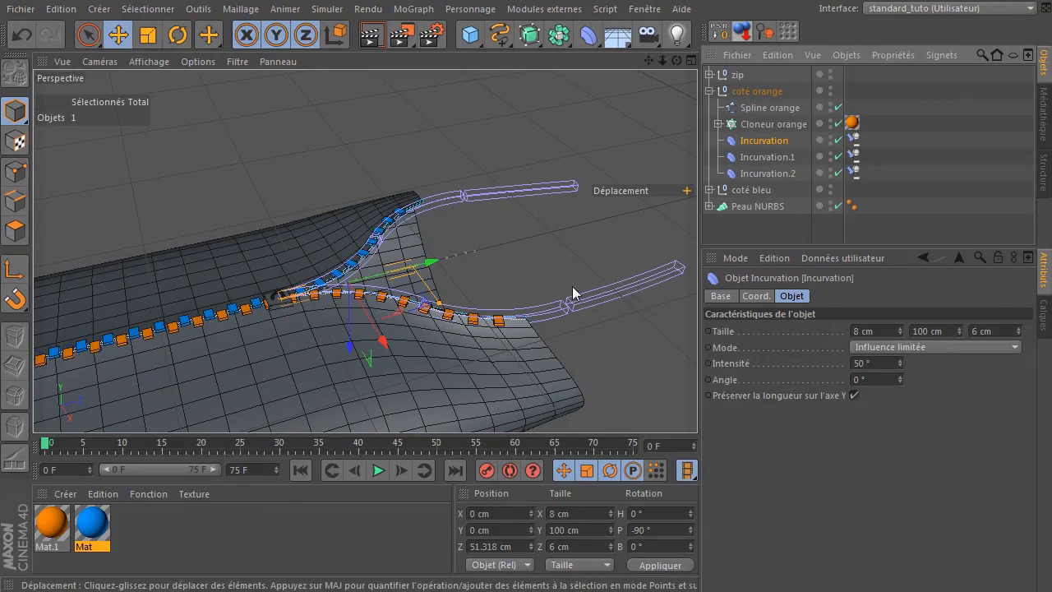
click(556, 237)
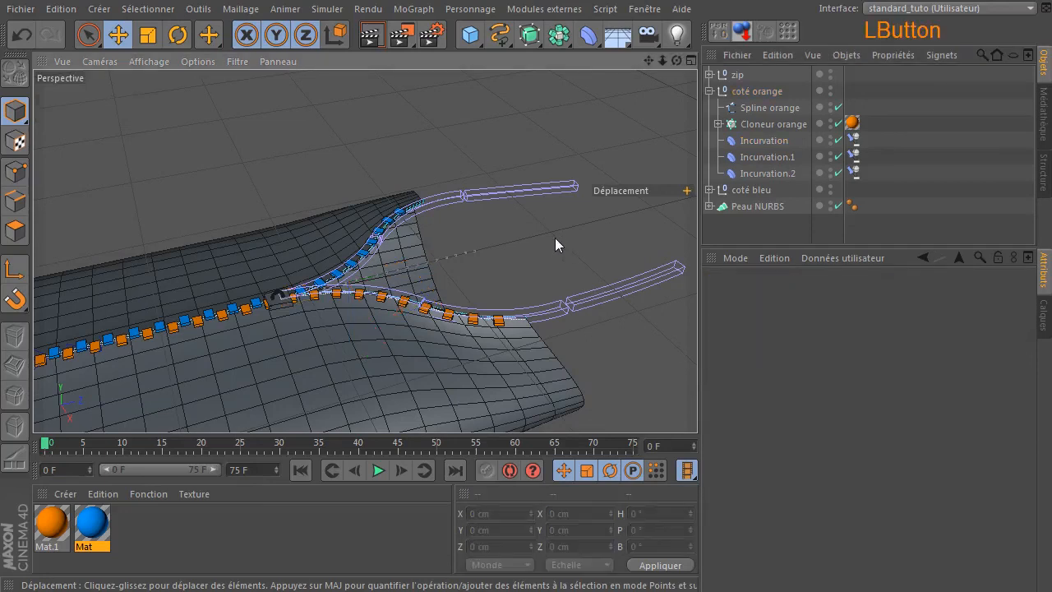
scroll(555, 237, down, 8)
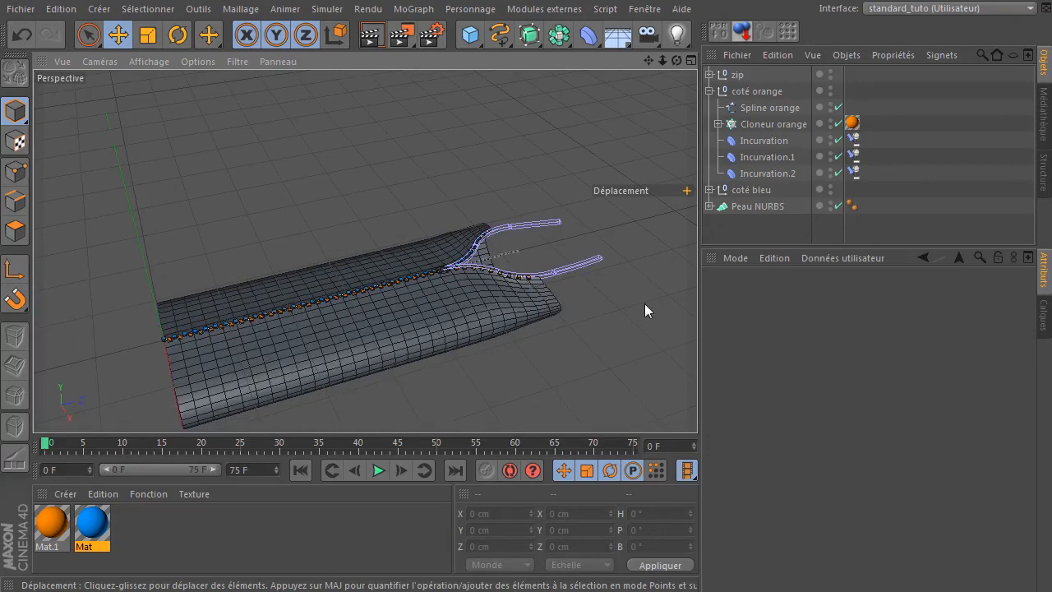
drag(649, 61, 594, 28)
click(557, 300)
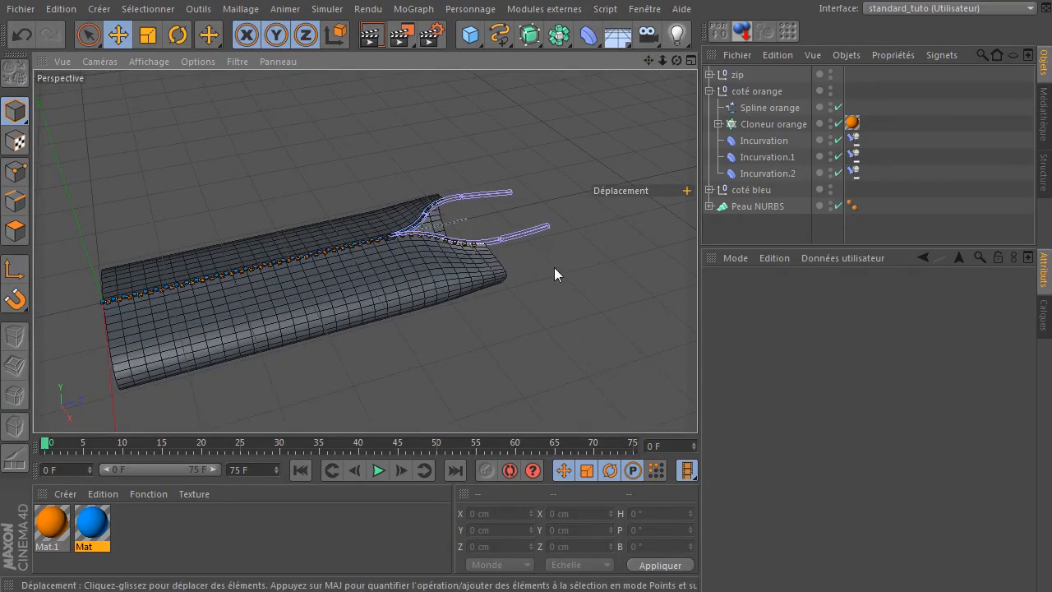